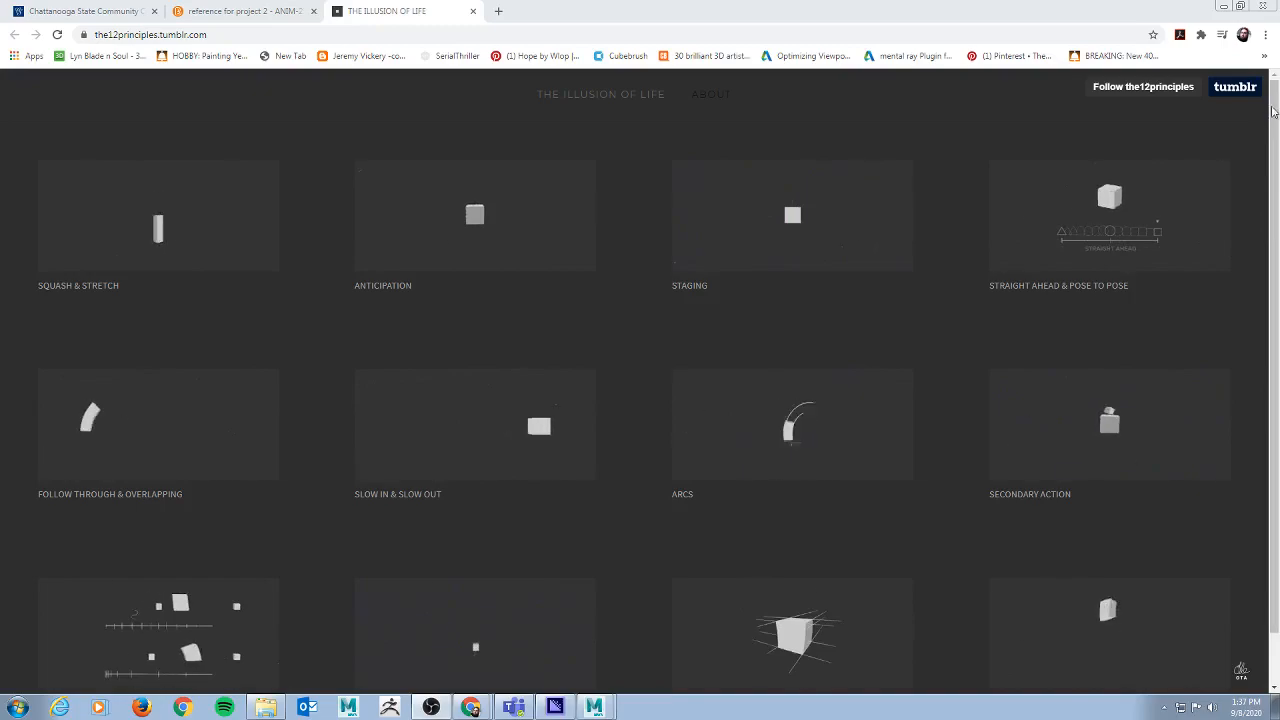
# Step: Look over the twelve principles page, and open the Sessions 2 module in the 3D Tools 2 course content to review its files
pyautogui.scroll(-1, 1273, 193)
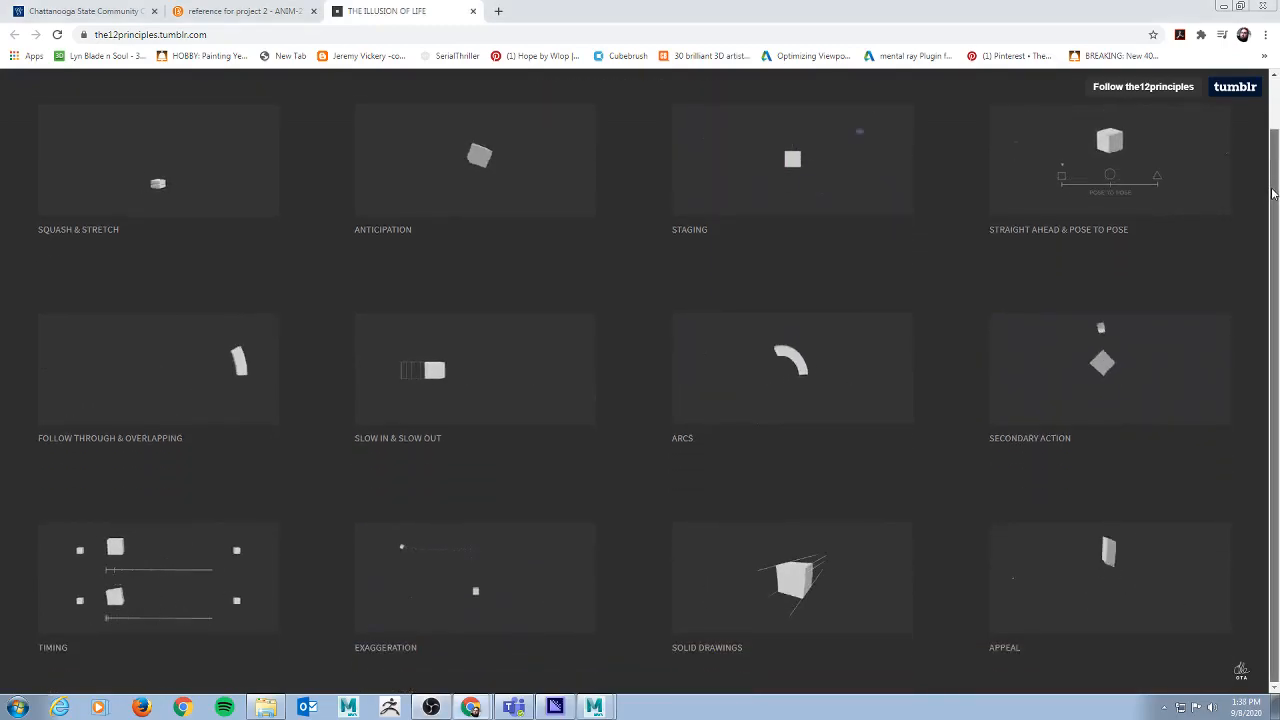
pyautogui.click(245, 15)
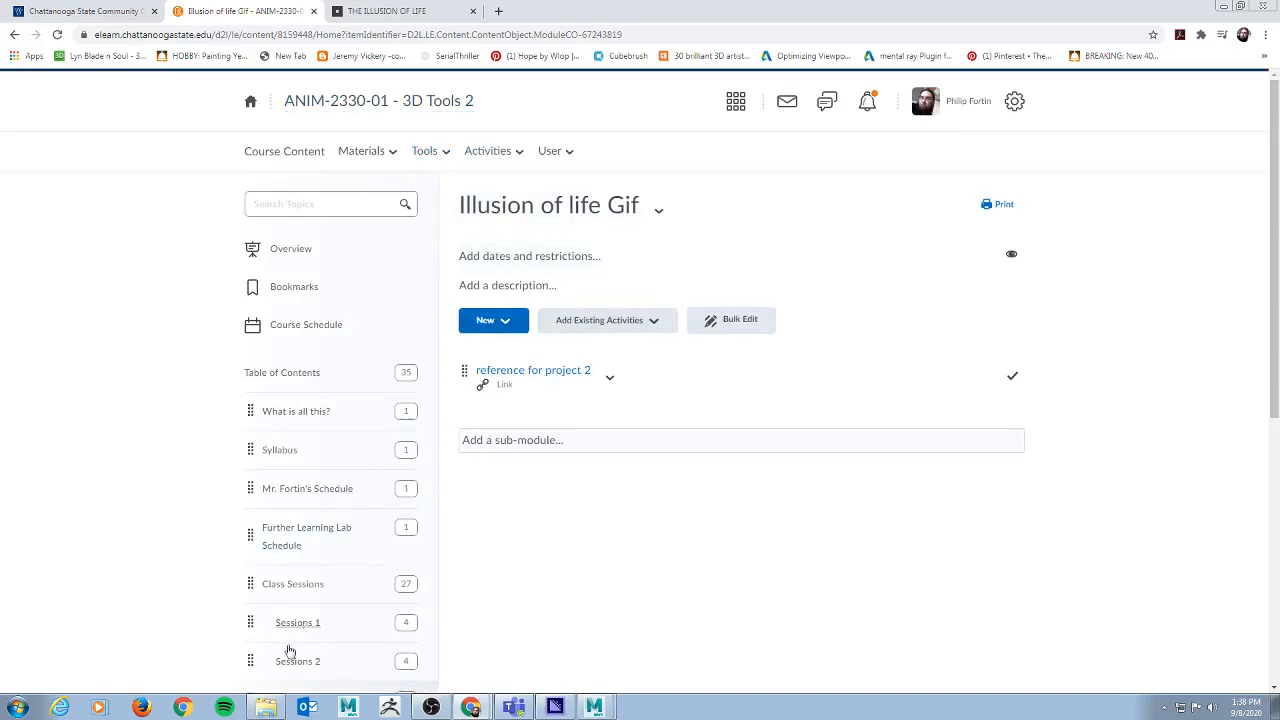
pyautogui.scroll(-1, 335, 618)
pyautogui.scroll(1, 343, 527)
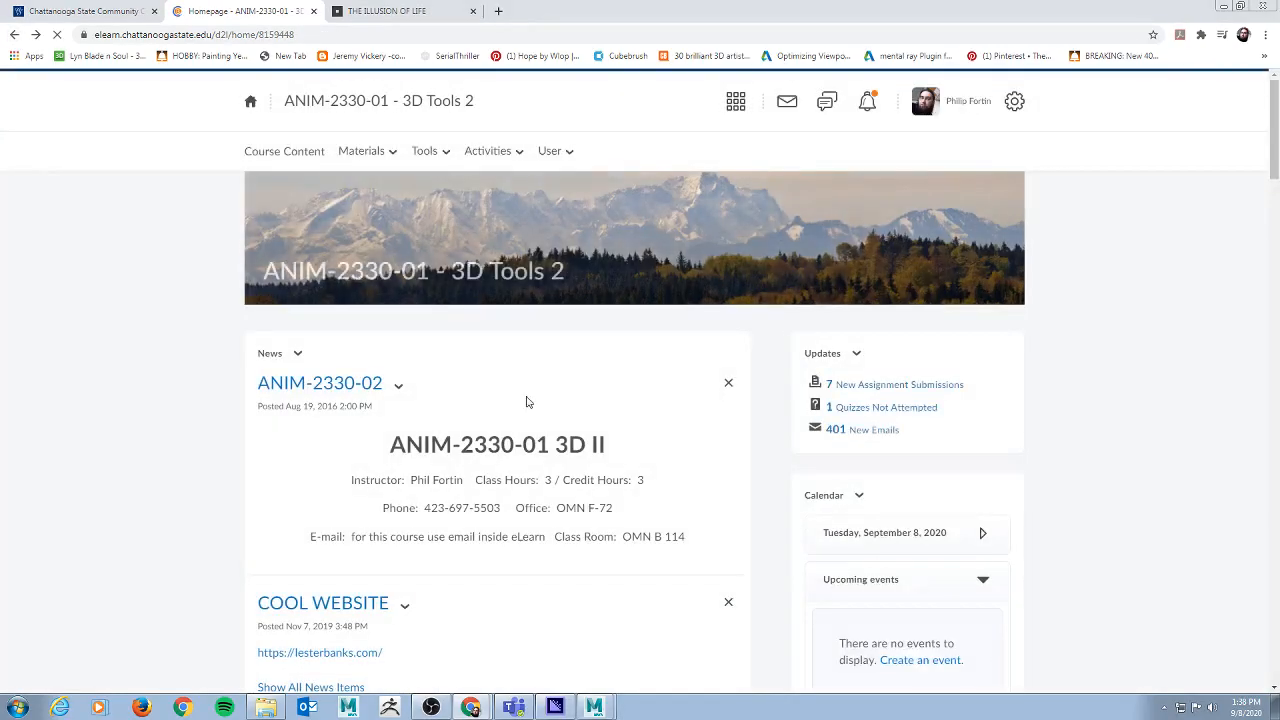
pyautogui.click(269, 158)
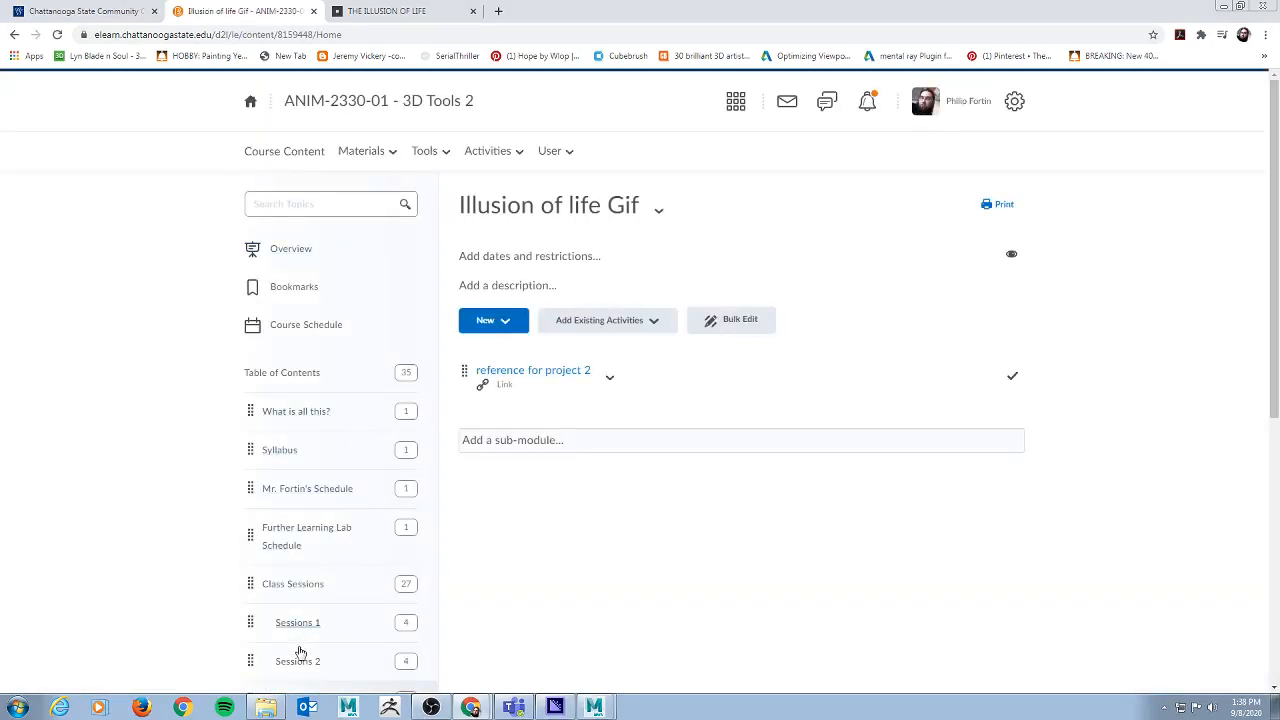
pyautogui.click(297, 661)
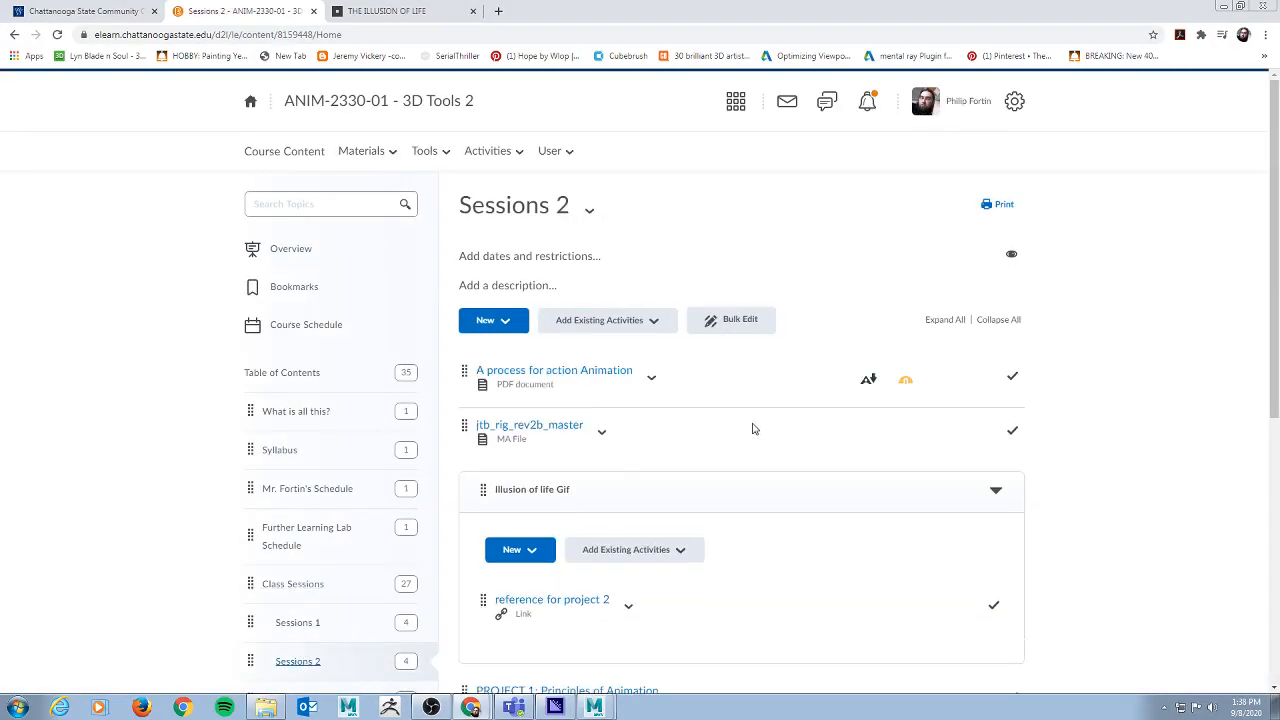
pyautogui.scroll(-2, 754, 428)
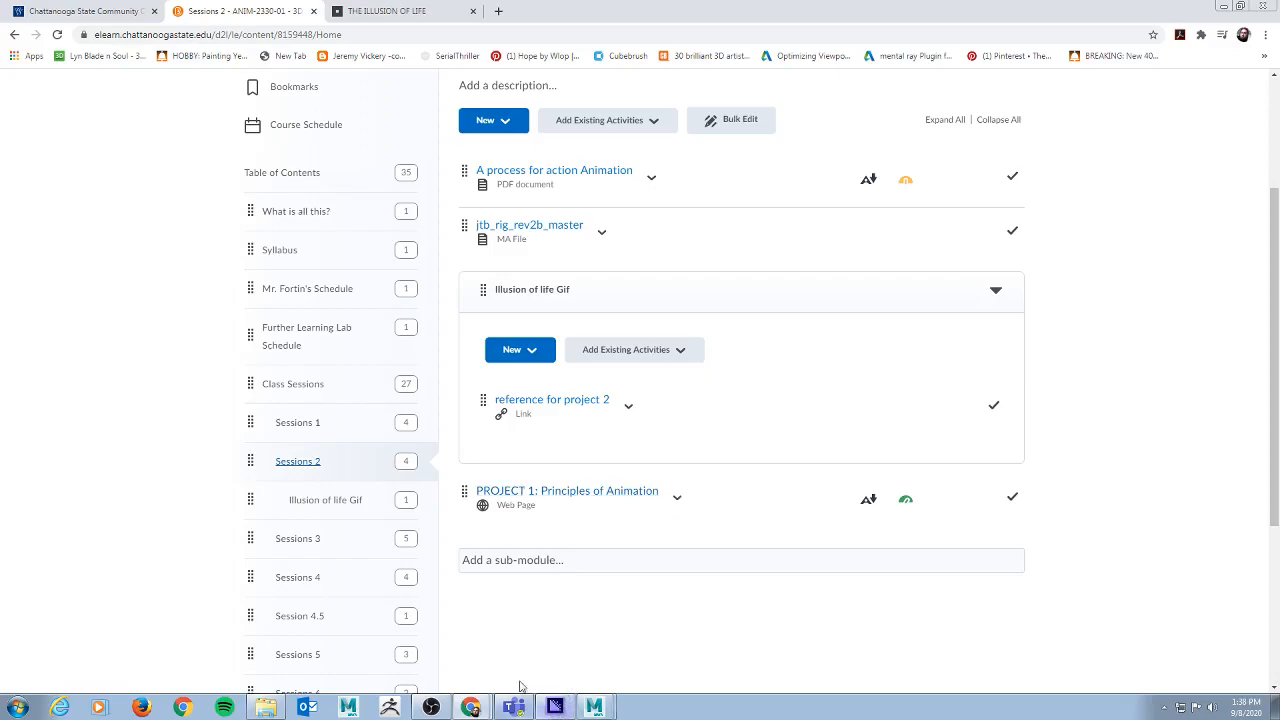
# Step: Revisit the twelve principles page, switch to Maya and inspect the box rig from several angles with its main control selected
pyautogui.click(382, 10)
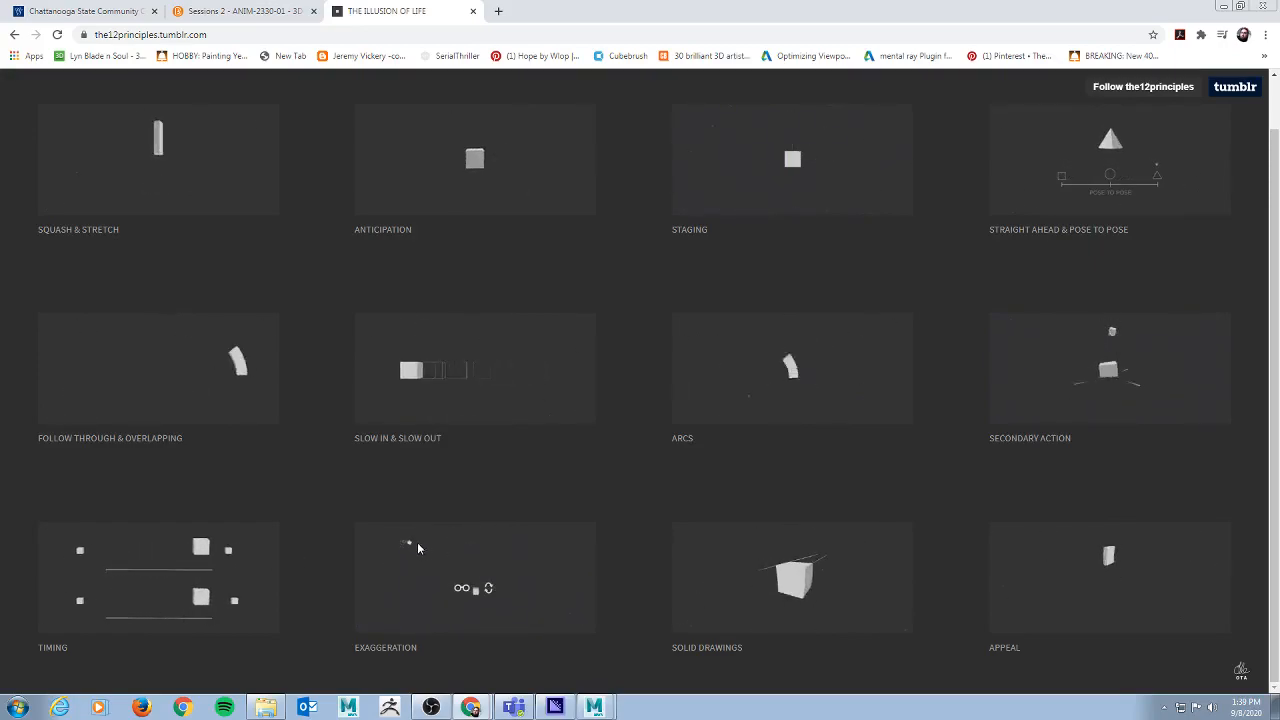
pyautogui.click(595, 707)
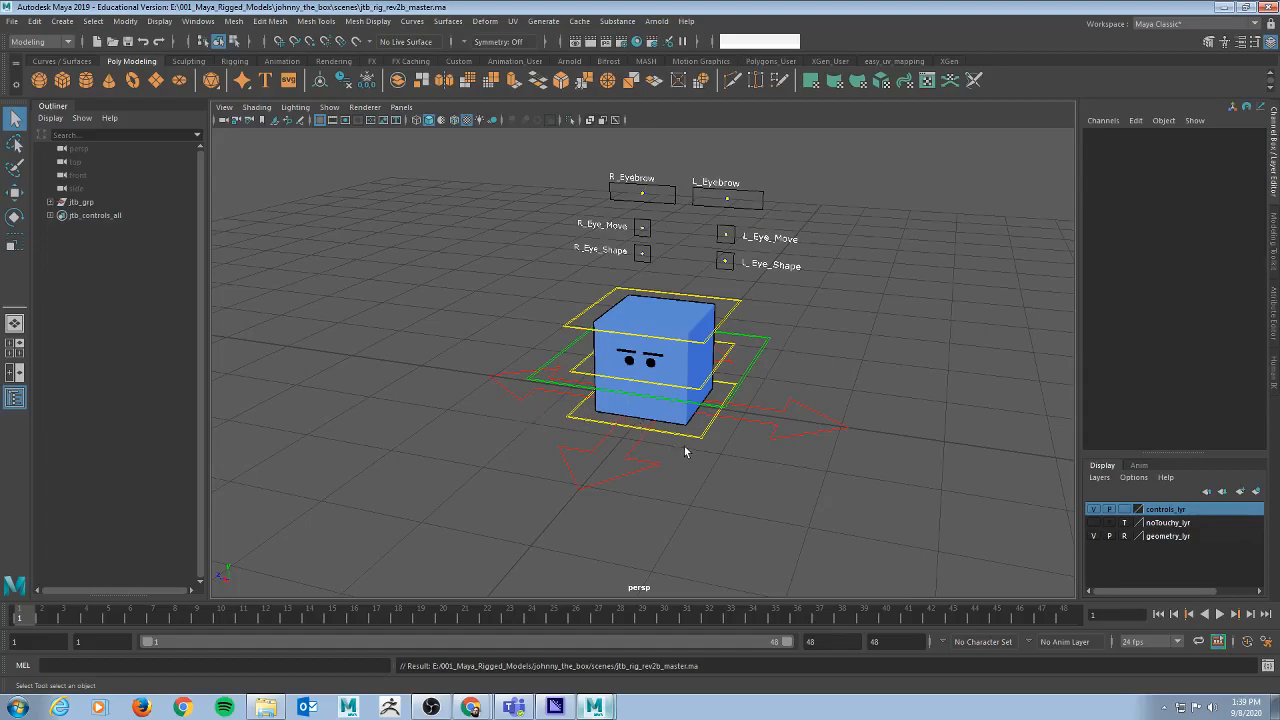
pyautogui.keyDown('alt'); pyautogui.moveTo(775, 343); pyautogui.dragTo(815, 333); pyautogui.keyUp('alt')
pyautogui.click(741, 345)
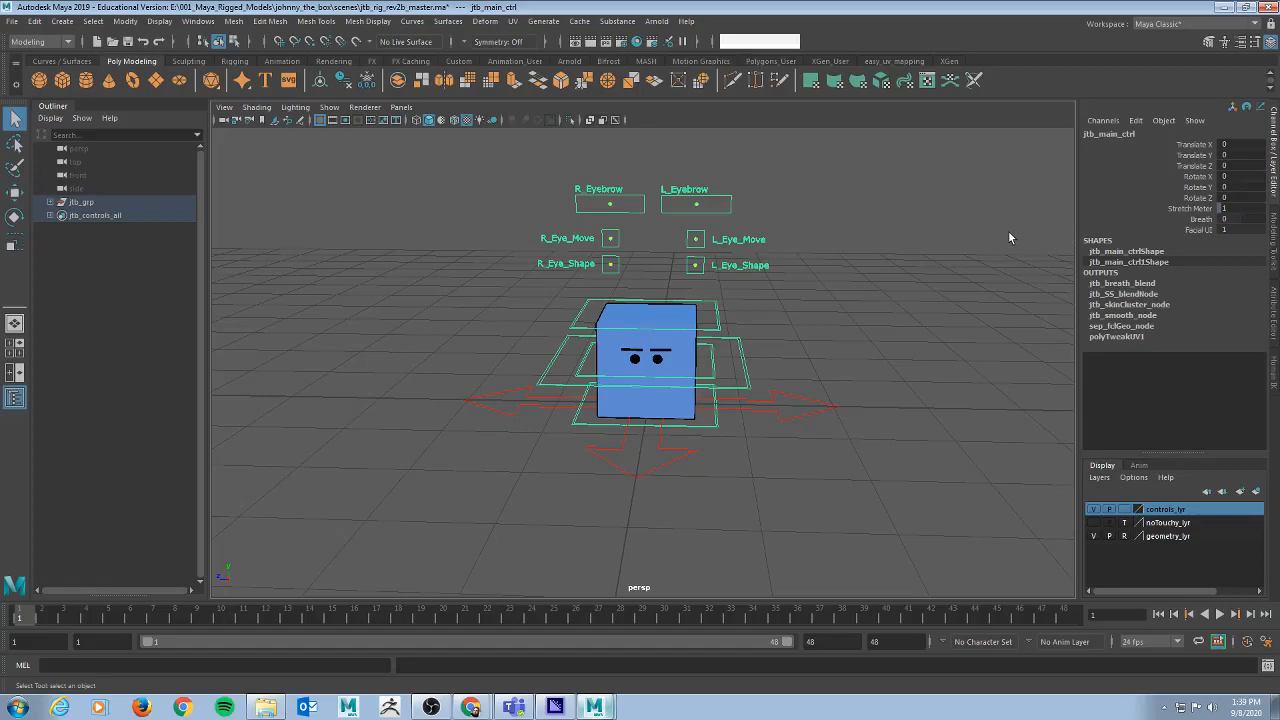
pyautogui.keyDown('alt'); pyautogui.moveTo(949, 319); pyautogui.dragTo(917, 327); pyautogui.keyUp('alt')
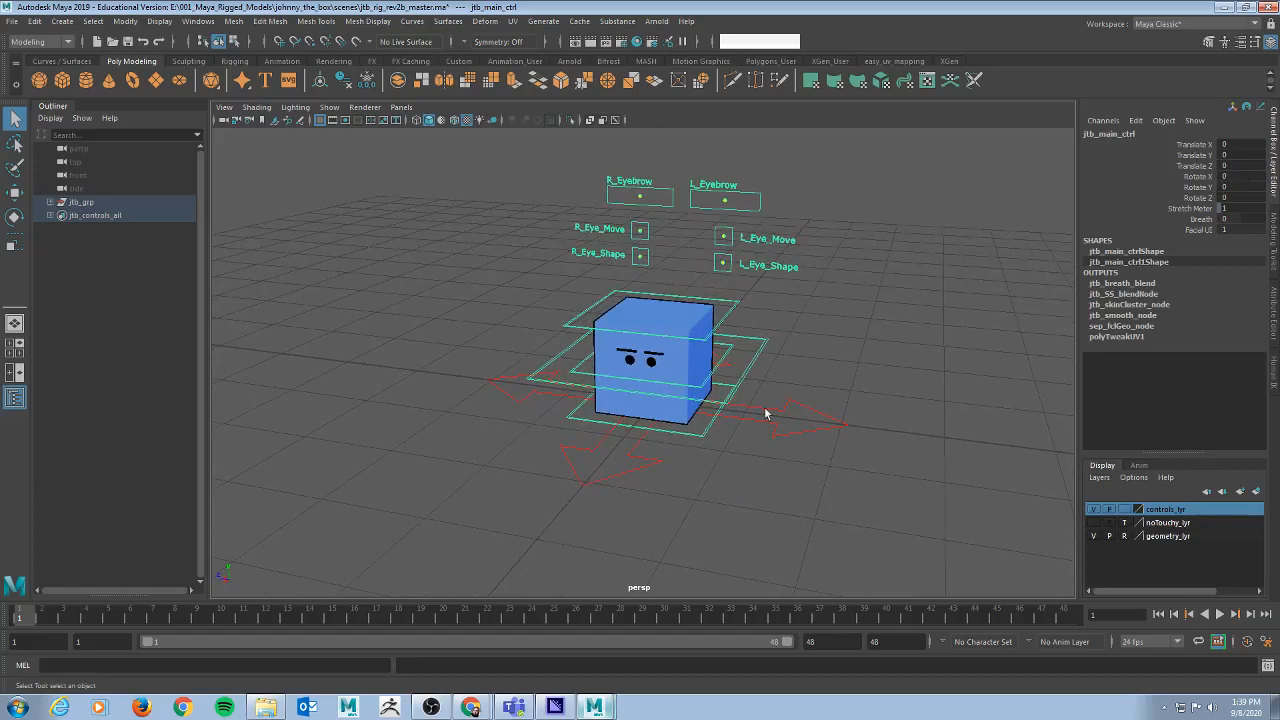
pyautogui.keyDown('alt'); pyautogui.moveTo(857, 343); pyautogui.dragTo(870, 346); pyautogui.keyUp('alt')
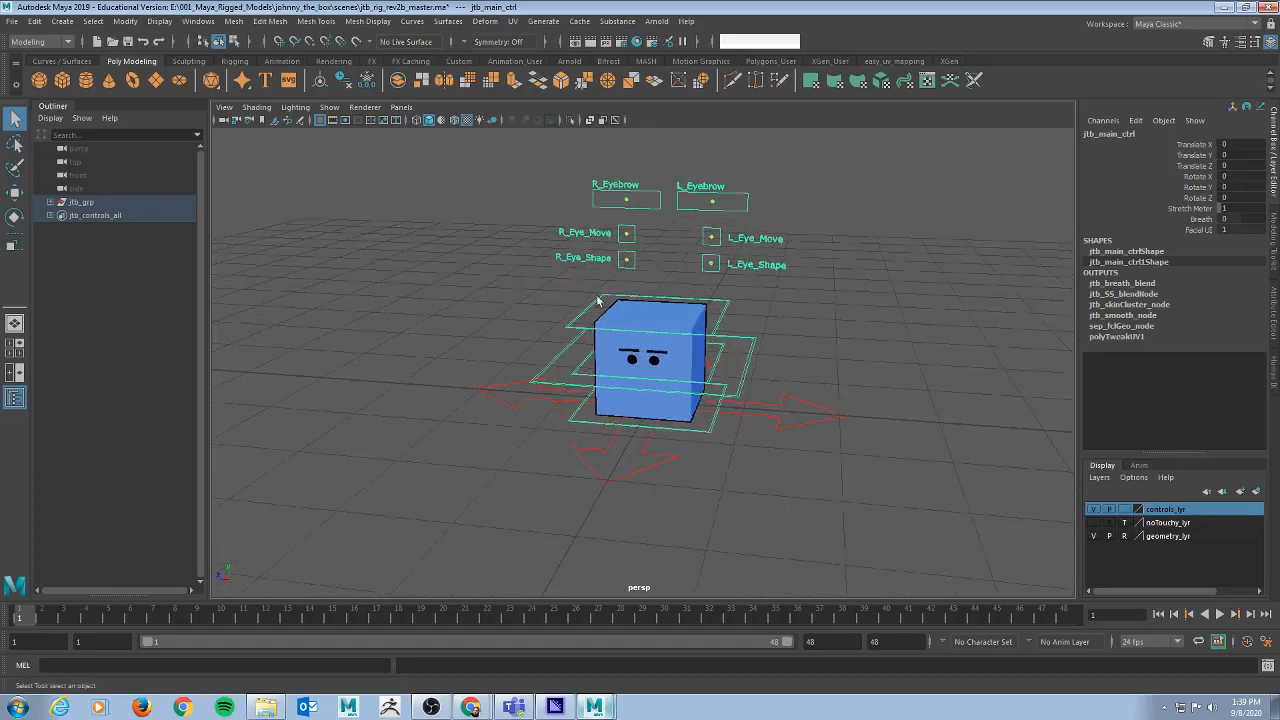
pyautogui.keyDown('alt'); pyautogui.moveTo(893, 367); pyautogui.dragTo(800, 450); pyautogui.keyUp('alt')
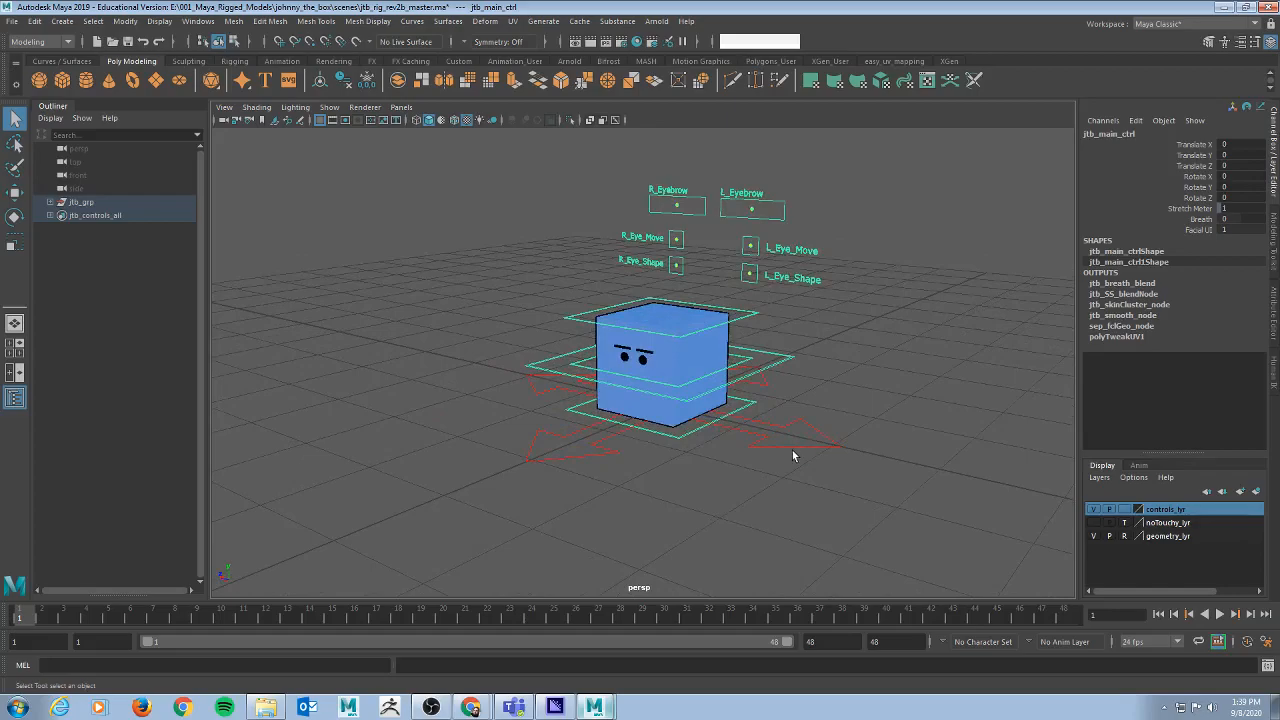
# Step: Try moving the whole box rig with the arrow-shaped placement control on the ground
pyautogui.click(776, 424)
pyautogui.press('w')
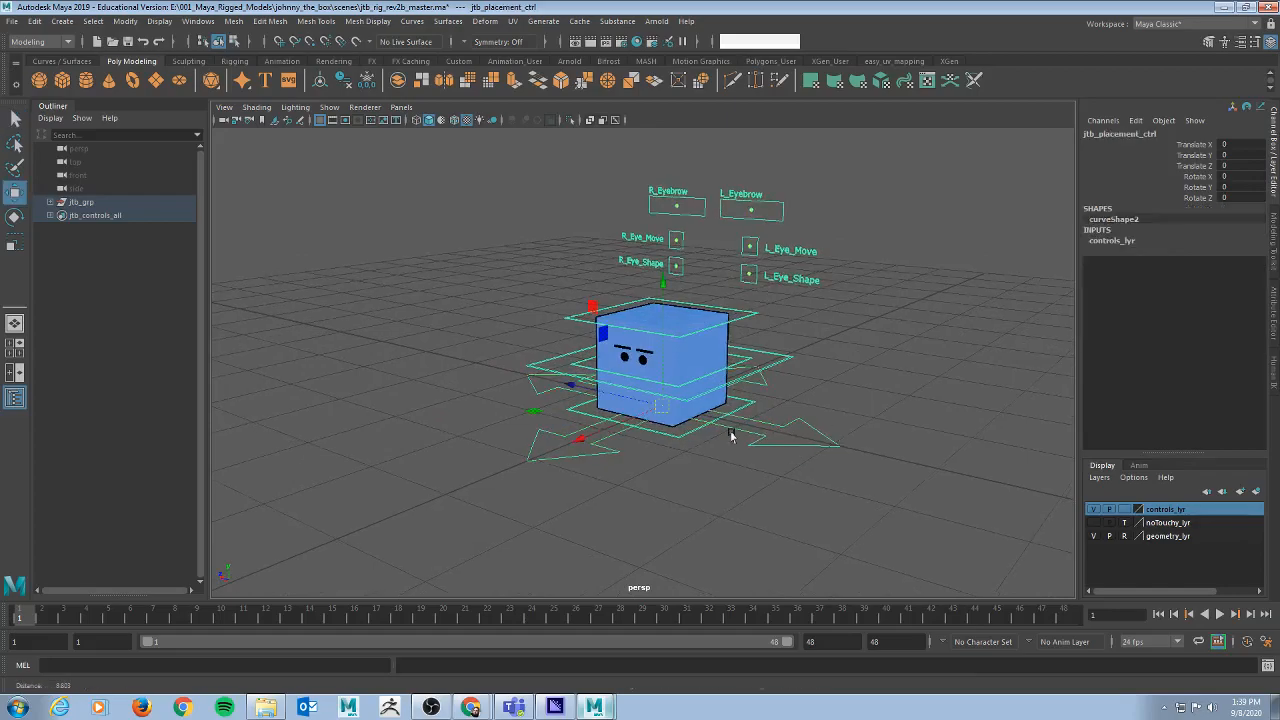
pyautogui.keyDown('alt'); pyautogui.moveTo(708, 428); pyautogui.dragTo(622, 437, button='right'); pyautogui.keyUp('alt')
pyautogui.moveTo(592, 421); pyautogui.dragTo(697, 427)
pyautogui.keyDown('alt'); pyautogui.moveTo(697, 427); pyautogui.dragTo(786, 363, button='right'); pyautogui.keyUp('alt')
# Step: Try moving the box sideways and about 0.84 units up with the main control, undoing each move
pyautogui.click(800, 360)
pyautogui.moveTo(576, 347); pyautogui.dragTo(607, 352)
pyautogui.hotkey('ctrl', 'z')
pyautogui.keyDown('alt'); pyautogui.moveTo(752, 390); pyautogui.dragTo(774, 400); pyautogui.keyUp('alt')
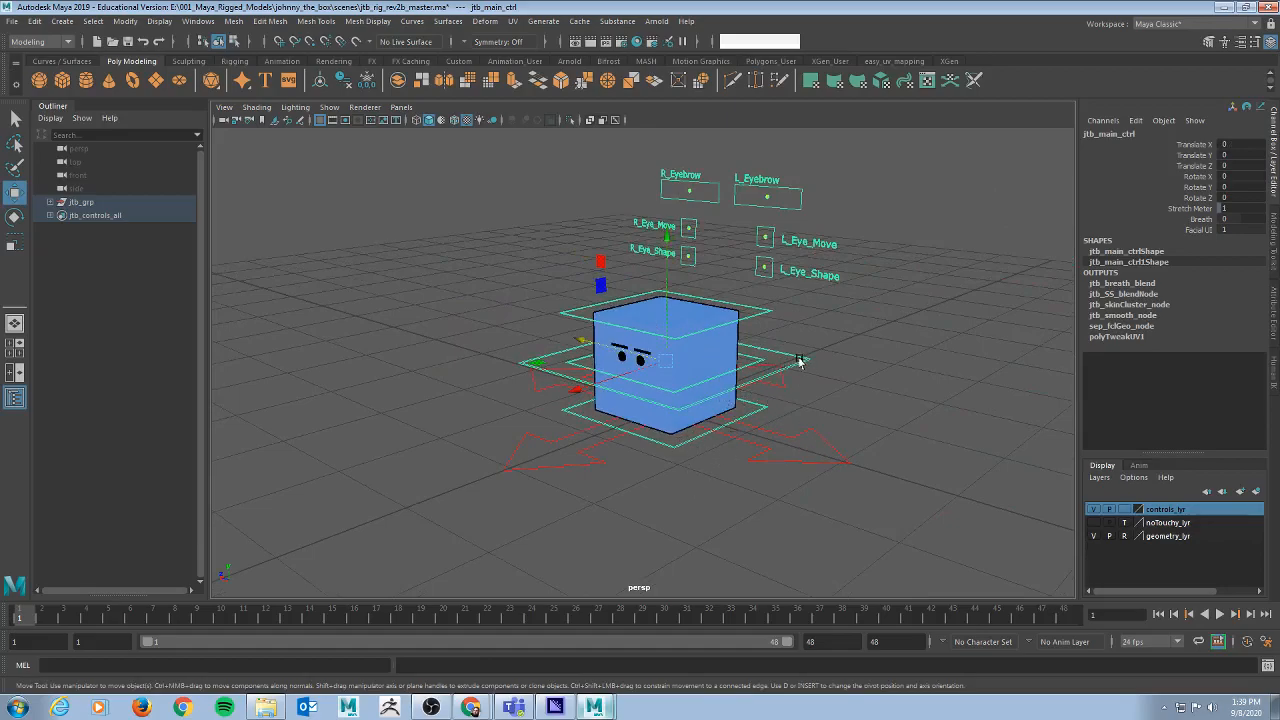
pyautogui.moveTo(671, 254); pyautogui.dragTo(672, 157)
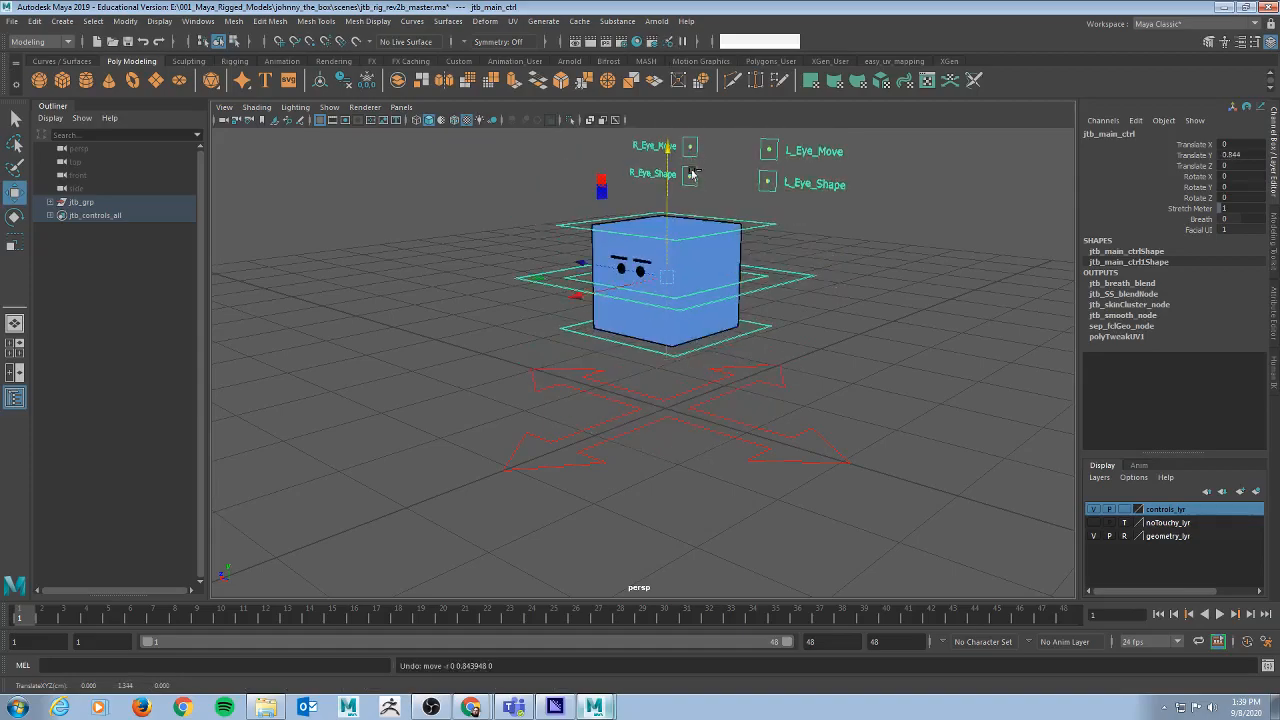
pyautogui.hotkey('ctrl', 'z')
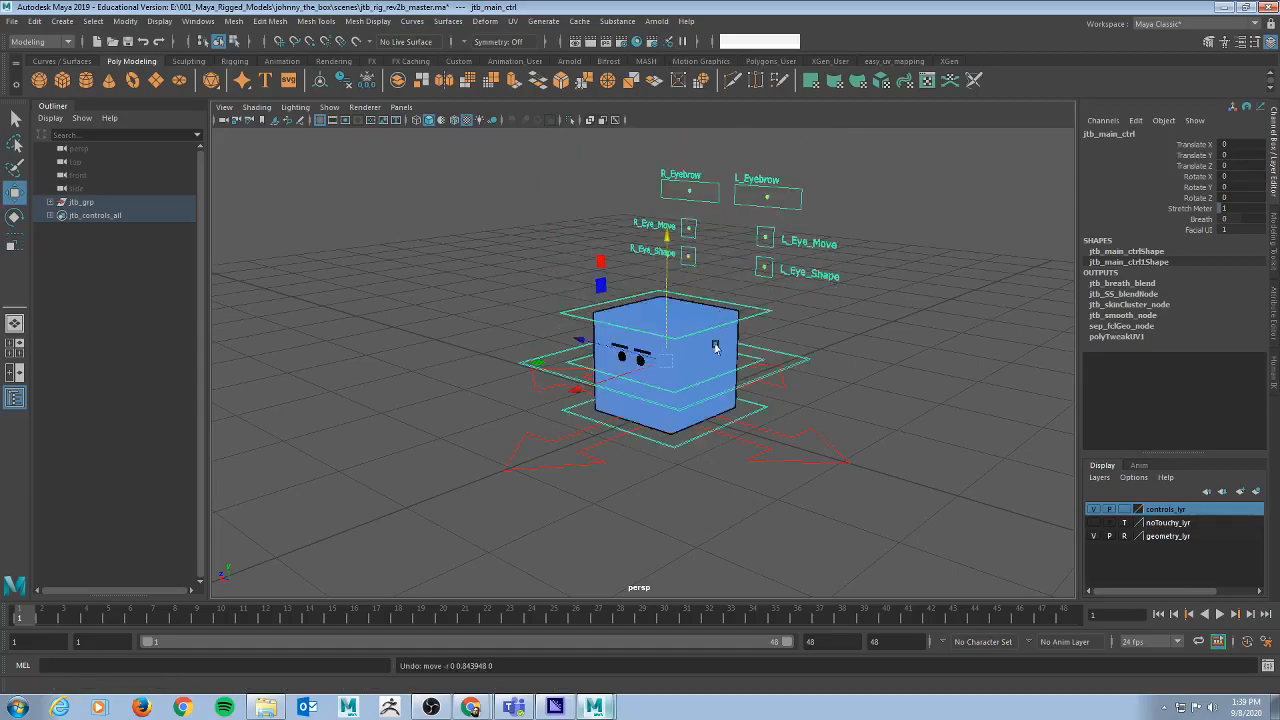
# Step: Try sliding the placement control about 2.07 units along X, and undo the move
pyautogui.click(818, 465)
pyautogui.moveTo(574, 439); pyautogui.dragTo(411, 477)
pyautogui.hotkey('ctrl', 'z')
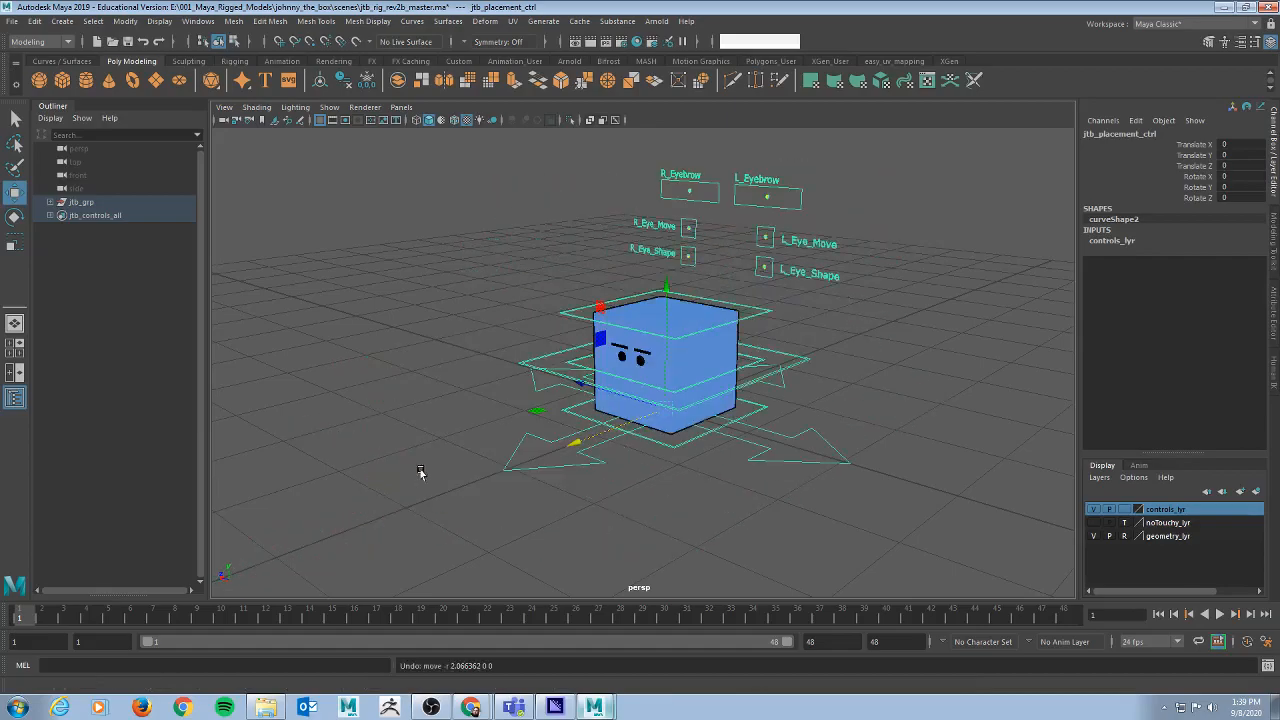
# Step: Try deforming the box by moving its lower control and its upper control vertically, undoing each move
pyautogui.click(670, 449)
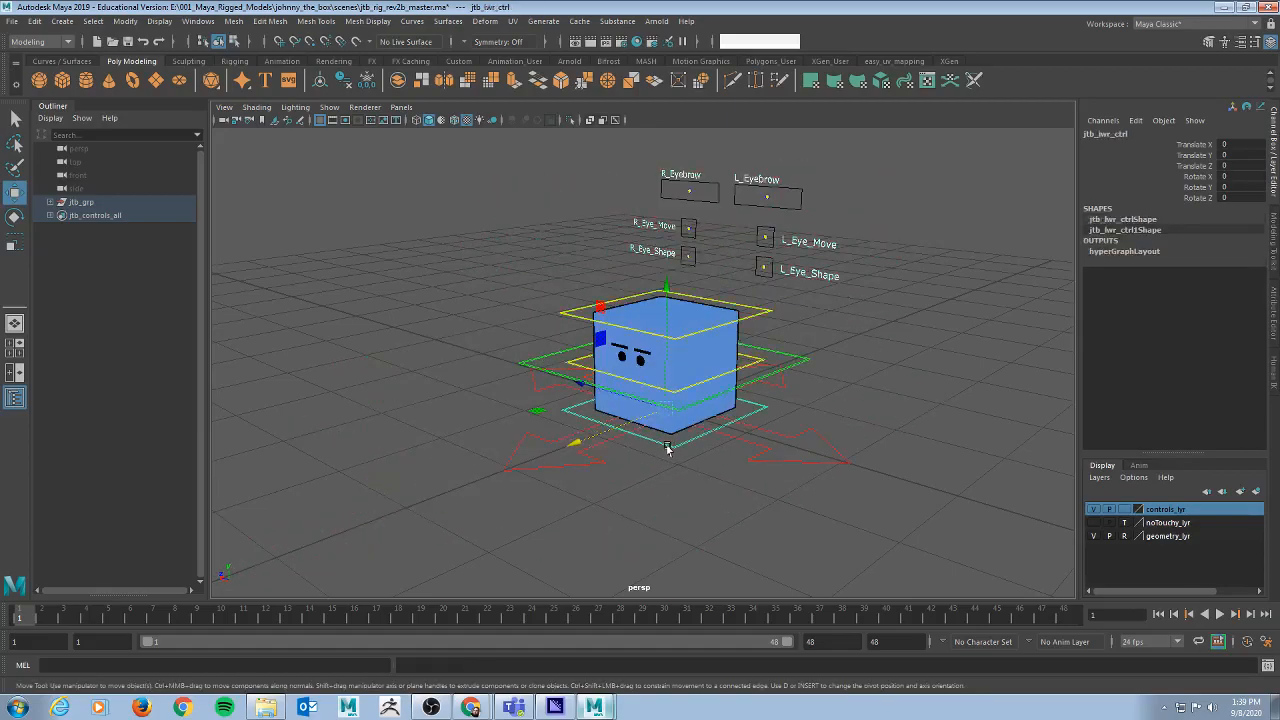
pyautogui.moveTo(663, 303); pyautogui.dragTo(689, 405)
pyautogui.hotkey('ctrl', 'z')
pyautogui.click(759, 316)
pyautogui.moveTo(673, 198); pyautogui.dragTo(685, 254)
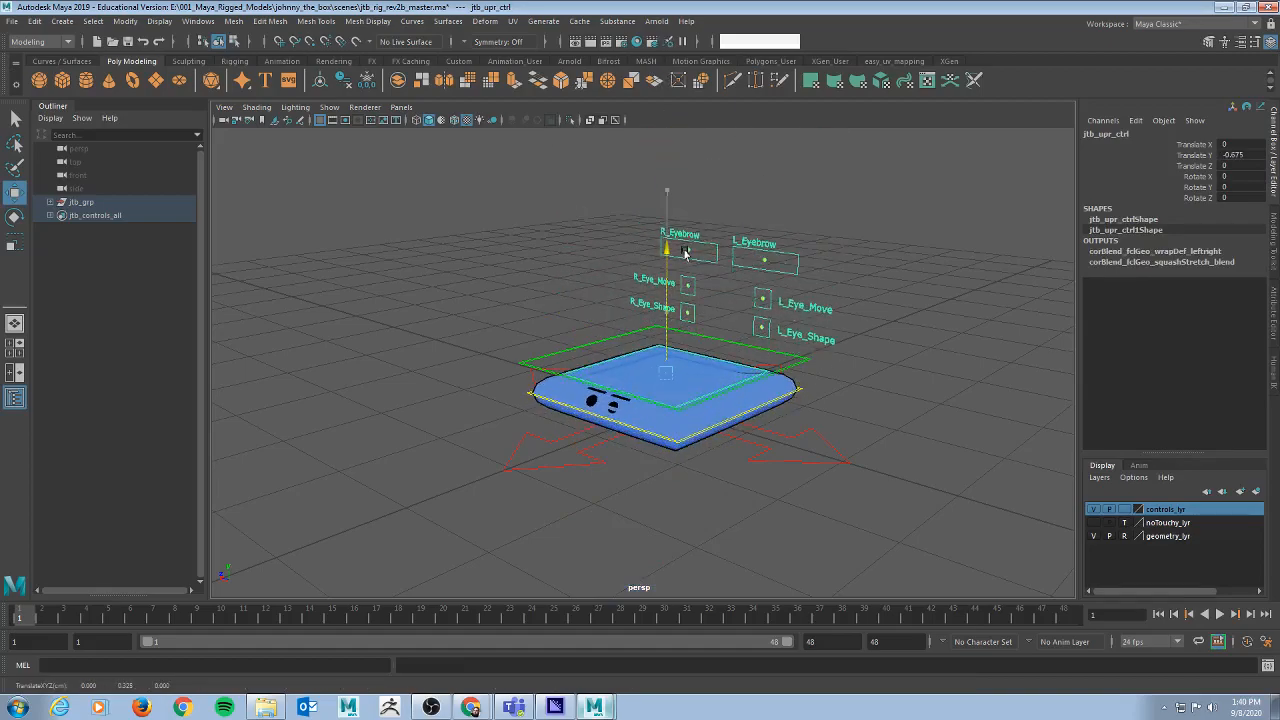
pyautogui.hotkey('ctrl', 'z')
pyautogui.keyDown('alt'); pyautogui.moveTo(754, 319); pyautogui.dragTo(782, 314); pyautogui.keyUp('alt')
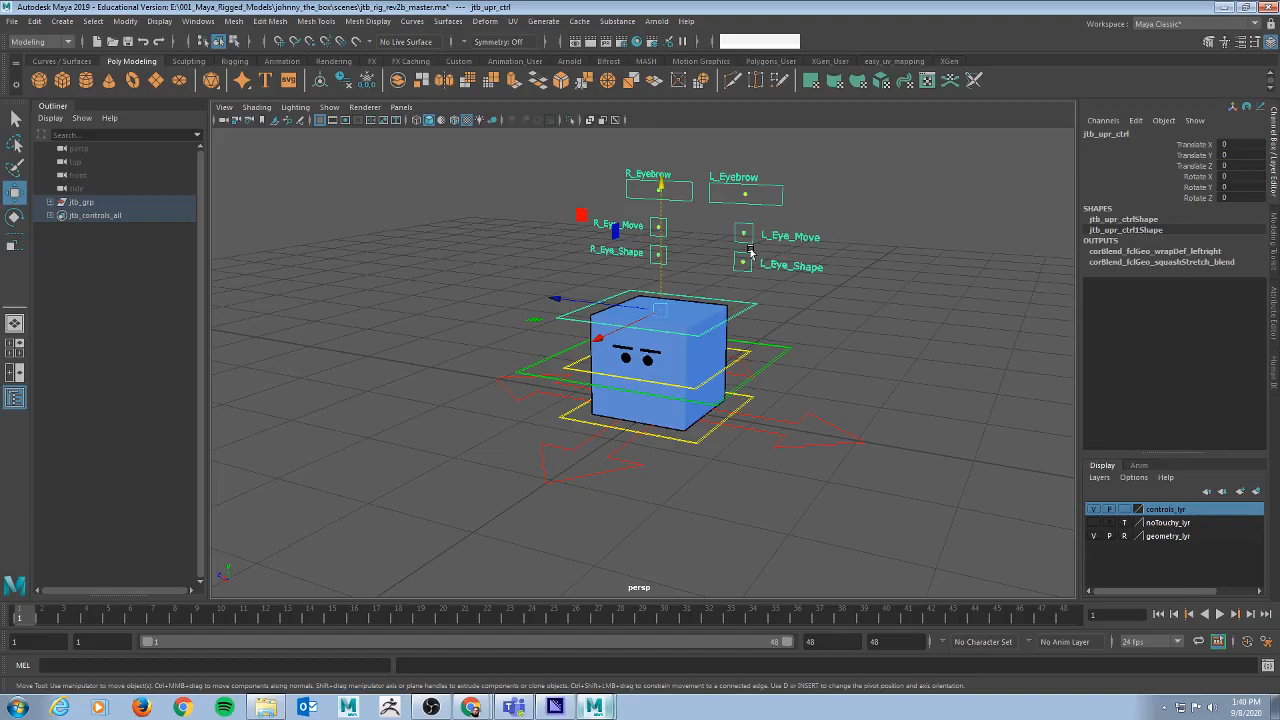
pyautogui.click(12, 21)
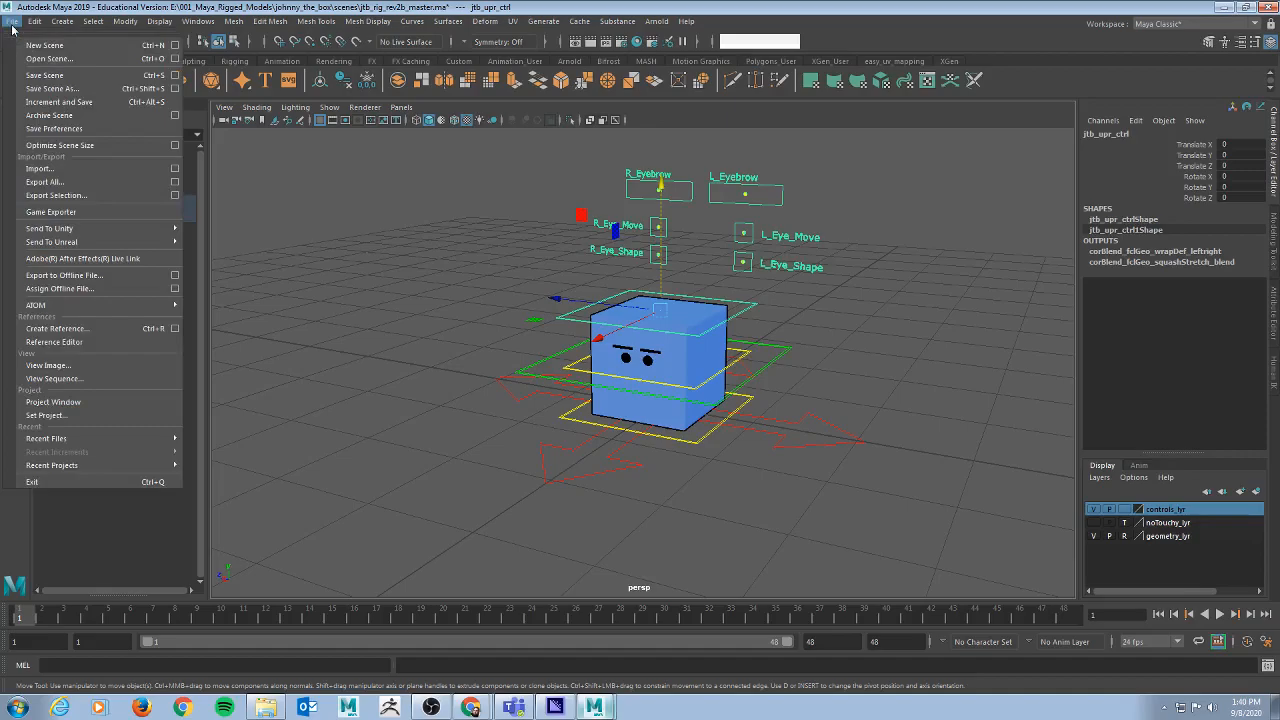
pyautogui.click(12, 25)
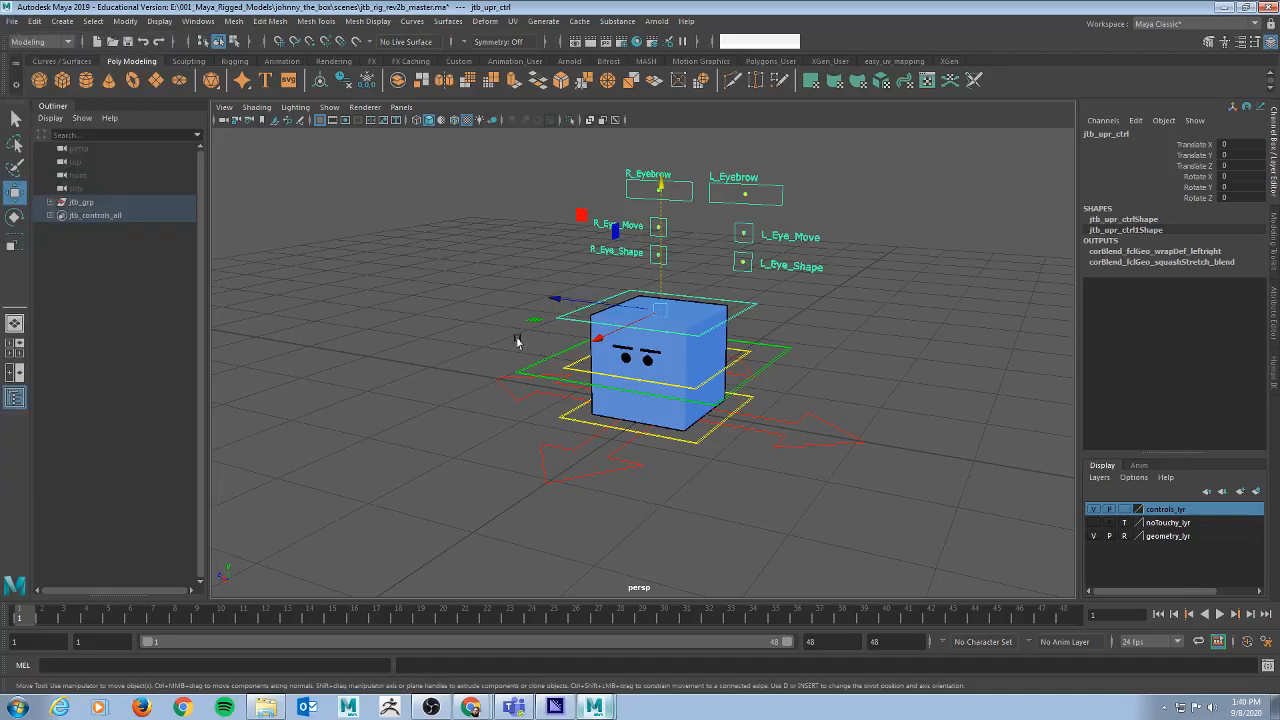
pyautogui.keyDown('alt'); pyautogui.moveTo(465, 345); pyautogui.dragTo(514, 343); pyautogui.keyUp('alt')
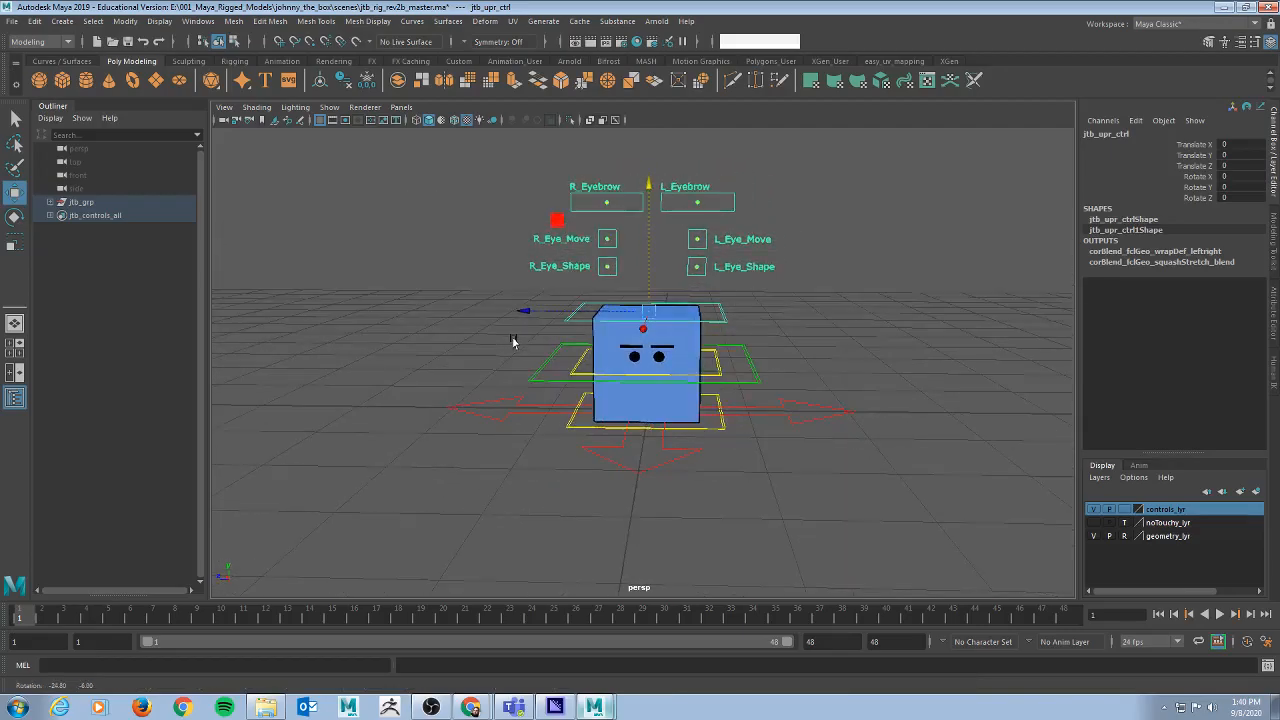
# Step: Study the Slow In & Slow Out example on the twelve principles page in the browser and return to Maya
pyautogui.hotkey('alt', 'Tab')
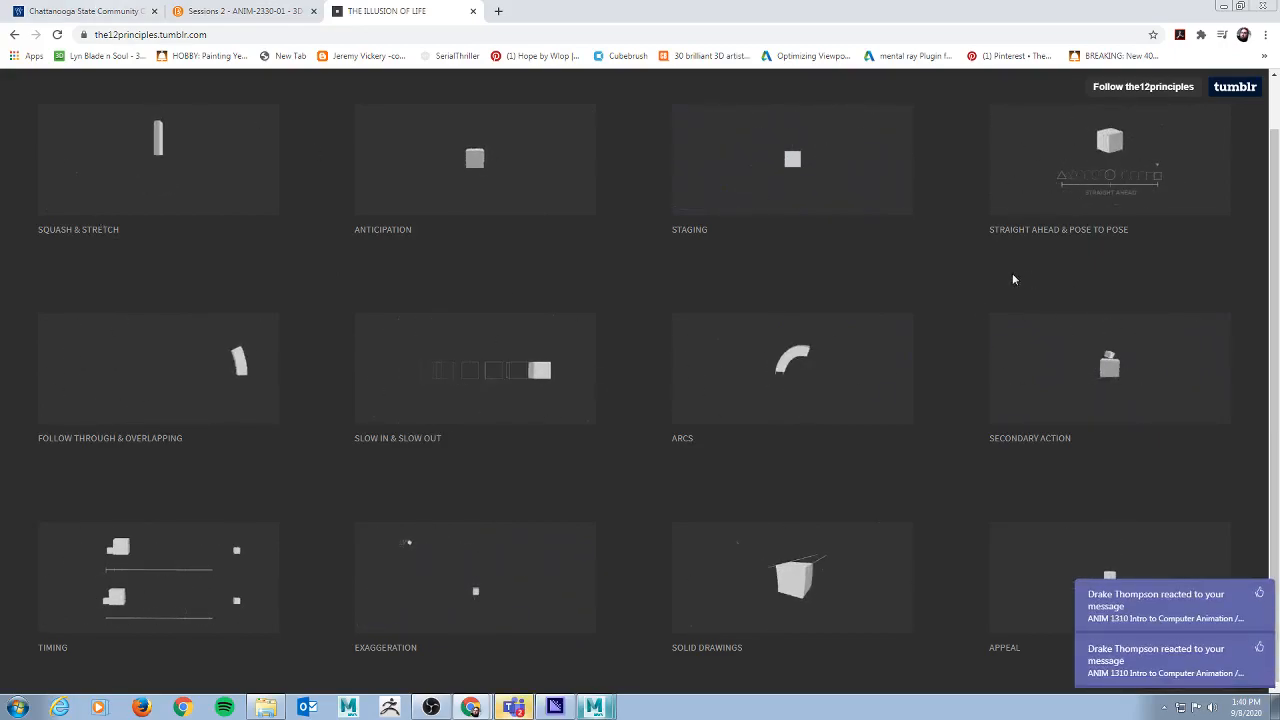
pyautogui.moveTo(456, 399)
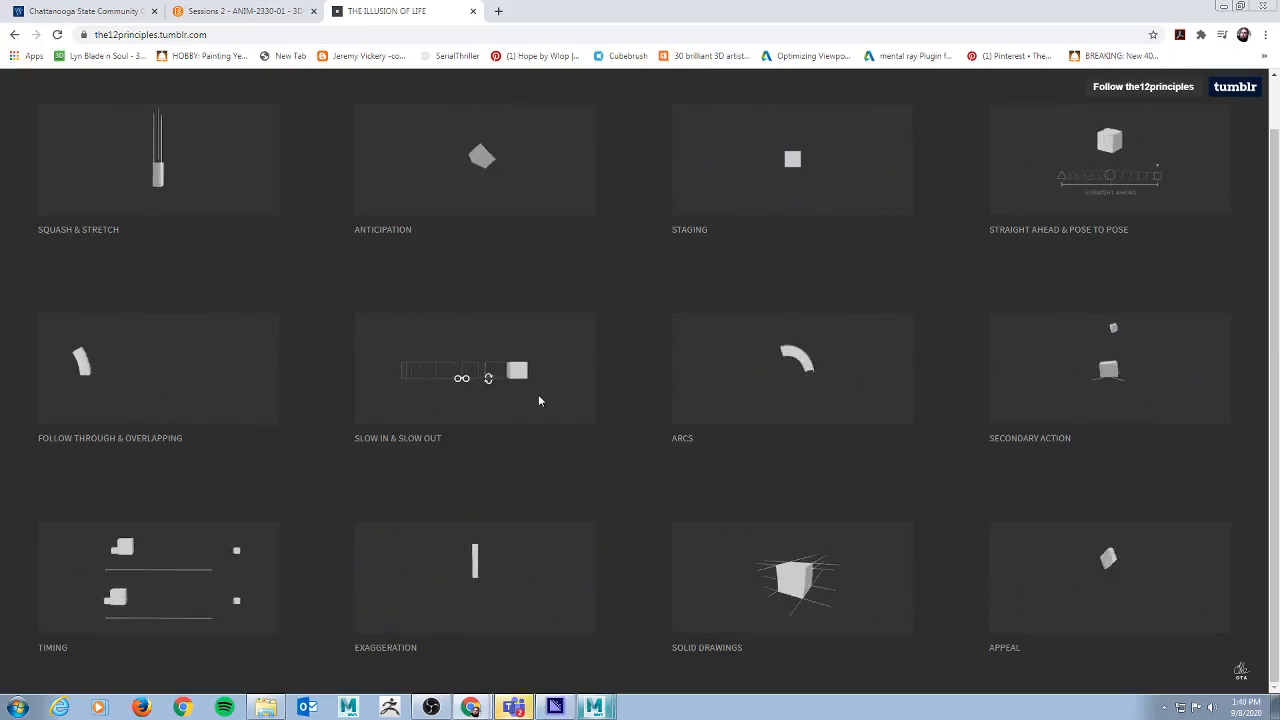
pyautogui.hotkey('alt', 'Tab')
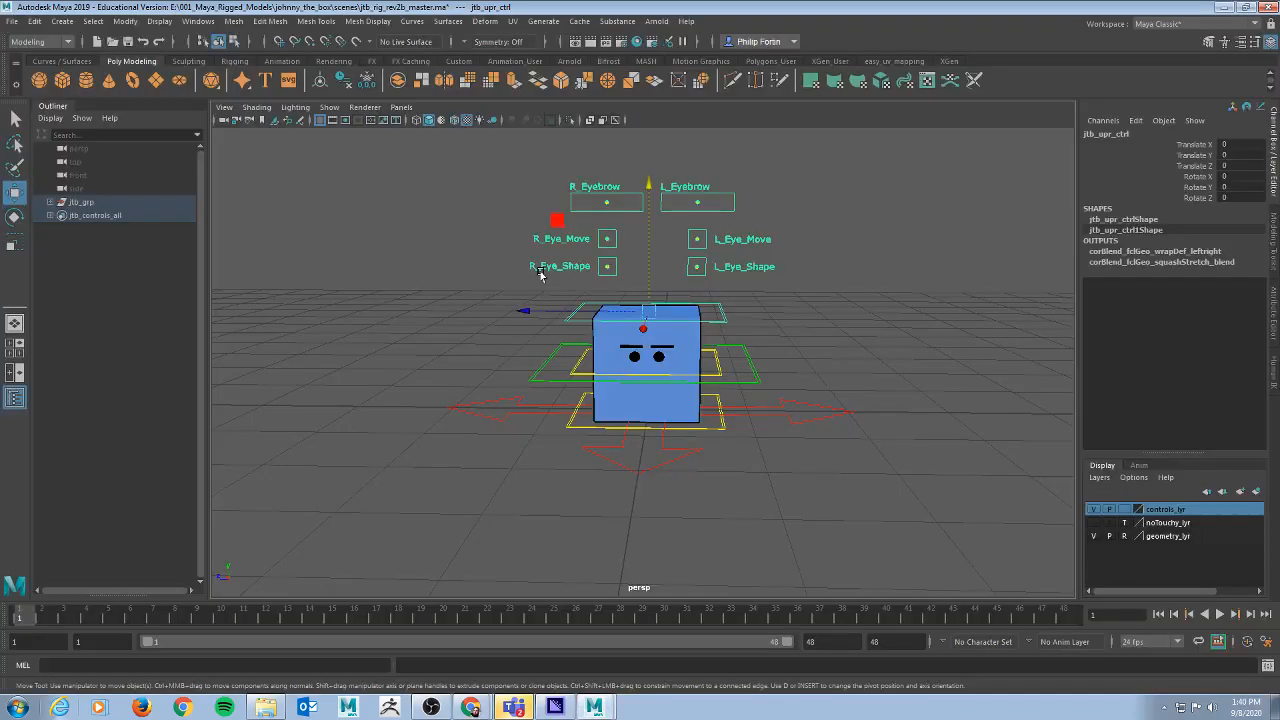
# Step: Move the placement control to about -5.636 in Translate X and key it at frame 1
pyautogui.scroll(-4, 785, 363)
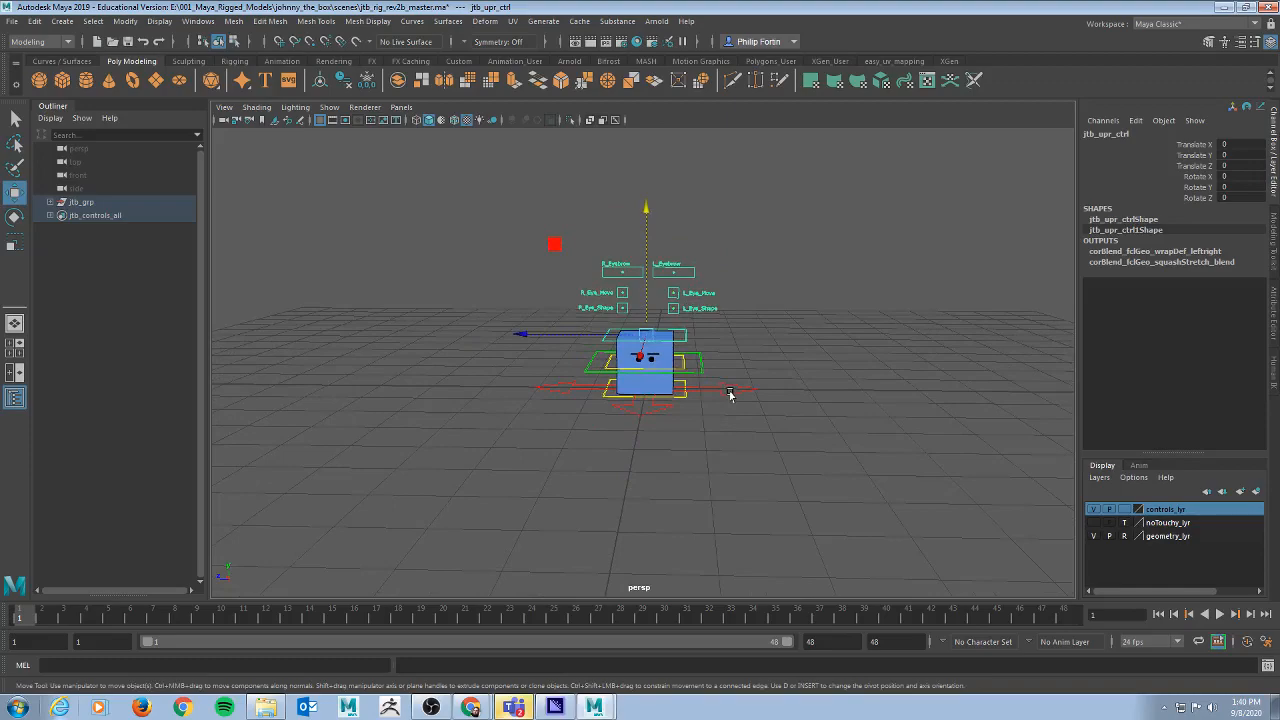
pyautogui.click(730, 395)
pyautogui.moveTo(541, 385); pyautogui.dragTo(230, 372)
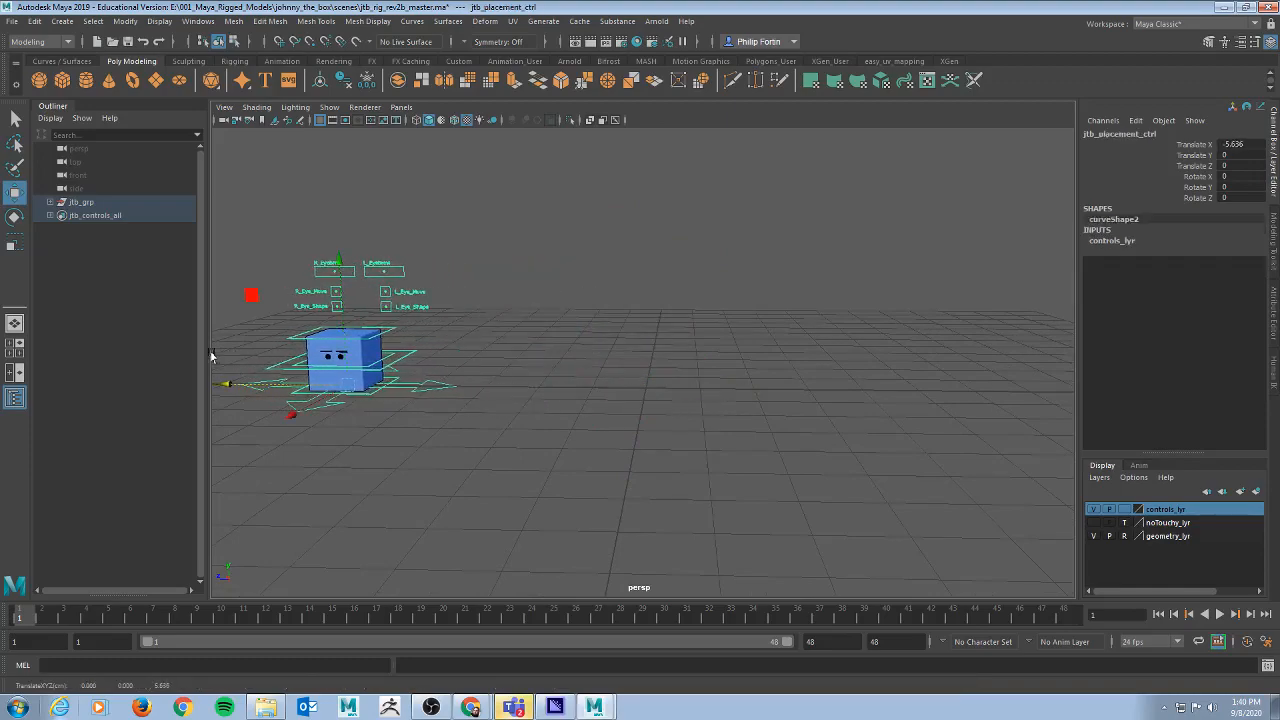
pyautogui.press('s')
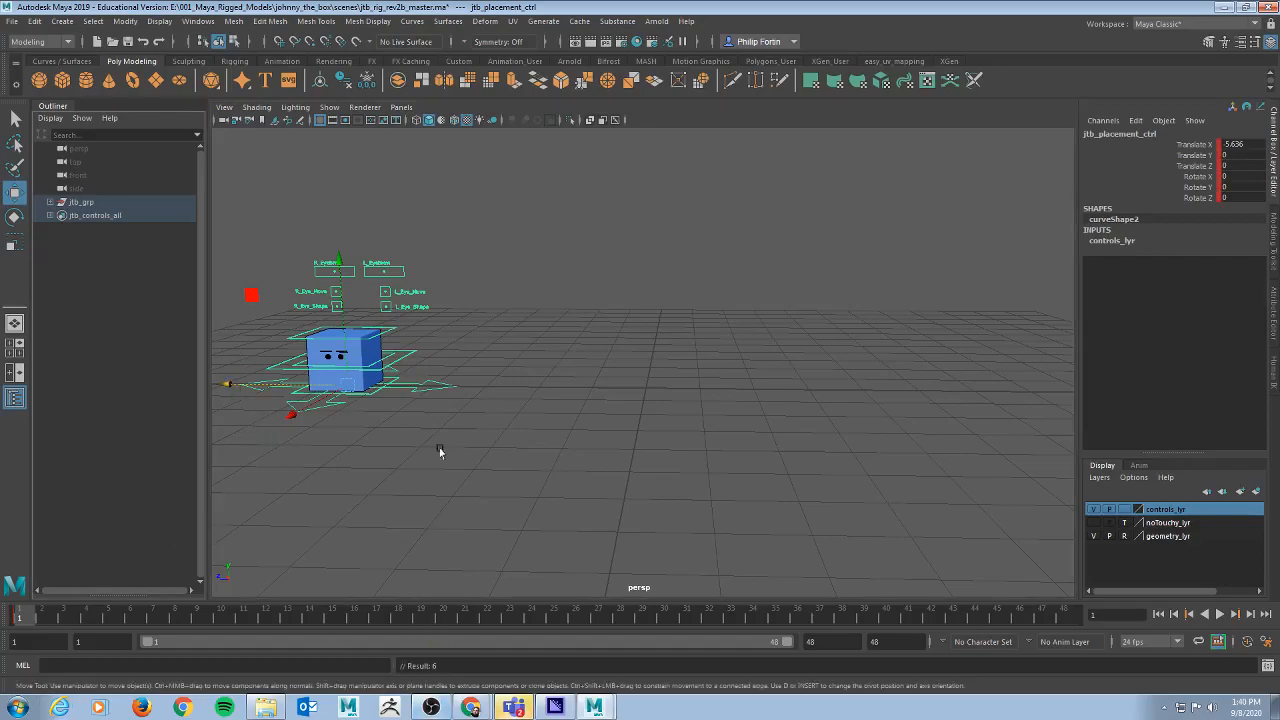
# Step: Recheck the Slow In & Slow Out example in the browser, and save Maya's Time Slider preferences with 24 fps x 1 playback speed
pyautogui.hotkey('alt', 'Tab')
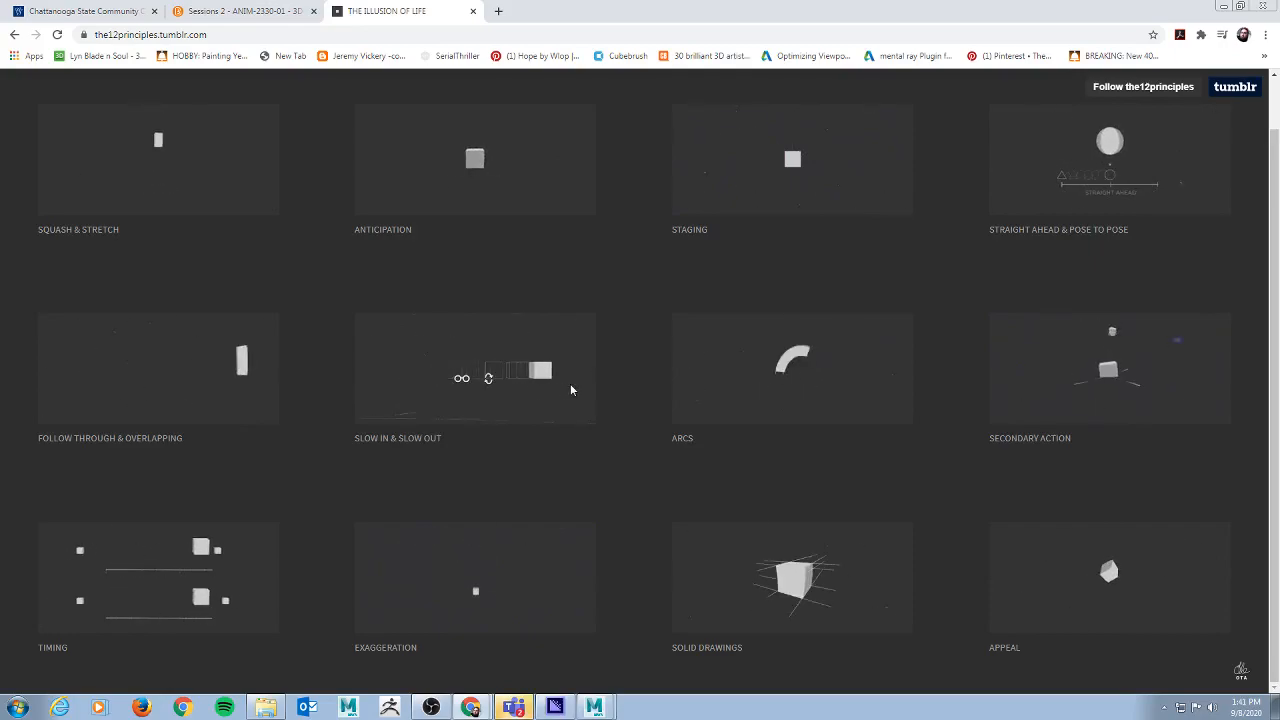
pyautogui.hotkey('alt', 'Tab')
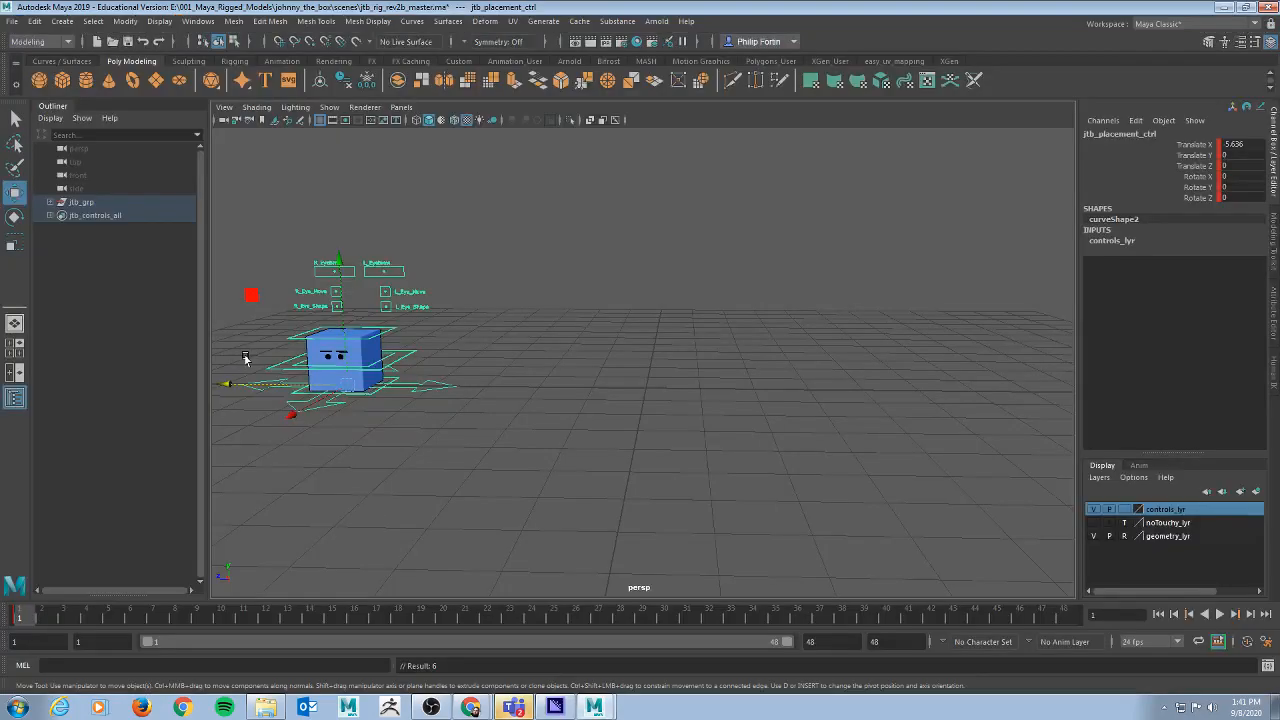
pyautogui.click(1266, 641)
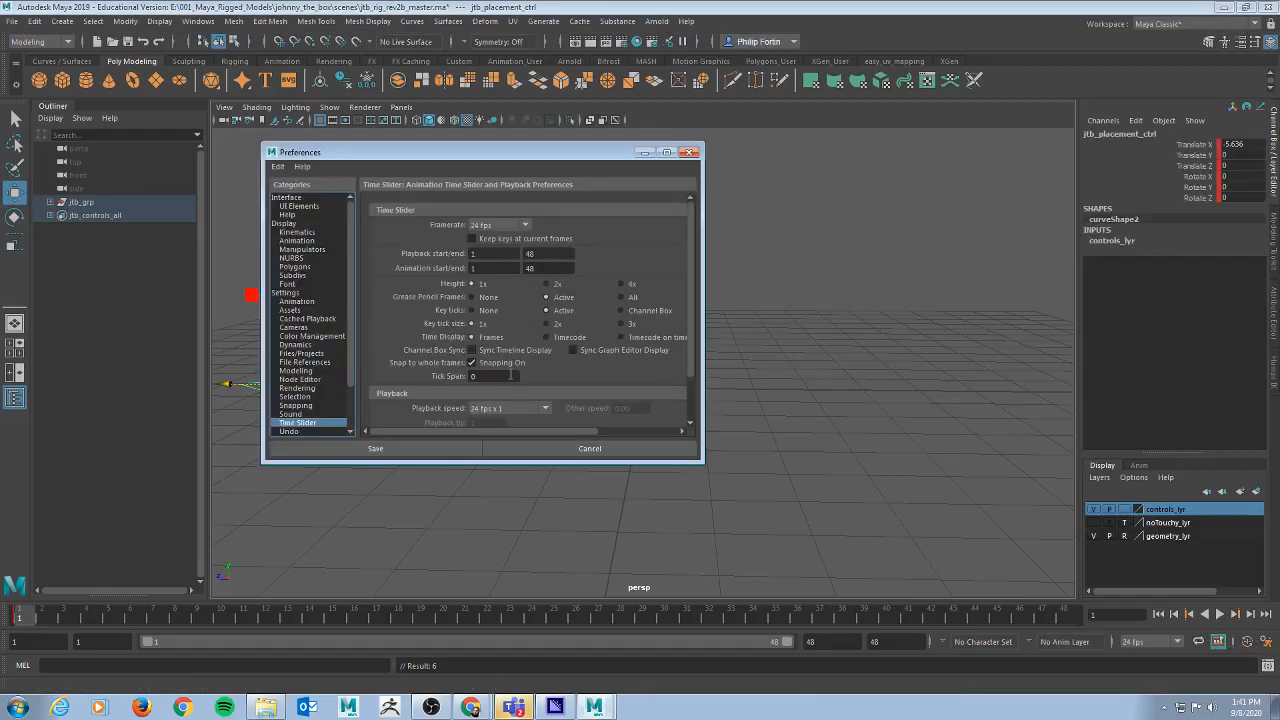
pyautogui.click(447, 451)
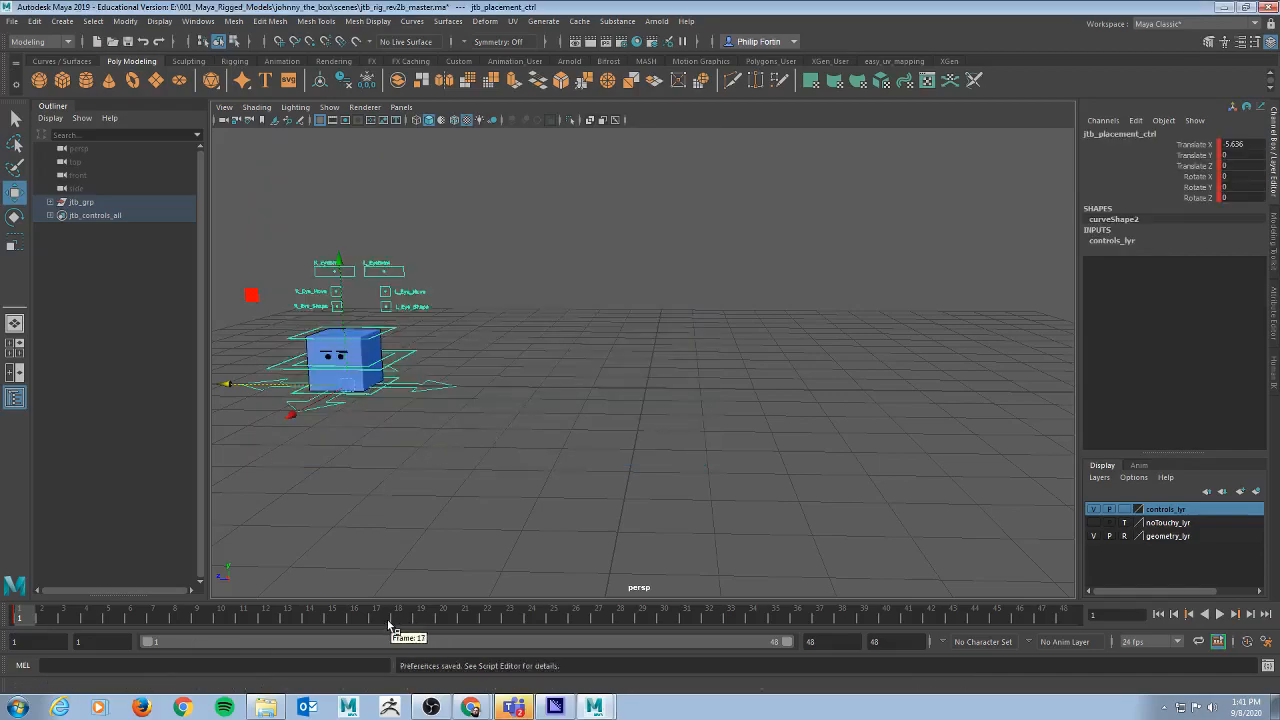
# Step: At frame 24, move the placement control to about 4.778 in Translate X and key it
pyautogui.click(528, 620)
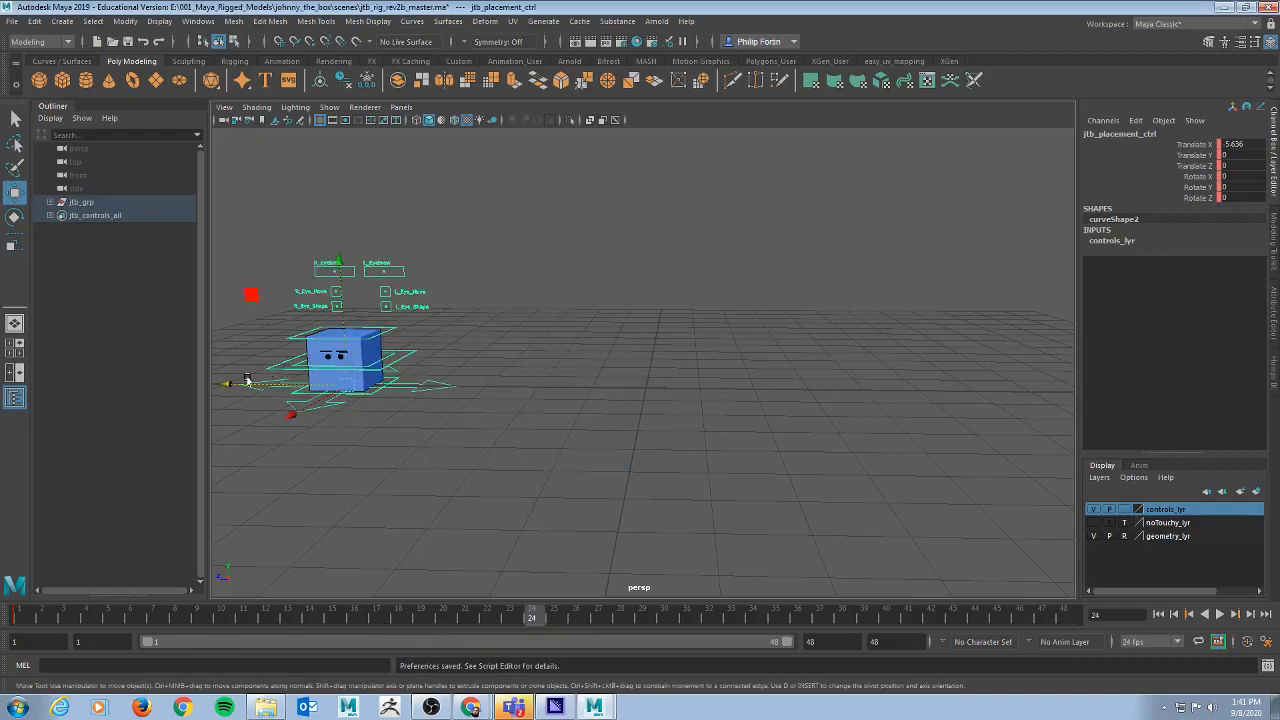
pyautogui.moveTo(239, 386); pyautogui.dragTo(780, 420)
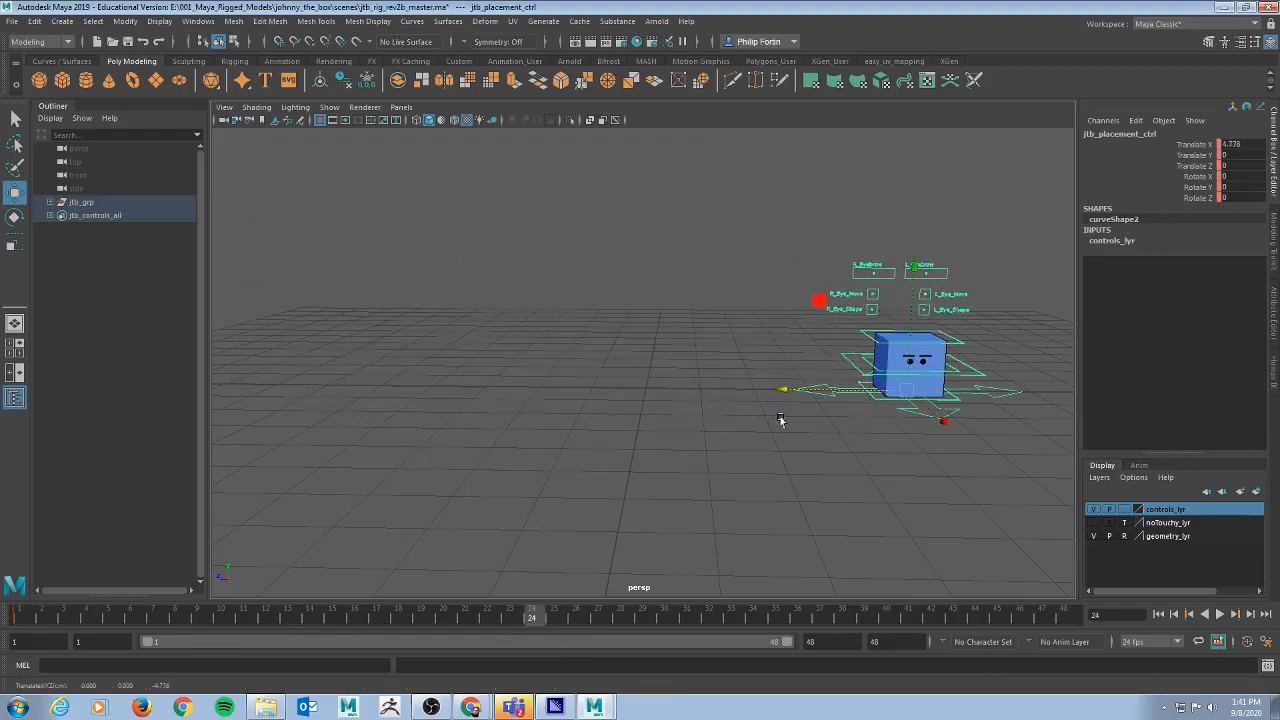
pyautogui.press('s')
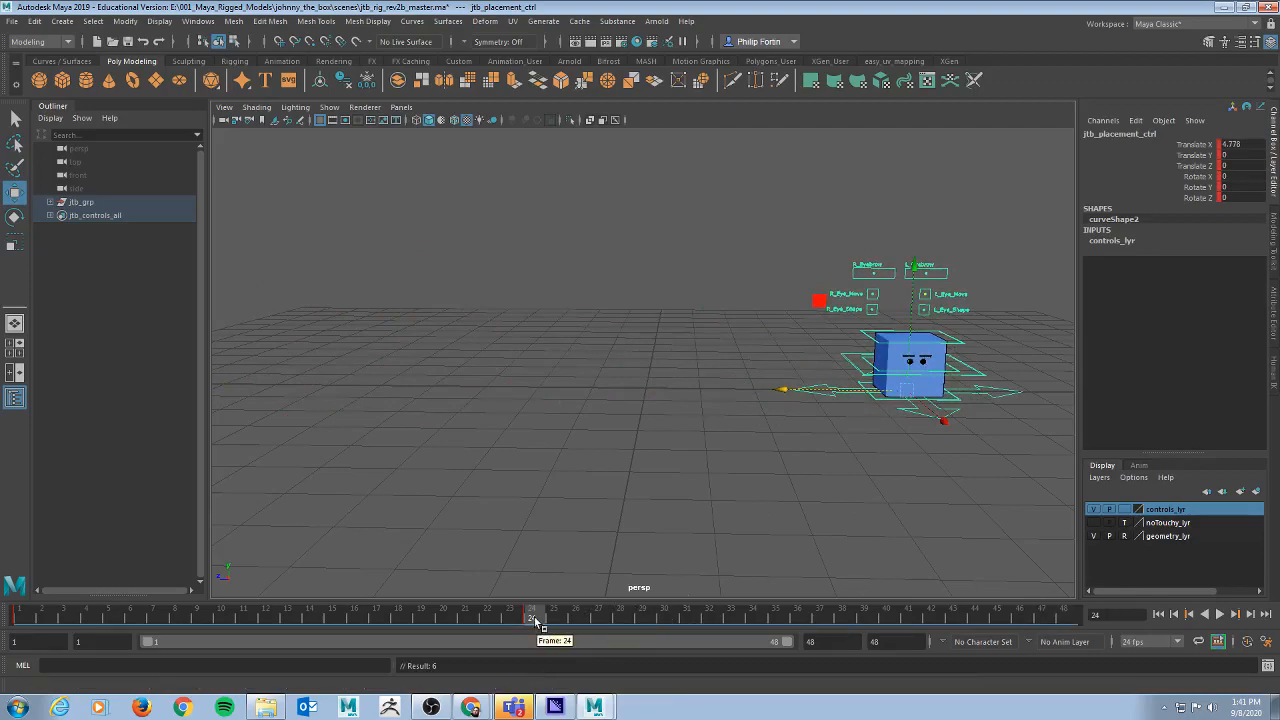
# Step: Key the placement control at frame 48 with Translate X at -5.636, undo the stray moves, and return to frame 1
pyautogui.moveTo(538, 622); pyautogui.dragTo(955, 713)
pyautogui.moveTo(968, 660); pyautogui.dragTo(1065, 620)
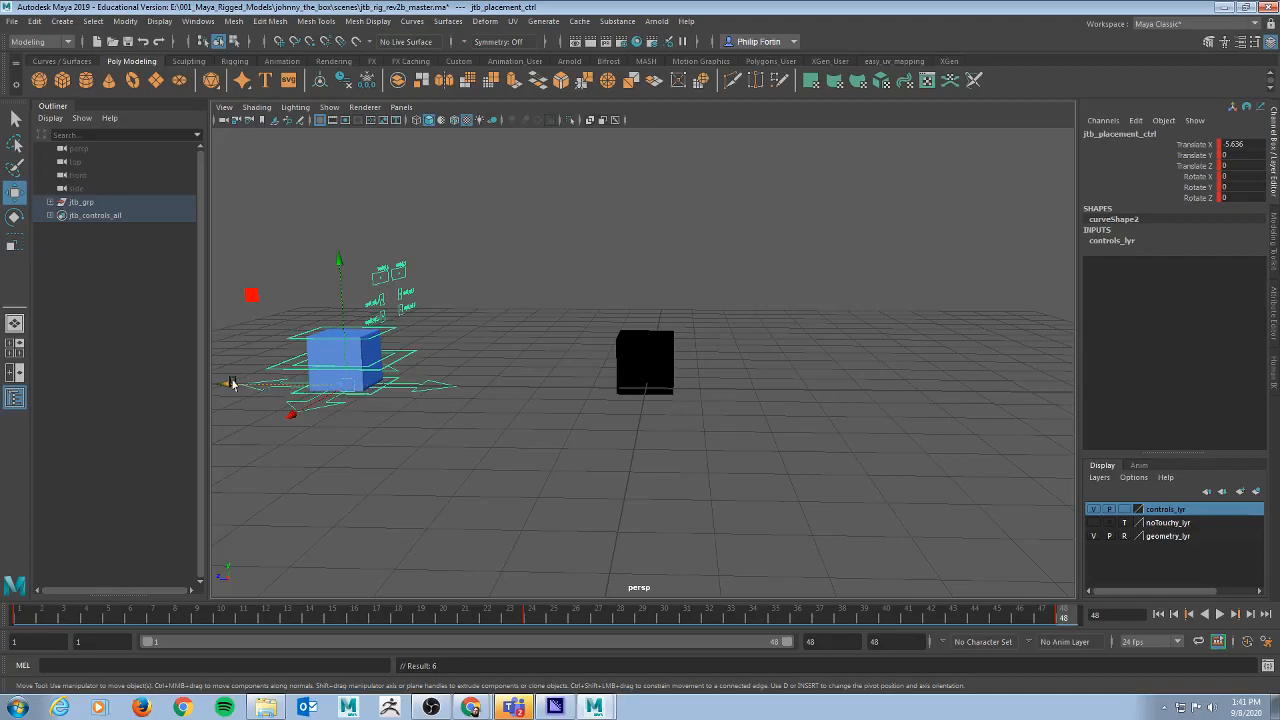
pyautogui.hotkey('ctrl', 'z')
pyautogui.hotkey('ctrl', 'z')
pyautogui.hotkey('ctrl', 'z')
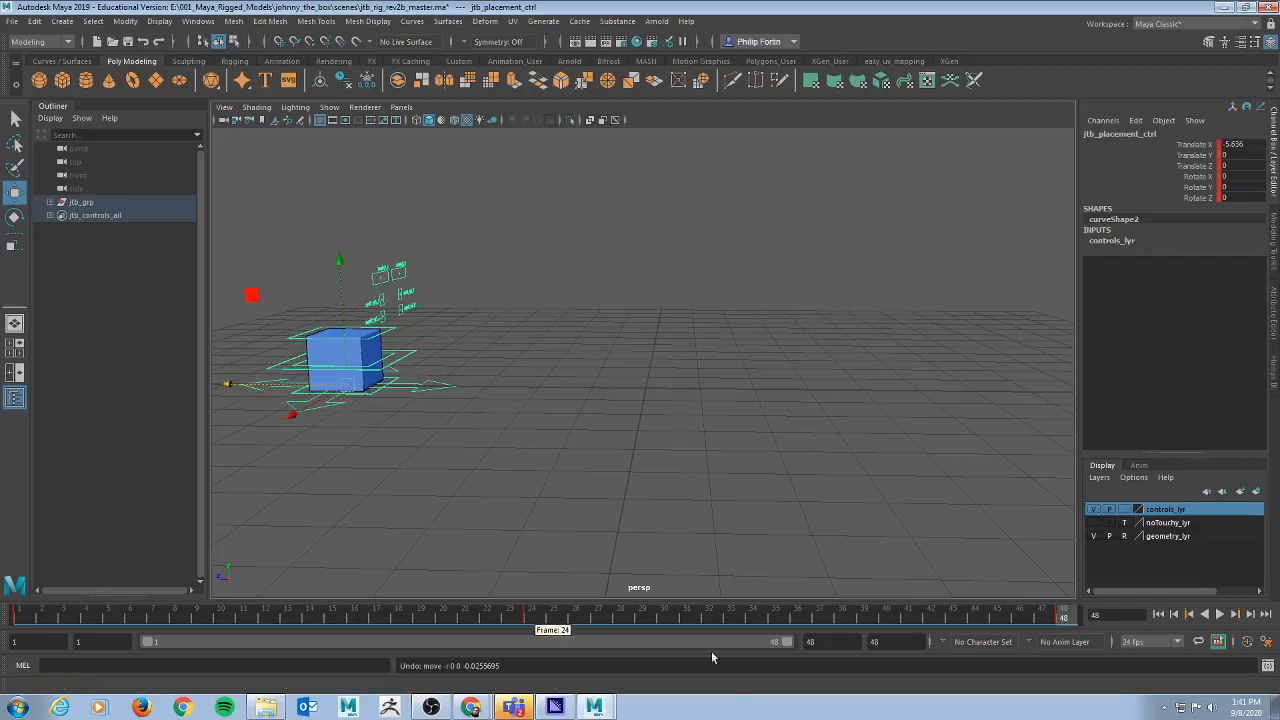
pyautogui.click(531, 615)
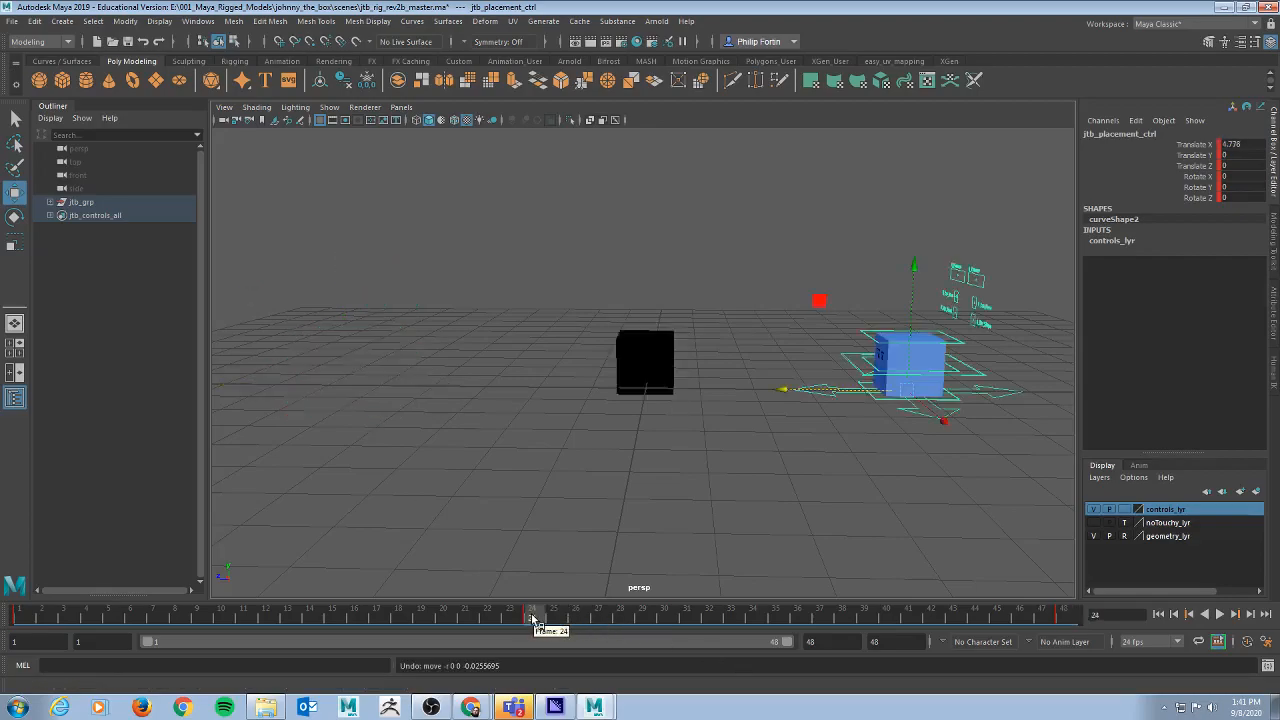
pyautogui.click(32, 618)
# Step: Select the rig's main, lower and placement controls in turn to check which ones carry keyframes on the timeline
pyautogui.moveTo(543, 337)
pyautogui.keyDown('alt'); pyautogui.mouseDown()
pyautogui.moveTo(689, 334)
pyautogui.moveTo(521, 340)
pyautogui.mouseUp(); pyautogui.keyUp('alt')
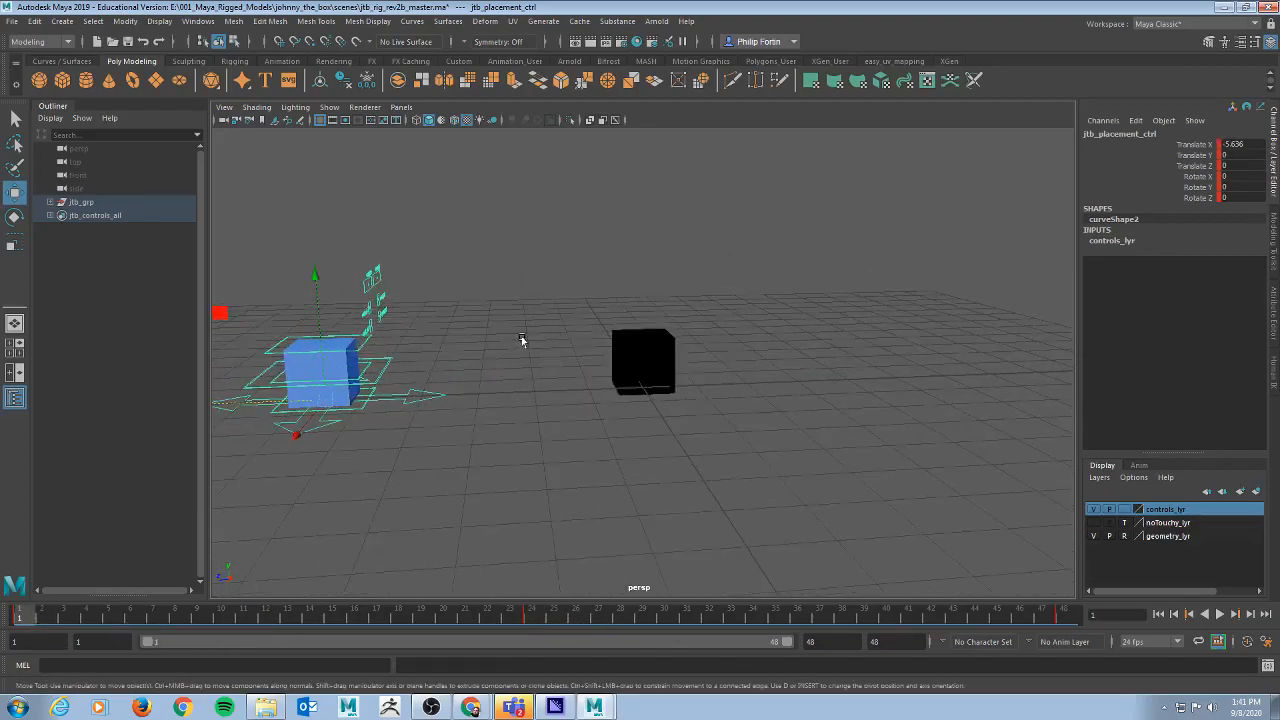
pyautogui.click(383, 374)
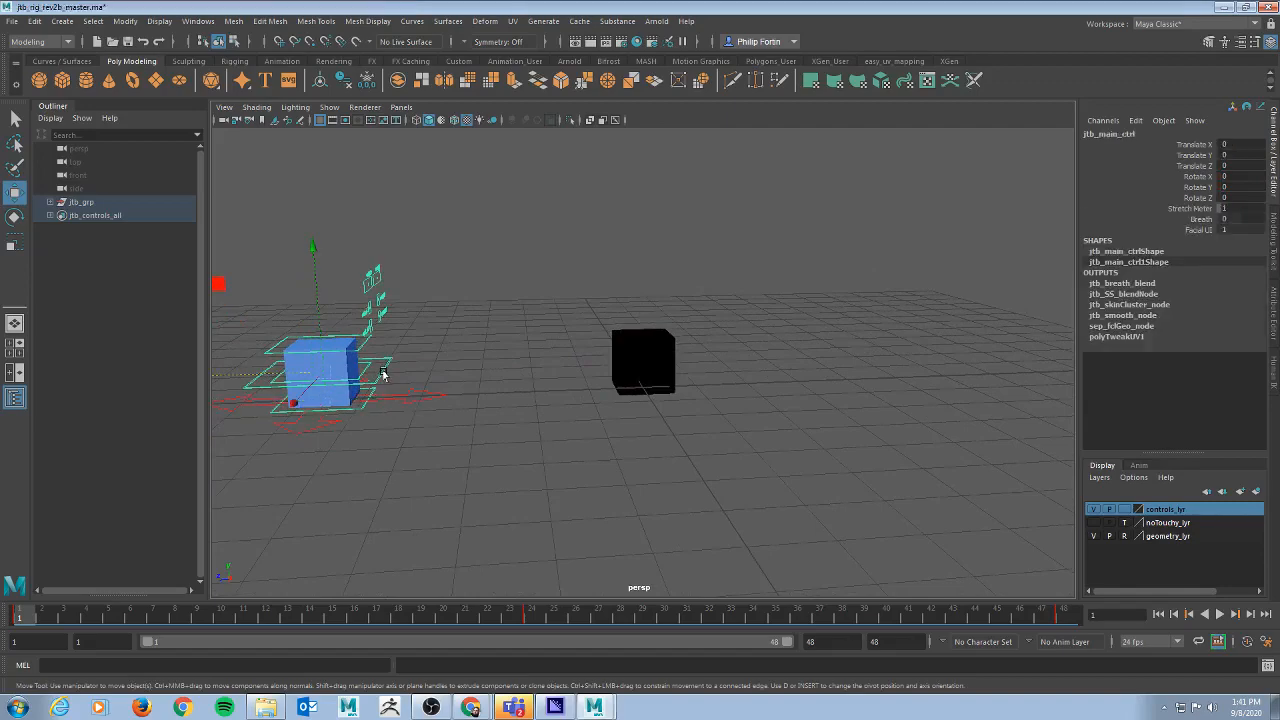
pyautogui.click(427, 400)
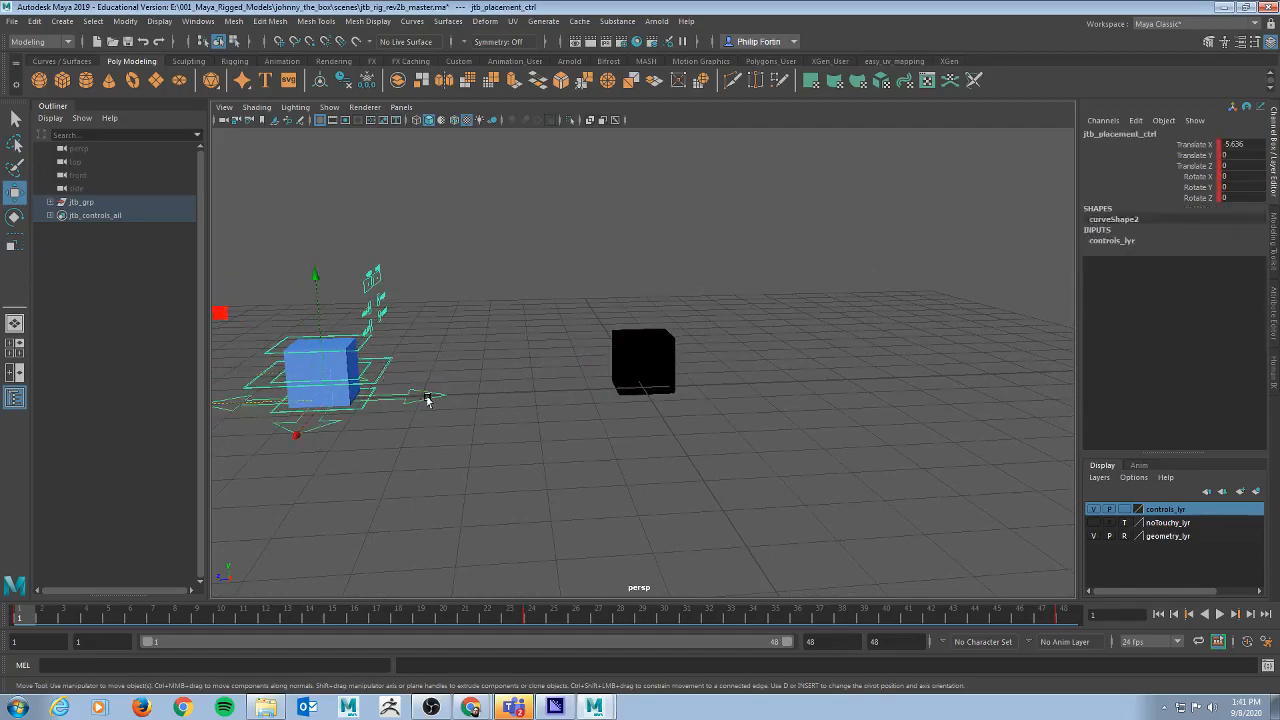
pyautogui.click(355, 350)
pyautogui.click(368, 392)
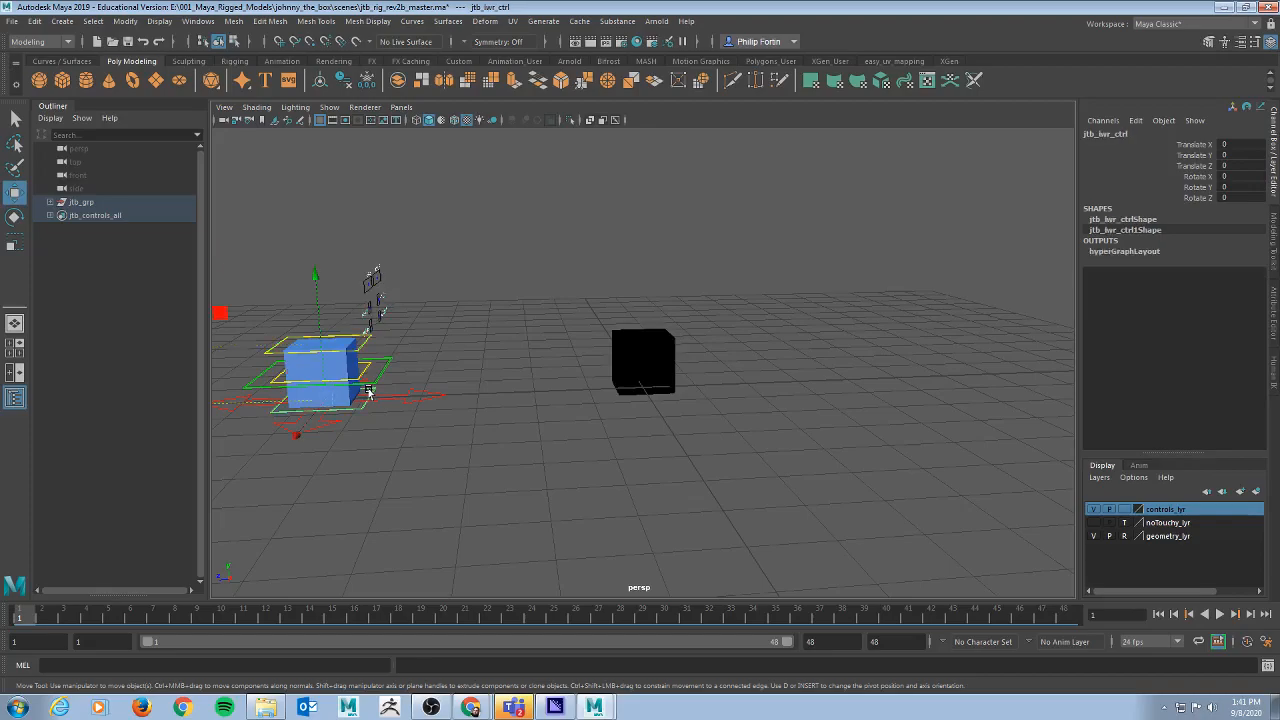
pyautogui.keyDown('alt'); pyautogui.moveTo(591, 365); pyautogui.dragTo(583, 370); pyautogui.keyUp('alt')
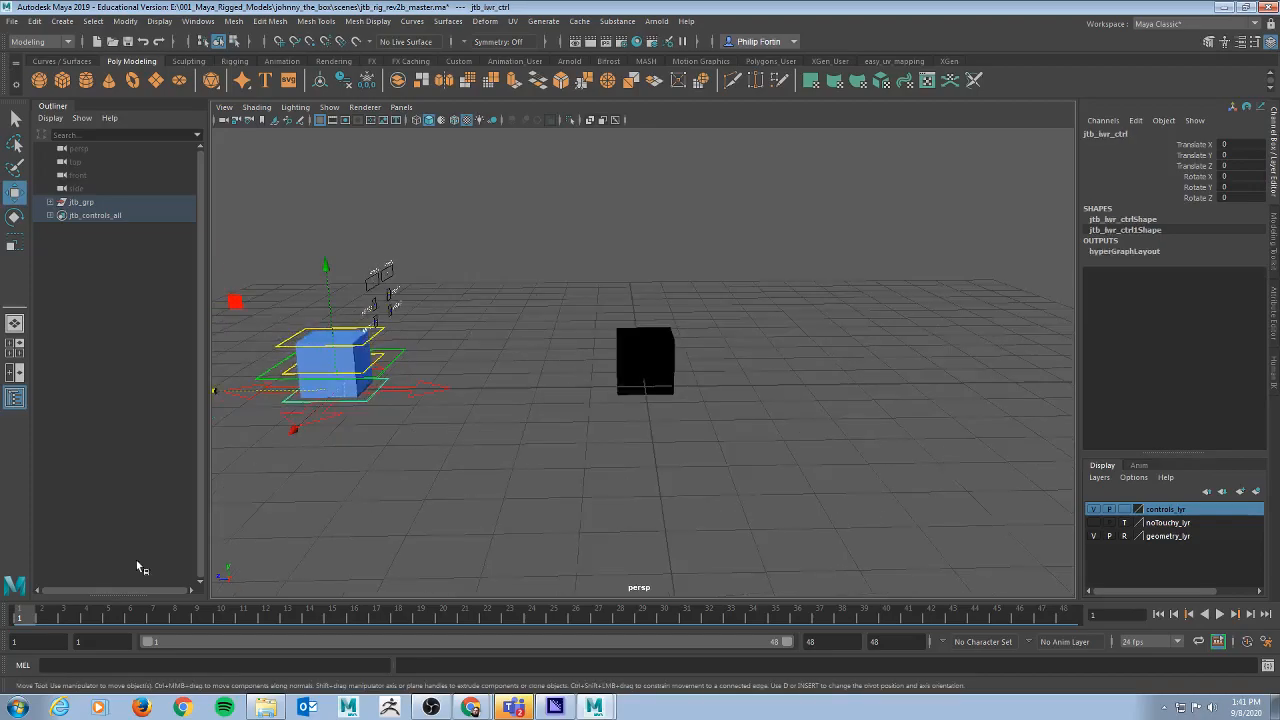
pyautogui.keyDown('alt'); pyautogui.moveTo(454, 449); pyautogui.dragTo(572, 442); pyautogui.keyUp('alt')
pyautogui.keyDown('alt'); pyautogui.moveTo(474, 434); pyautogui.dragTo(406, 434); pyautogui.keyUp('alt')
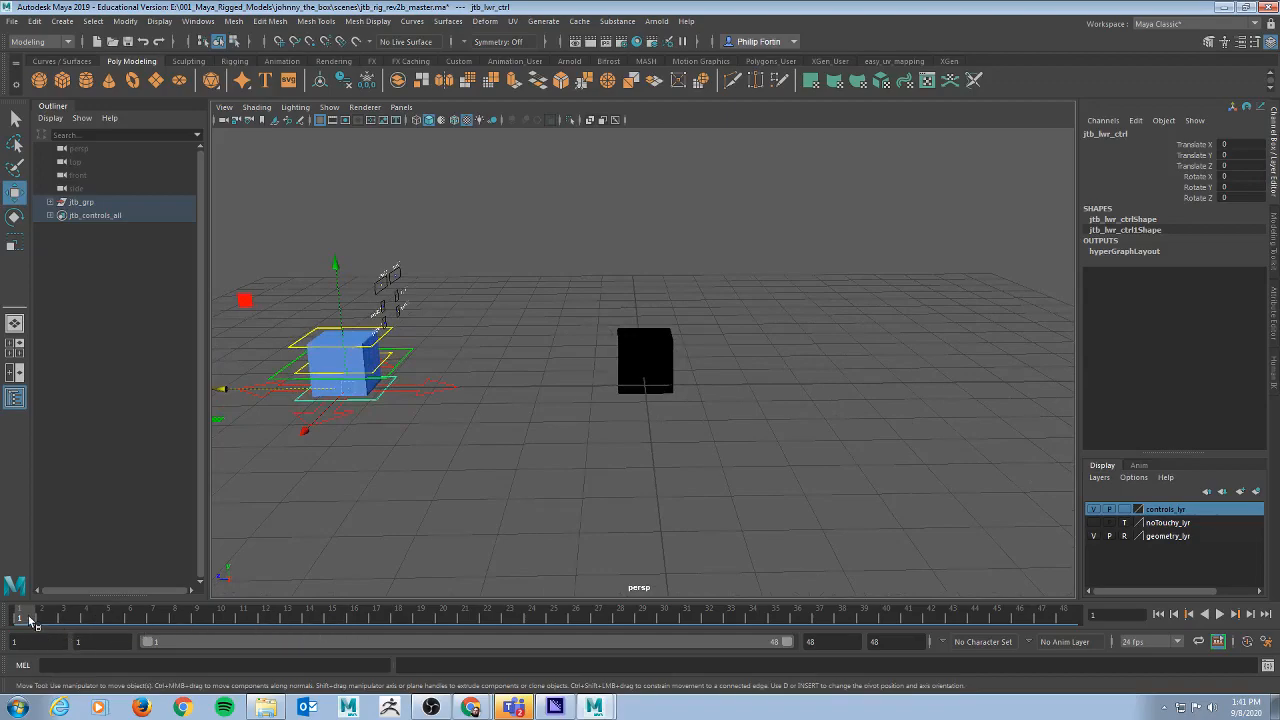
pyautogui.click(400, 363)
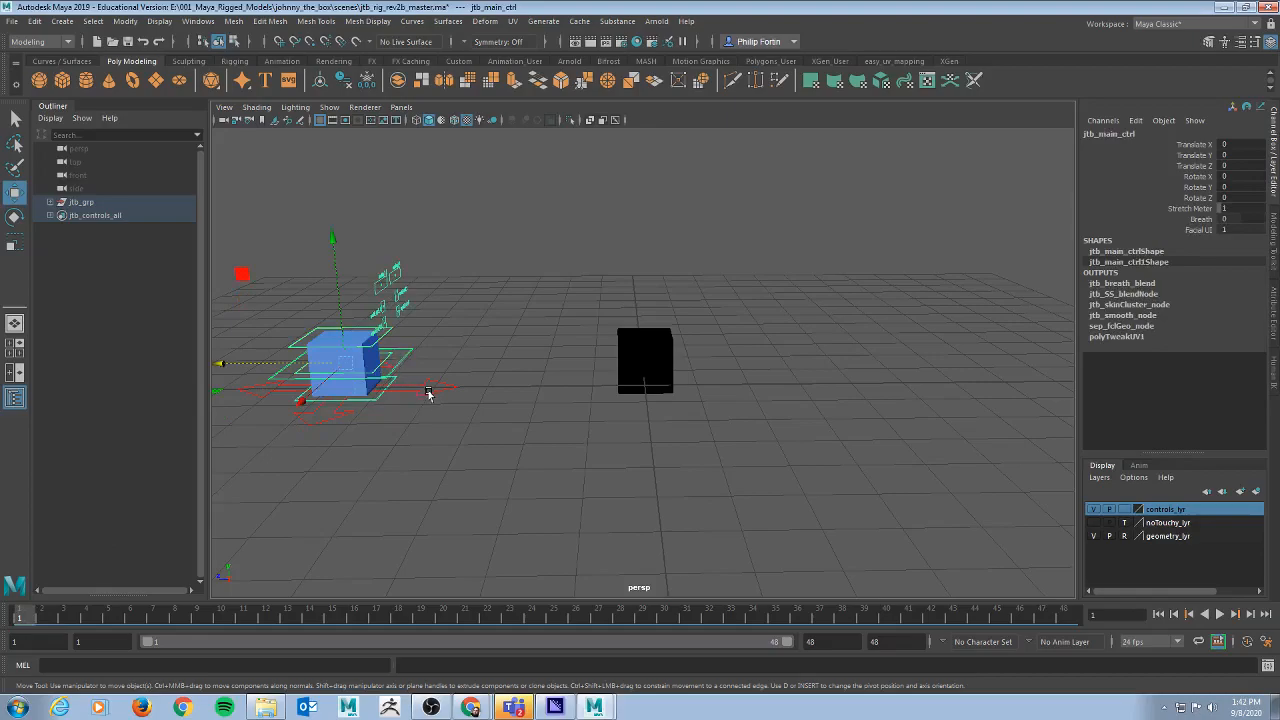
pyautogui.click(428, 393)
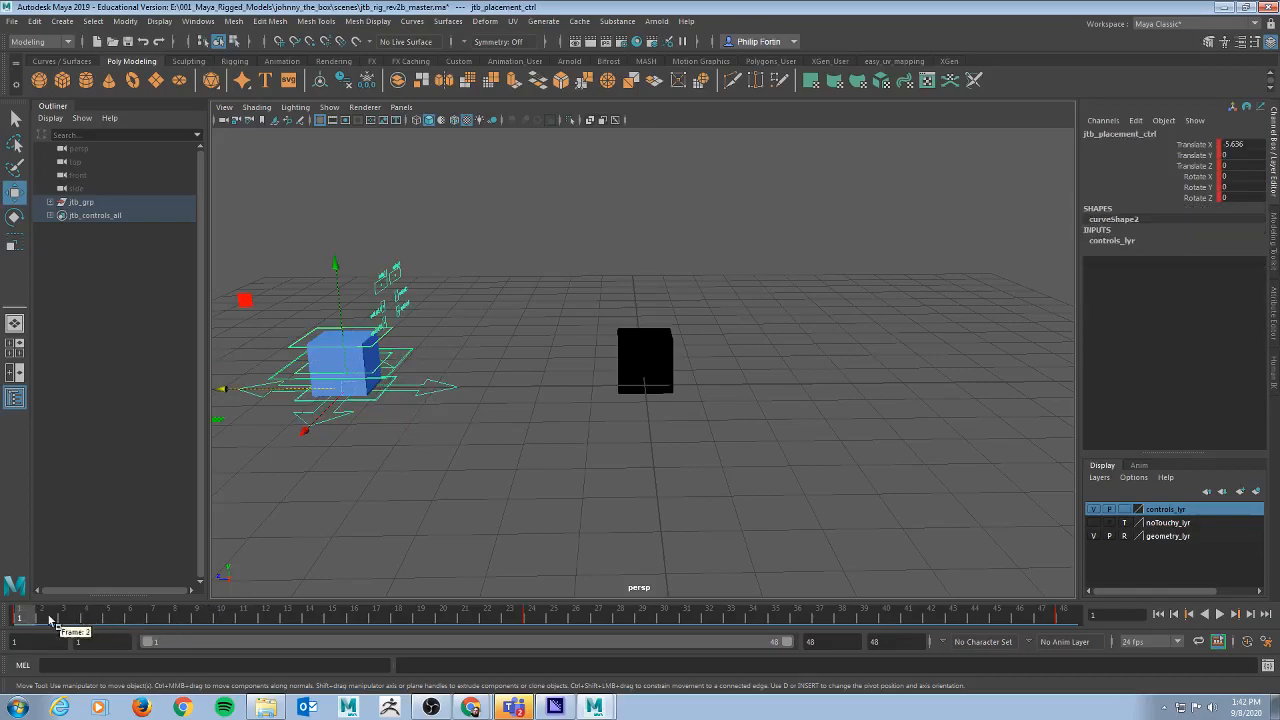
# Step: Play and scrub the box's movement, first with the placement control and again with the main control selected, returning to frame 1
pyautogui.click(1222, 614)
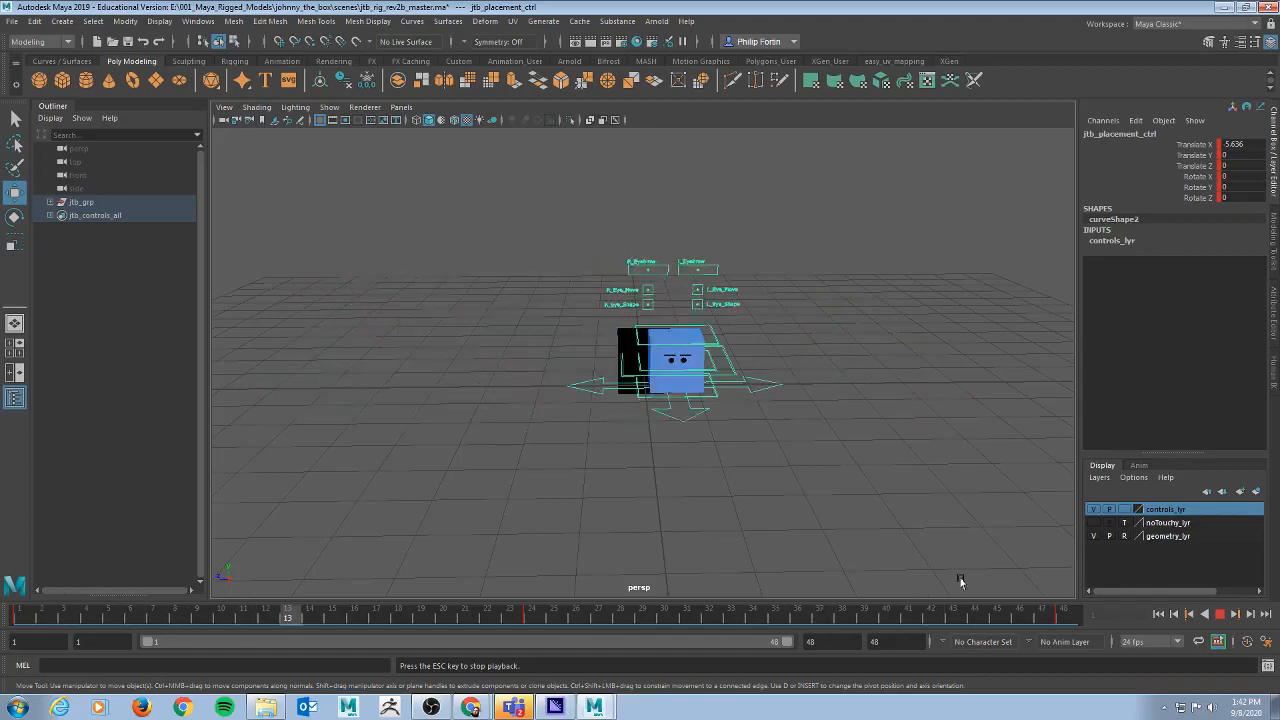
pyautogui.press('Escape')
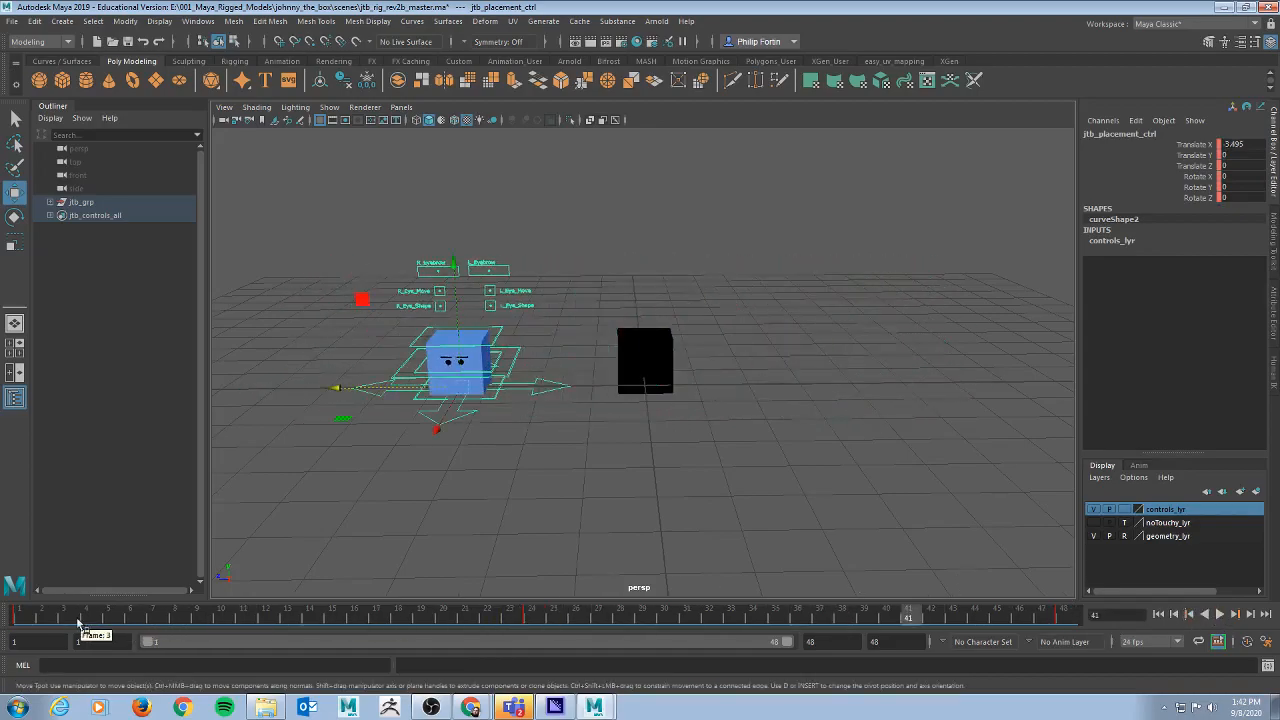
pyautogui.hotkey('alt', 'v')
pyautogui.moveTo(52, 620); pyautogui.dragTo(14, 618)
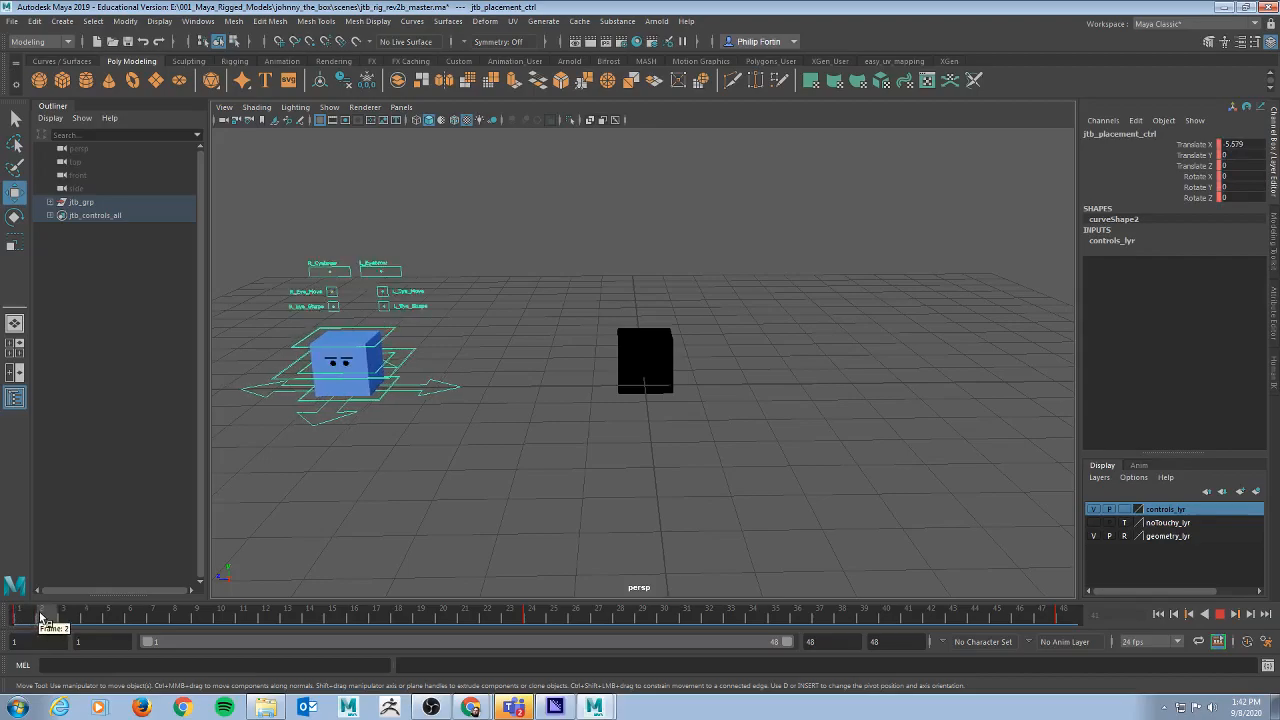
pyautogui.moveTo(37, 617)
pyautogui.mouseDown()
pyautogui.moveTo(710, 622)
pyautogui.moveTo(18, 617)
pyautogui.mouseUp()
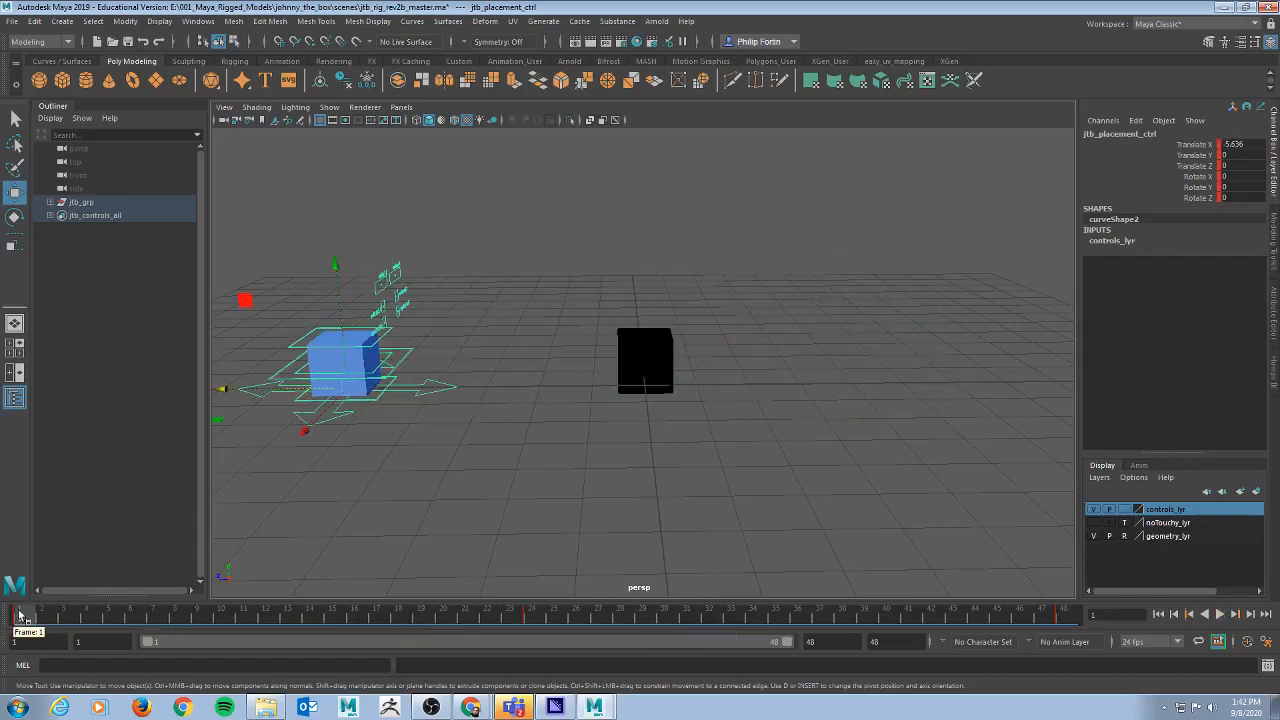
pyautogui.click(400, 364)
pyautogui.hotkey('alt', 'v')
pyautogui.moveTo(334, 621); pyautogui.dragTo(15, 620)
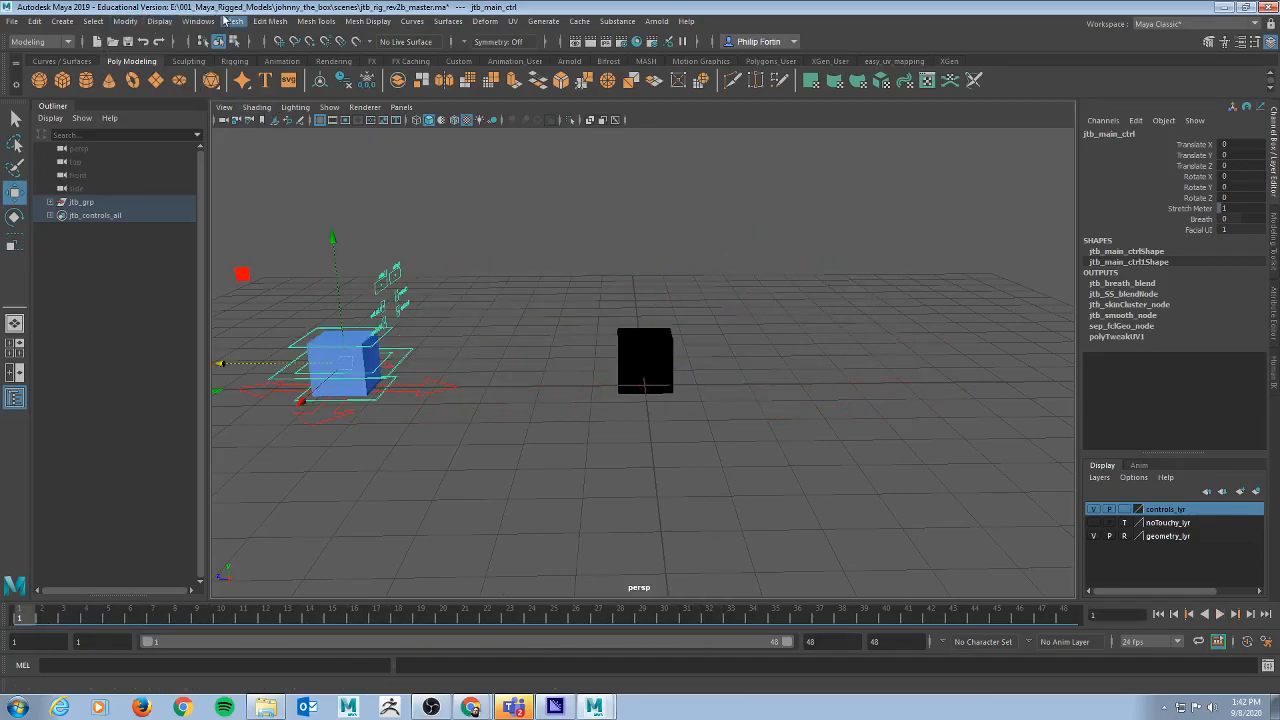
# Step: Switch the workspace to Animation
pyautogui.click(268, 22)
pyautogui.moveTo(198, 21)
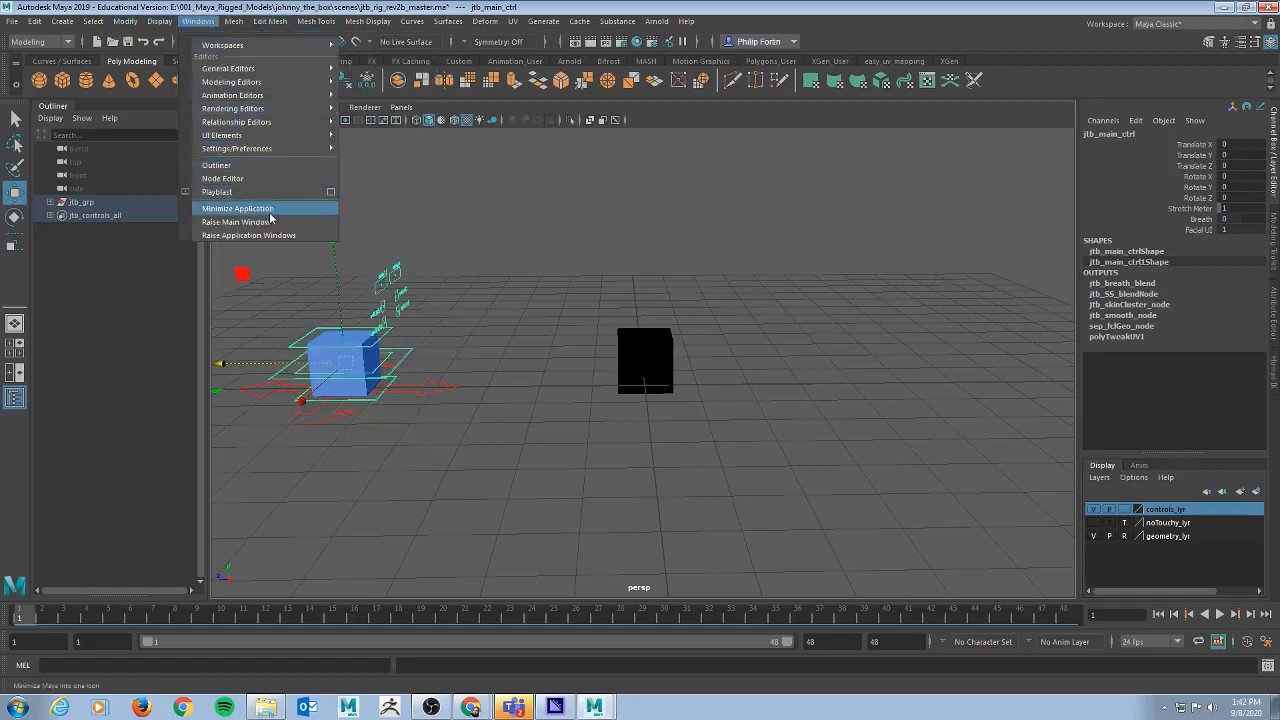
pyautogui.click(207, 20)
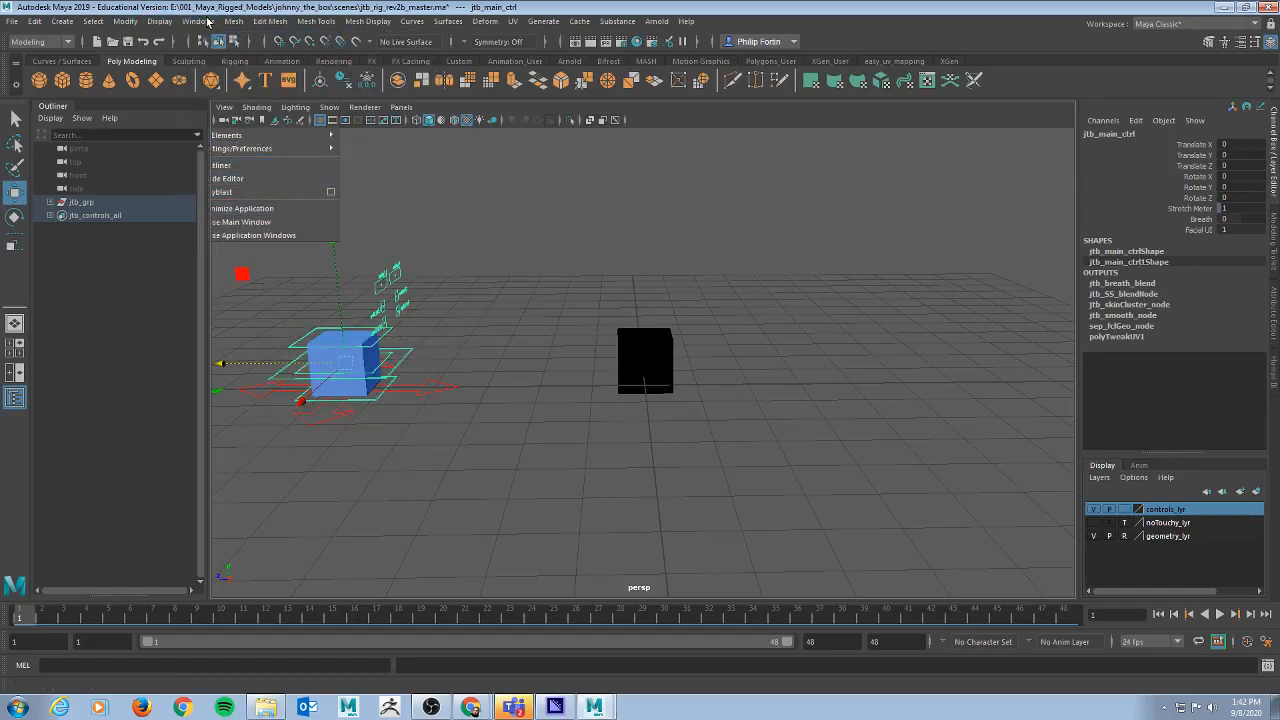
pyautogui.click(1257, 27)
pyautogui.click(1185, 163)
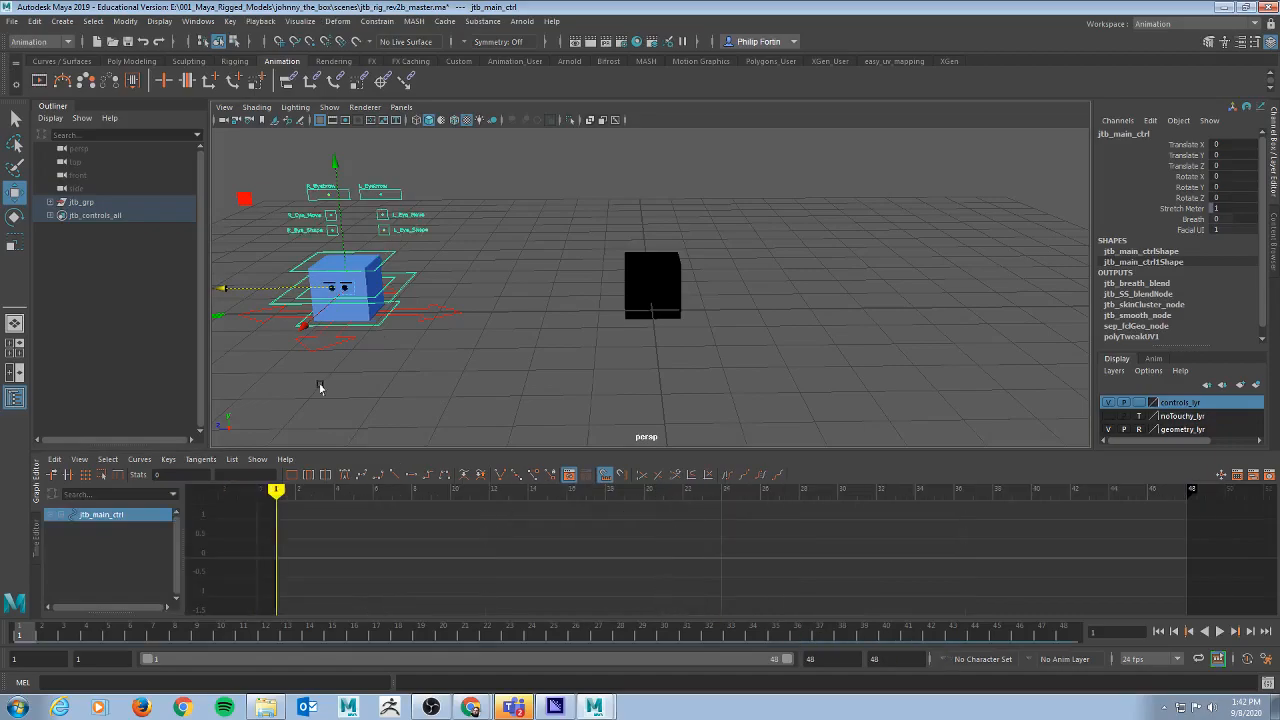
# Step: Select all the rig's controls and play the animation to review their curves, stopping at frame 24
pyautogui.moveTo(215, 151); pyautogui.dragTo(533, 430)
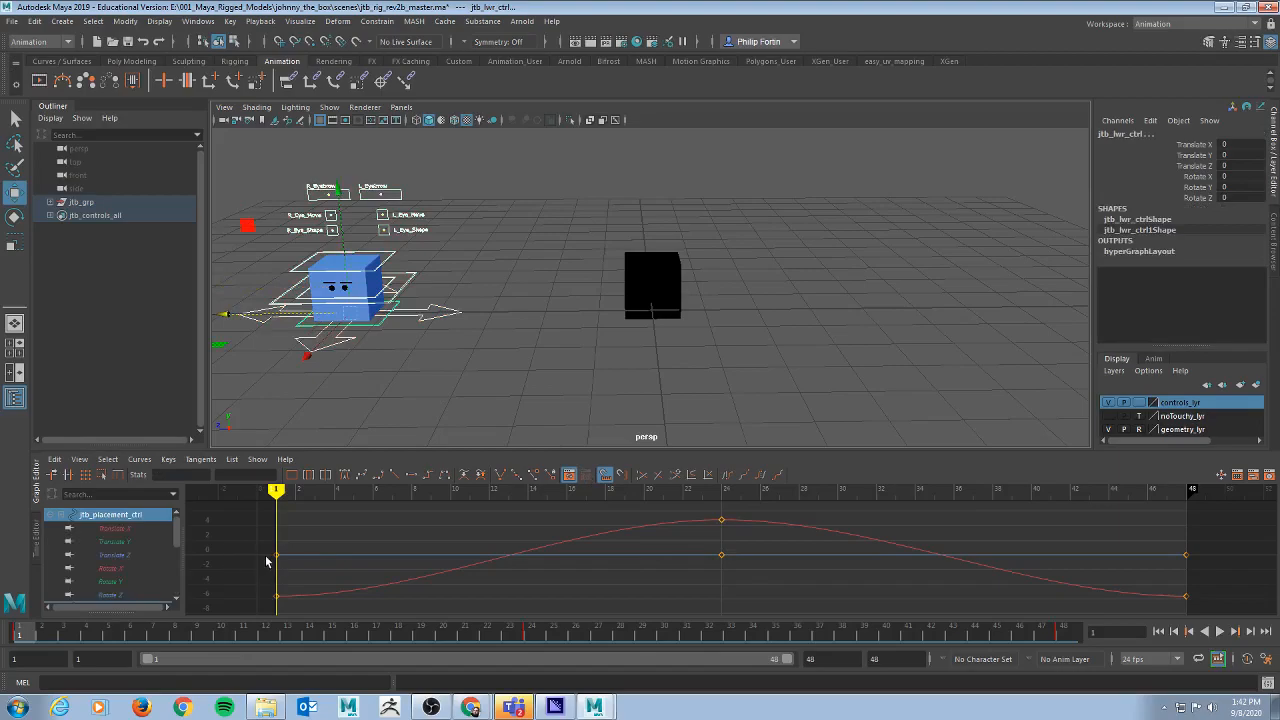
pyautogui.click(721, 555)
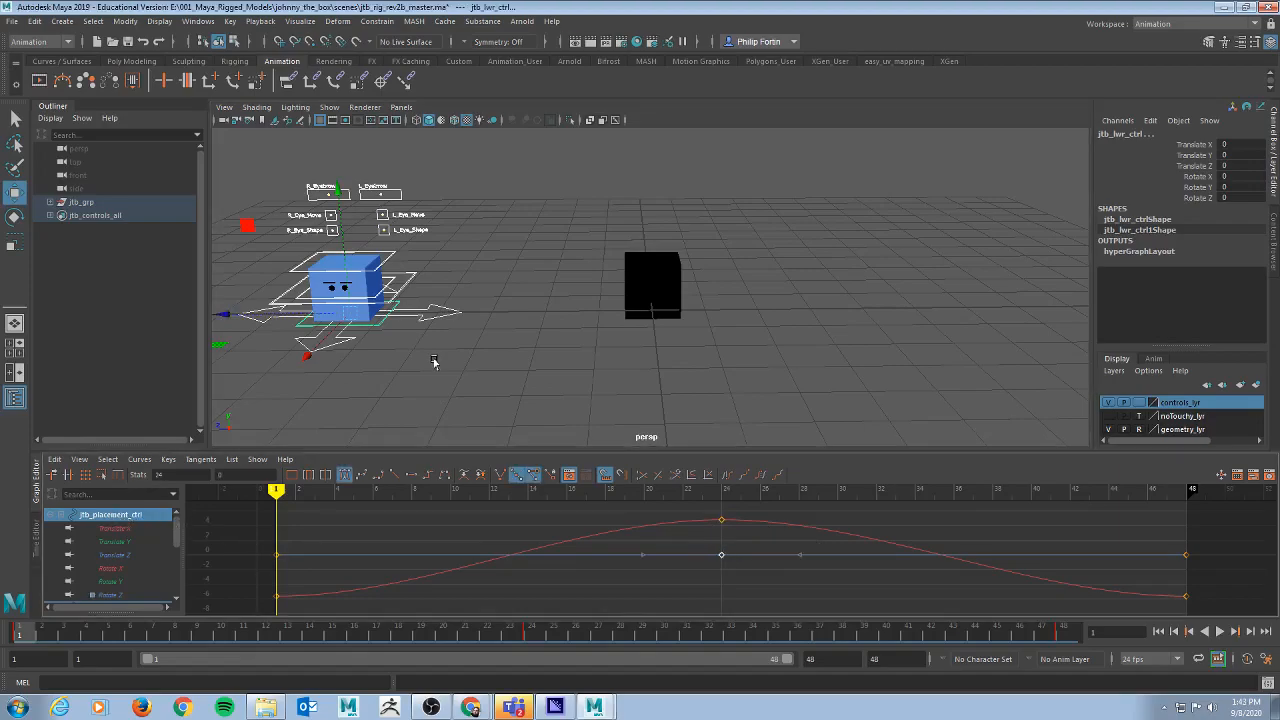
pyautogui.scroll(-2, 852, 433)
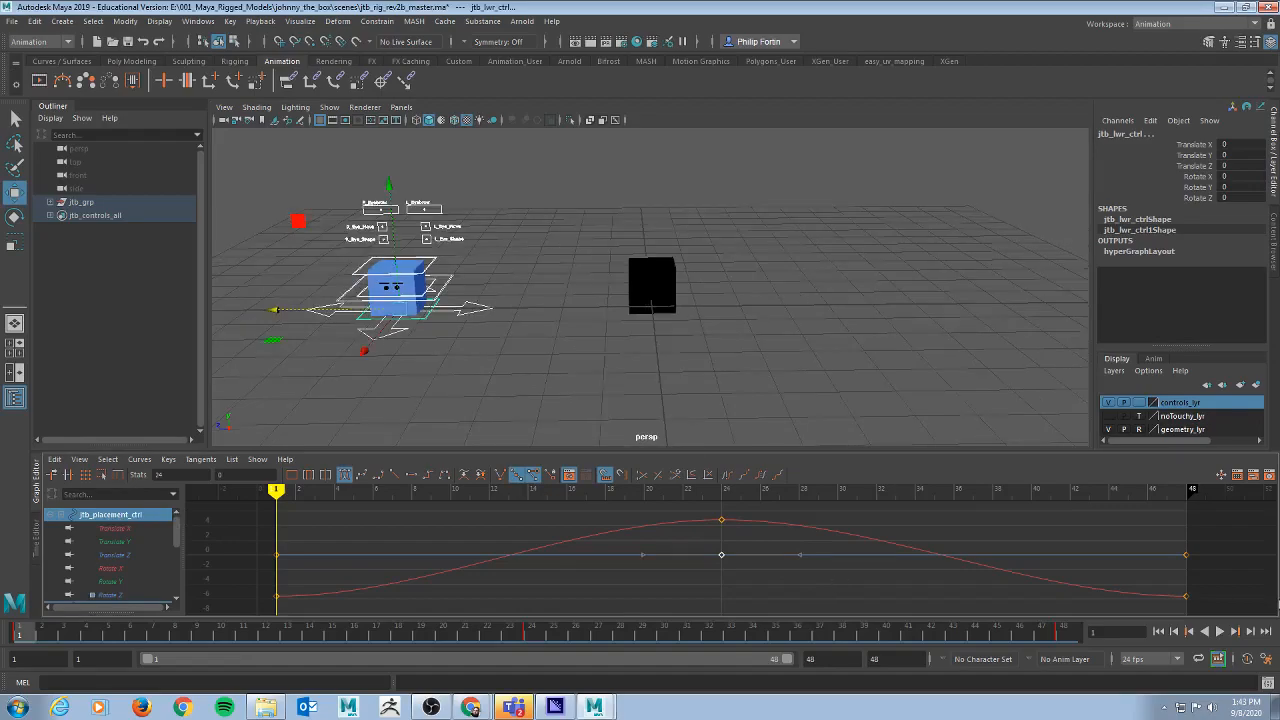
pyautogui.click(1219, 633)
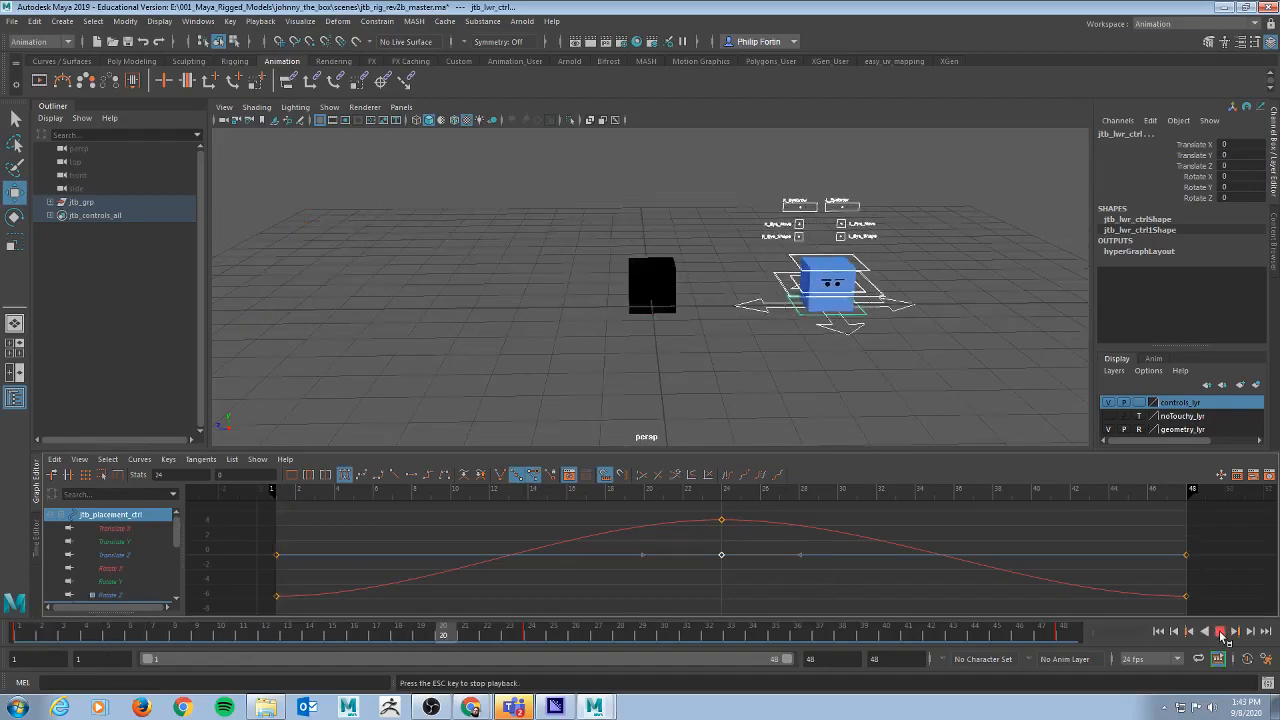
pyautogui.moveTo(952, 634); pyautogui.dragTo(540, 628)
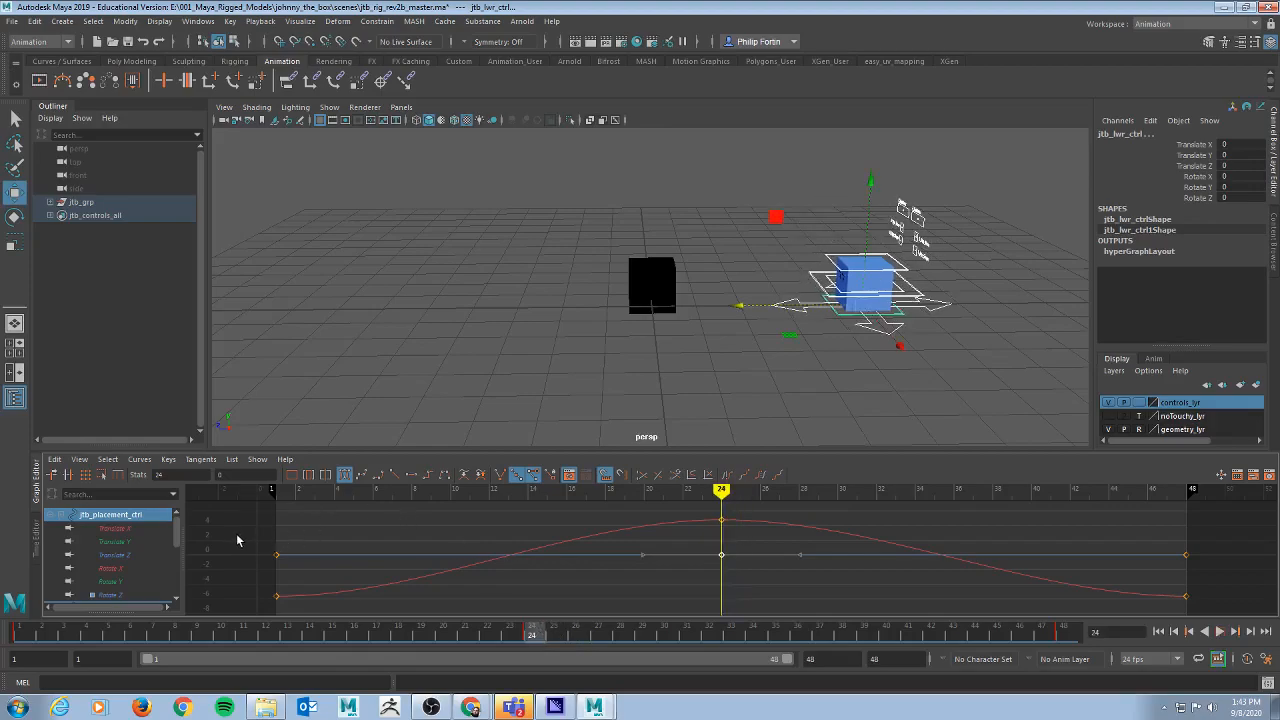
# Step: Delete the zero-value keys of the flat curves at frames 1, 24 and 48, keeping only the Translate X curve
pyautogui.moveTo(237, 541); pyautogui.dragTo(318, 579)
pyautogui.press('Delete')
pyautogui.moveTo(689, 536); pyautogui.dragTo(760, 589)
pyautogui.press('Delete')
pyautogui.moveTo(1145, 536); pyautogui.dragTo(1204, 579)
pyautogui.press('Delete')
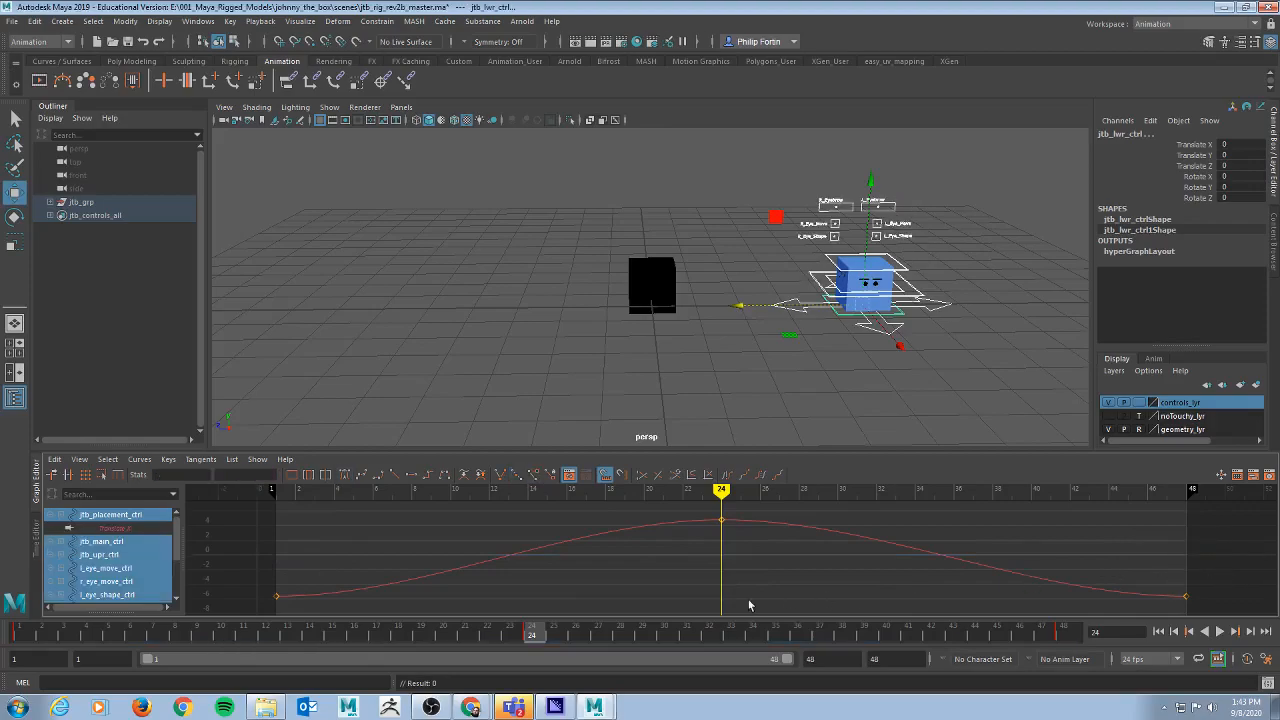
# Step: Scrub through the animation to frame 48 and back to frame 1, and select only the placement control
pyautogui.moveTo(535, 632)
pyautogui.mouseDown()
pyautogui.moveTo(13, 632)
pyautogui.moveTo(843, 634)
pyautogui.moveTo(1210, 660)
pyautogui.mouseUp()
pyautogui.moveTo(1052, 640); pyautogui.dragTo(10, 645)
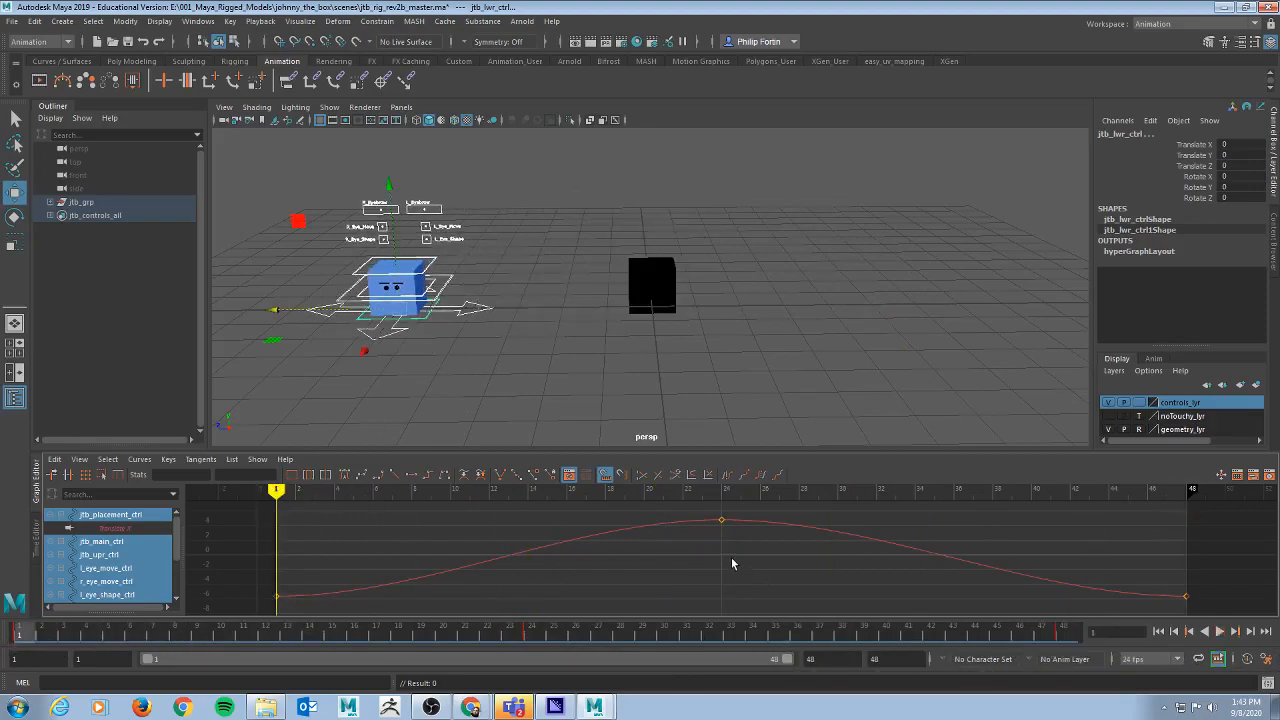
pyautogui.click(475, 315)
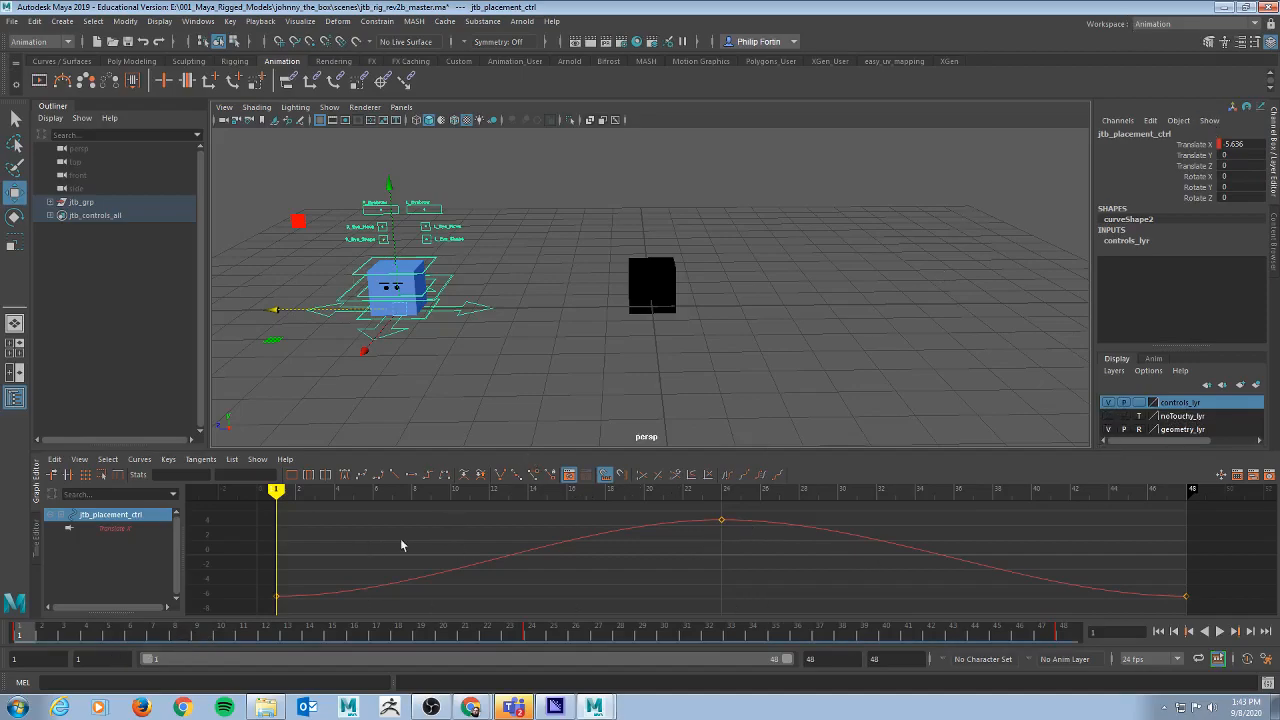
# Step: Play and scrub the placement control's animation to compare the box's motion with its Translate X curve
pyautogui.click(1219, 631)
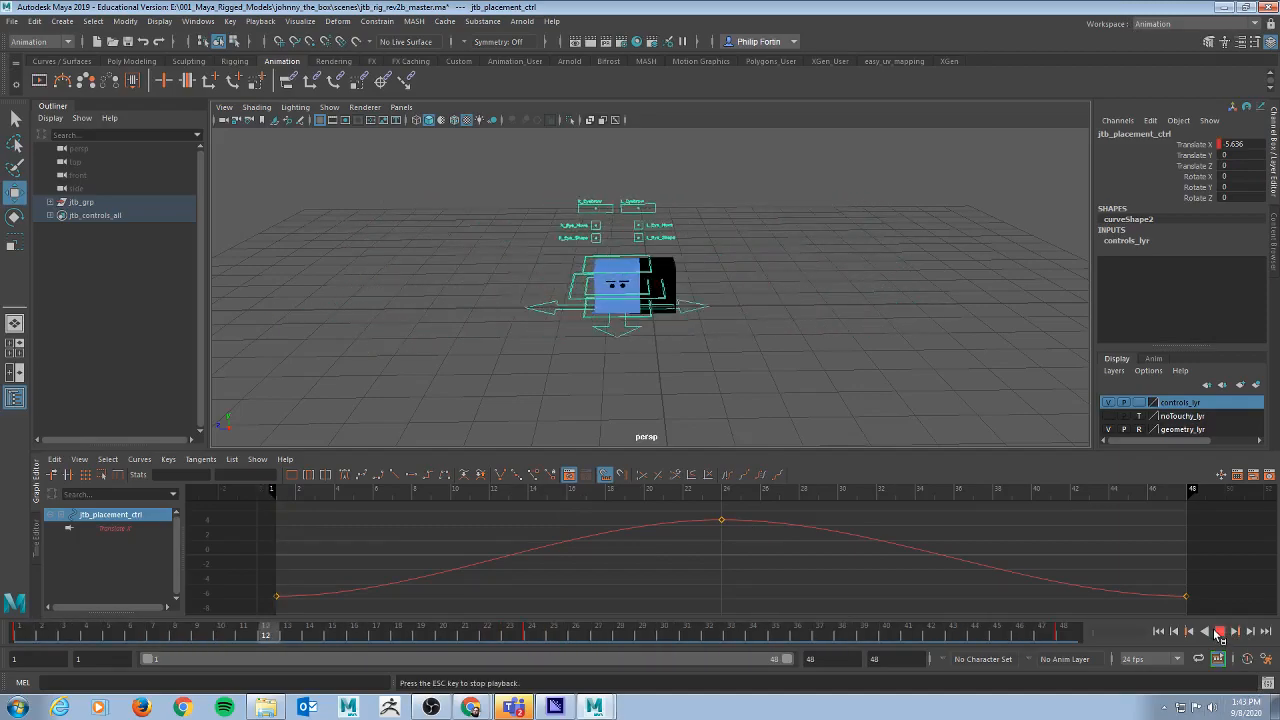
pyautogui.click(1219, 632)
pyautogui.click(798, 636)
pyautogui.moveTo(798, 636); pyautogui.dragTo(18, 636)
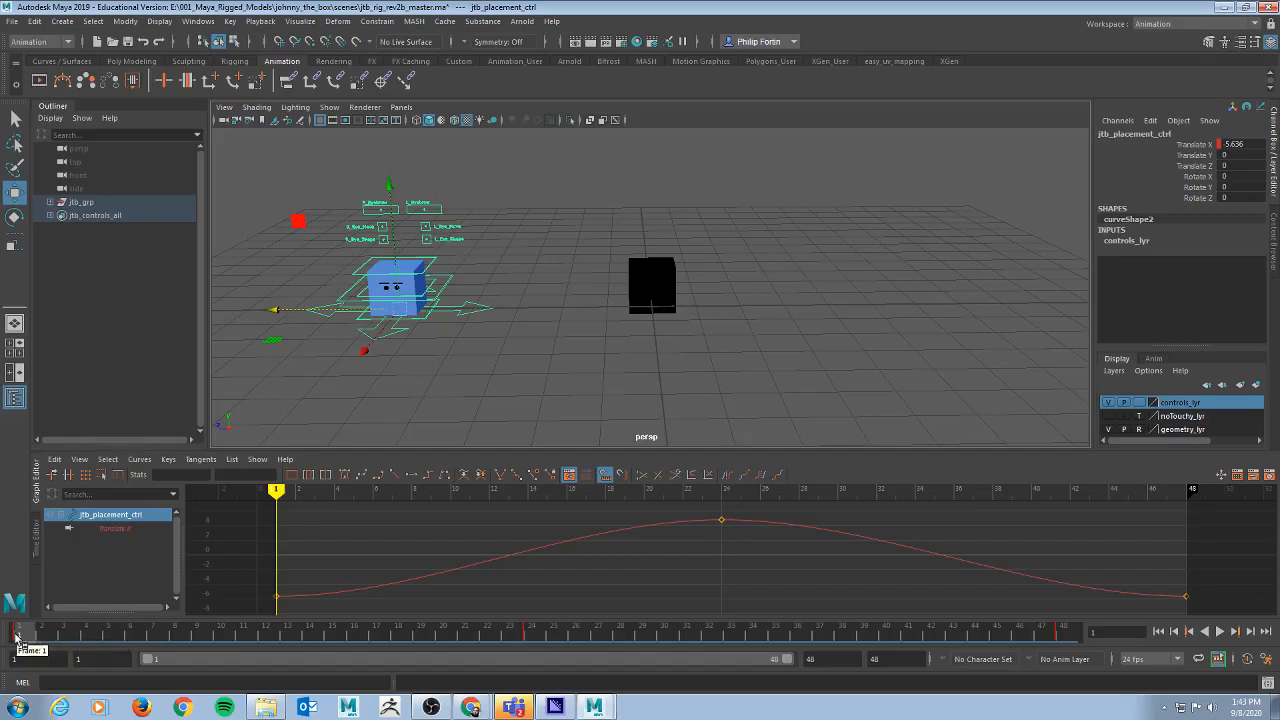
pyautogui.hotkey('alt', 'v')
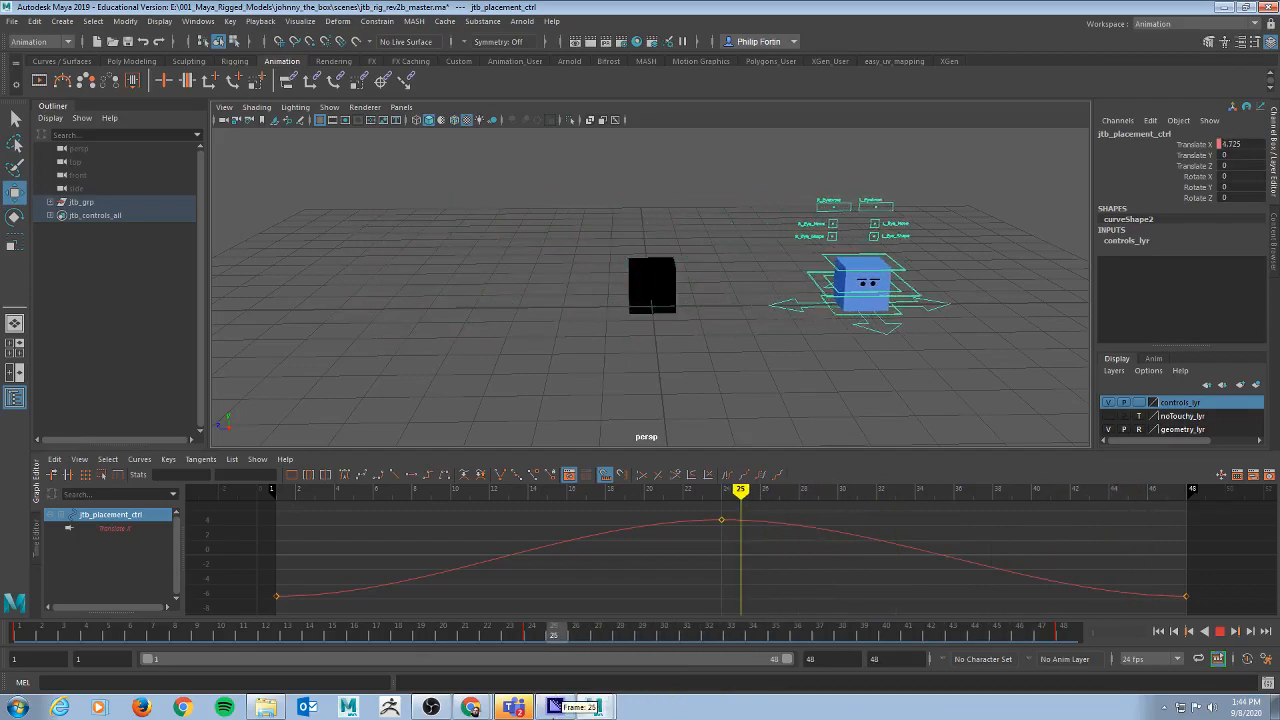
pyautogui.press('Escape')
# Step: Break the tangents of the Translate X curve's key at frame 24
pyautogui.moveTo(766, 560); pyautogui.dragTo(763, 520)
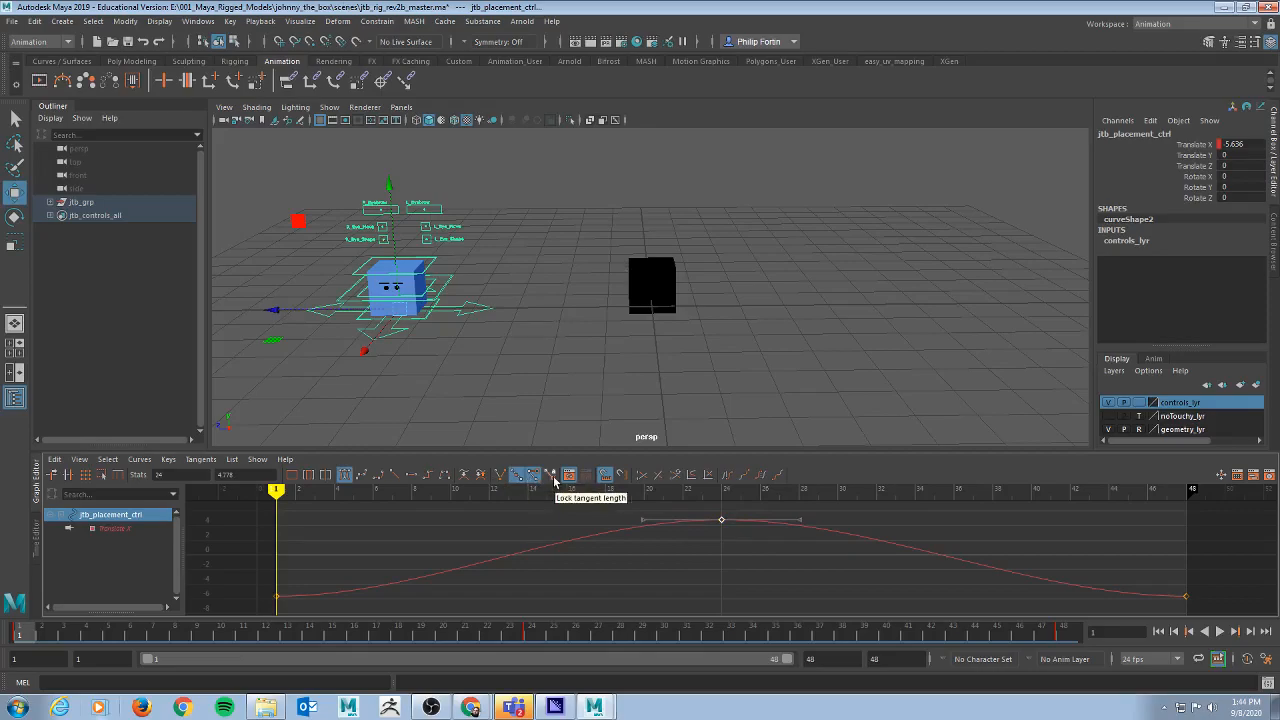
pyautogui.click(501, 476)
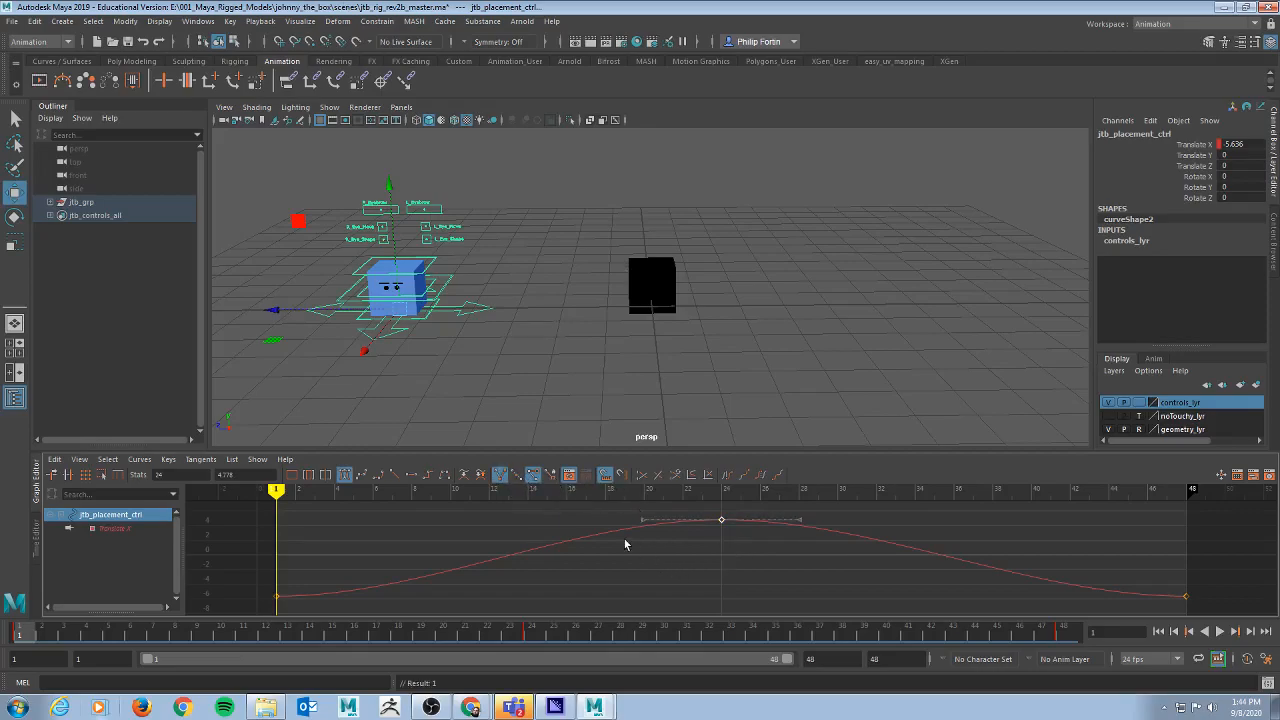
# Step: Raise the outgoing tangent of the Translate X curve's key at frame 1 to make the start steeper, and play the animation
pyautogui.moveTo(606, 571)
pyautogui.mouseDown()
pyautogui.moveTo(661, 506)
pyautogui.moveTo(646, 537)
pyautogui.moveTo(643, 514)
pyautogui.moveTo(645, 528)
pyautogui.moveTo(603, 523)
pyautogui.moveTo(603, 557)
pyautogui.moveTo(605, 519)
pyautogui.mouseUp()
pyautogui.moveTo(230, 574); pyautogui.dragTo(300, 606)
pyautogui.moveTo(354, 580); pyautogui.dragTo(344, 558)
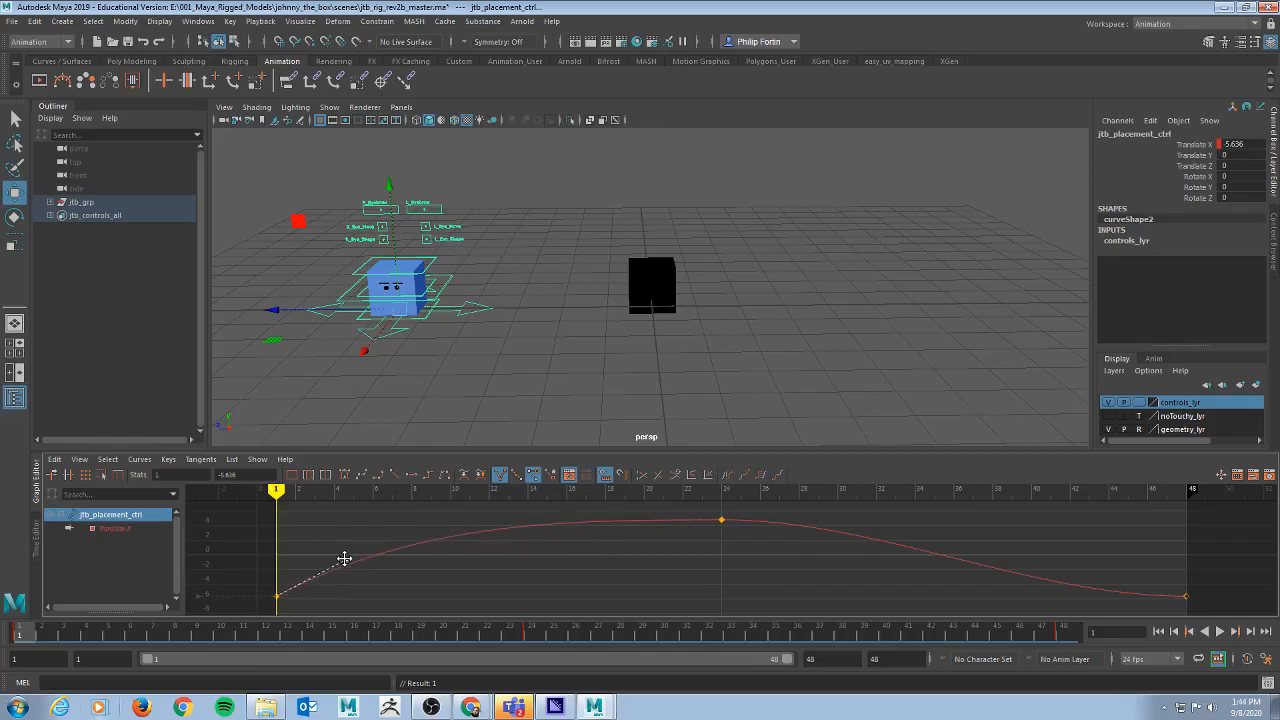
pyautogui.click(1221, 632)
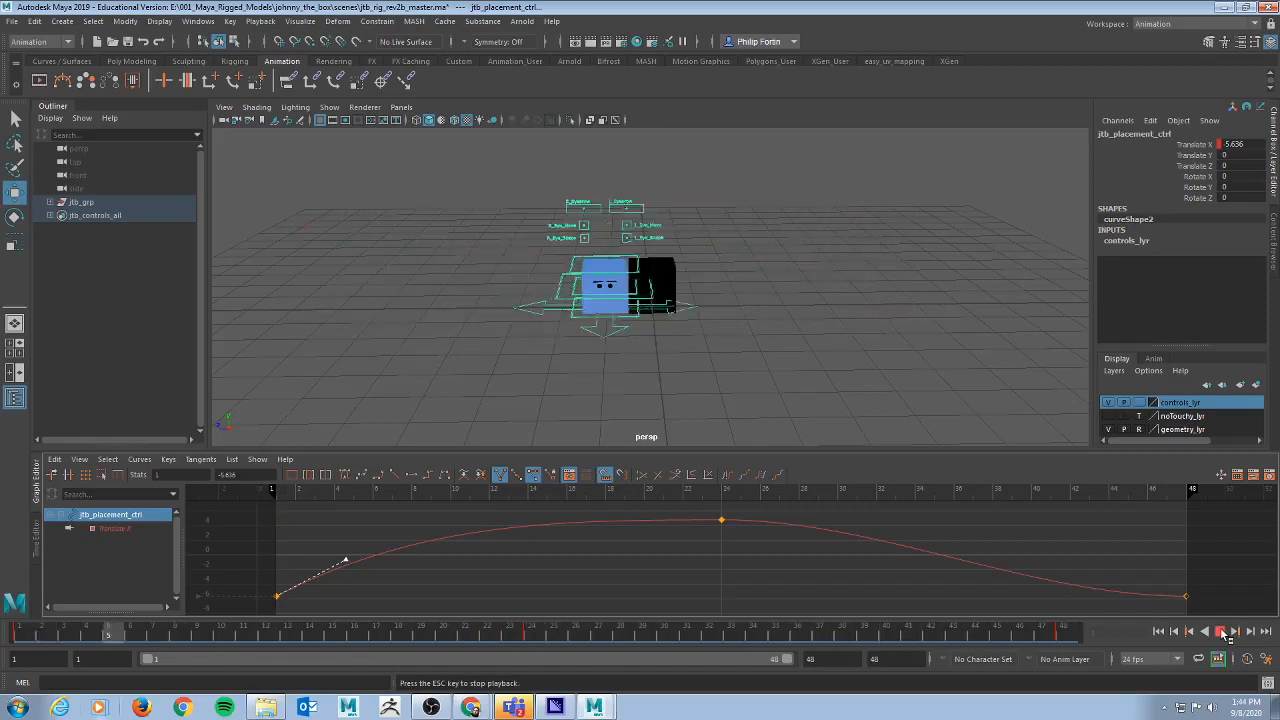
pyautogui.click(1221, 632)
# Step: Break the tangents of the Translate X key at frame 48, raise its incoming tangent for a steeper ending, and play the animation
pyautogui.moveTo(1226, 571); pyautogui.dragTo(1227, 571)
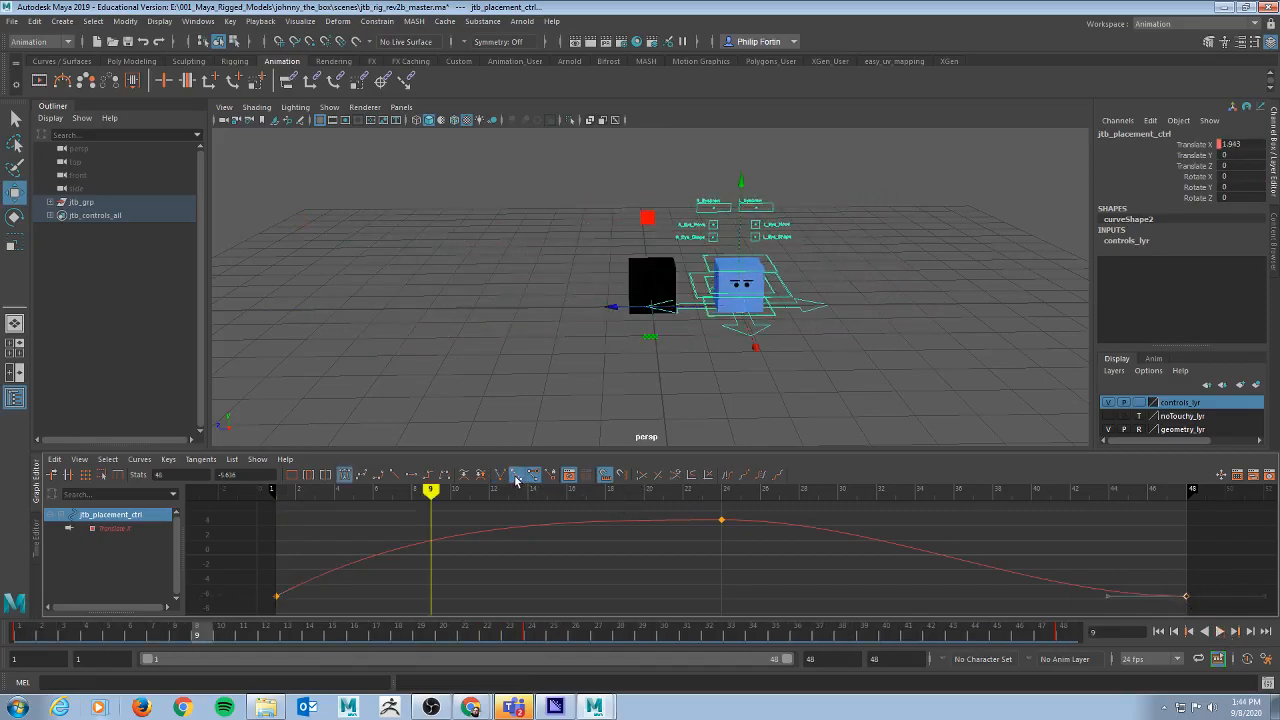
pyautogui.moveTo(1106, 598); pyautogui.dragTo(1114, 570)
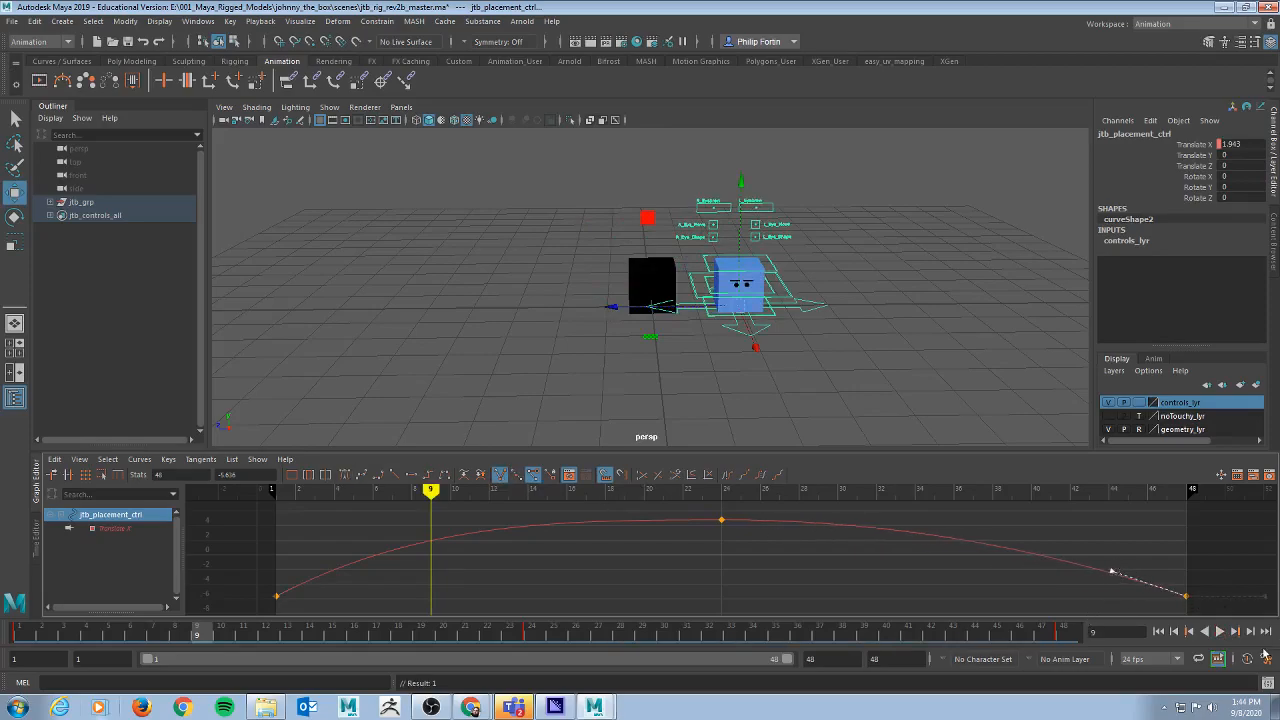
pyautogui.click(1220, 631)
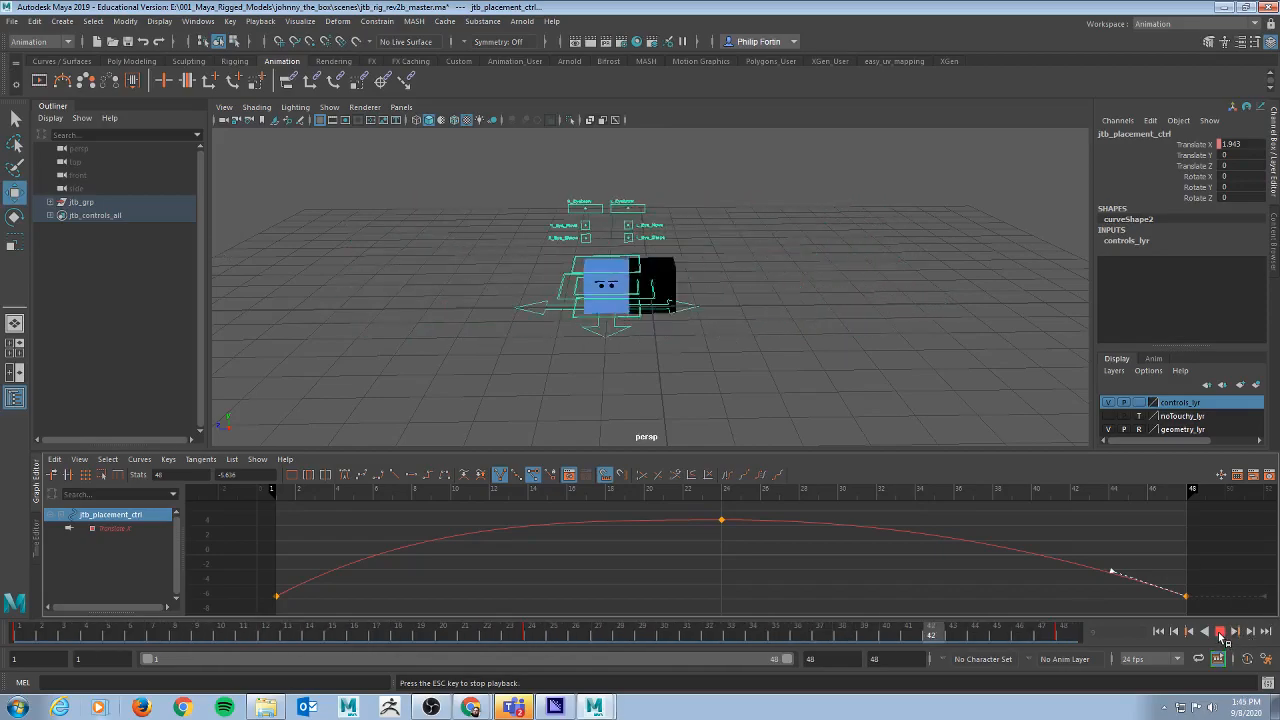
pyautogui.click(1220, 632)
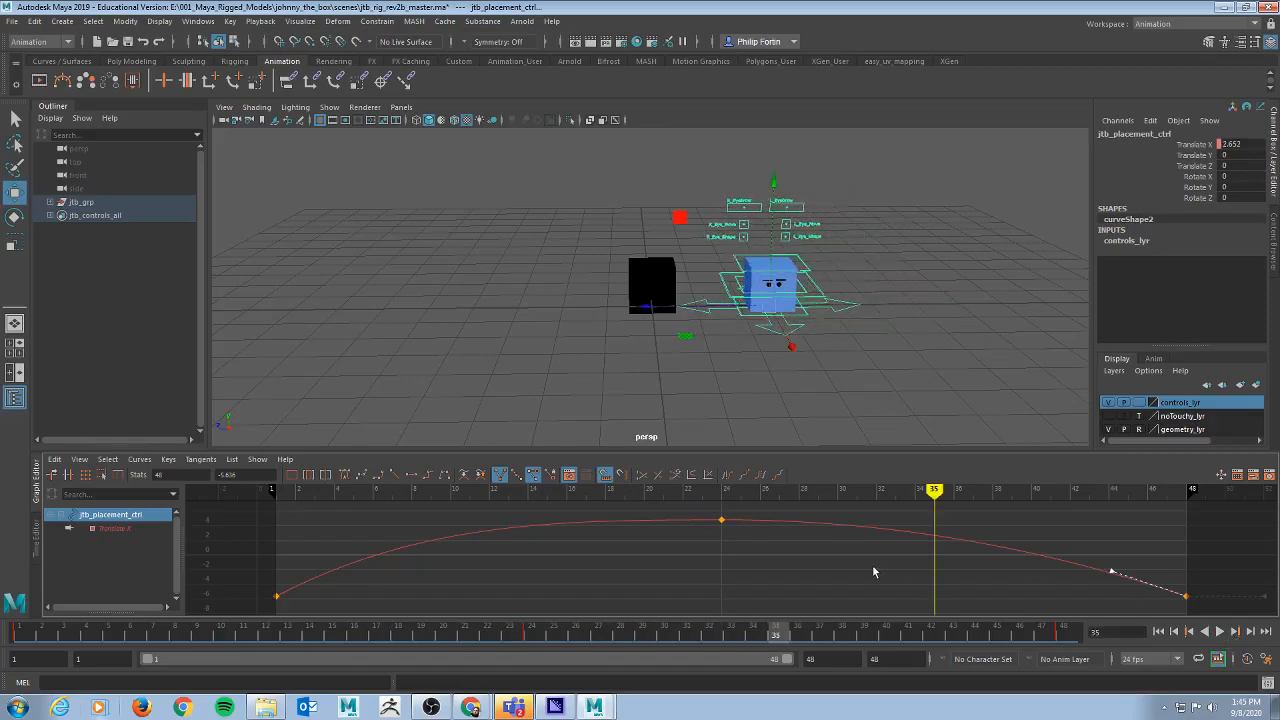
# Step: Scrub the animation to frame 24, try lowering the outgoing tangent of the Translate X key there, and undo it
pyautogui.click(15, 634)
pyautogui.hotkey('alt', 'v')
pyautogui.moveTo(286, 642); pyautogui.dragTo(534, 644)
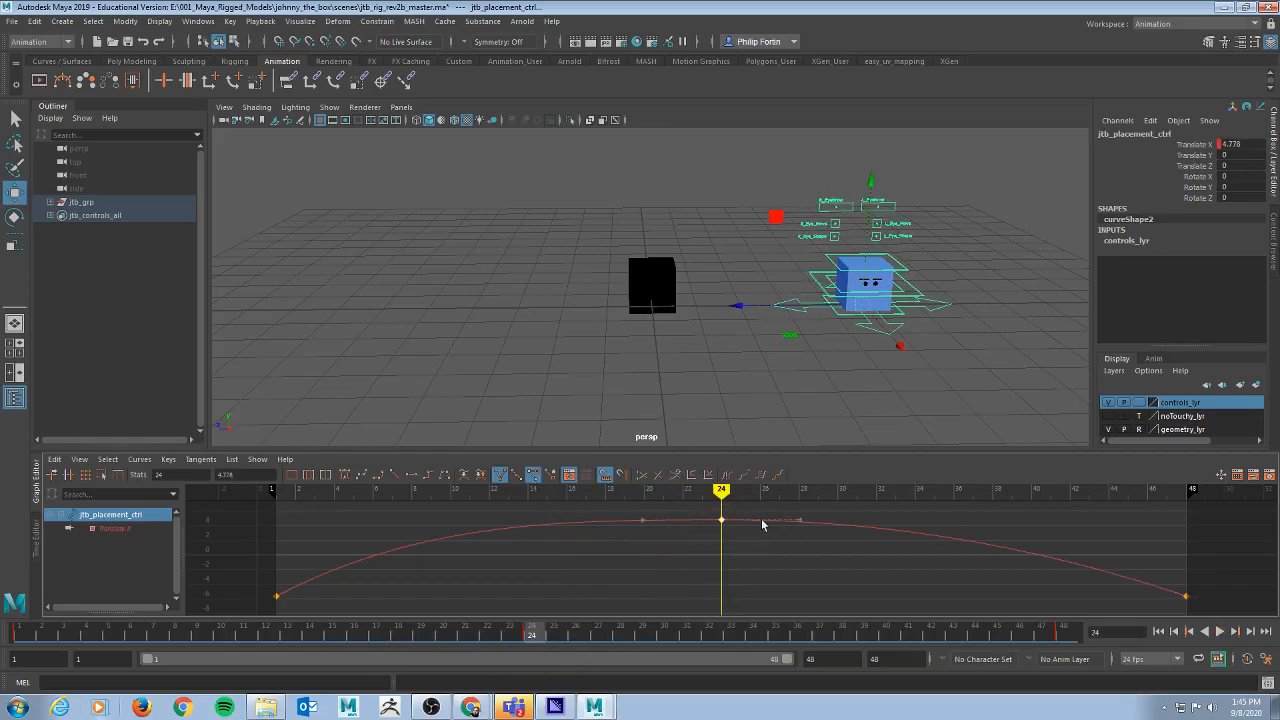
pyautogui.moveTo(800, 518); pyautogui.dragTo(805, 529, button='middle')
pyautogui.hotkey('ctrl', 'z')
pyautogui.hotkey('alt', 'v')
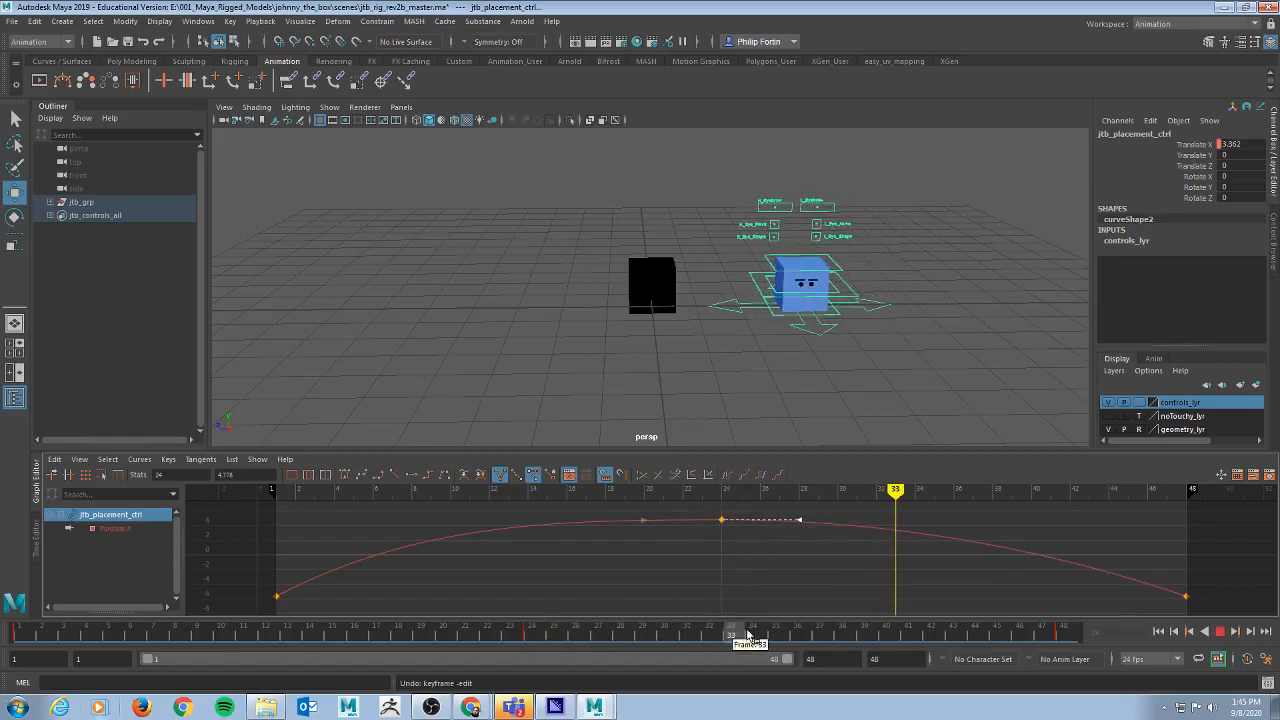
# Step: Set keys on all of the placement control's channels at frames 38 and 13
pyautogui.moveTo(536, 636); pyautogui.dragTo(841, 643)
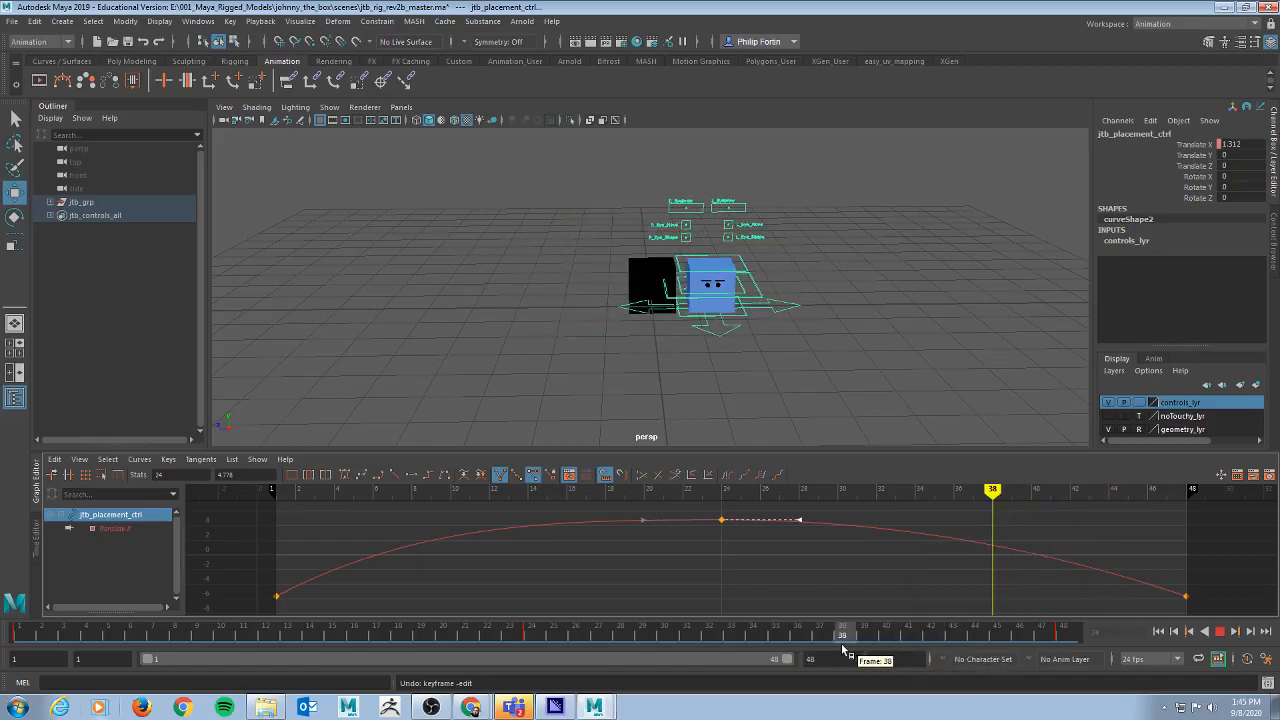
pyautogui.press('s')
pyautogui.click(287, 636)
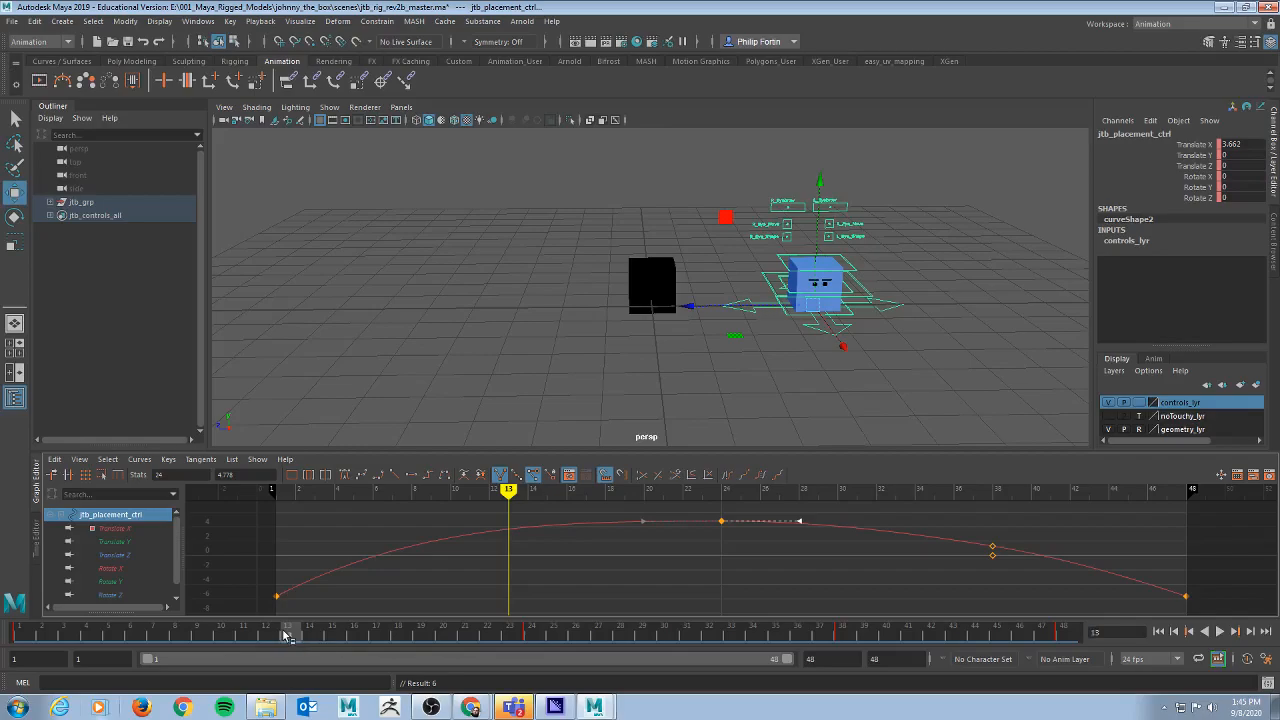
pyautogui.press('s')
# Step: Break the Translate X tangents at frame 13, pull the incoming tangent down, and flatten the outgoing tangent at frame 1
pyautogui.click(508, 527)
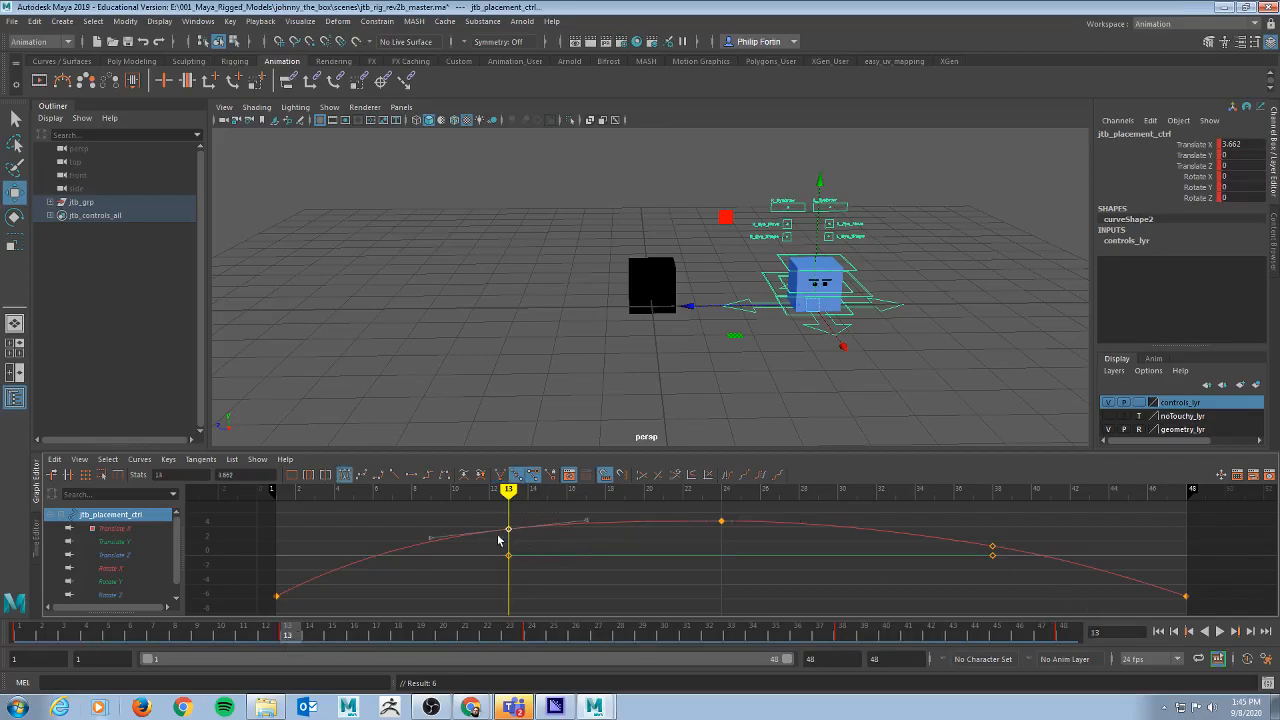
pyautogui.moveTo(429, 537); pyautogui.dragTo(440, 563)
pyautogui.hotkey('ctrl', 'z')
pyautogui.click(501, 475)
pyautogui.moveTo(439, 567); pyautogui.dragTo(439, 580)
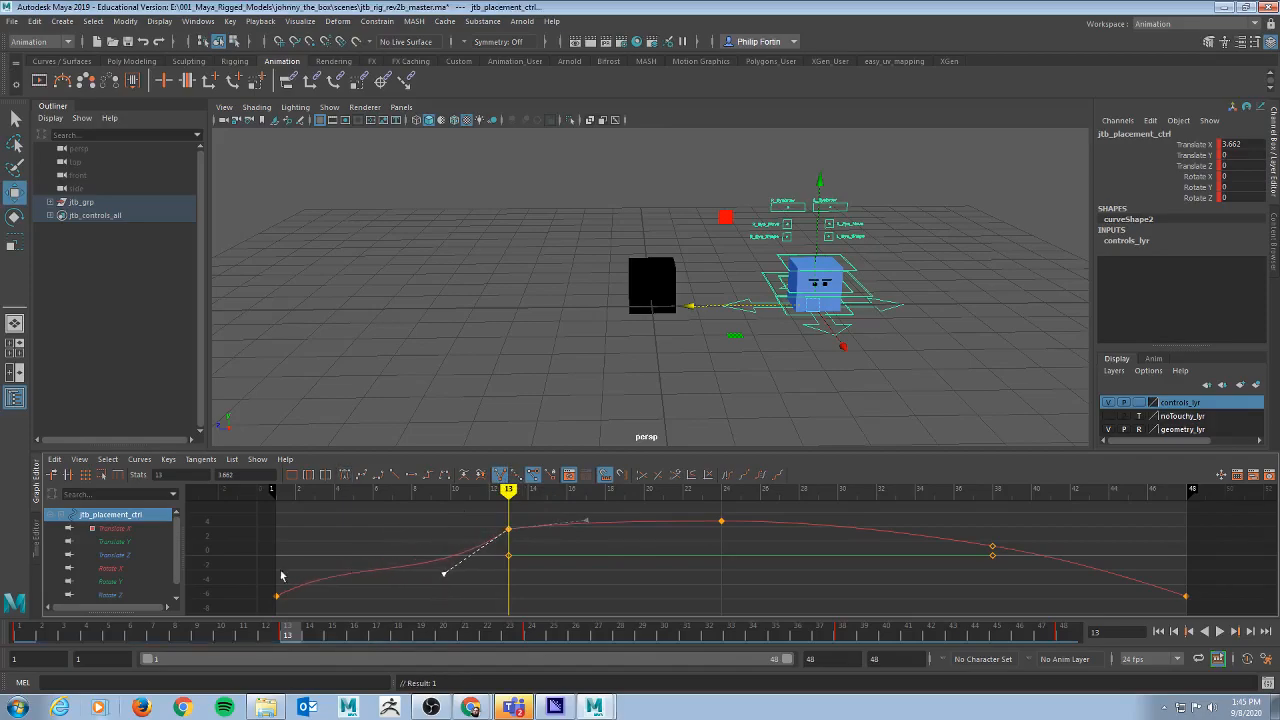
pyautogui.moveTo(360, 634); pyautogui.dragTo(367, 582)
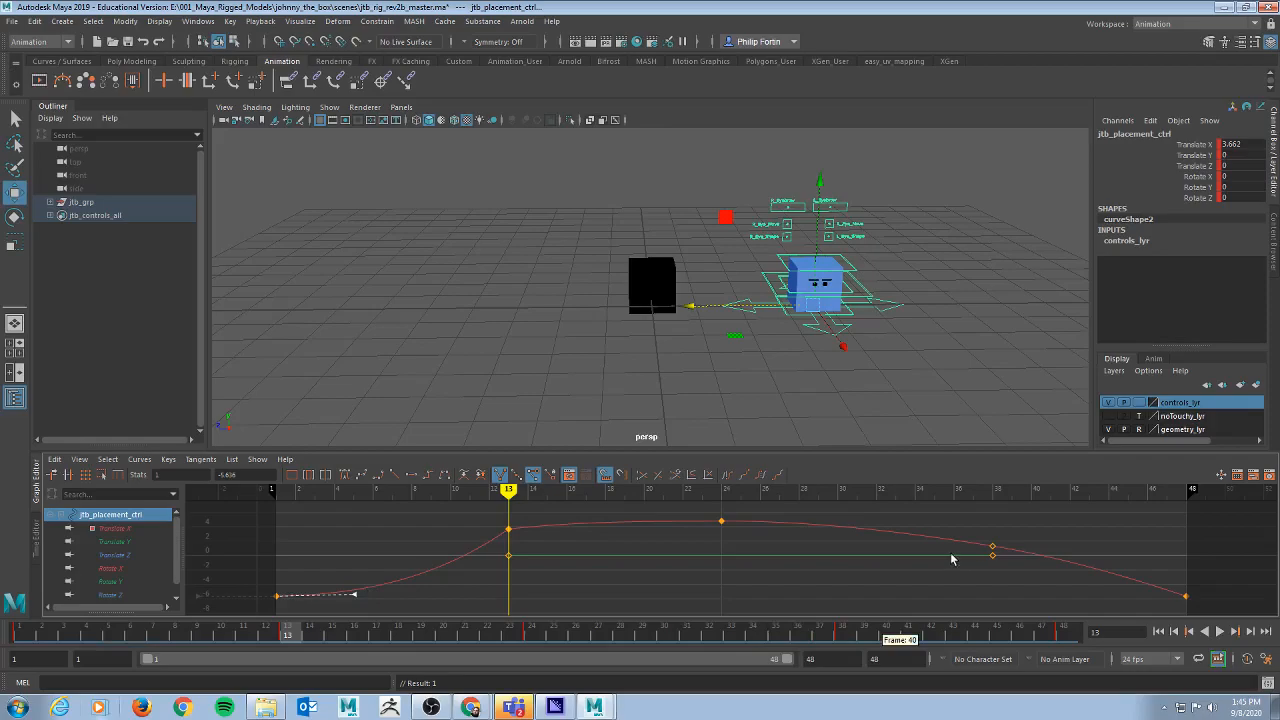
# Step: Pull down the outgoing Translate X tangent at frame 38, flatten the incoming tangent at frame 48, and play the animation
pyautogui.moveTo(1004, 558); pyautogui.dragTo(1004, 558)
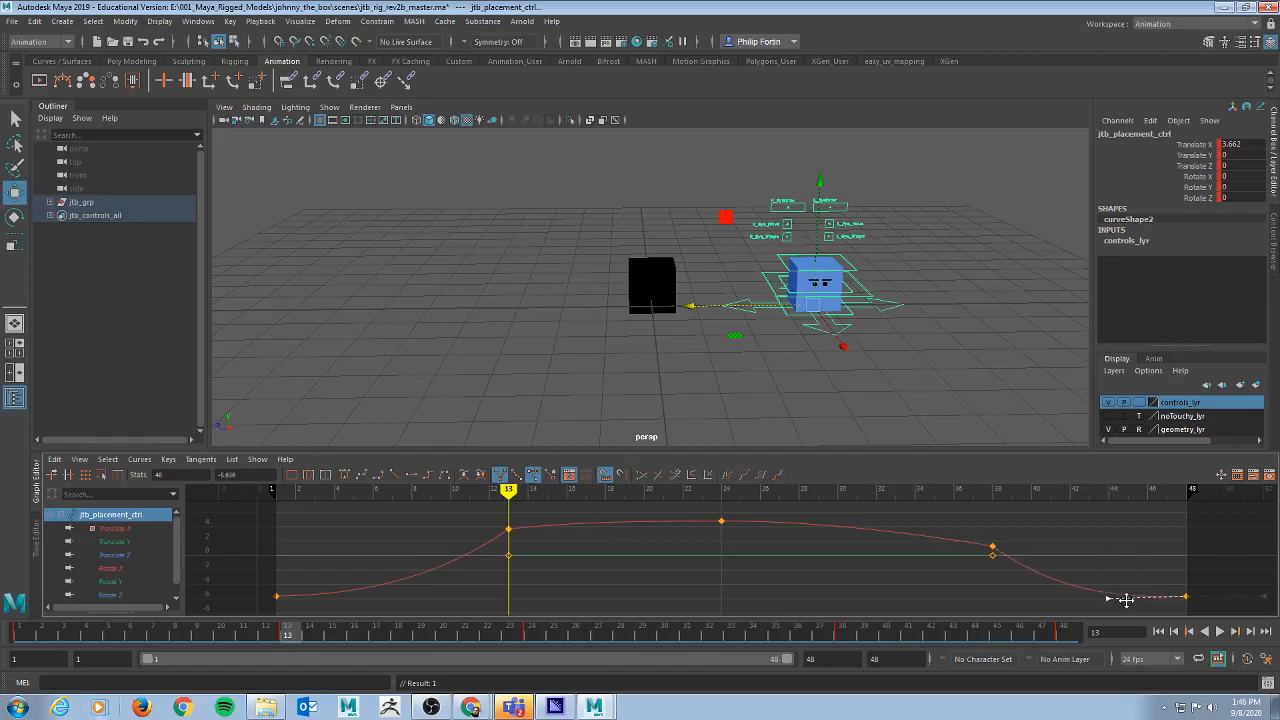
pyautogui.click(1220, 631)
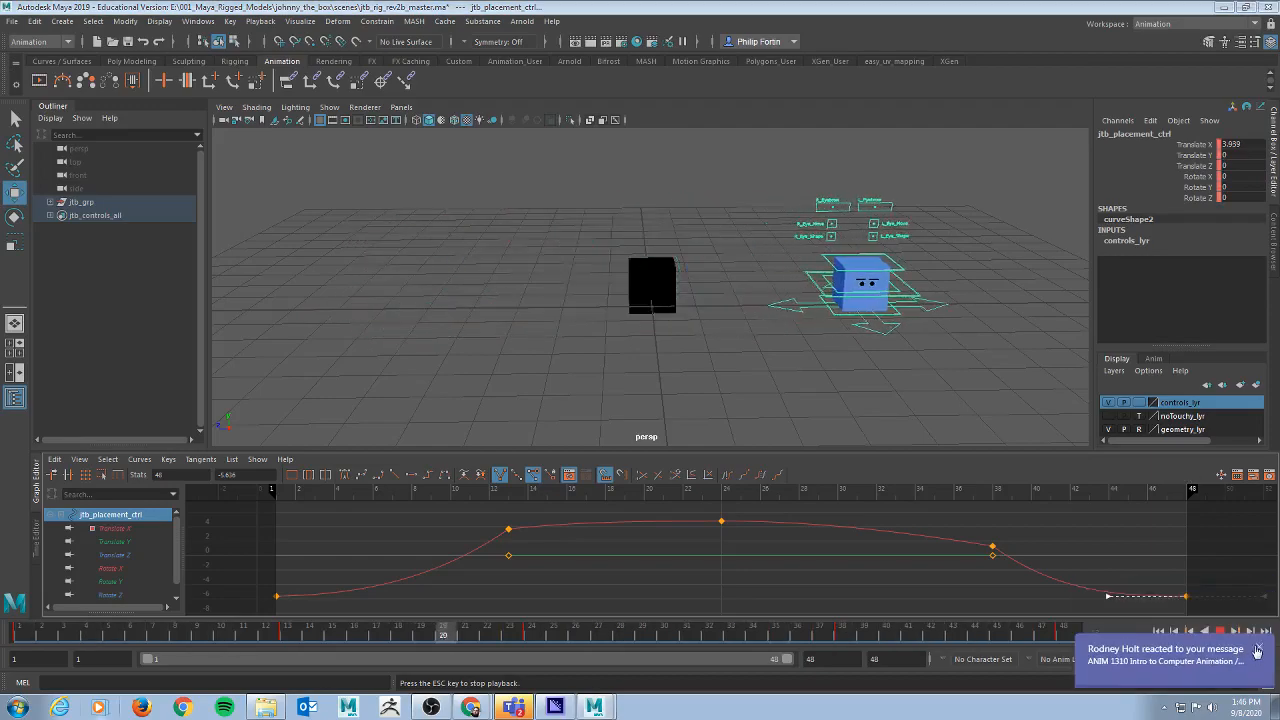
pyautogui.click(1259, 647)
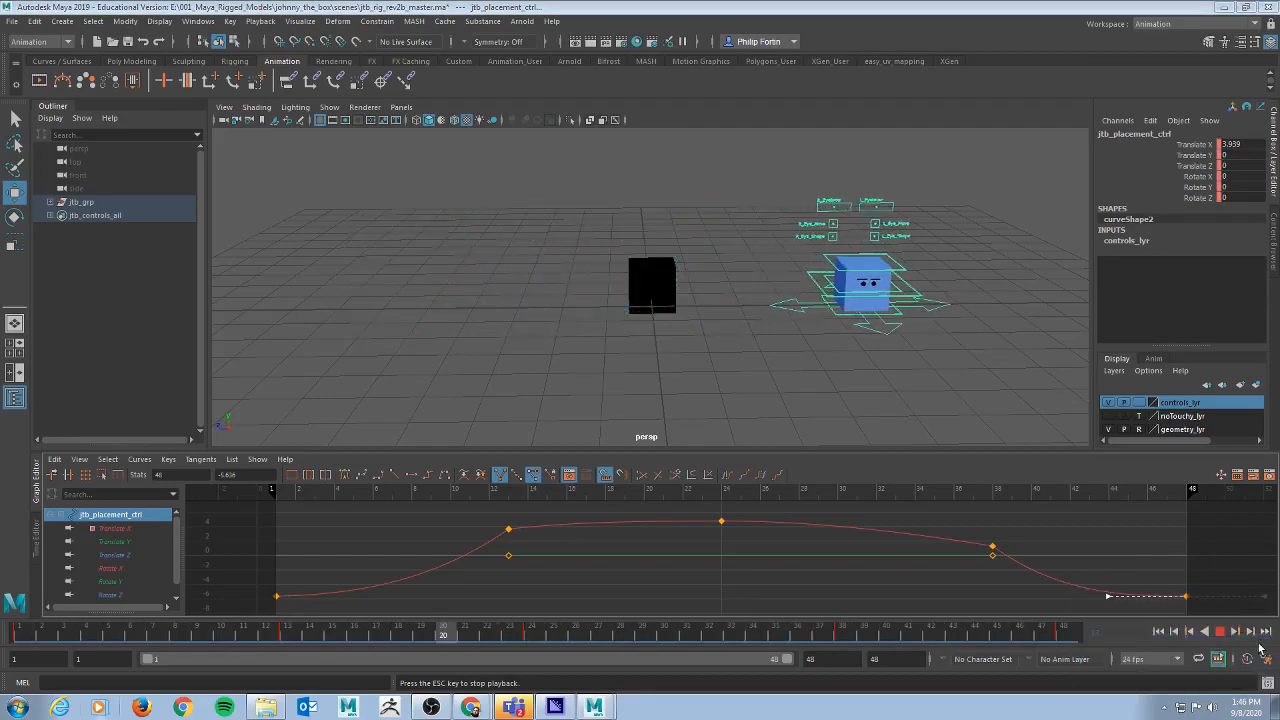
pyautogui.click(1220, 631)
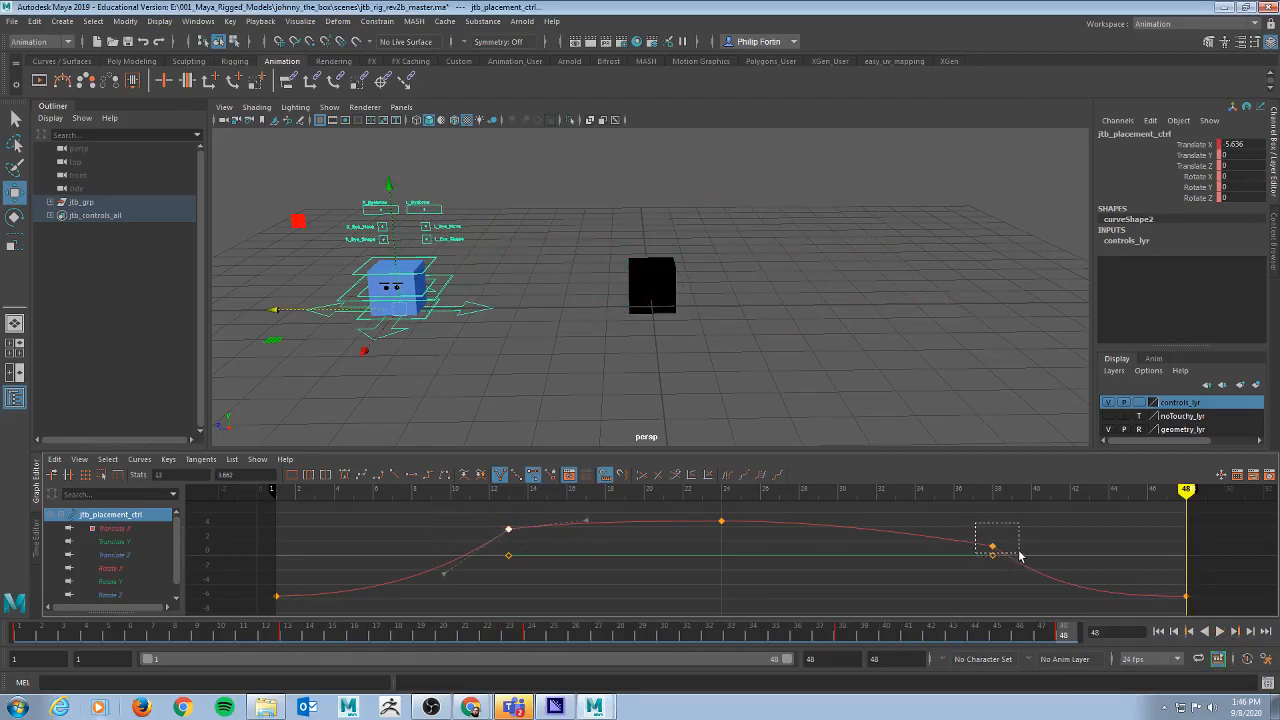
# Step: Lower the Translate X keys at frames 13 and 38 together, to about 1.63 and -0.72
pyautogui.moveTo(1020, 557); pyautogui.dragTo(1018, 555)
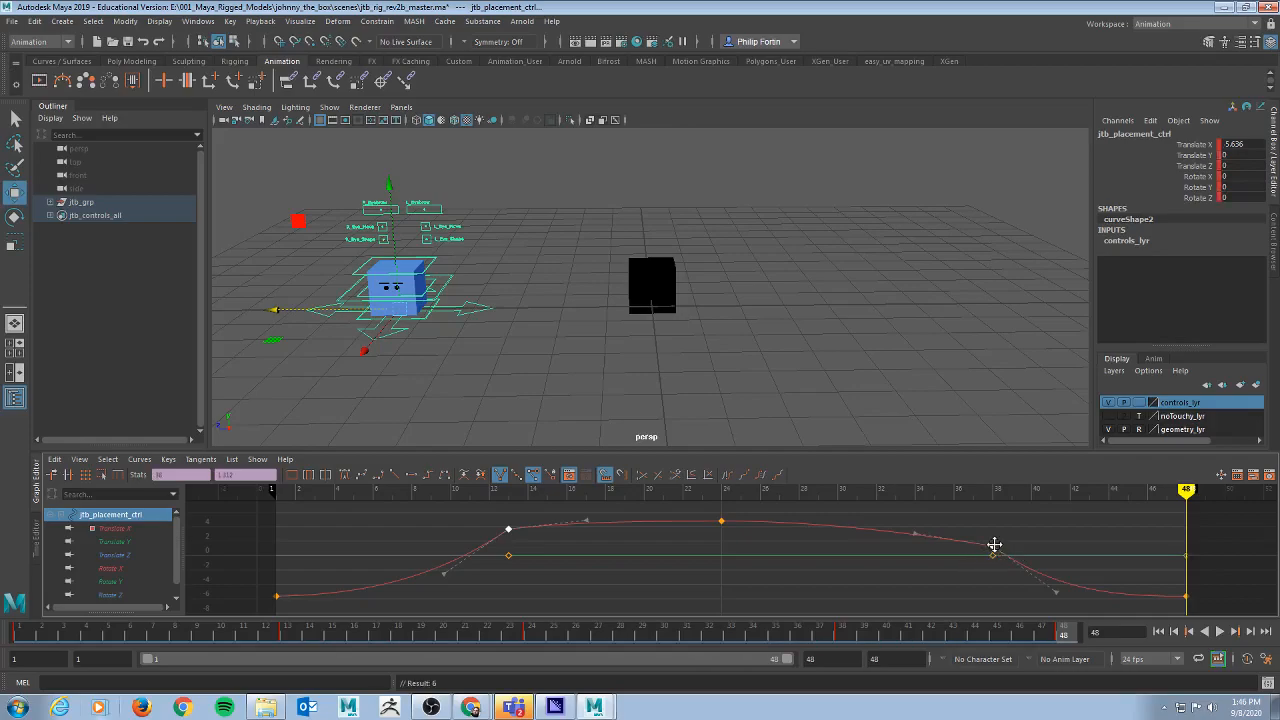
pyautogui.moveTo(996, 550); pyautogui.dragTo(994, 552, button='middle')
pyautogui.hotkey('ctrl', 'z')
pyautogui.moveTo(993, 551); pyautogui.dragTo(991, 559, button='middle')
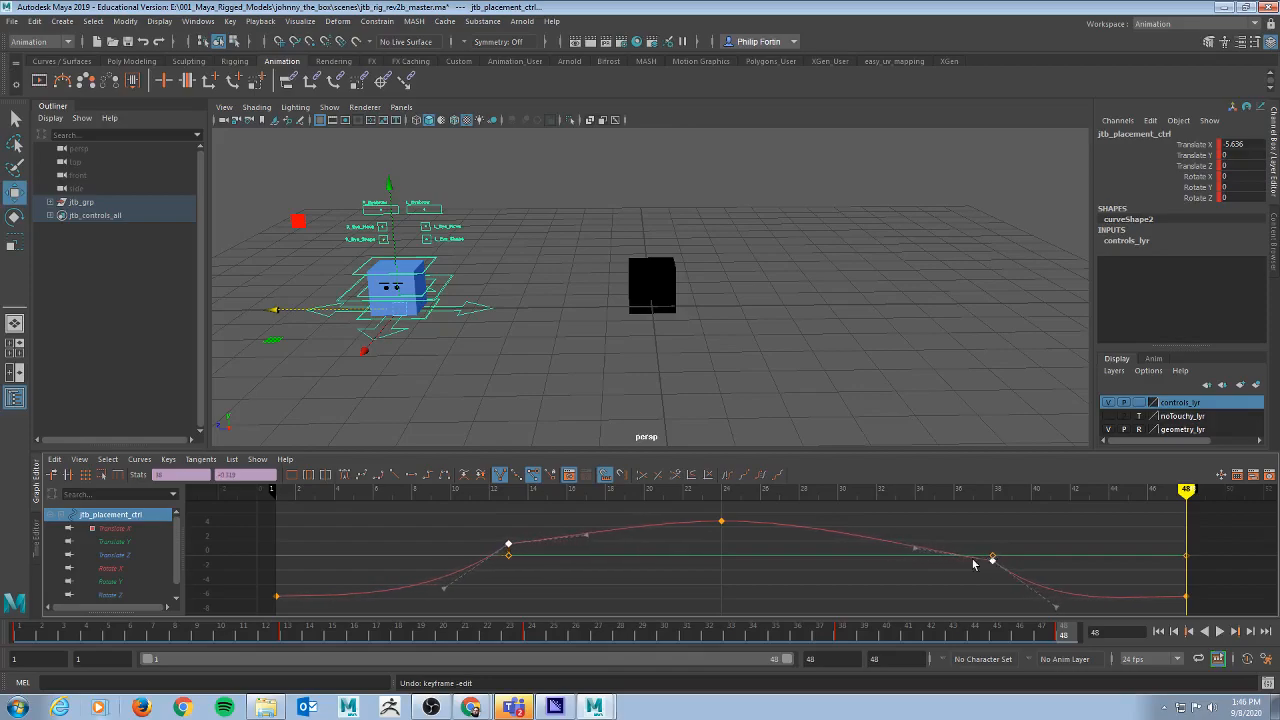
# Step: Raise the outgoing Translate X tangent at frame 13 and the incoming tangent at frame 38 to smooth the curve around its peak
pyautogui.click(583, 536)
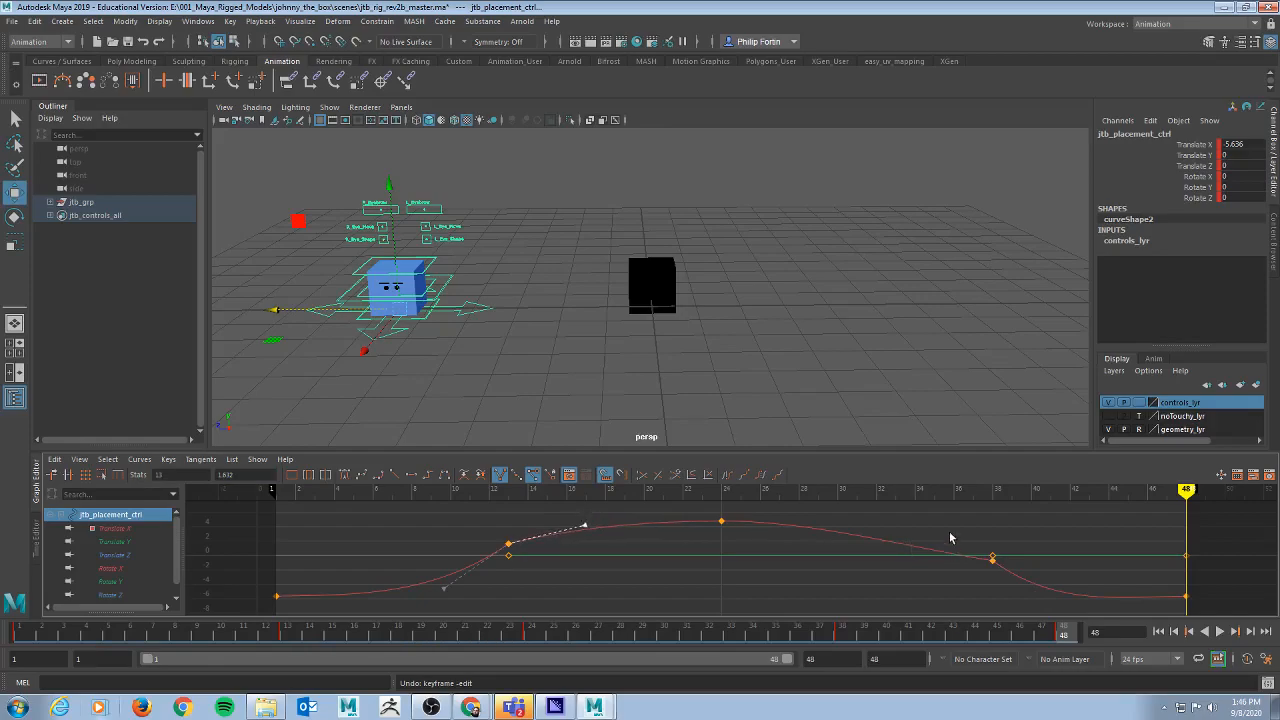
pyautogui.click(1001, 569)
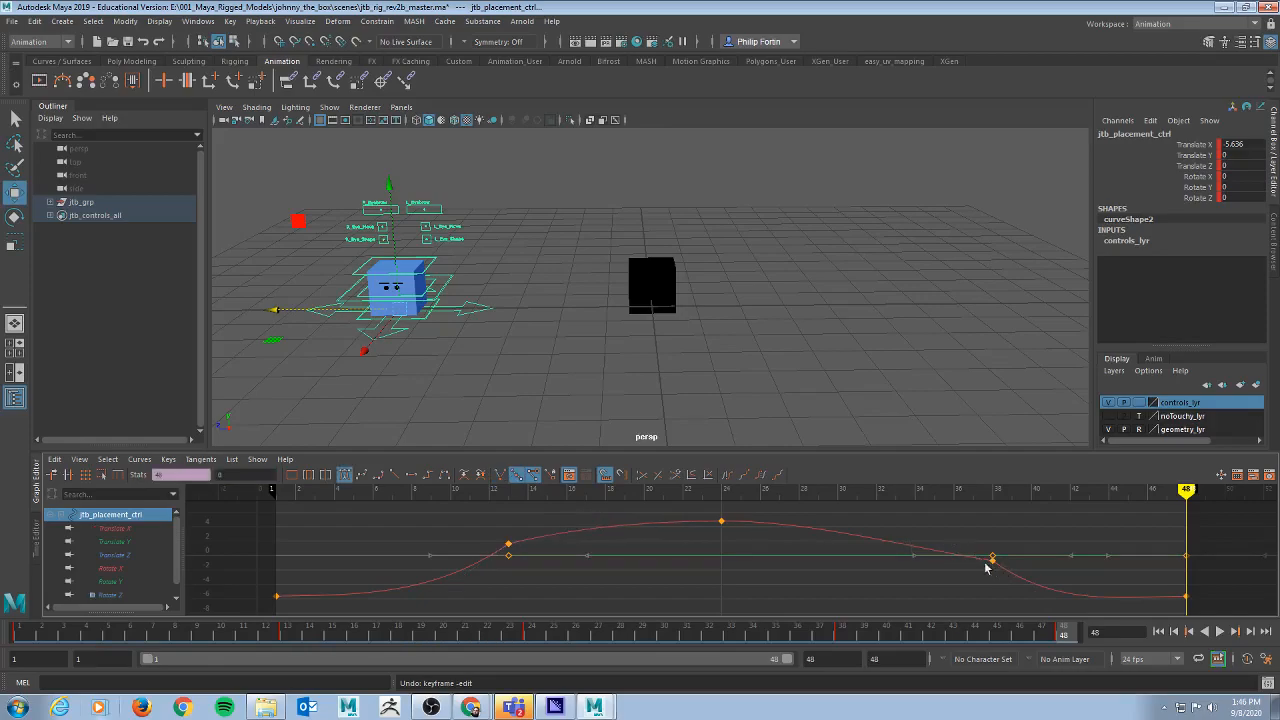
pyautogui.click(1010, 576)
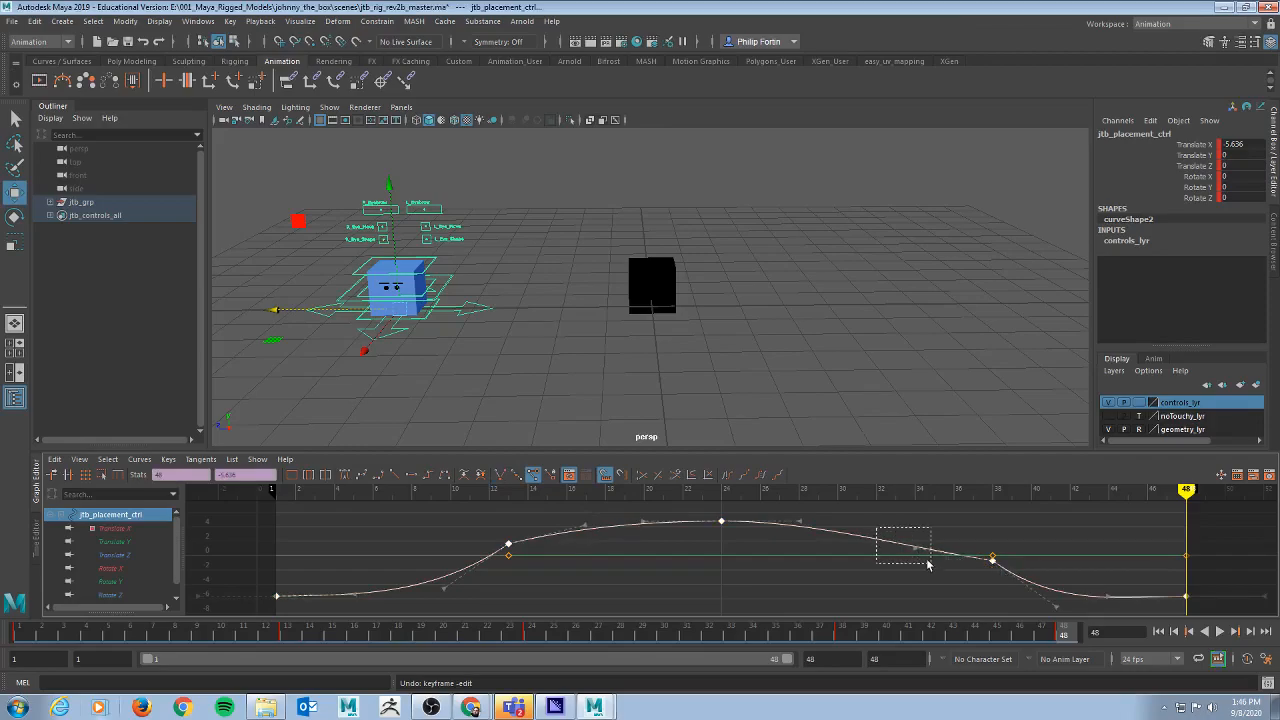
pyautogui.moveTo(928, 565); pyautogui.dragTo(928, 565)
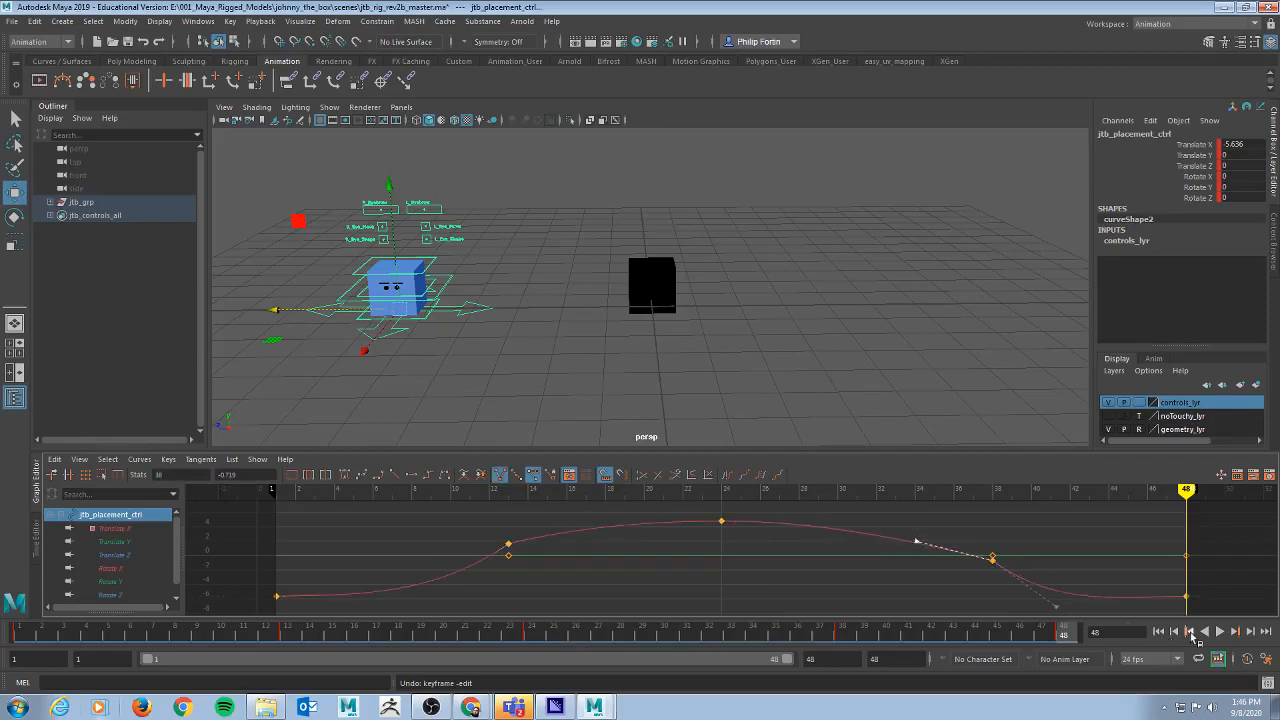
# Step: Play the animation and watch the box's motion from a lower camera angle with the controls deselected
pyautogui.click(1219, 631)
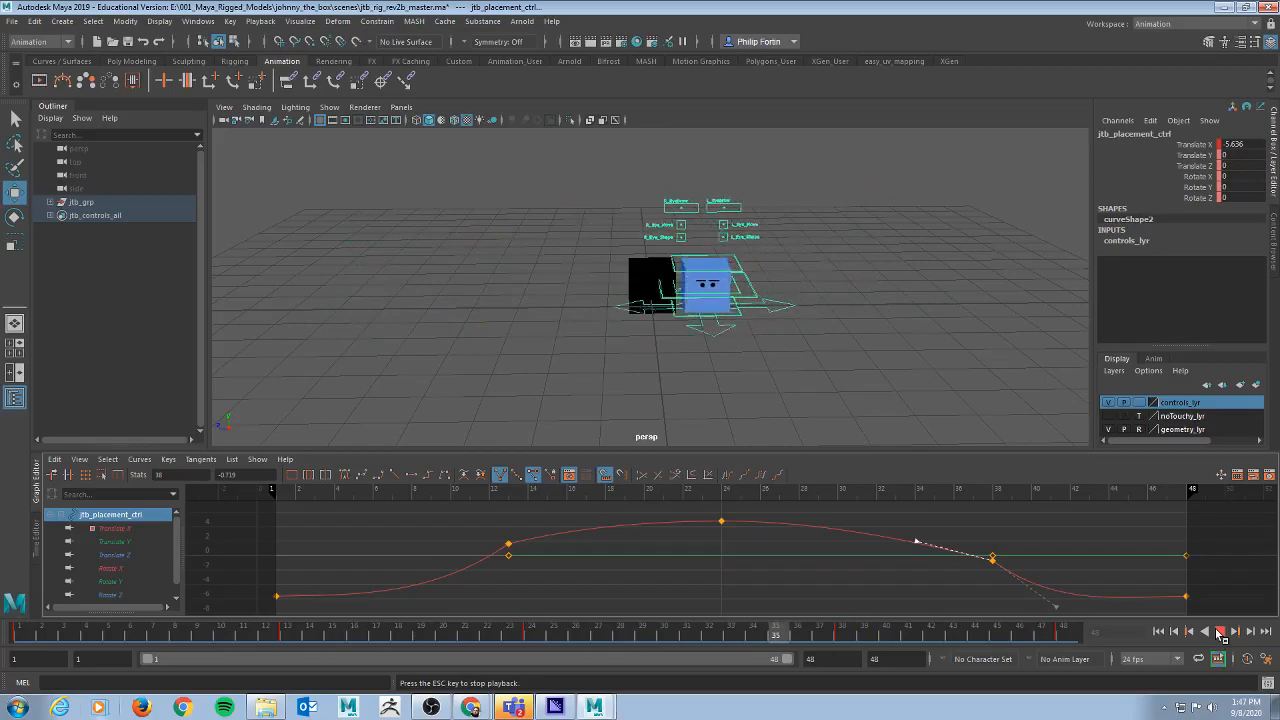
pyautogui.moveTo(871, 309)
pyautogui.keyDown('alt'); pyautogui.mouseDown()
pyautogui.moveTo(866, 297)
pyautogui.moveTo(878, 298)
pyautogui.mouseUp(); pyautogui.keyUp('alt')
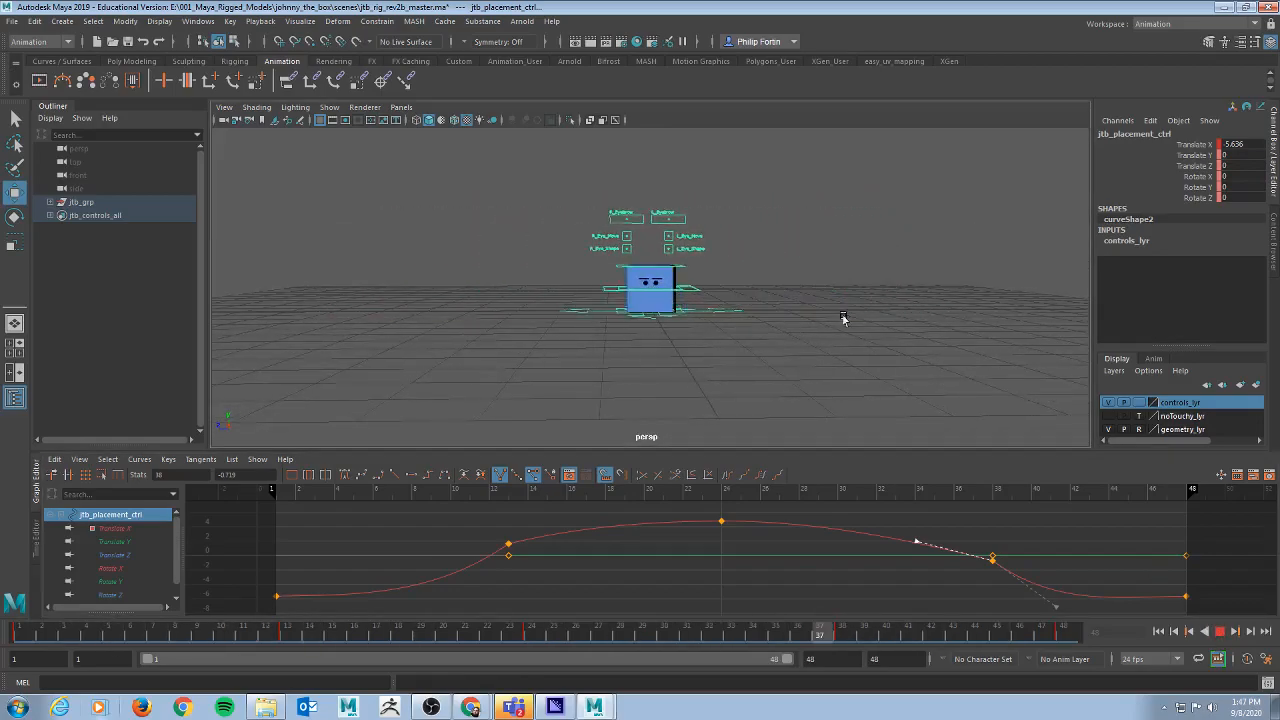
pyautogui.click(841, 314)
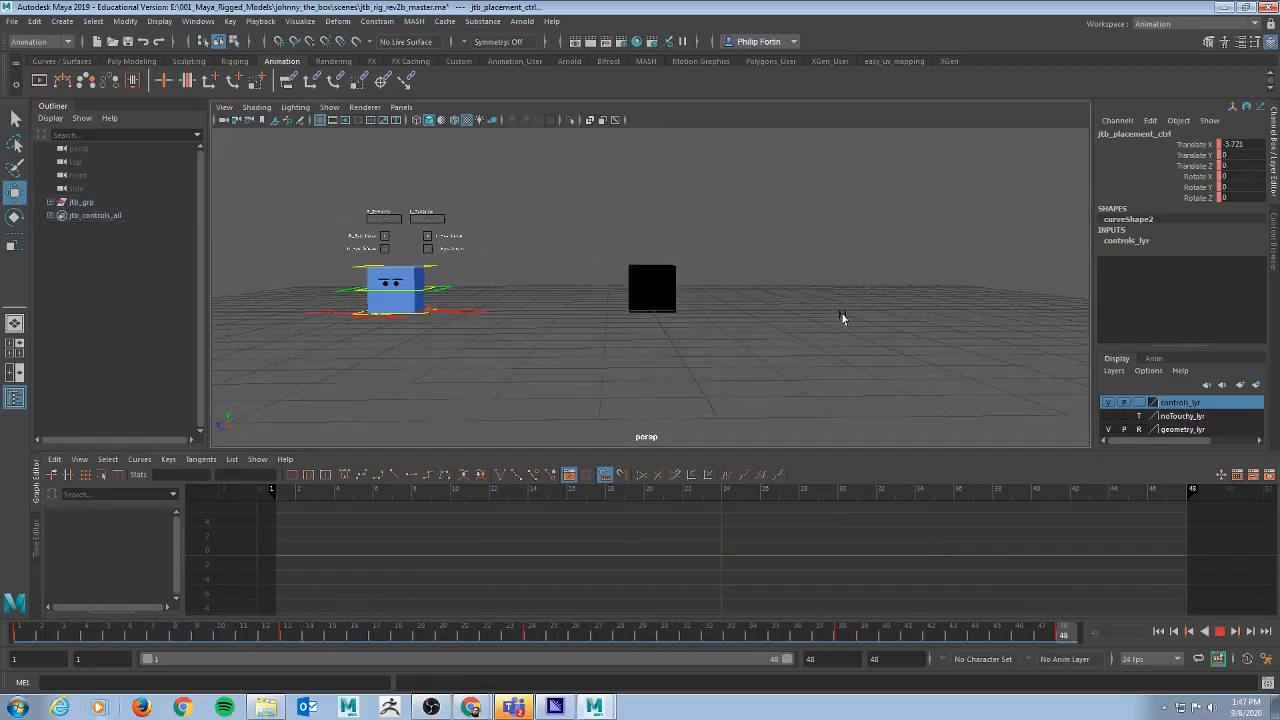
pyautogui.click(1219, 631)
# Step: Switch to the browser to view the Slow In & Slow Out example, and return to Maya to replay the box's animation
pyautogui.hotkey('alt', 'Tab')
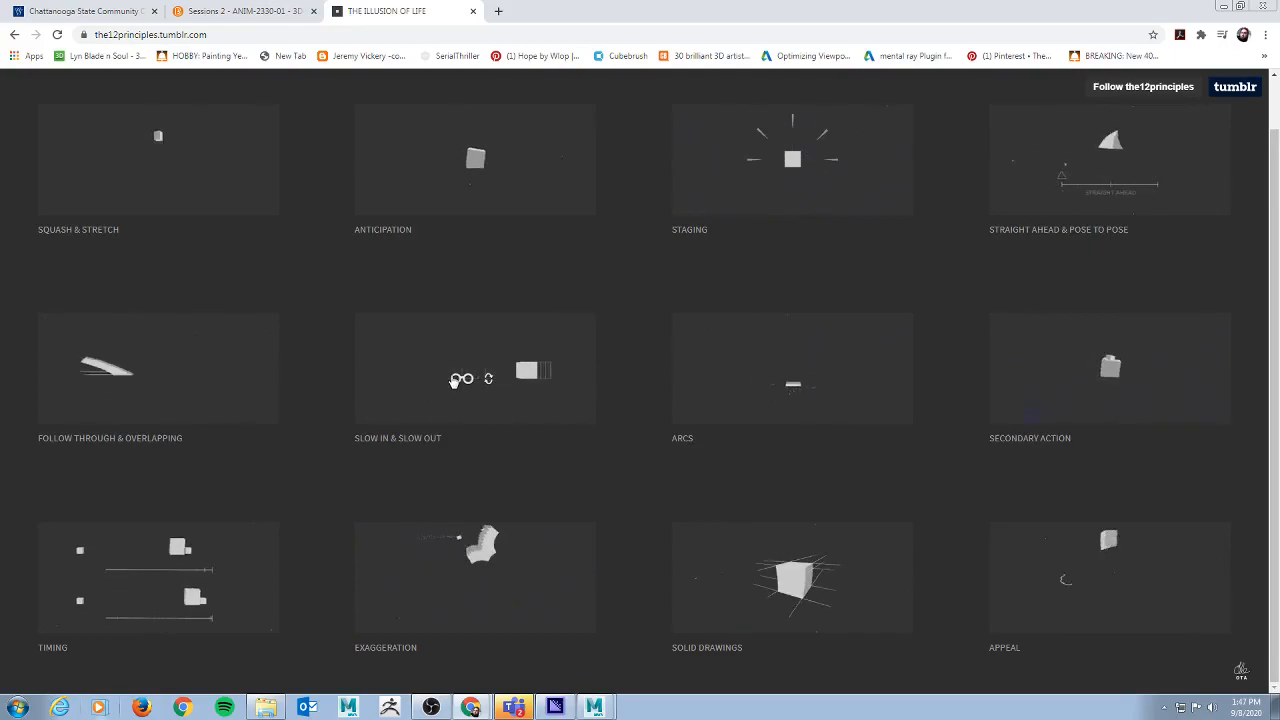
pyautogui.hotkey('alt', 'Tab')
pyautogui.click(1220, 632)
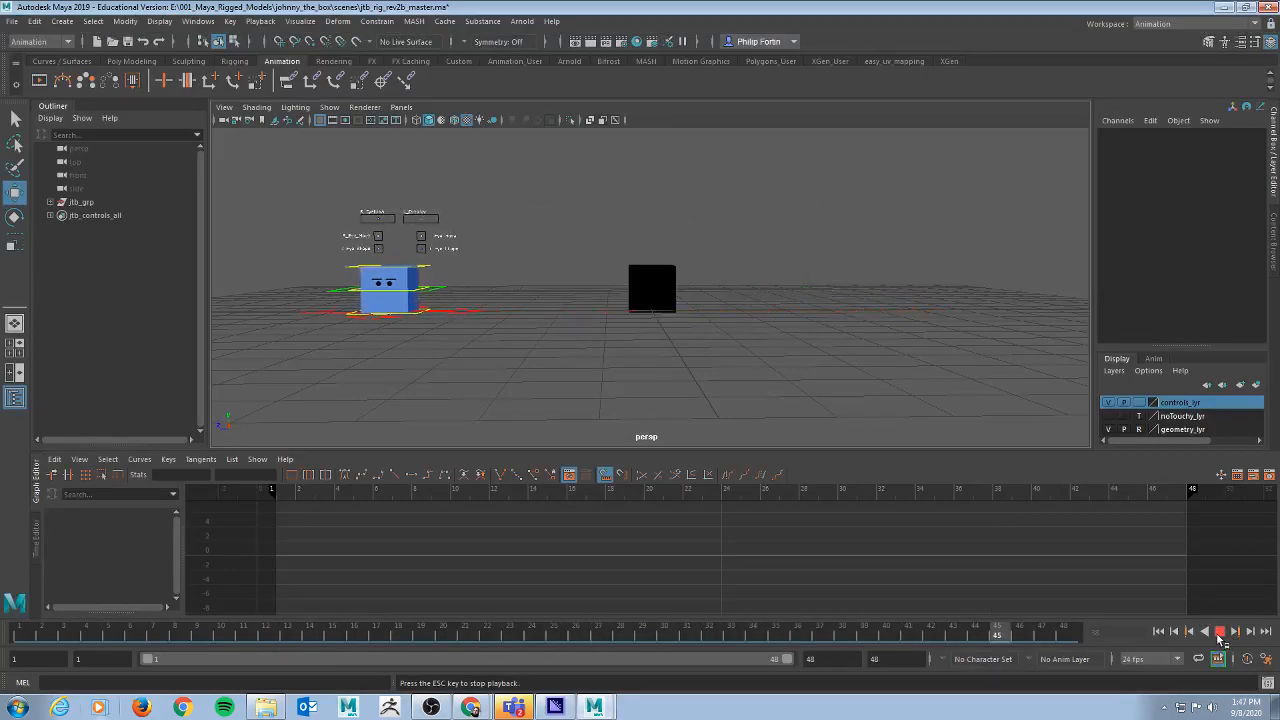
pyautogui.press('Escape')
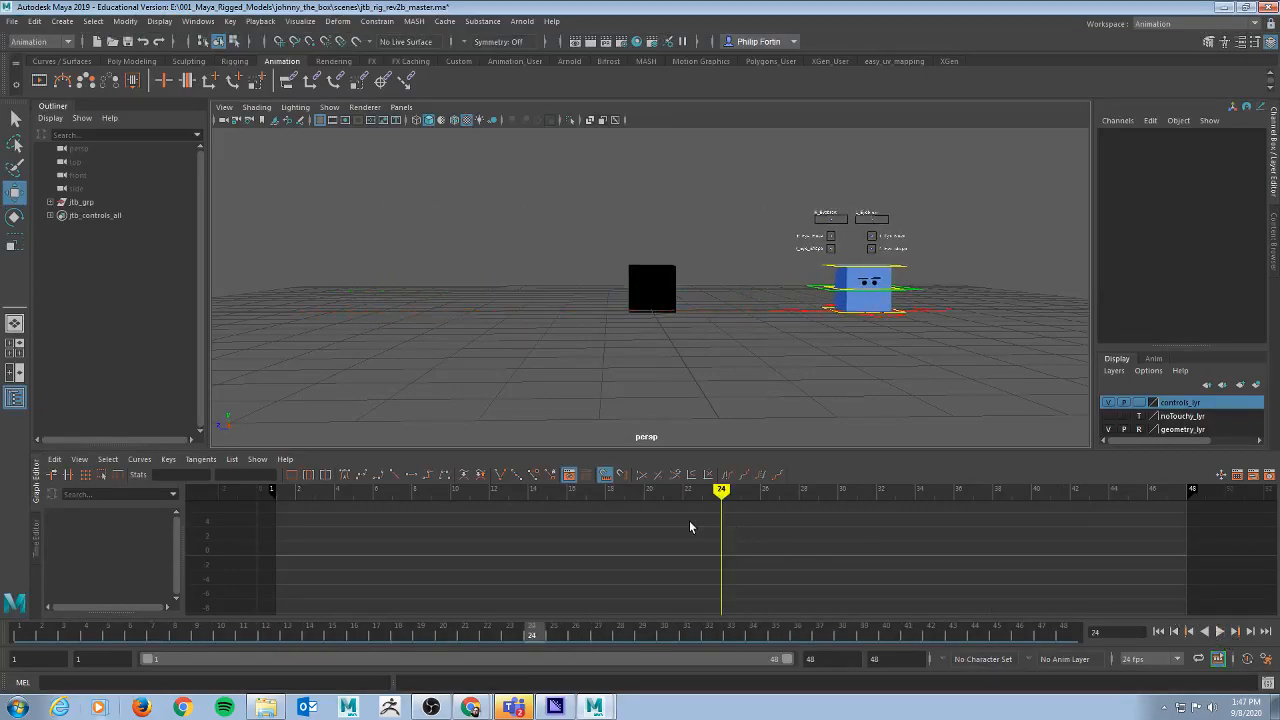
# Step: Undo the recent selection and time changes to restore the placement control's selection and its curves at frame 48
pyautogui.hotkey('ctrl', 'z')
pyautogui.moveTo(240, 176); pyautogui.dragTo(557, 361)
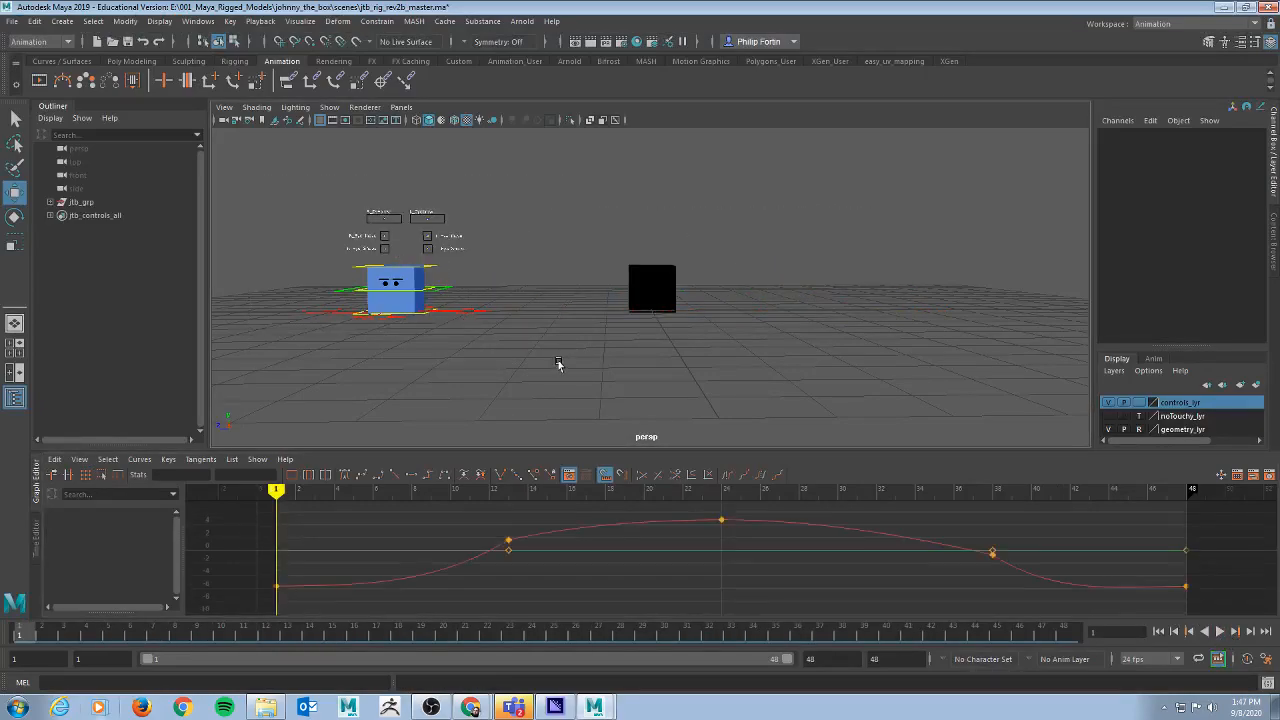
pyautogui.hotkey('ctrl', 'z')
pyautogui.hotkey('ctrl', 'z')
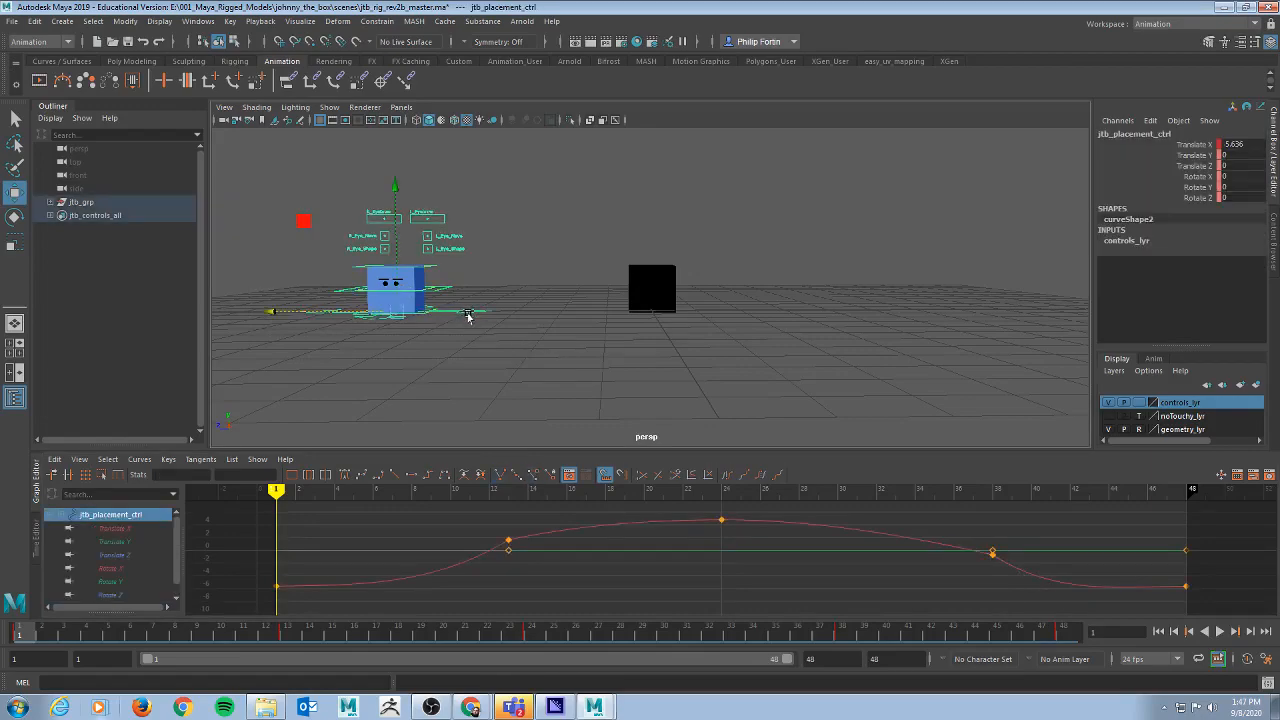
pyautogui.hotkey('ctrl', 'z')
pyautogui.hotkey('ctrl', 'z')
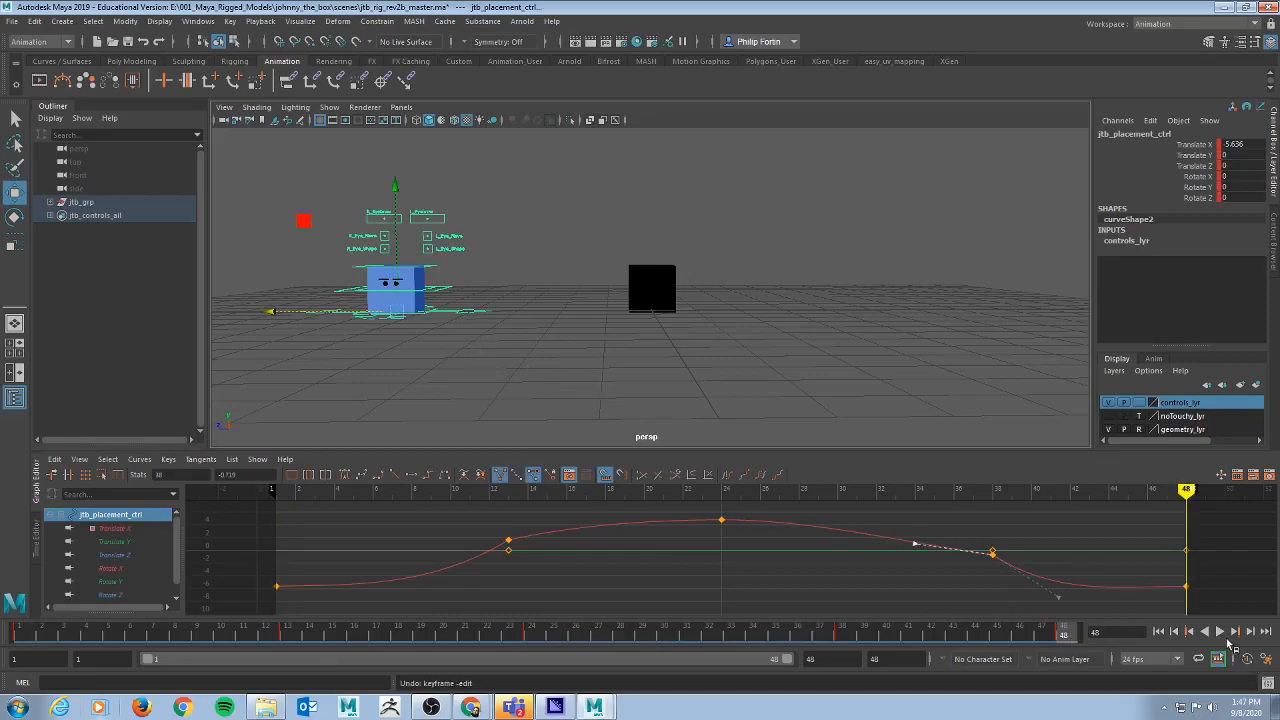
# Step: Play back the box's animation, and move the Translate X key at frame 13 to frame 10
pyautogui.click(1221, 632)
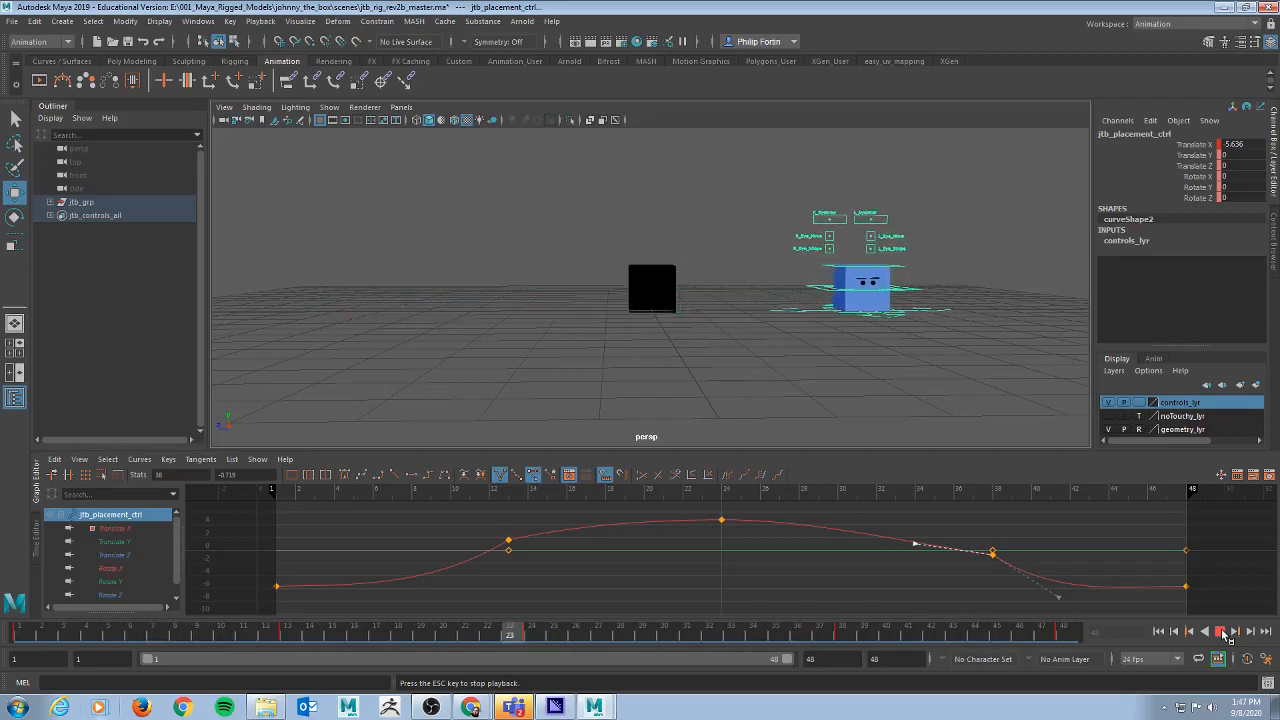
pyautogui.click(1222, 632)
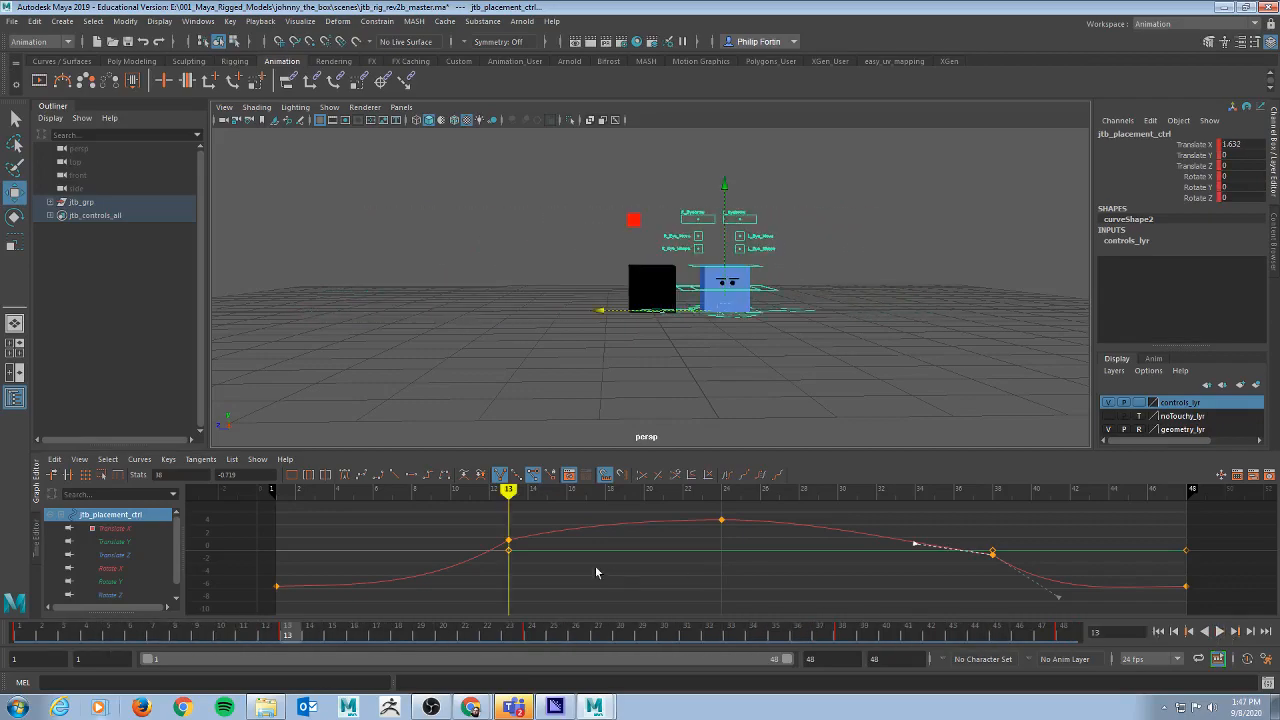
pyautogui.moveTo(499, 535); pyautogui.dragTo(520, 549)
pyautogui.click(509, 543)
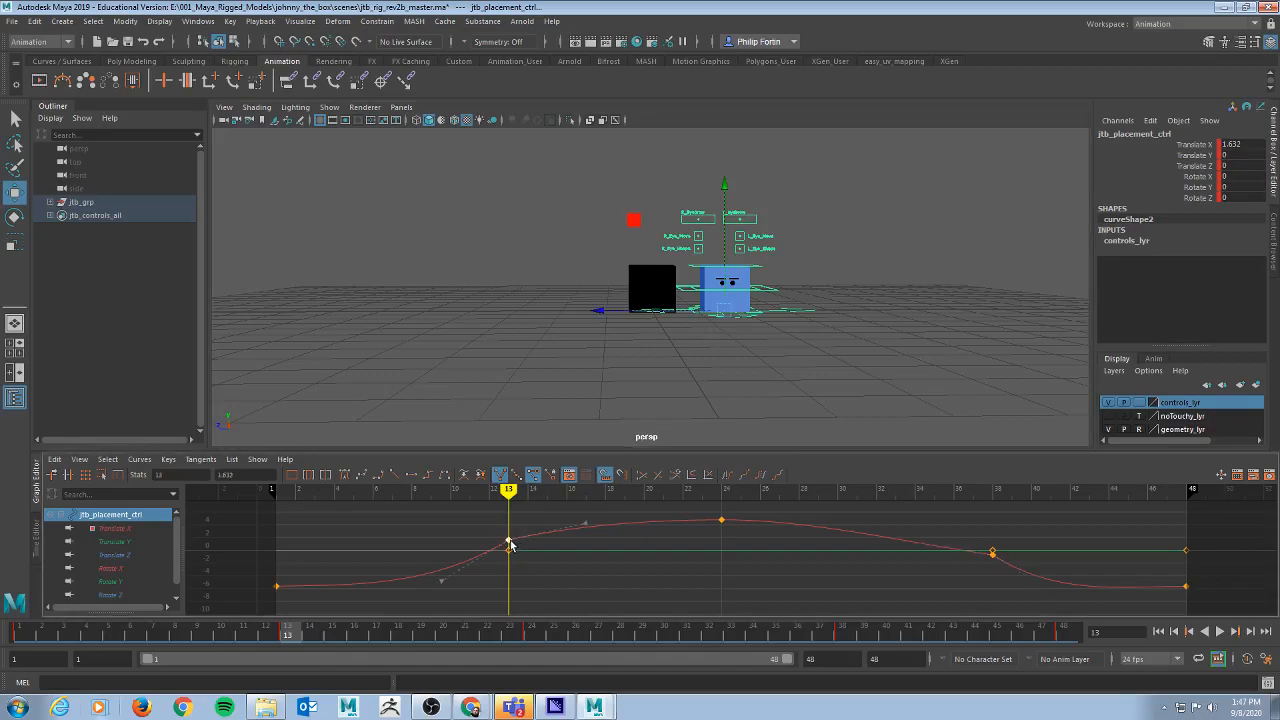
pyautogui.moveTo(478, 540); pyautogui.dragTo(420, 540, button='middle')
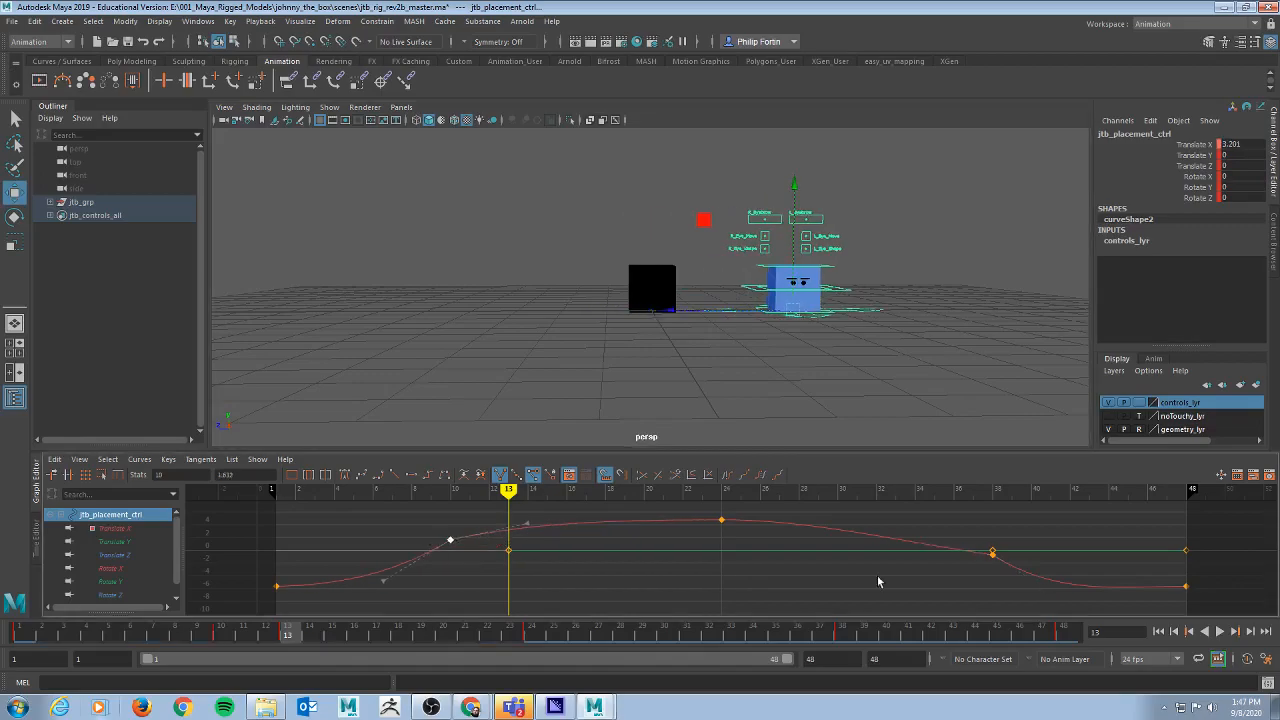
pyautogui.click(995, 557)
pyautogui.moveTo(995, 557); pyautogui.dragTo(1060, 565, button='middle')
pyautogui.hotkey('ctrl', 'z')
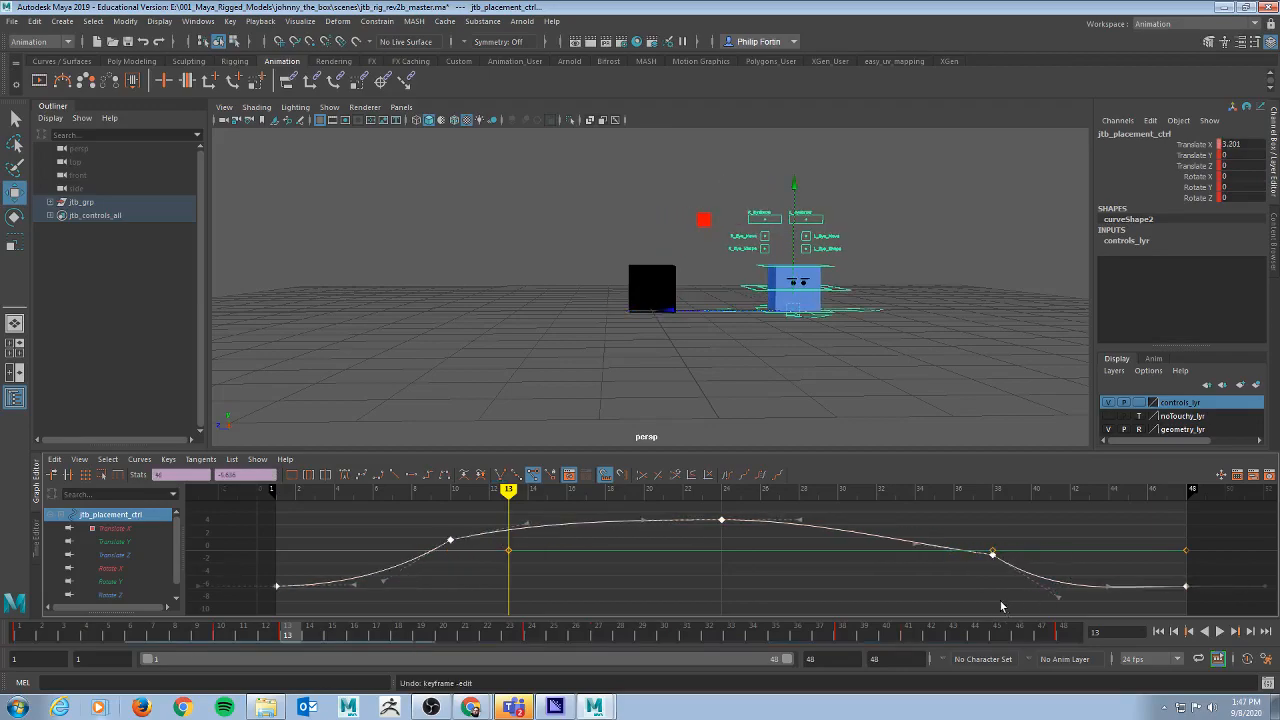
pyautogui.click(993, 553)
pyautogui.moveTo(993, 550); pyautogui.dragTo(1045, 565, button='middle')
pyautogui.hotkey('ctrl', 'z')
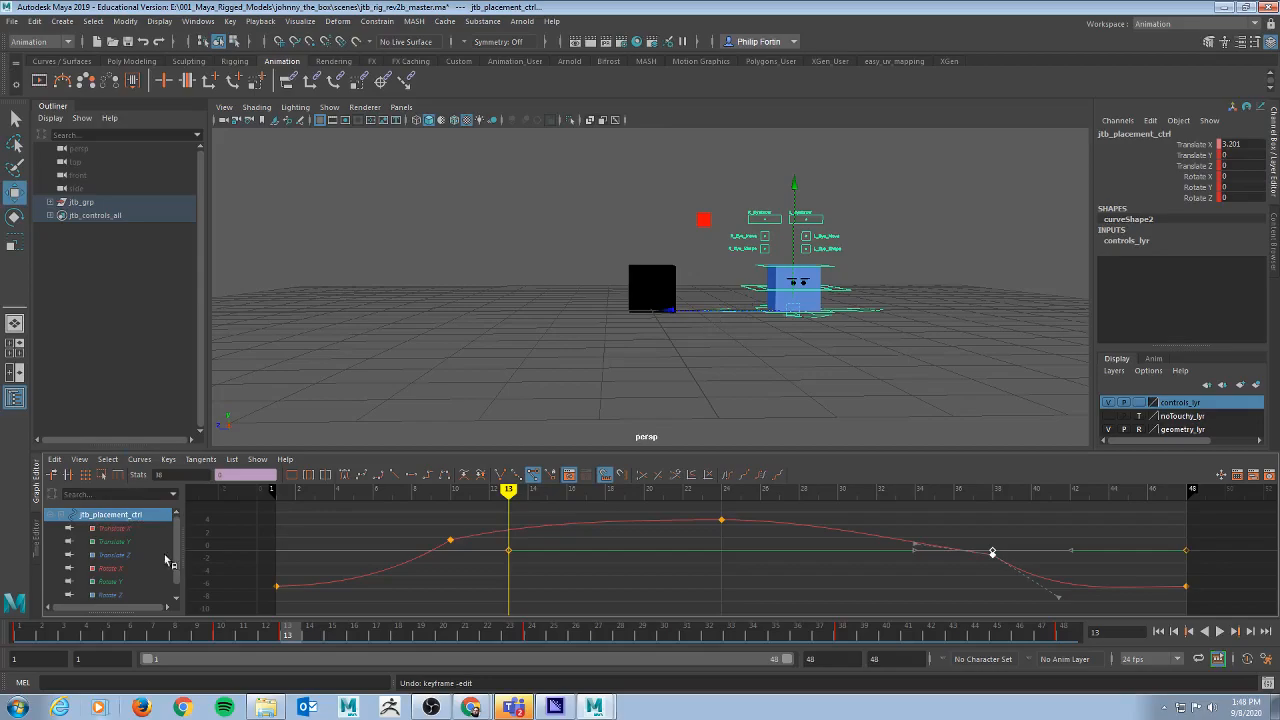
# Step: Isolate the placement control's Translate X curve, move its key at frame 38 to frame 40, and replay the animation
pyautogui.click(119, 531)
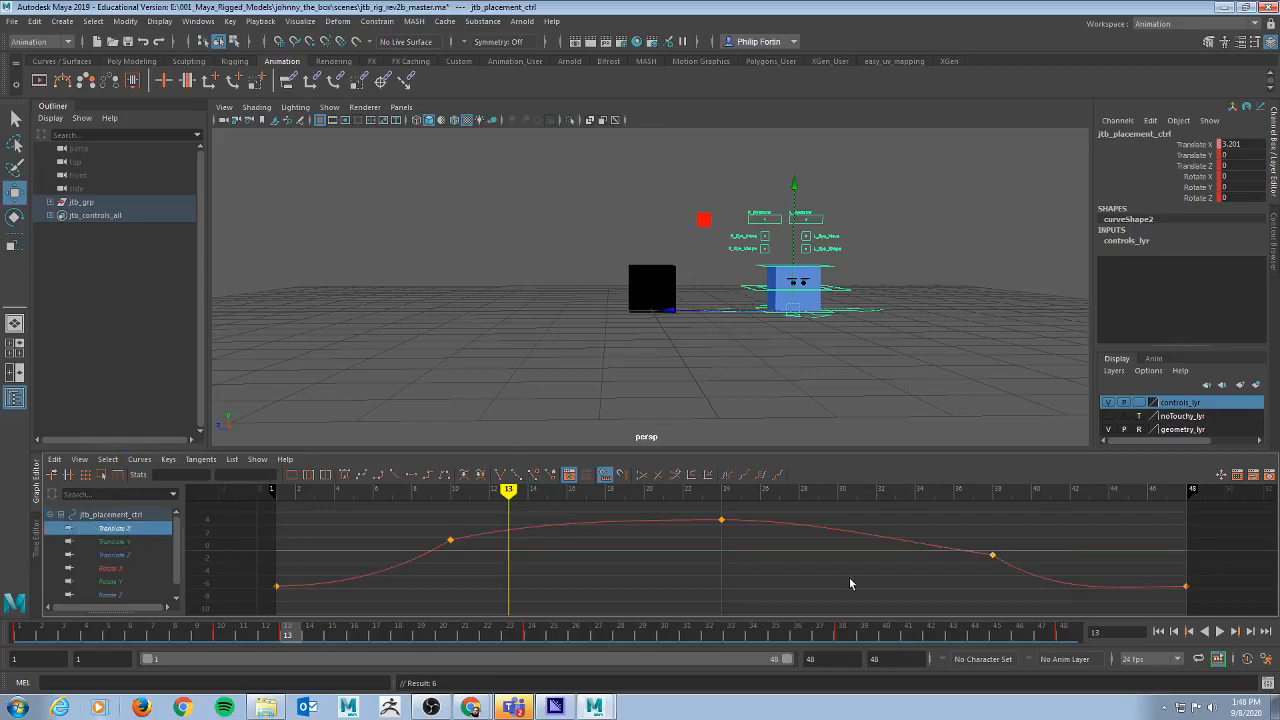
pyautogui.click(992, 557)
pyautogui.moveTo(1004, 557); pyautogui.dragTo(1043, 555)
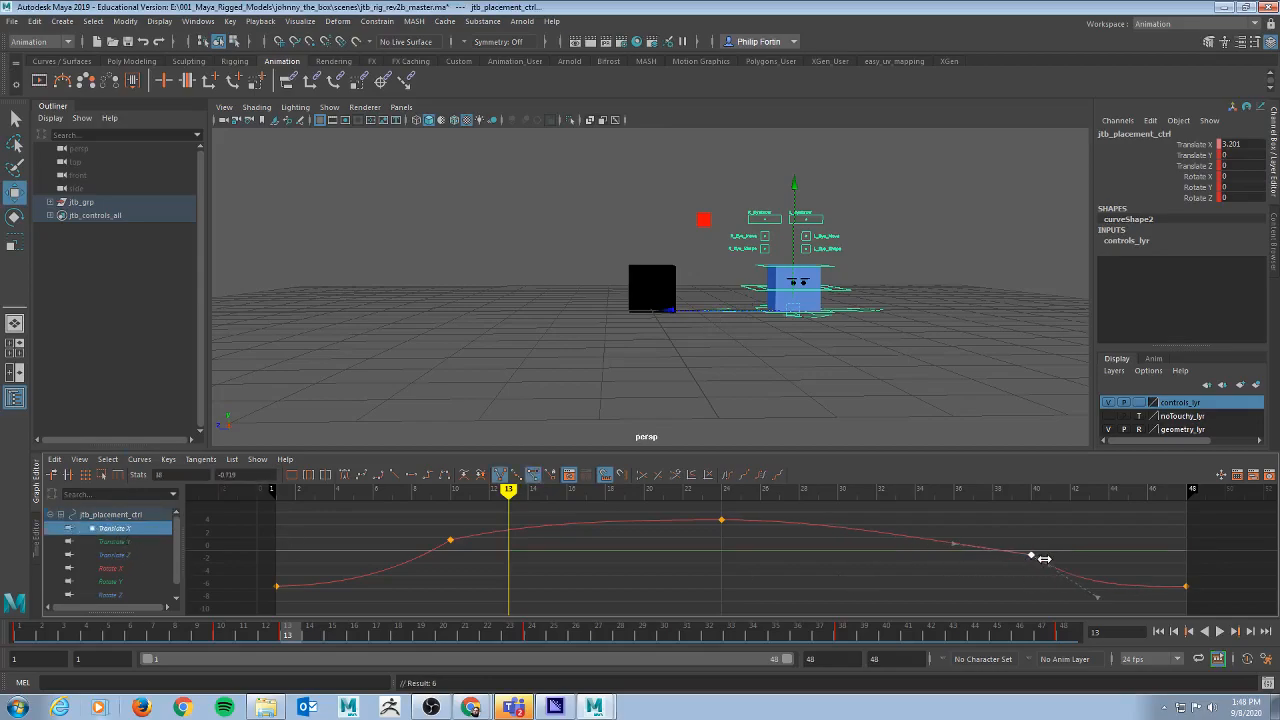
pyautogui.click(1220, 631)
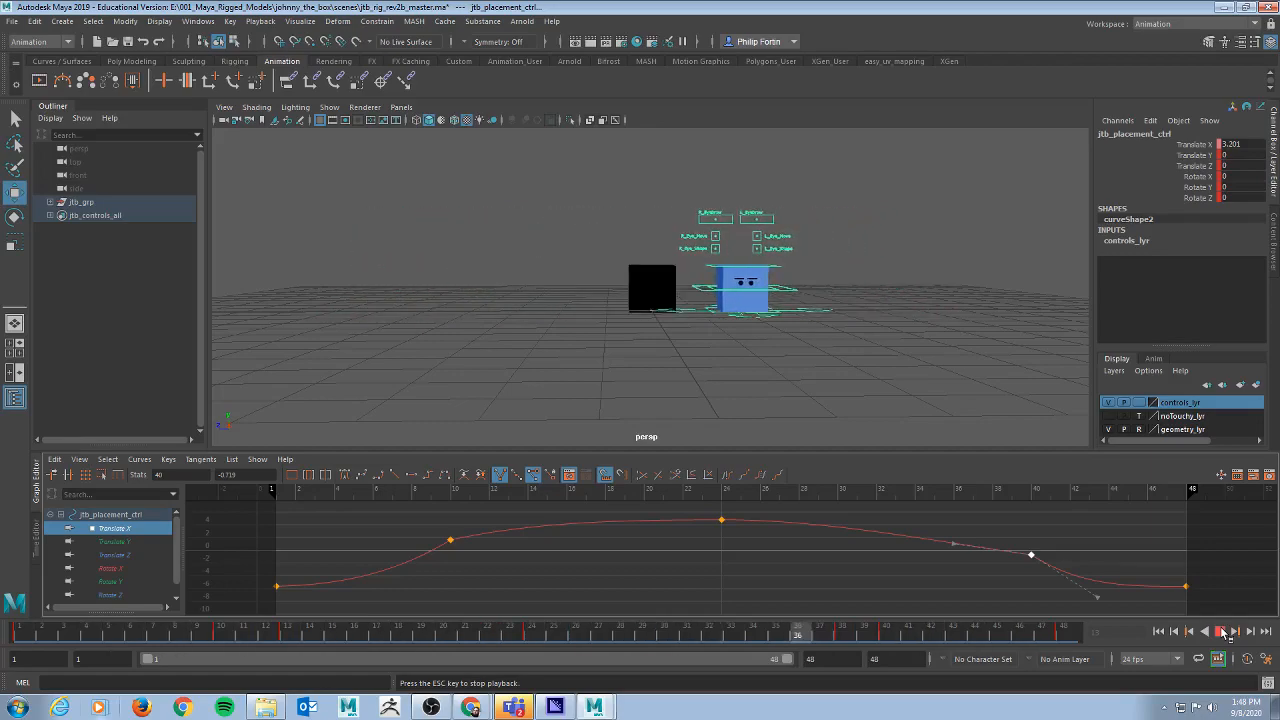
pyautogui.click(1221, 631)
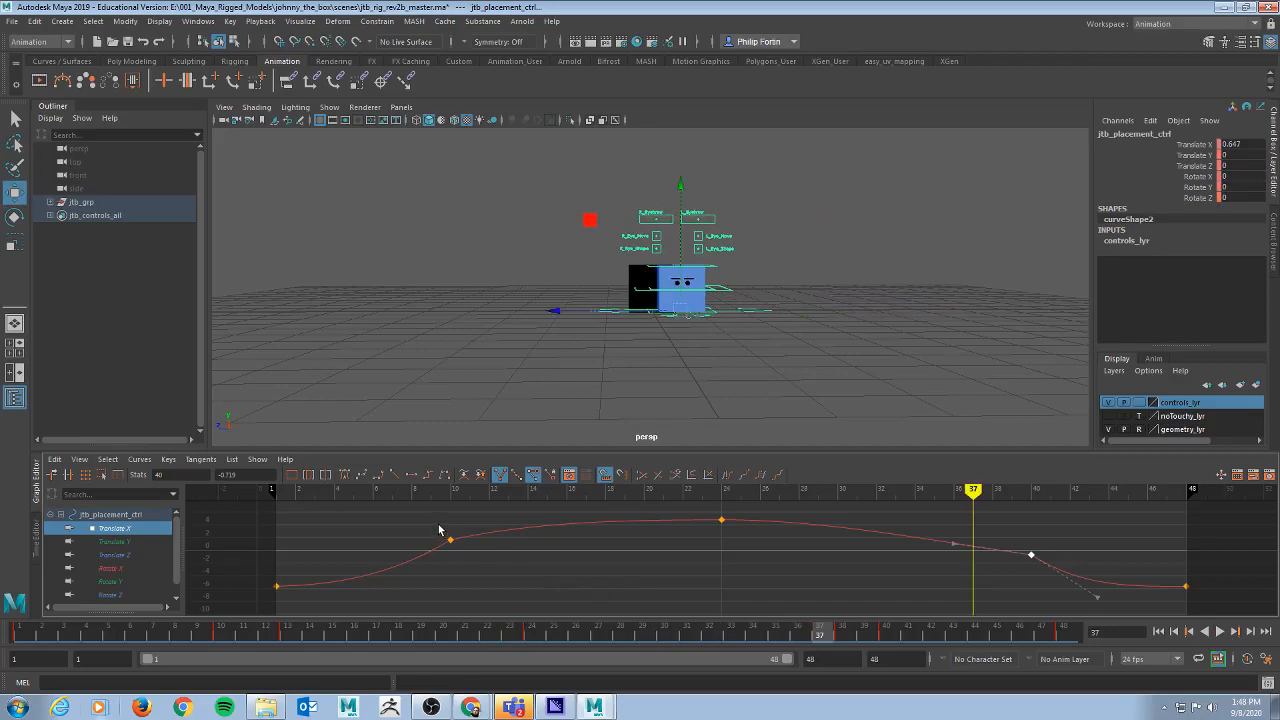
# Step: Try moving the Translate X keys at frames 10 and 40 to frames 16 and 32, raising the incoming tangent at frame 32
pyautogui.moveTo(973, 490); pyautogui.dragTo(722, 492)
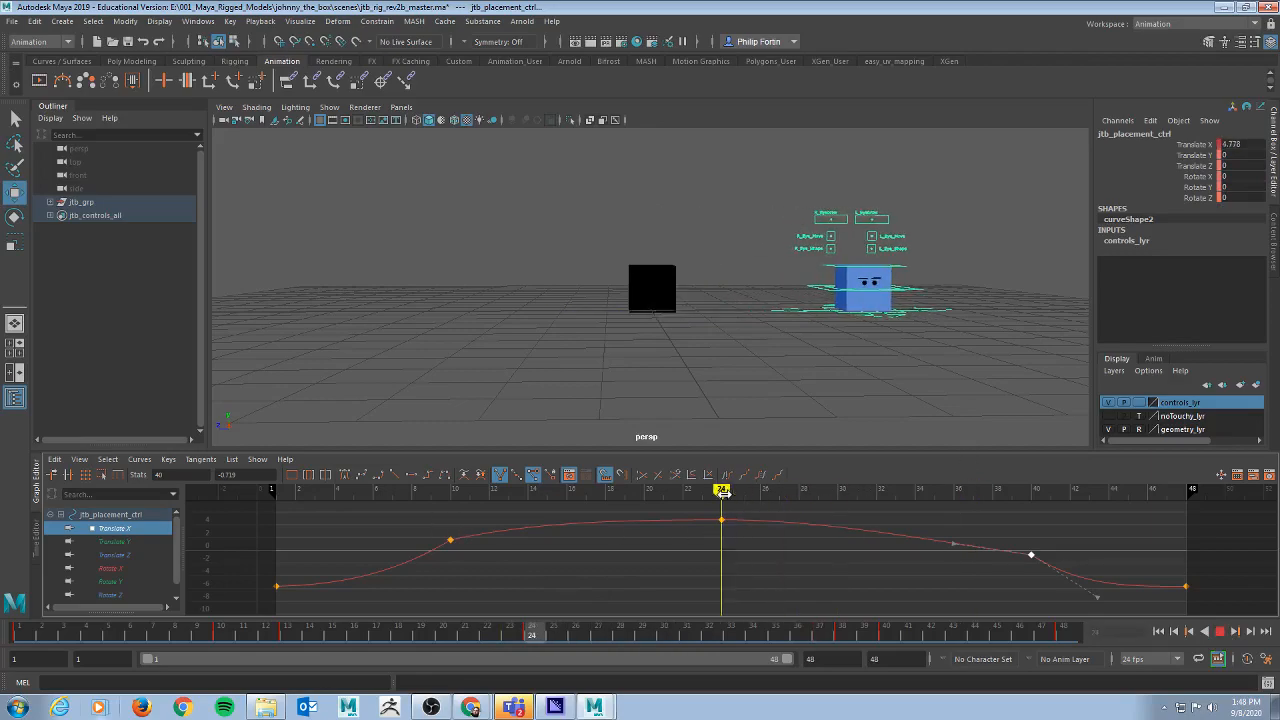
pyautogui.moveTo(609, 500); pyautogui.dragTo(450, 512)
pyautogui.moveTo(505, 571); pyautogui.dragTo(505, 571)
pyautogui.moveTo(451, 540); pyautogui.dragTo(567, 540)
pyautogui.keyDown('shift'); pyautogui.moveTo(956, 561); pyautogui.dragTo(872, 561, button='middle'); pyautogui.keyUp('shift')
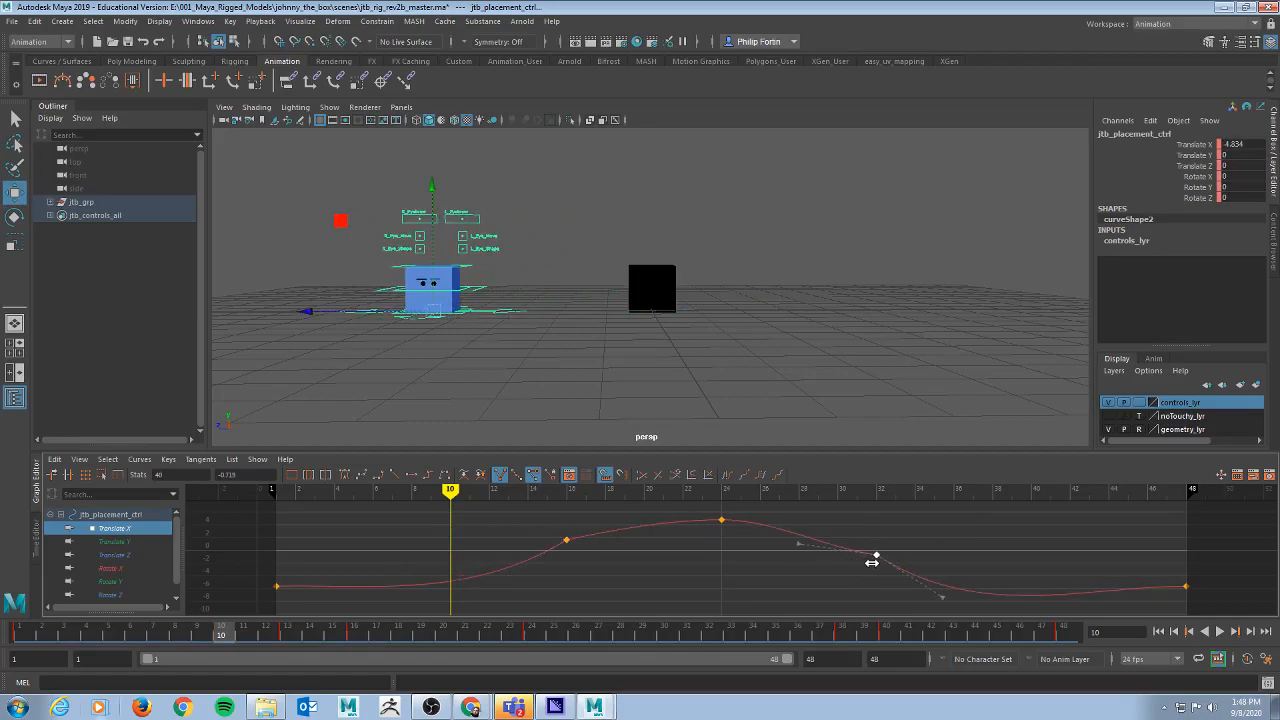
pyautogui.moveTo(822, 521); pyautogui.dragTo(824, 521)
pyautogui.moveTo(800, 544); pyautogui.dragTo(816, 519, button='middle')
# Step: Play the animation, flatten the outgoing Translate X tangent at frame 32, and replay the motion
pyautogui.click(1220, 632)
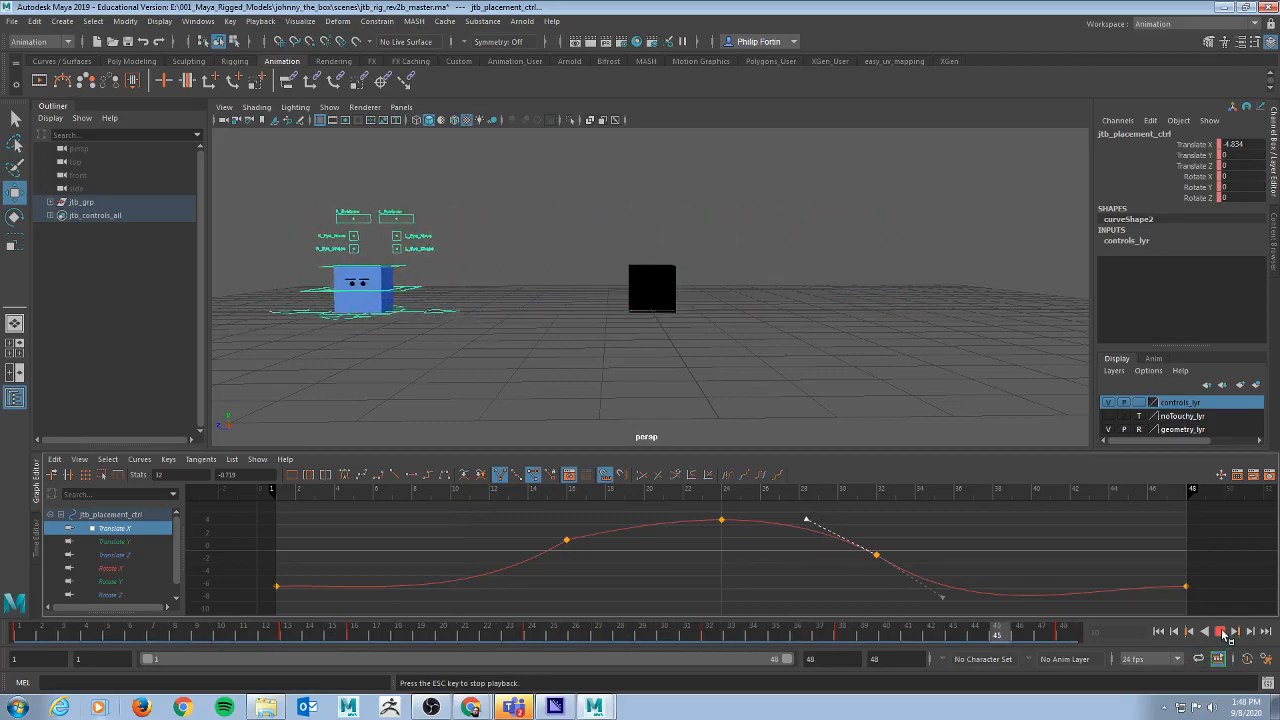
pyautogui.click(1220, 632)
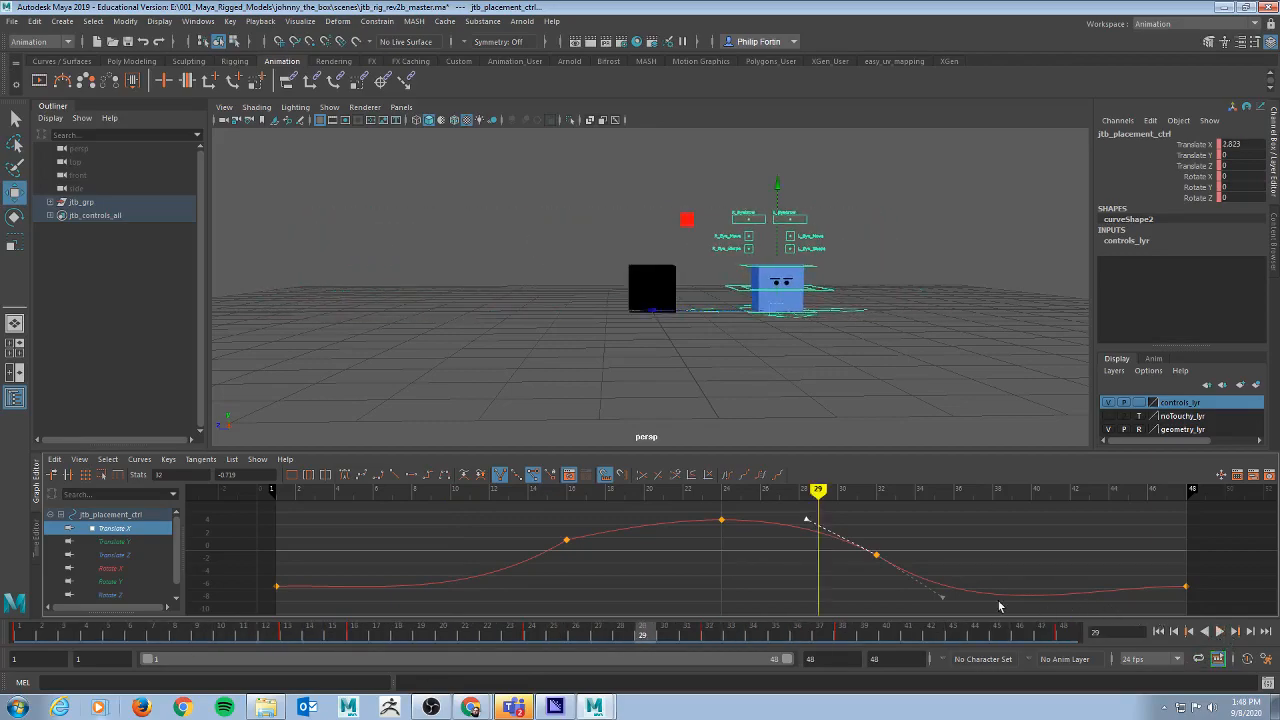
pyautogui.moveTo(943, 599); pyautogui.dragTo(968, 581)
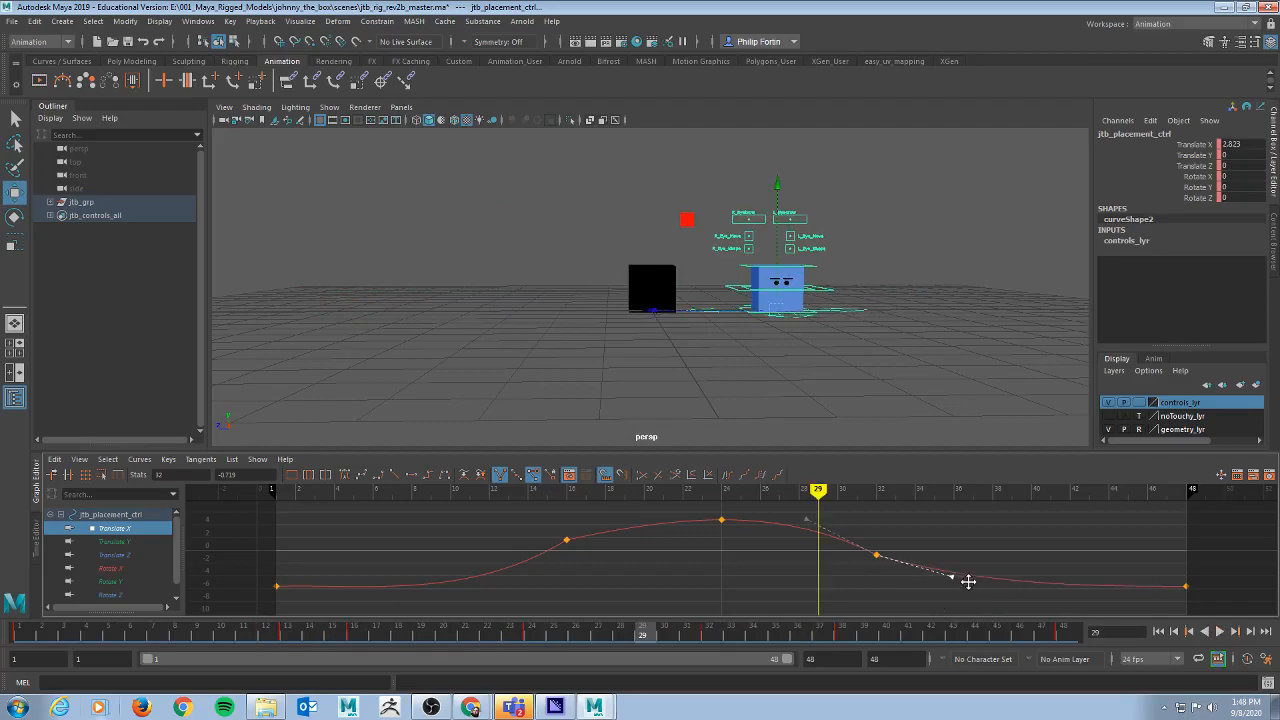
pyautogui.click(1221, 632)
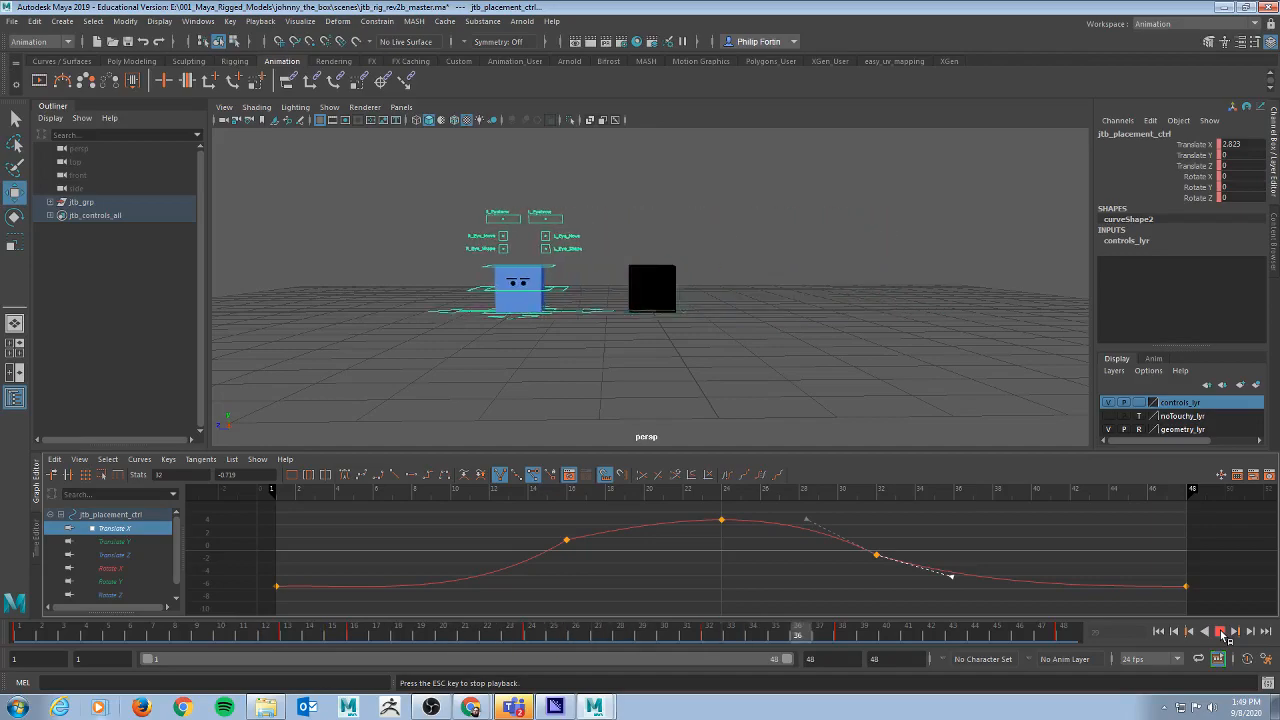
pyautogui.press('Escape')
# Step: Undo the recent tangent and key moves on the Translate X curve, back to keys at frames 10 and 40
pyautogui.hotkey('ctrl', 'z')
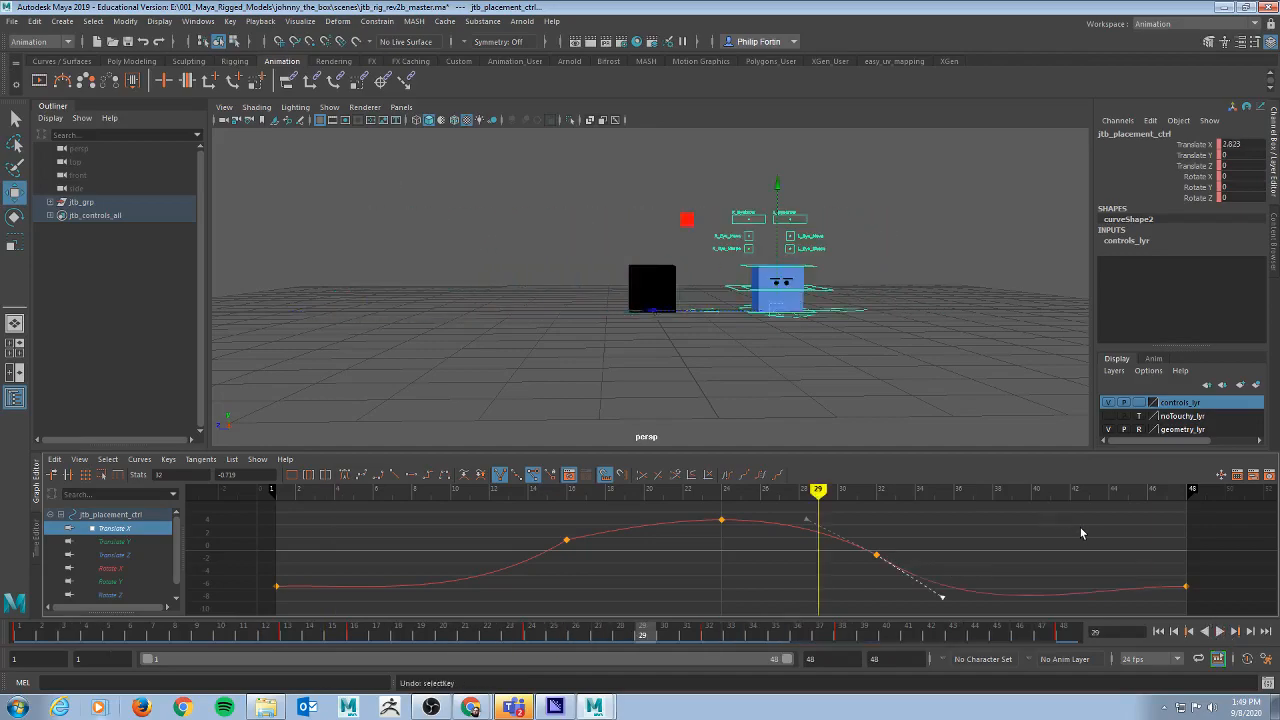
pyautogui.hotkey('ctrl', 'z')
pyautogui.hotkey('ctrl', 'z')
pyautogui.hotkey('ctrl', 'z')
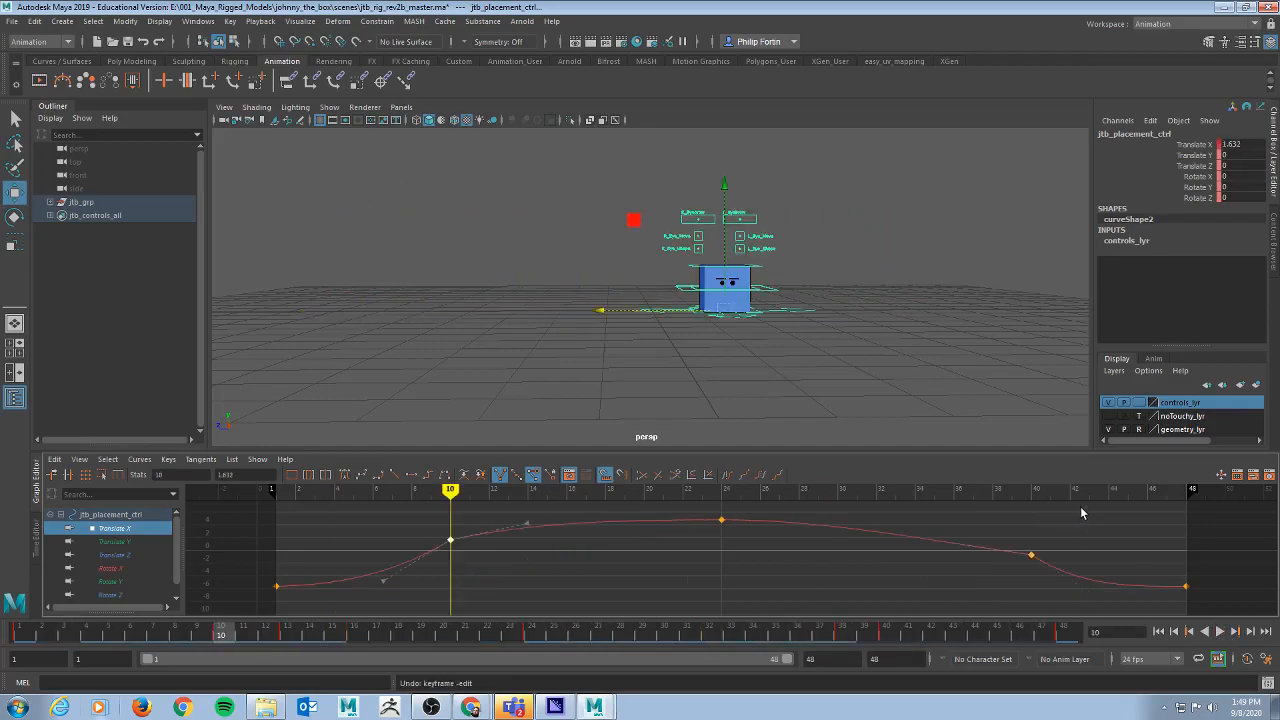
# Step: Replay the animation, deselect the controls, and scrub the box's motion to frame 13 from a higher camera angle
pyautogui.click(1221, 630)
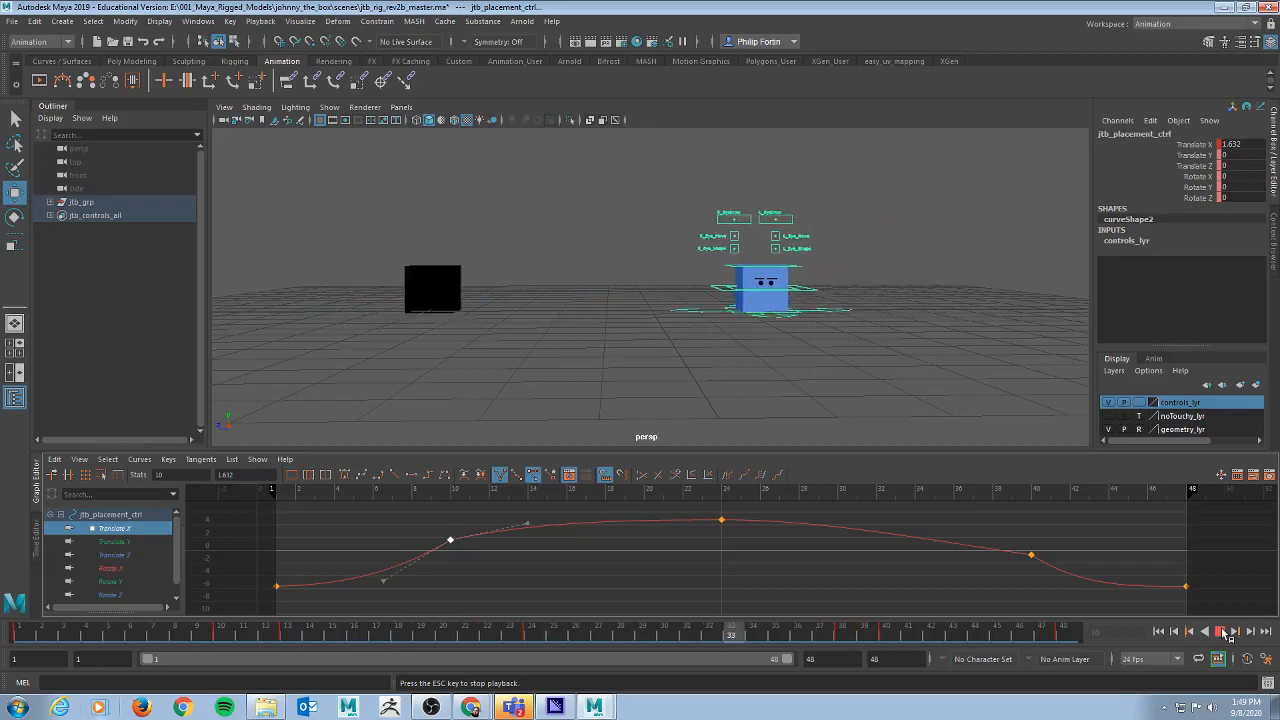
pyautogui.click(1221, 630)
pyautogui.click(666, 287)
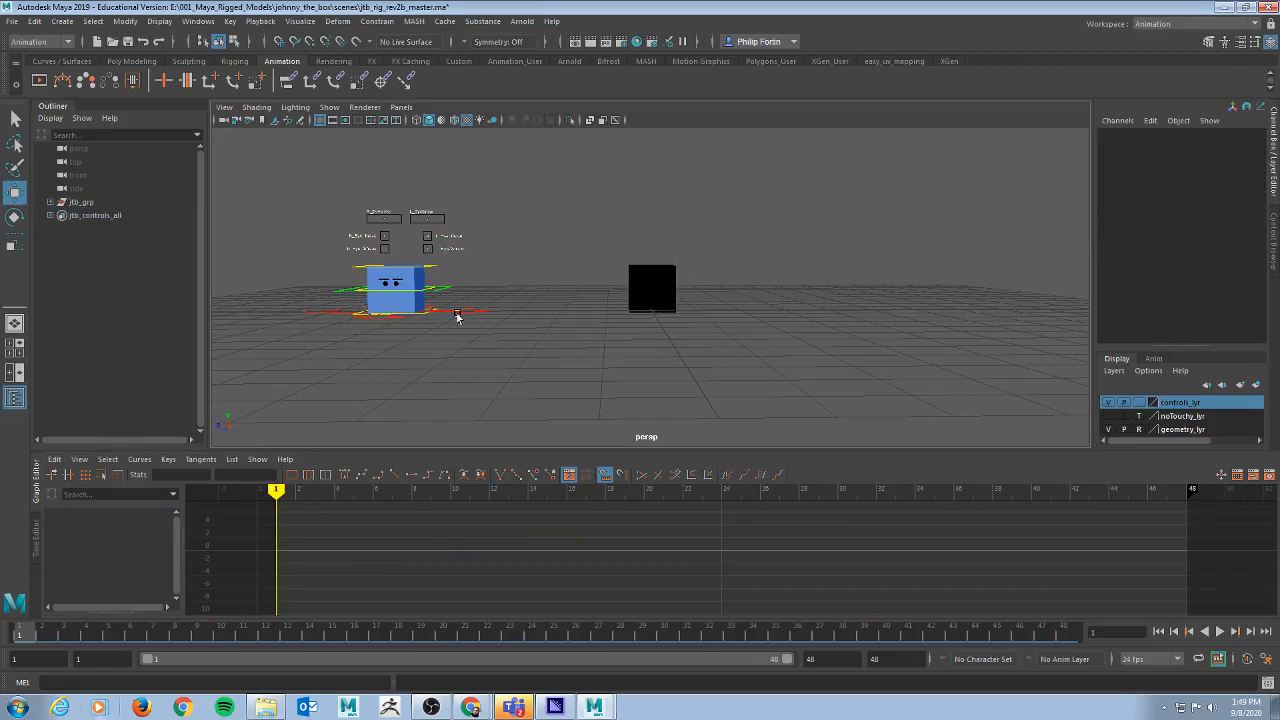
pyautogui.keyDown('alt'); pyautogui.moveTo(416, 380); pyautogui.dragTo(510, 342); pyautogui.keyUp('alt')
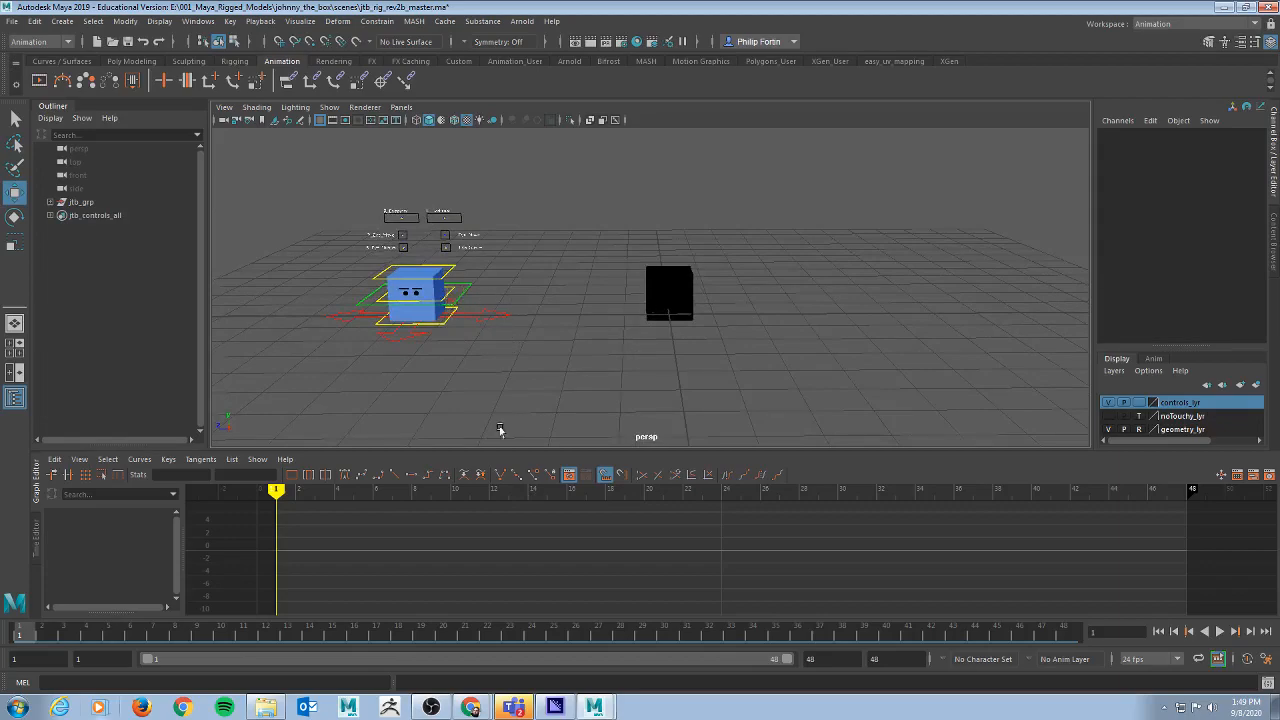
pyautogui.hotkey('alt', 'v')
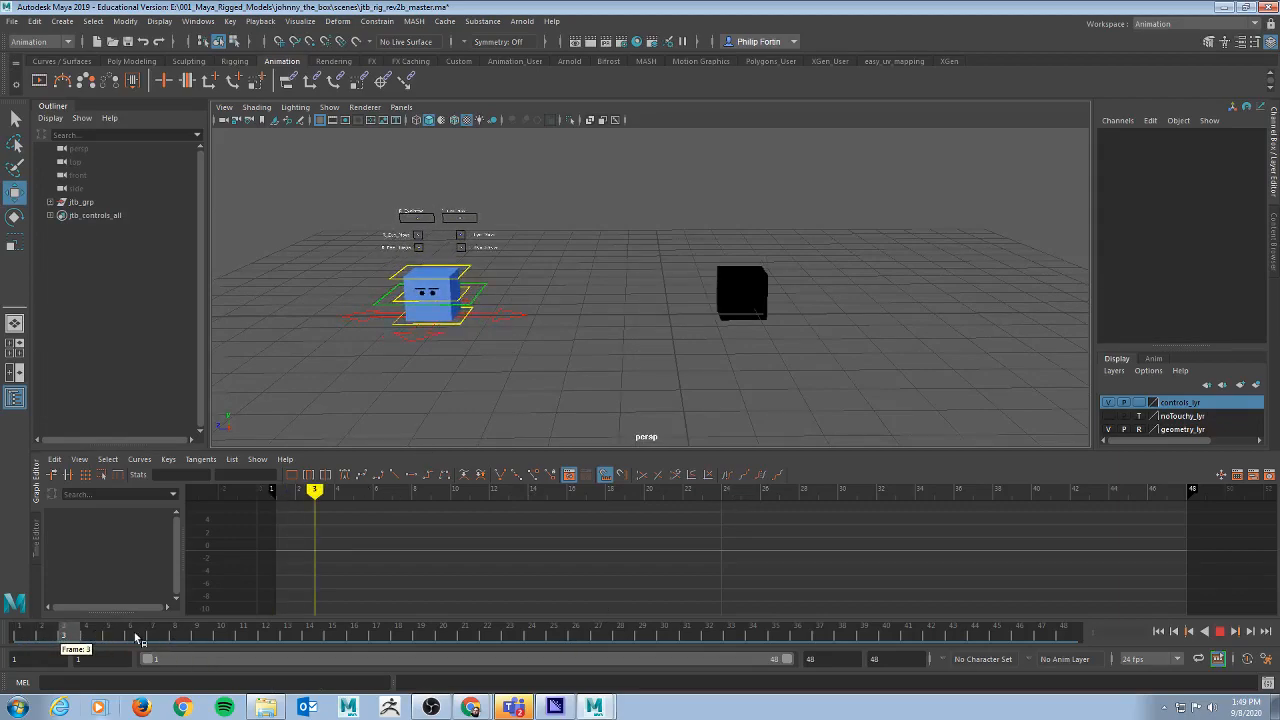
pyautogui.moveTo(676, 643); pyautogui.dragTo(288, 647)
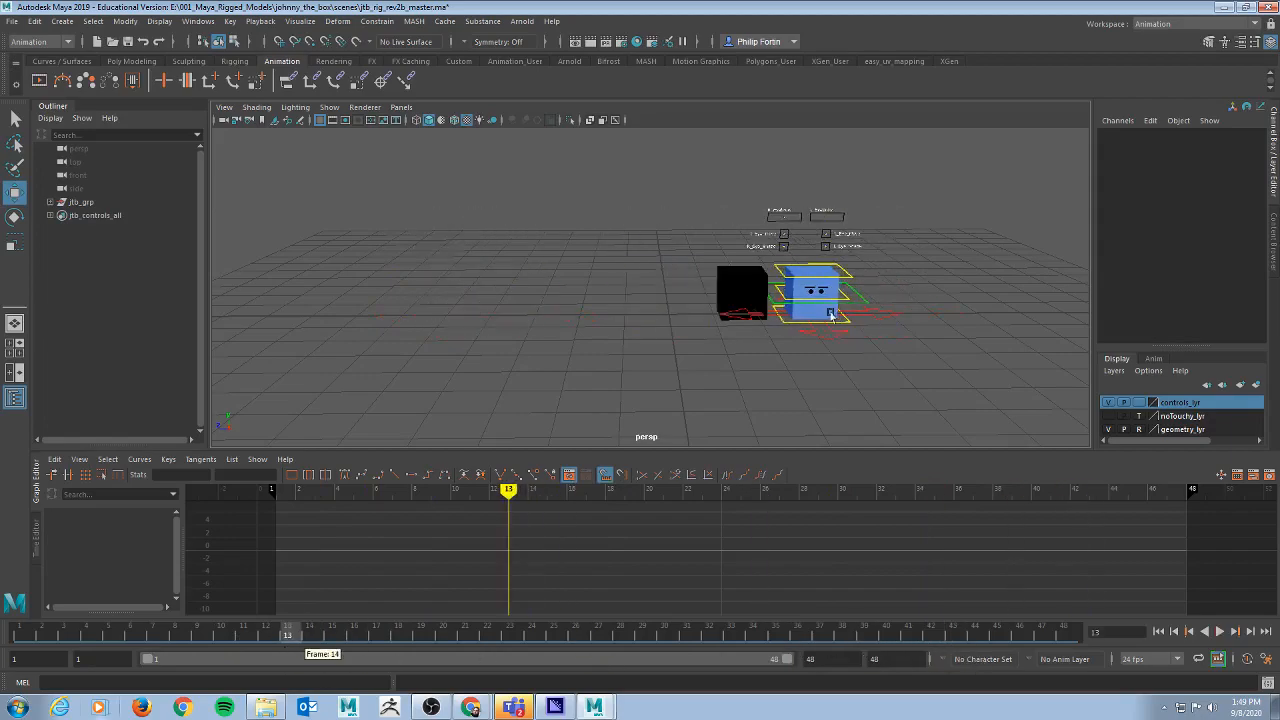
# Step: Select the box's placement control at frame 13, delete it, and undo the deletion
pyautogui.click(755, 322)
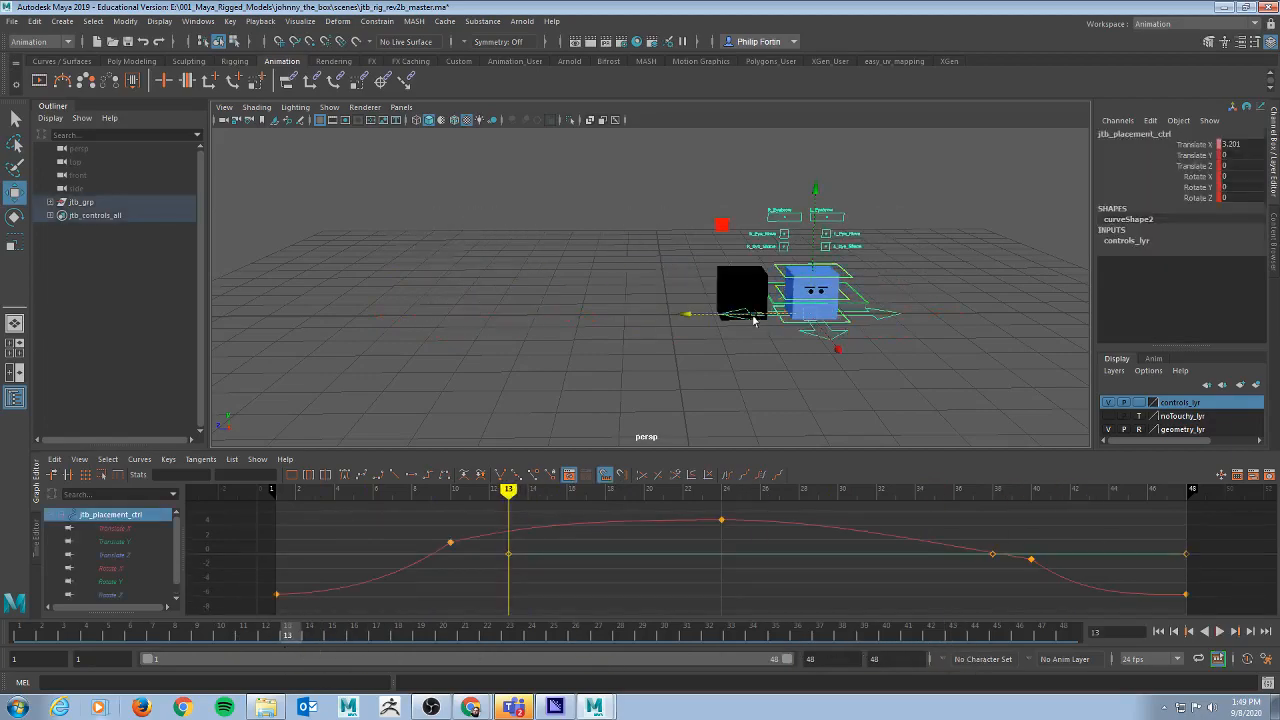
pyautogui.hotkey('alt', 'v')
pyautogui.click(287, 634)
pyautogui.click(114, 541)
pyautogui.press('Delete')
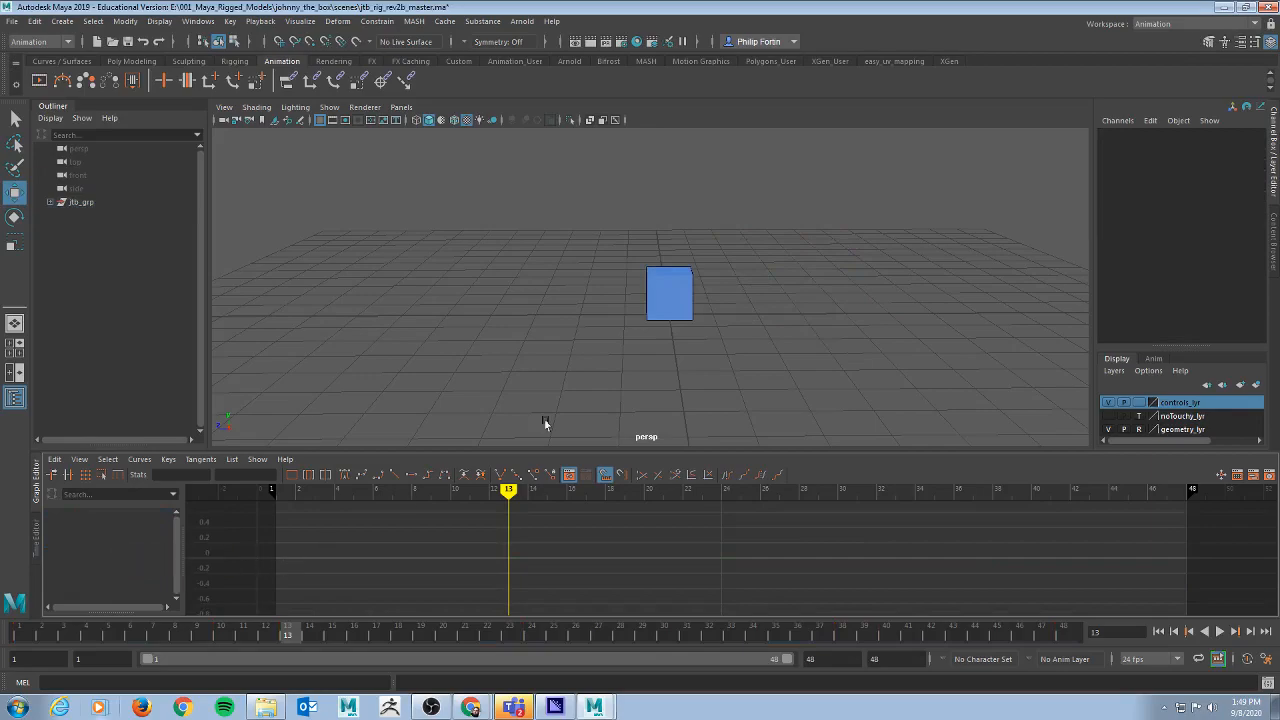
pyautogui.hotkey('ctrl', 'z')
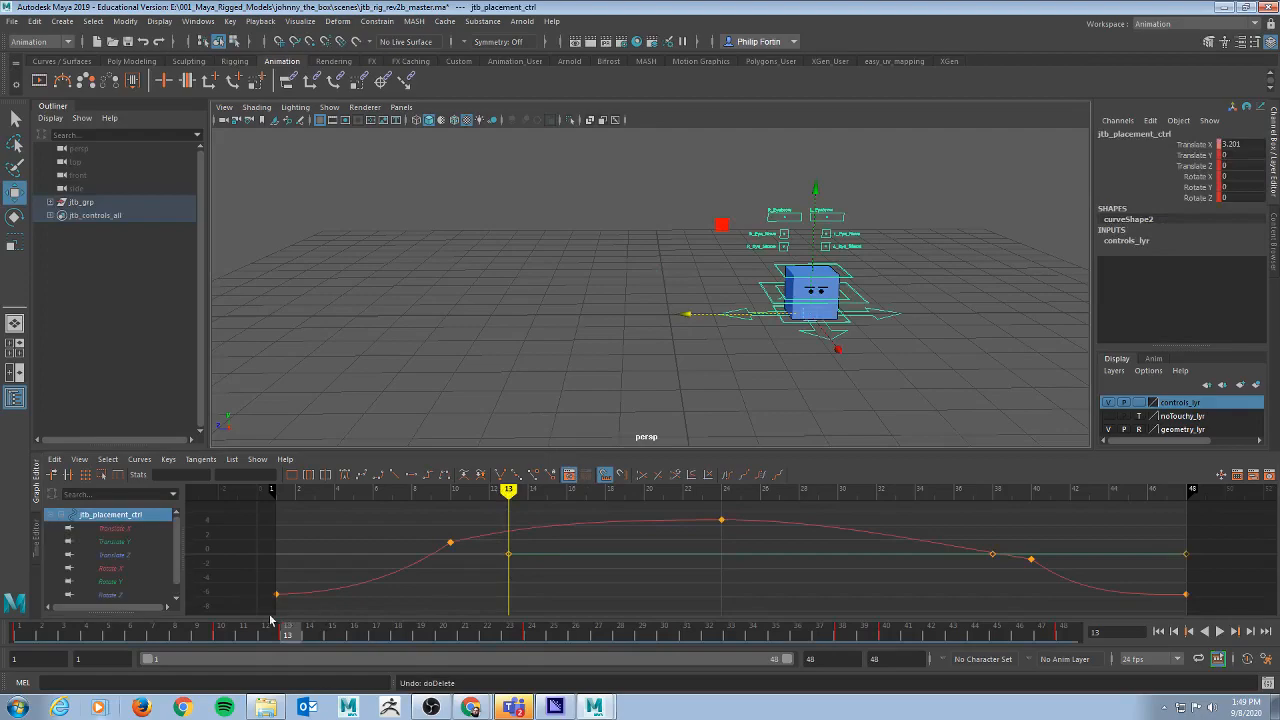
# Step: Scrub between frames 1 and 10 to review the box's first move, stopping at frame 10
pyautogui.hotkey('alt', 'v')
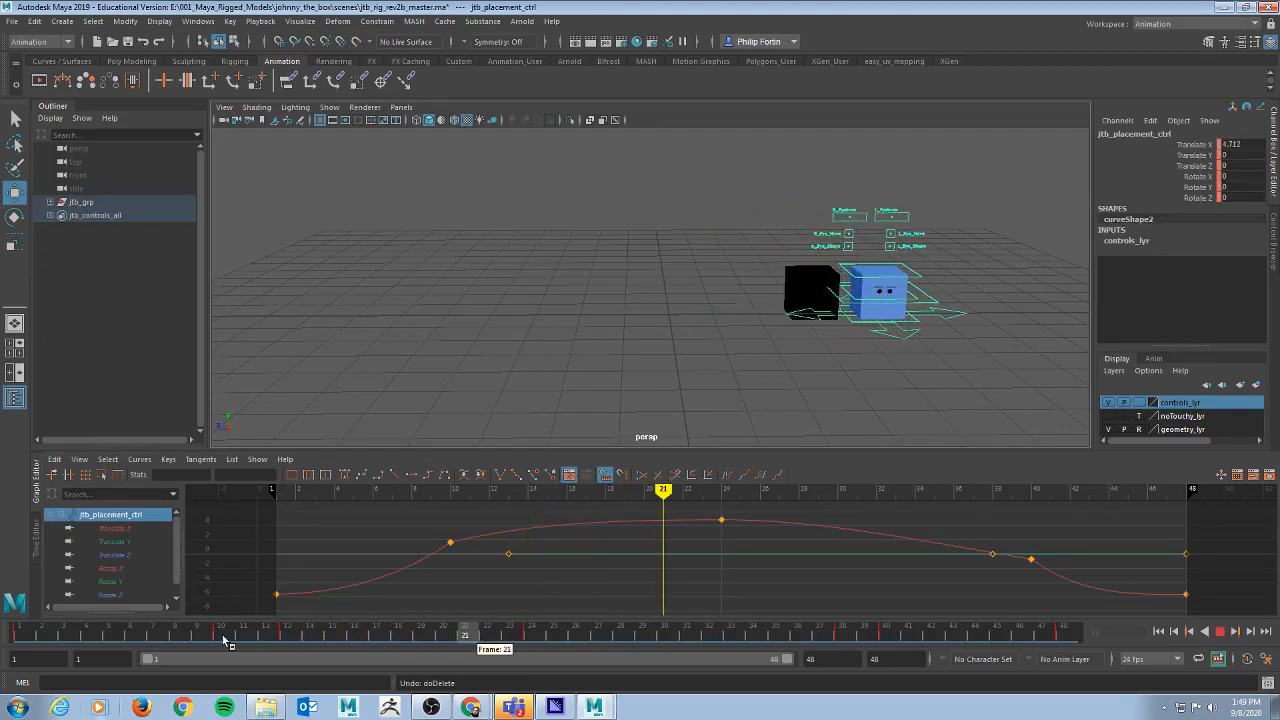
pyautogui.click(222, 634)
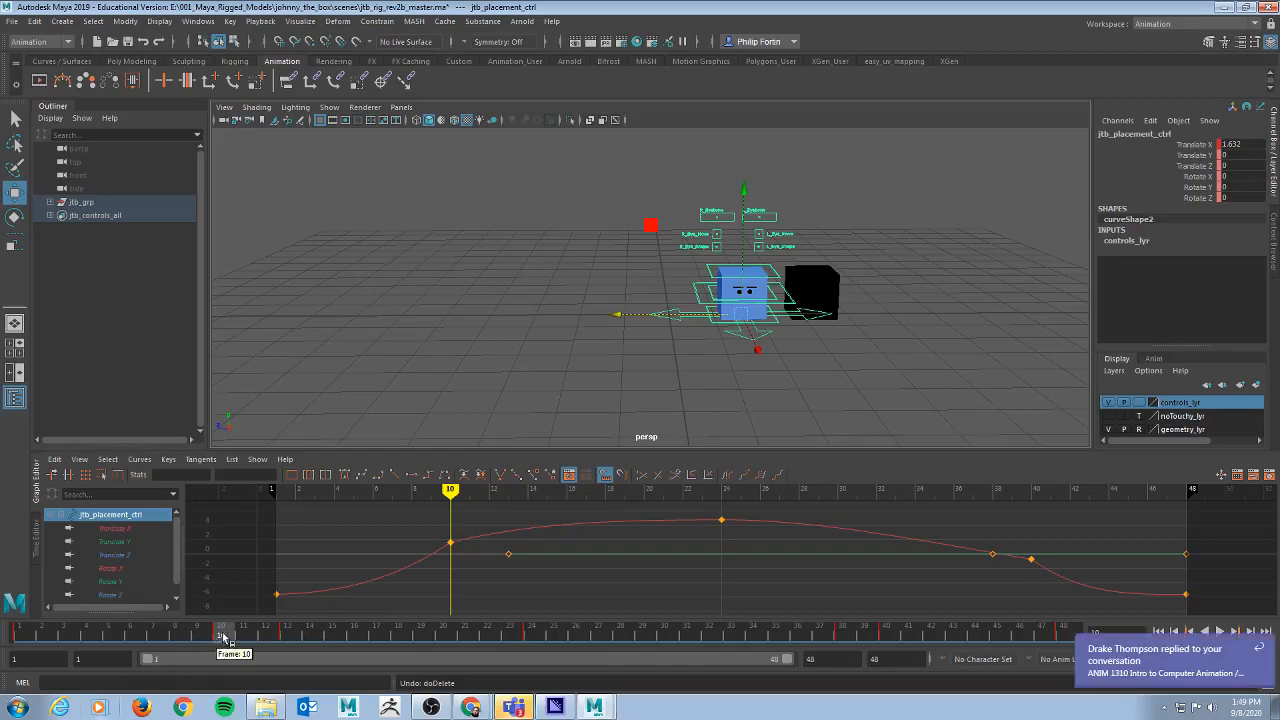
pyautogui.hotkey('alt', 'v')
pyautogui.moveTo(238, 636); pyautogui.dragTo(3, 634)
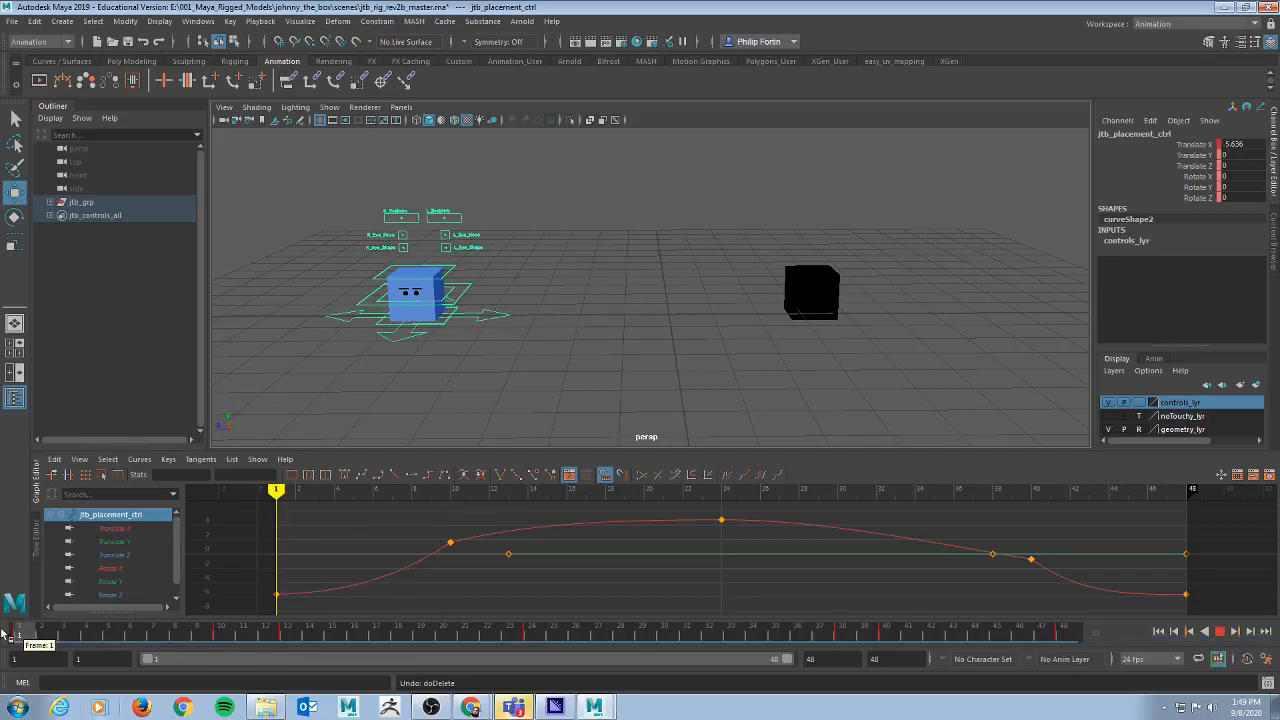
pyautogui.moveTo(3, 633); pyautogui.dragTo(4, 633)
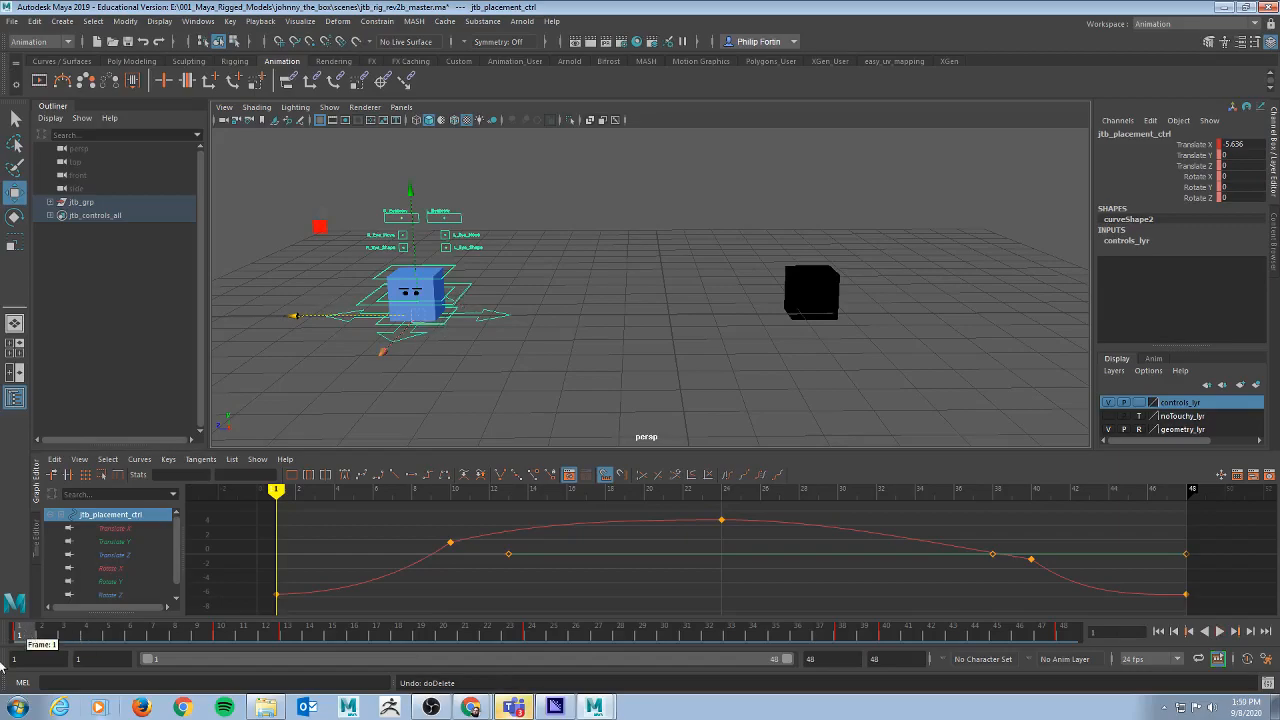
pyautogui.moveTo(30, 635); pyautogui.dragTo(224, 635)
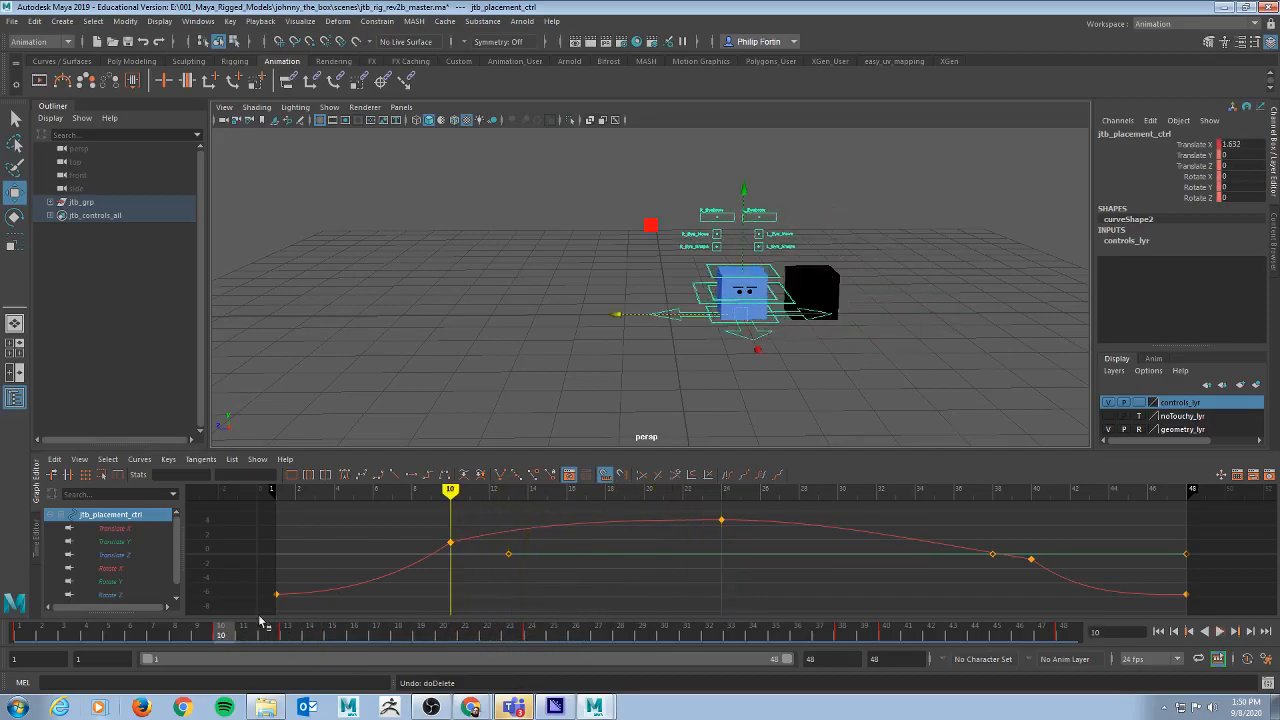
# Step: Bend the box's upper control backward at frame 10 to about -0.7 Translate X and 46° Rotate Z, and key the pose
pyautogui.click(720, 281)
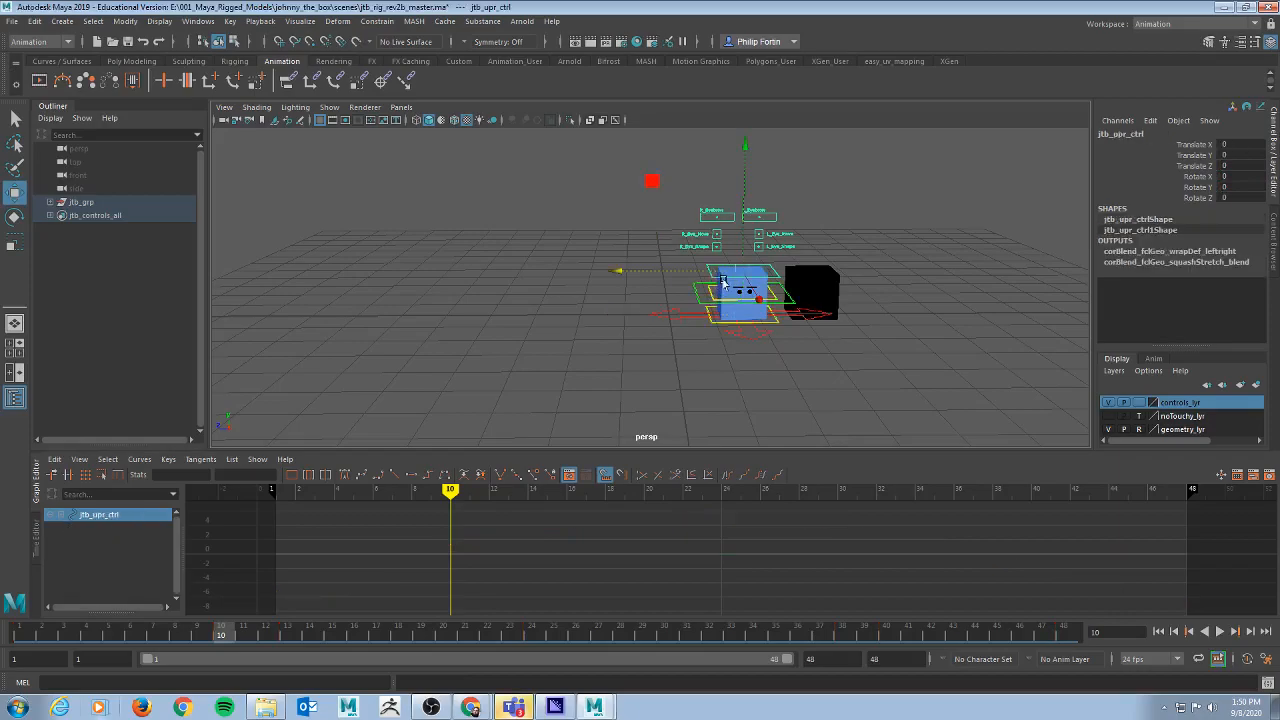
pyautogui.press('e')
pyautogui.moveTo(643, 209); pyautogui.dragTo(580, 274)
pyautogui.press('w')
pyautogui.press('e')
pyautogui.moveTo(600, 219); pyautogui.dragTo(592, 287)
pyautogui.press('s')
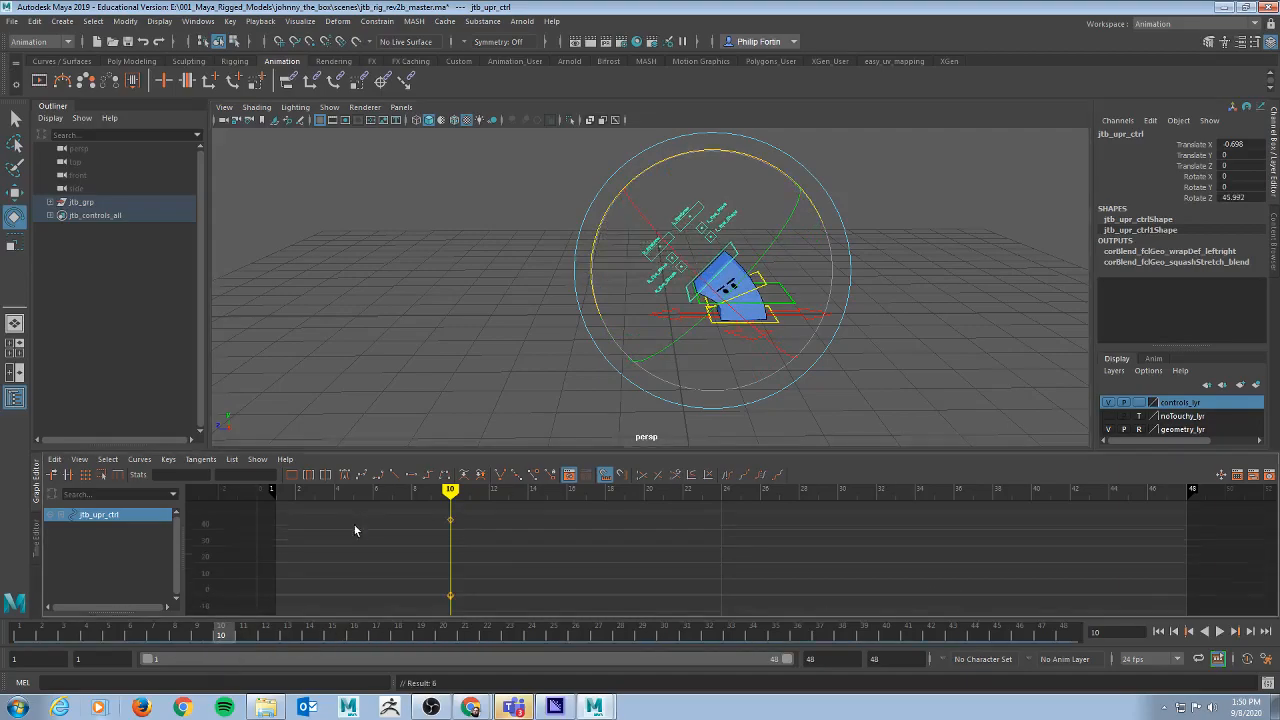
# Step: At frame 1, reset the upper control's Translate X and Rotate Z to 0 and key the upright pose
pyautogui.moveTo(300, 634); pyautogui.dragTo(5, 641)
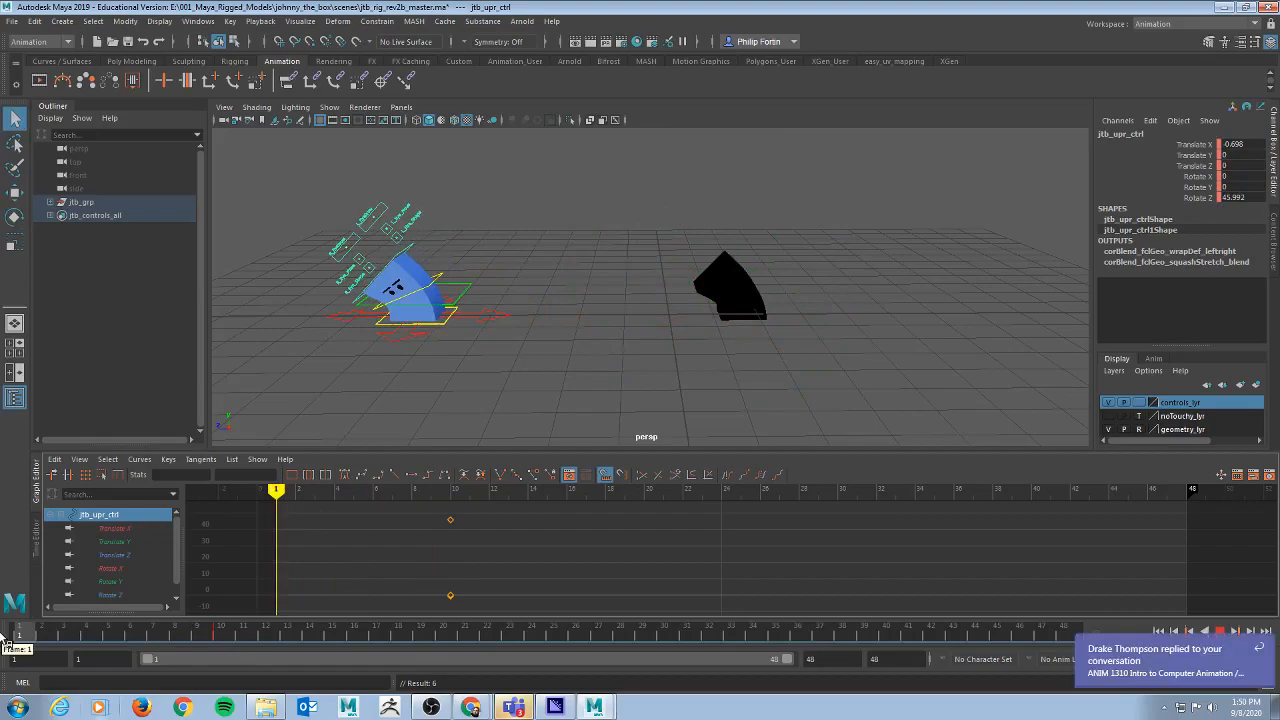
pyautogui.doubleClick(1233, 142)
pyautogui.press('Return')
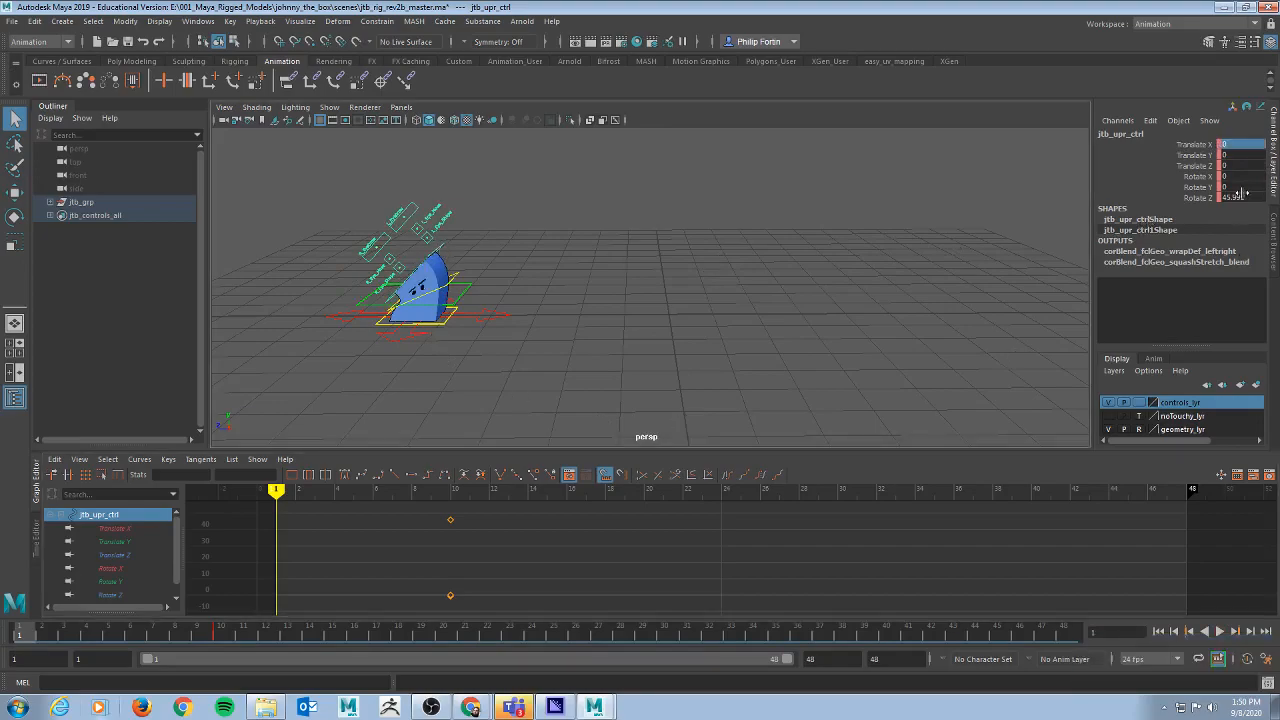
pyautogui.doubleClick(1240, 197)
pyautogui.write('0')
pyautogui.press('Return')
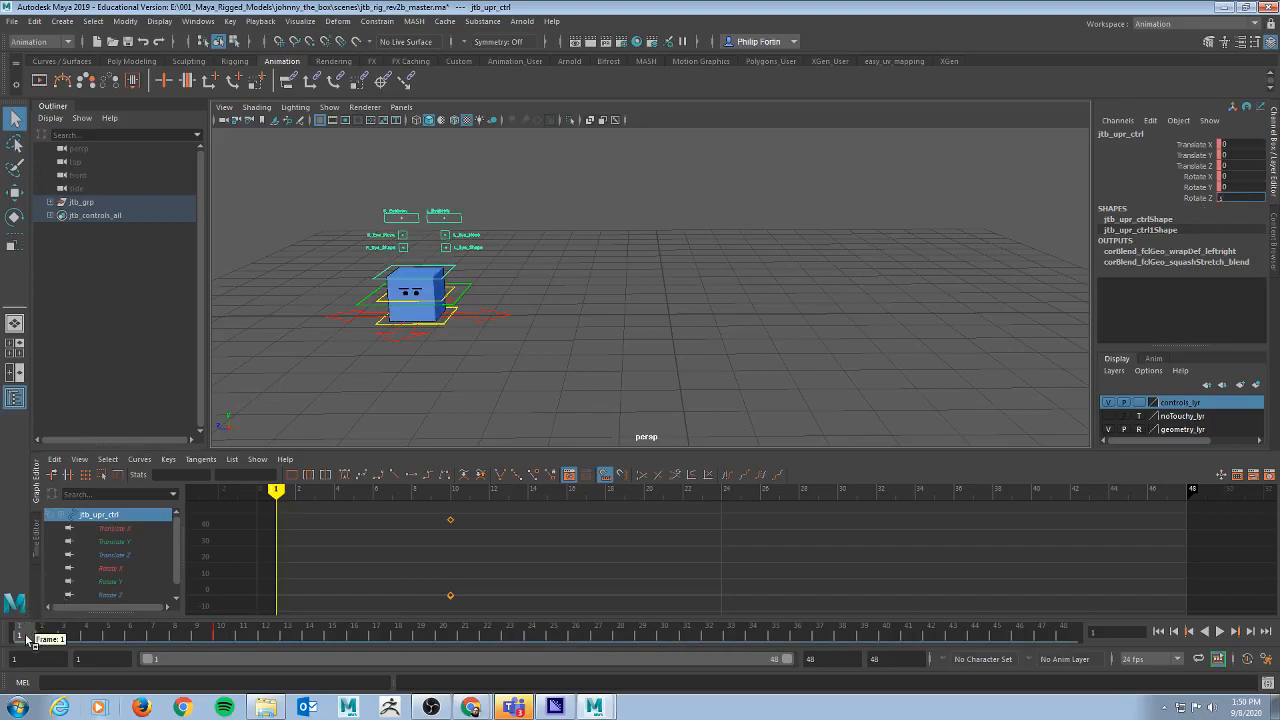
pyautogui.click(1193, 145)
pyautogui.press('s')
# Step: Try easing the upper control's bend at frame 24 to about -0.34 Translate X and 40° Rotate Z
pyautogui.moveTo(45, 636); pyautogui.dragTo(509, 648)
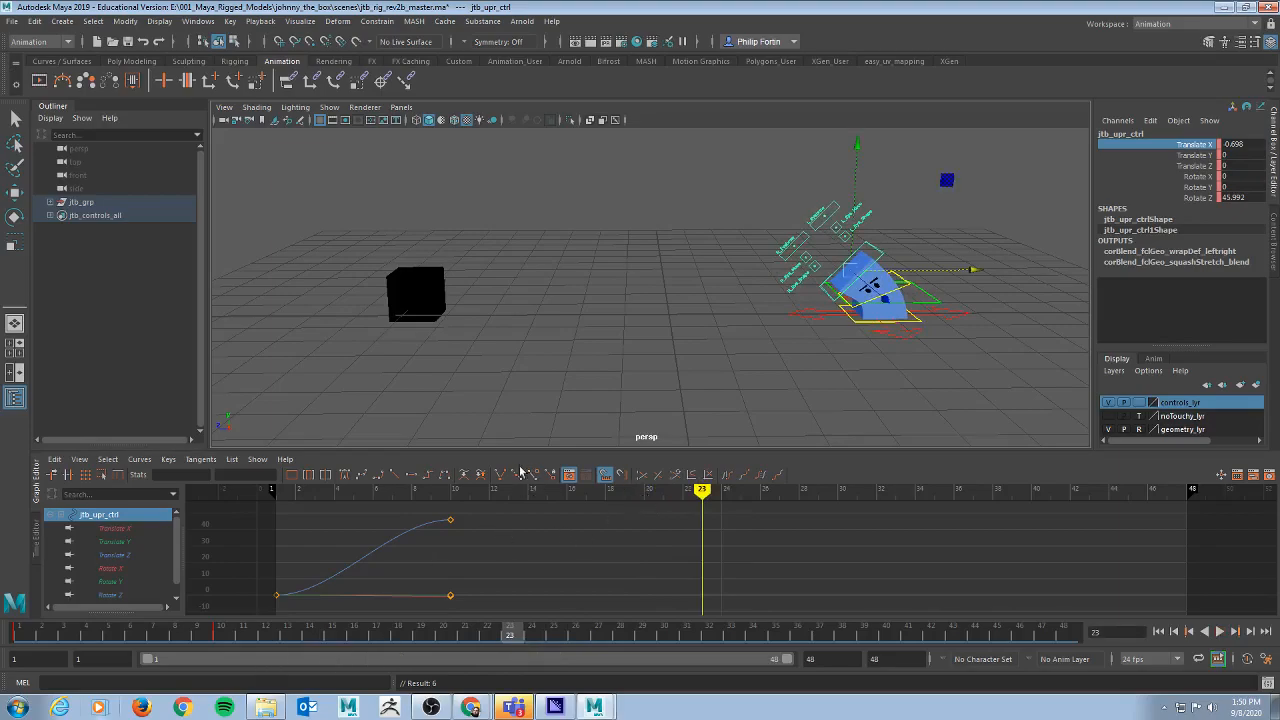
pyautogui.click(914, 345)
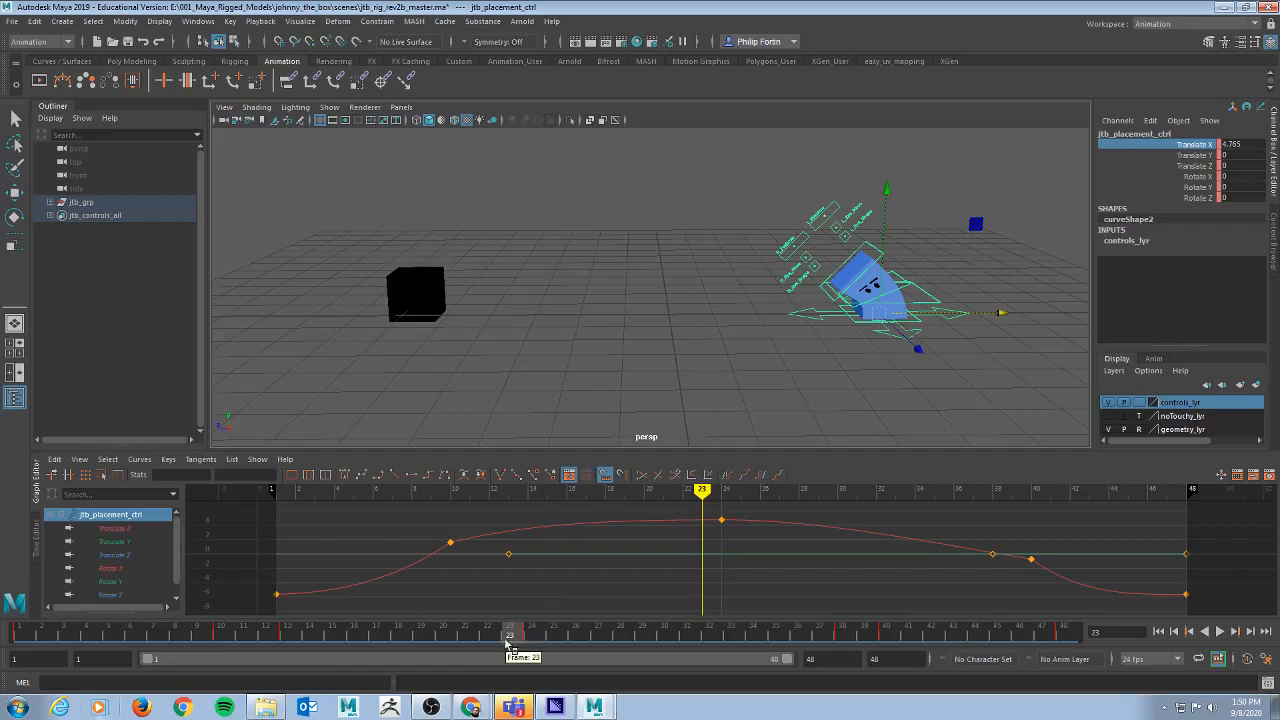
pyautogui.moveTo(511, 634); pyautogui.dragTo(532, 635)
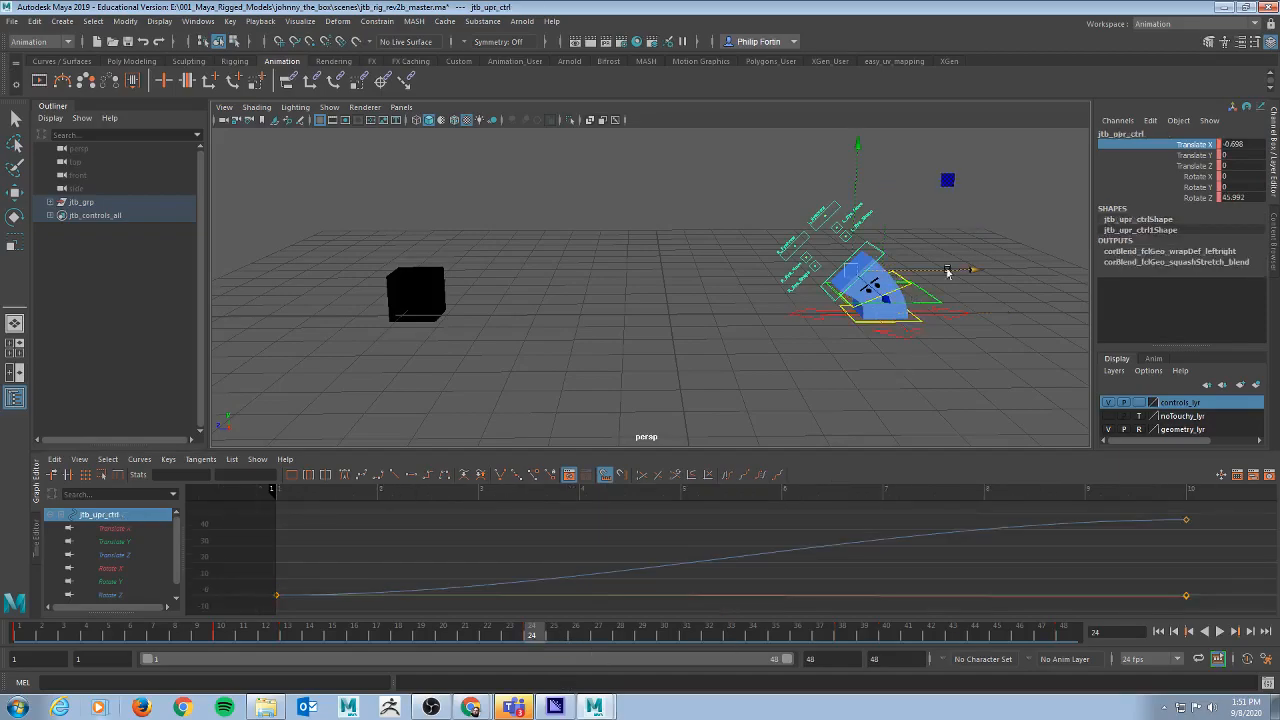
pyautogui.moveTo(977, 268); pyautogui.dragTo(986, 273)
pyautogui.press('e')
pyautogui.moveTo(791, 162); pyautogui.dragTo(812, 163)
pyautogui.press('w')
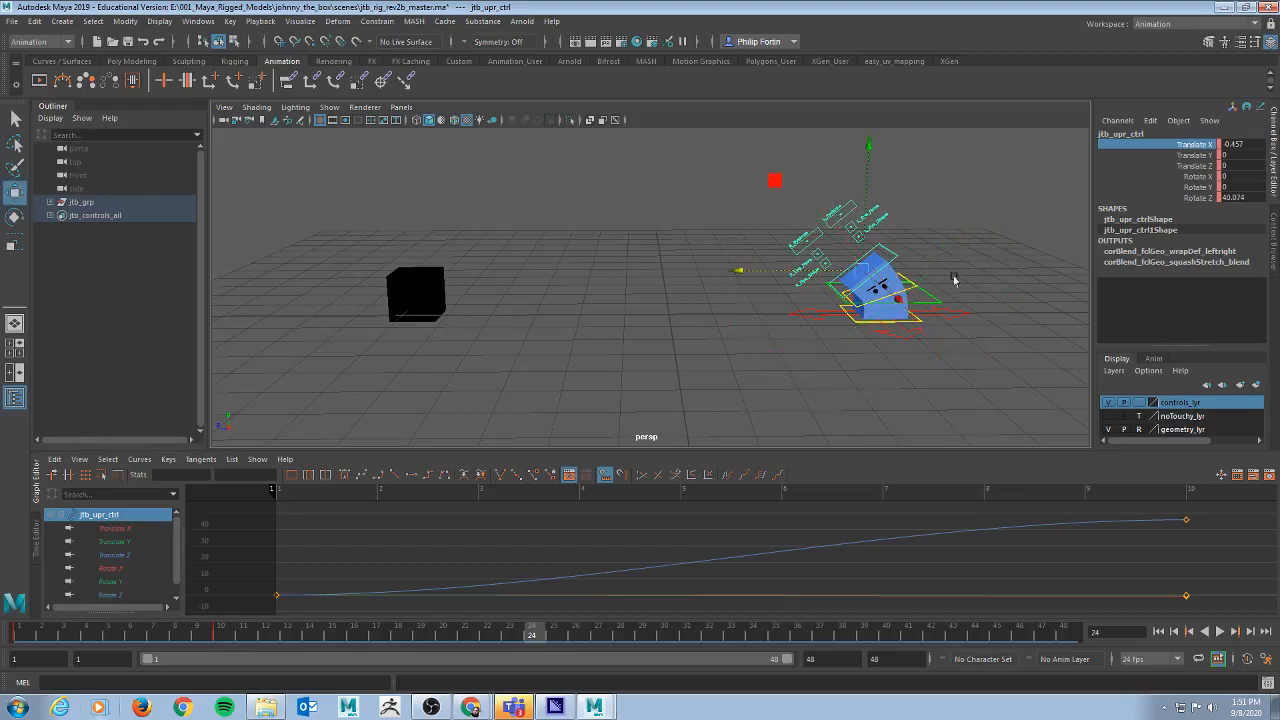
pyautogui.moveTo(738, 270); pyautogui.dragTo(749, 270)
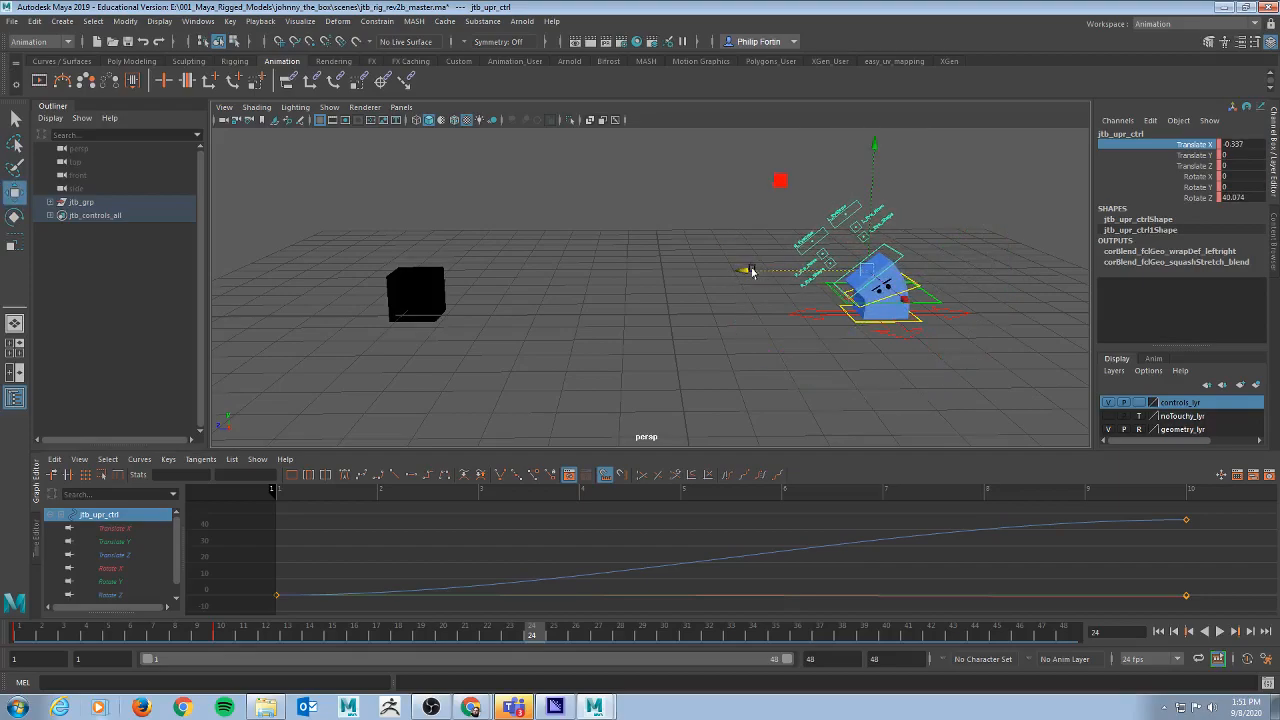
pyautogui.hotkey('alt', 'v')
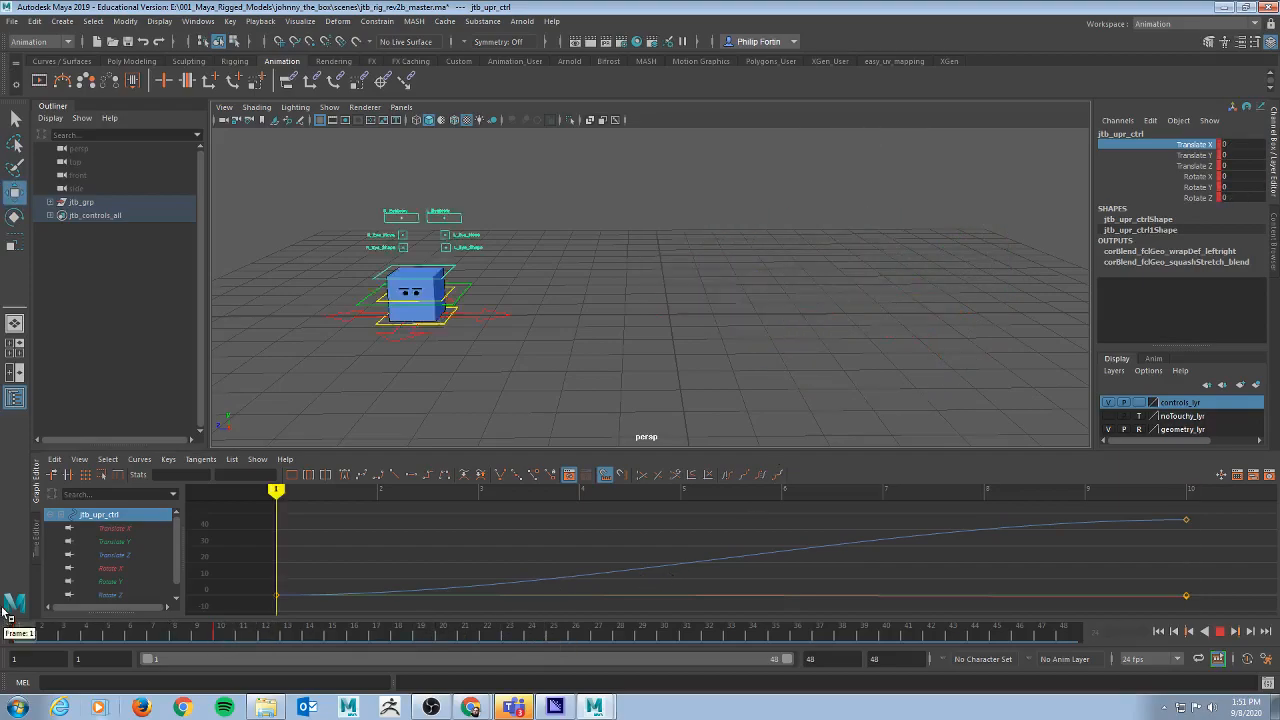
# Step: Go to frame 24 using the placement control's keys as reference, and key the upper control's existing bend there
pyautogui.click(490, 636)
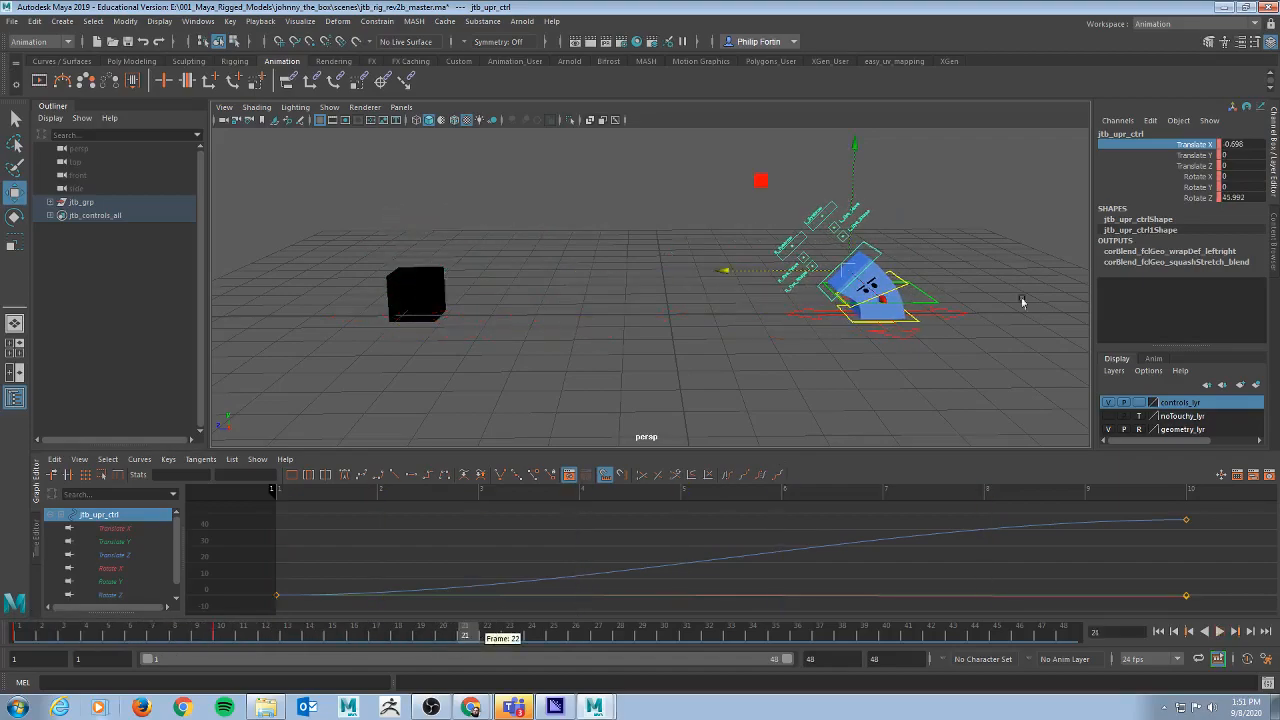
pyautogui.click(803, 318)
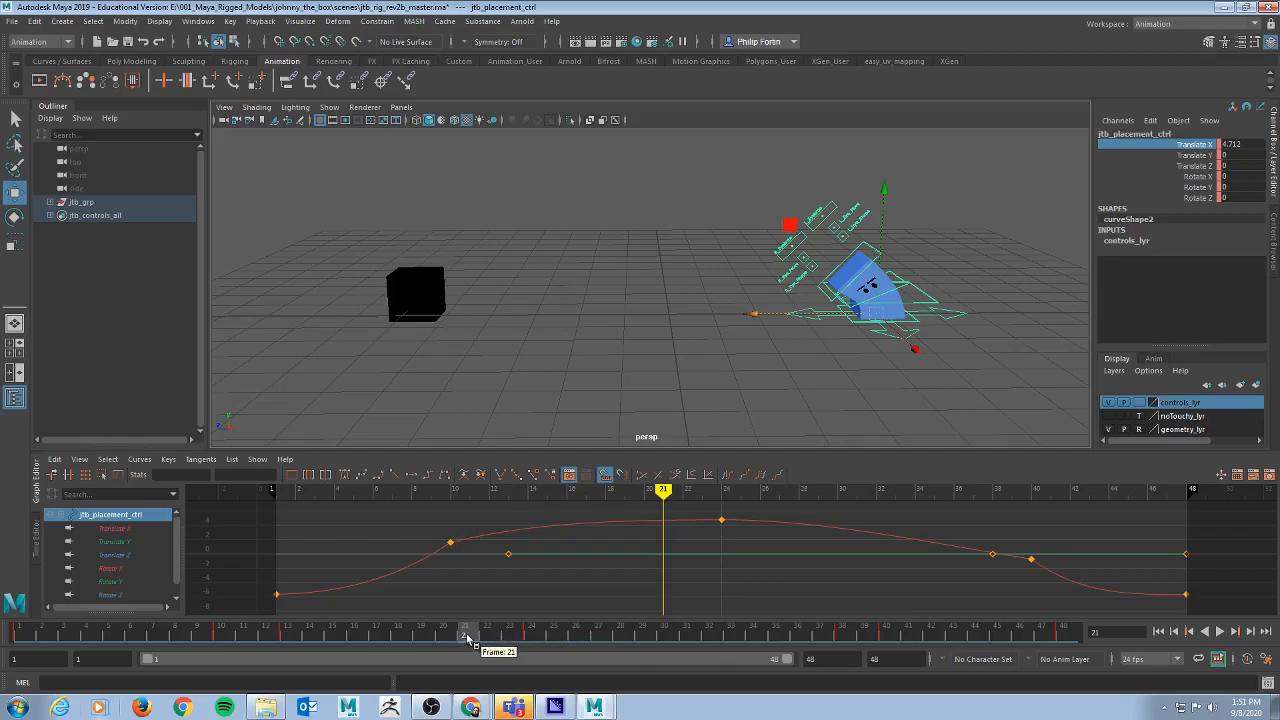
pyautogui.hotkey('alt', 'v')
pyautogui.click(531, 637)
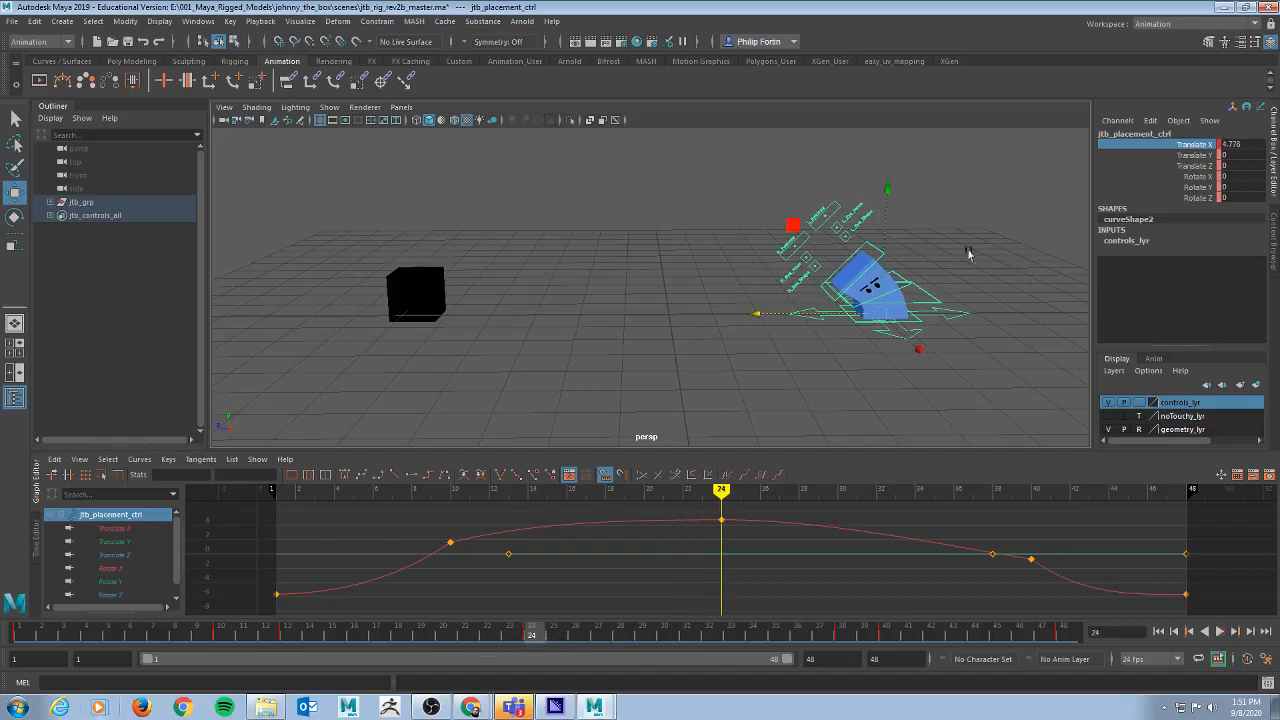
pyautogui.click(870, 246)
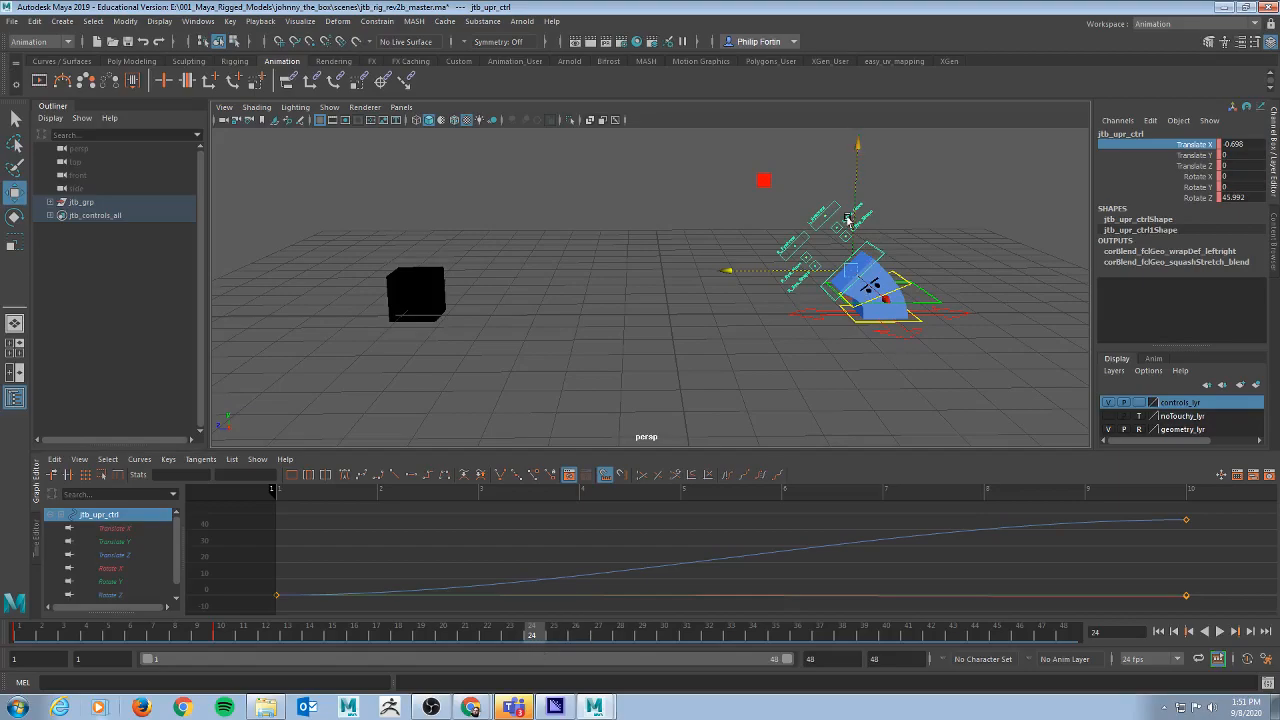
pyautogui.click(888, 249)
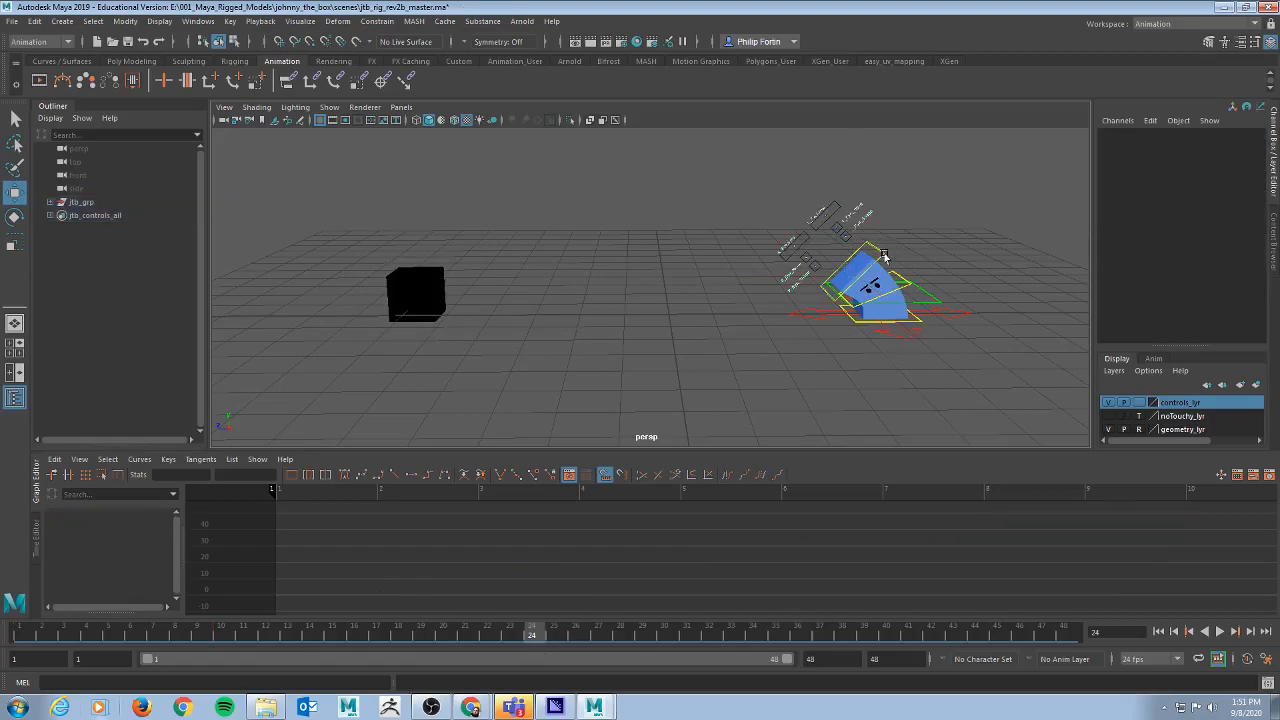
pyautogui.click(885, 258)
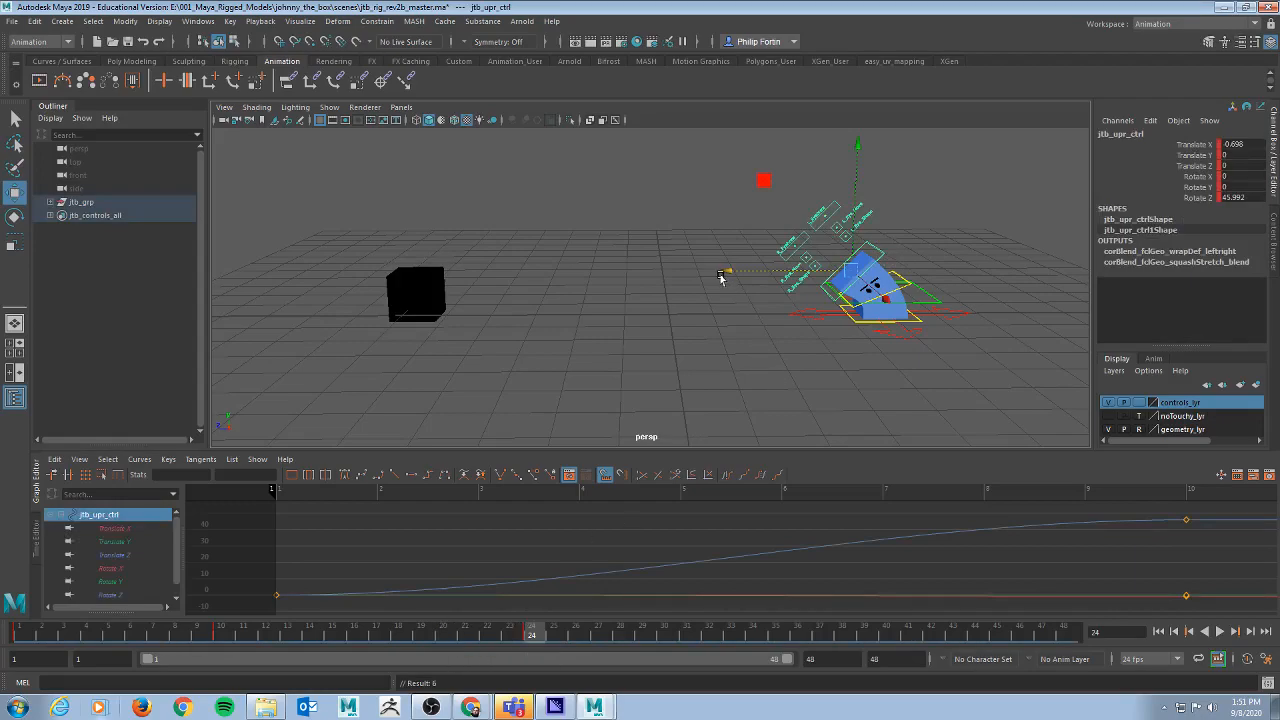
# Step: Try shifting the upper control slightly along X at frame 24, and scrub the frames that follow
pyautogui.moveTo(727, 274); pyautogui.dragTo(742, 271)
pyautogui.hotkey('alt', 'v')
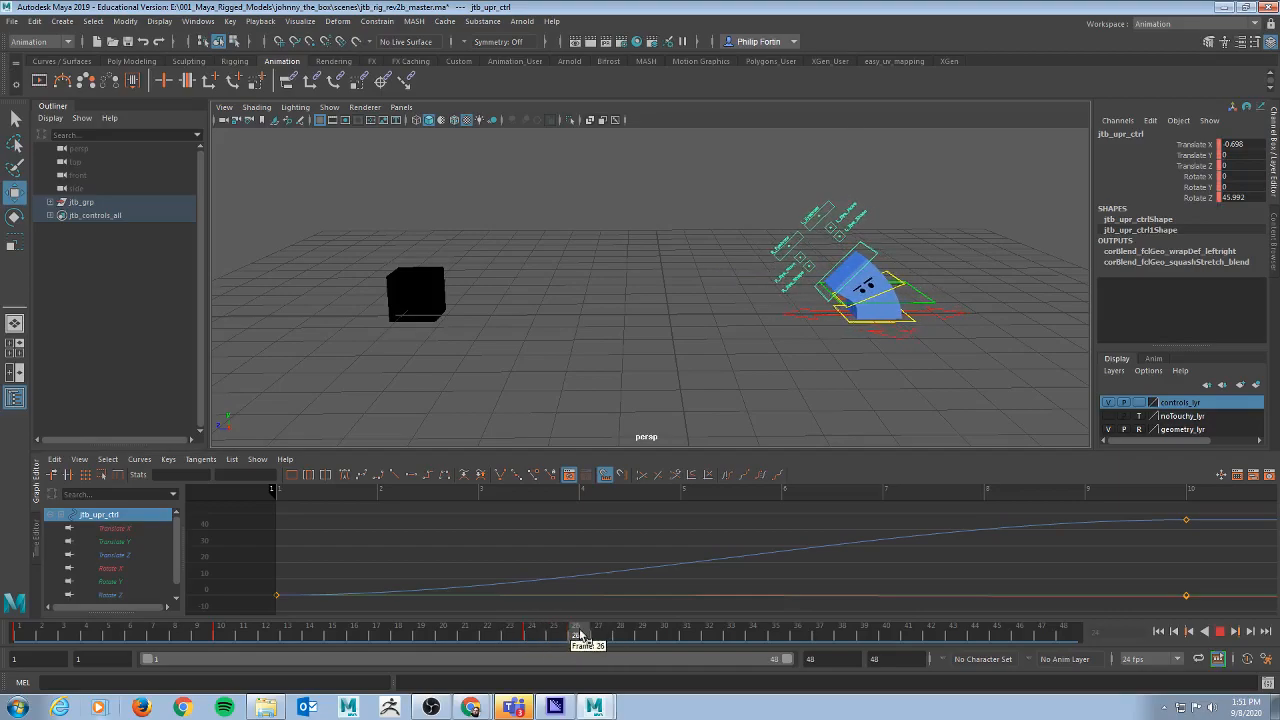
pyautogui.moveTo(612, 632); pyautogui.dragTo(533, 632)
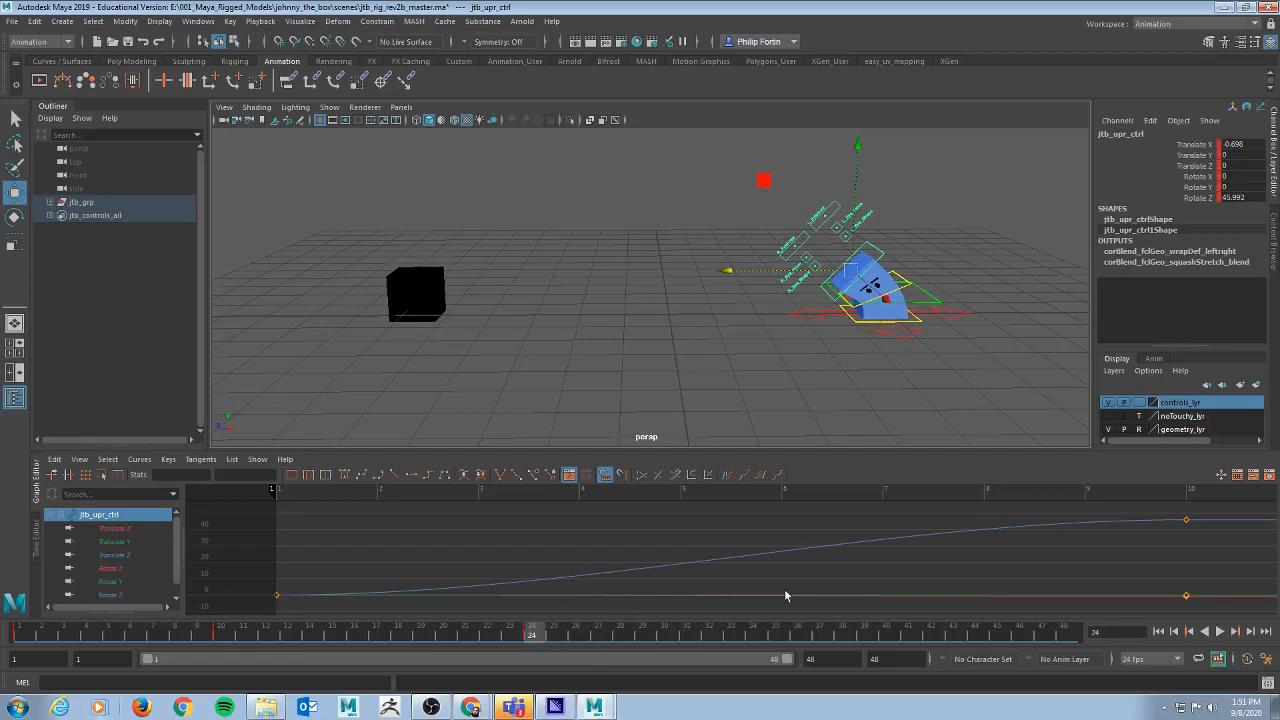
# Step: Go to frame 38 using the placement control's keys as reference, key the upper control's bent pose, and deselect it
pyautogui.click(812, 317)
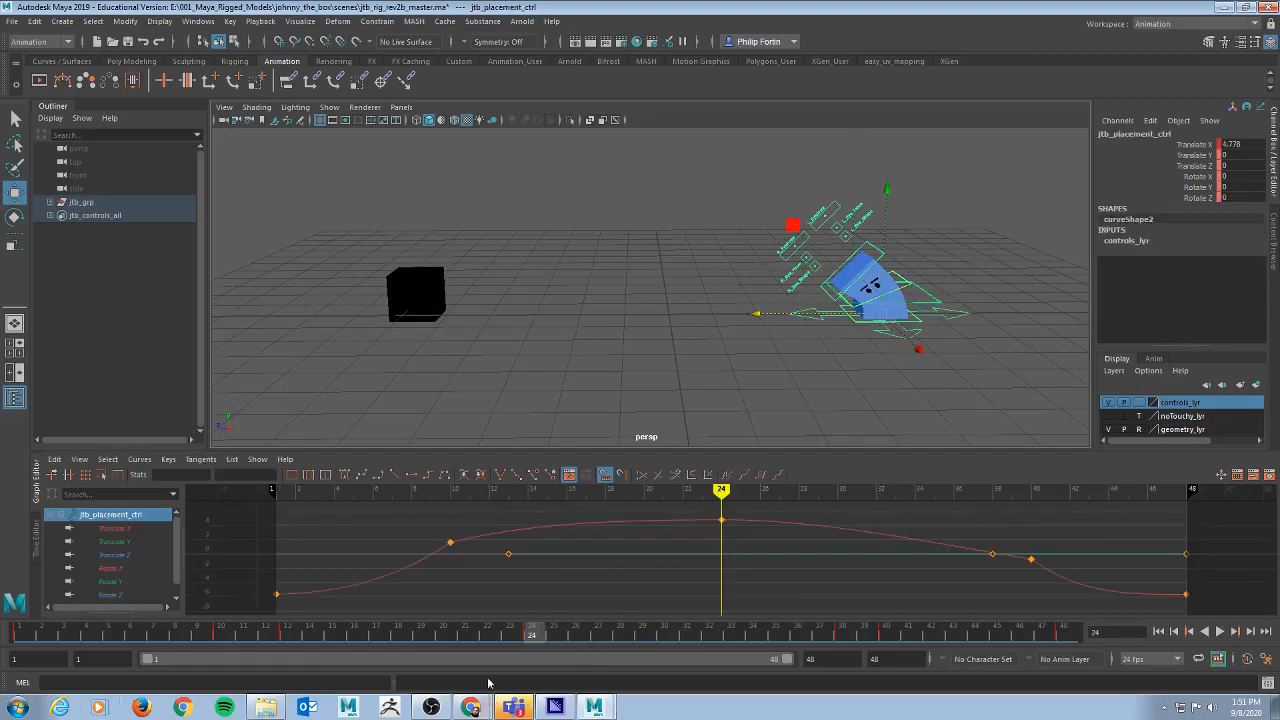
pyautogui.moveTo(603, 634); pyautogui.dragTo(848, 652)
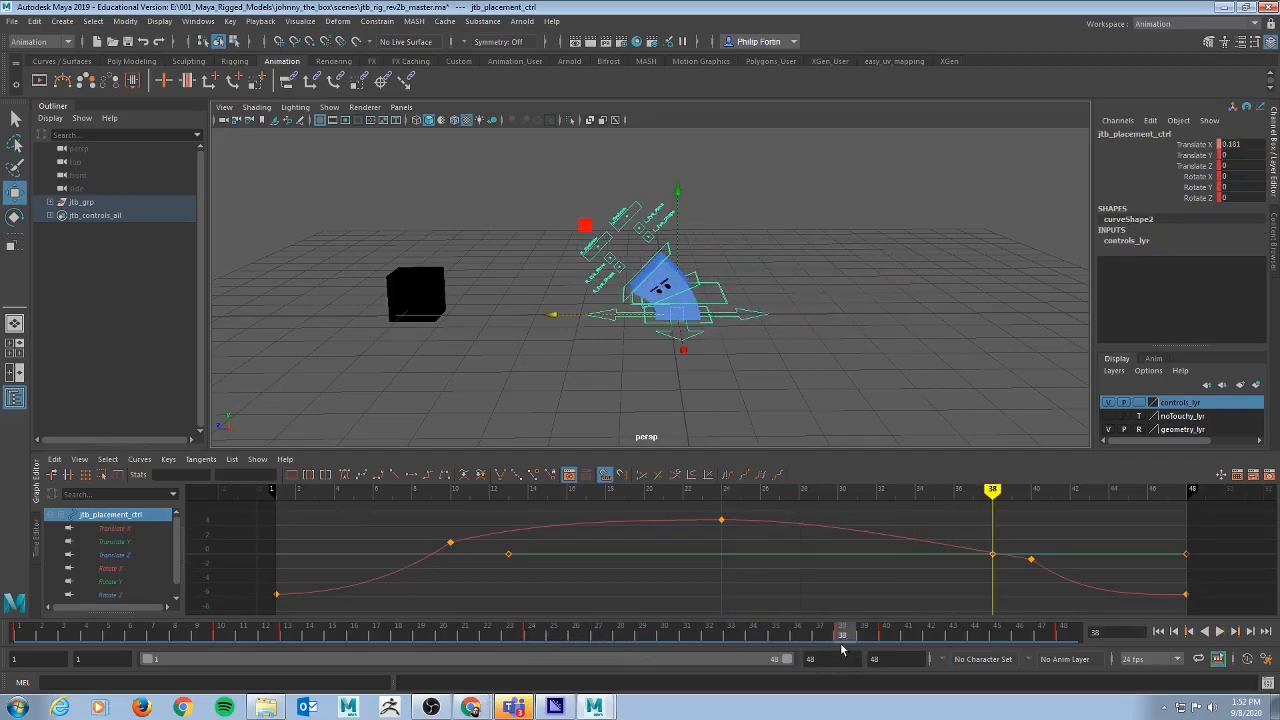
pyautogui.click(662, 248)
pyautogui.press('s')
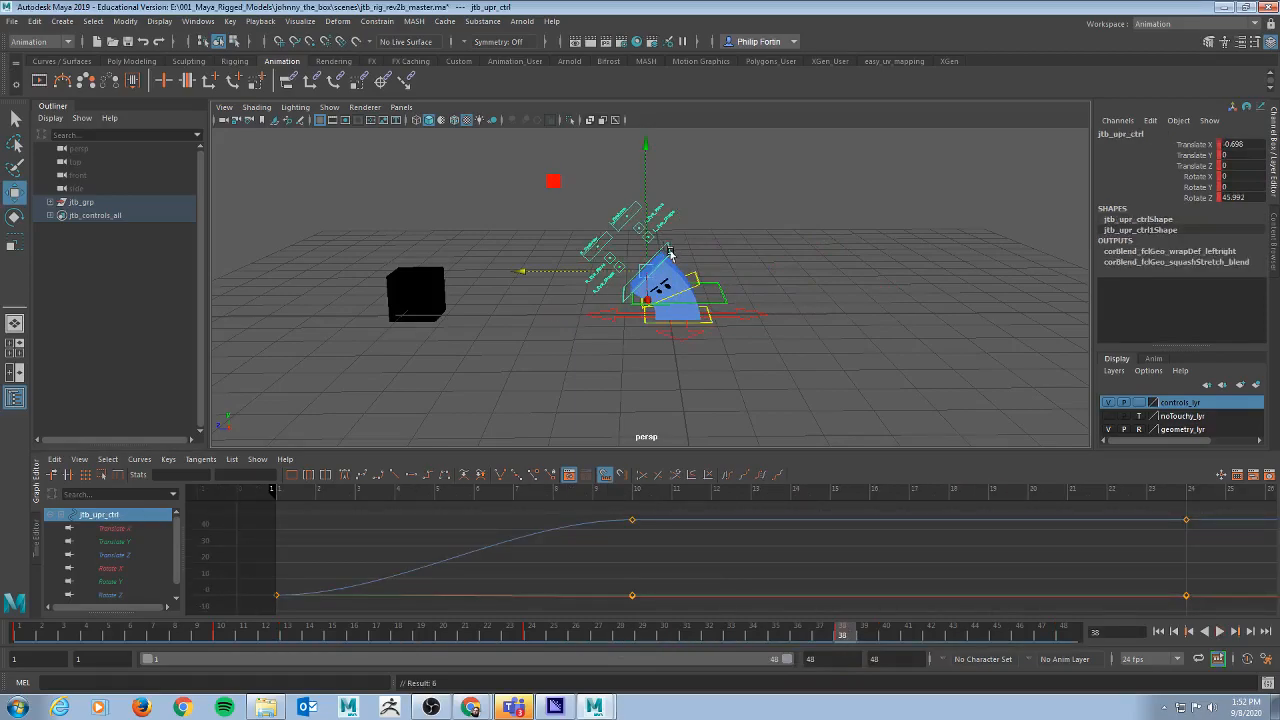
pyautogui.press('s')
pyautogui.click(800, 414)
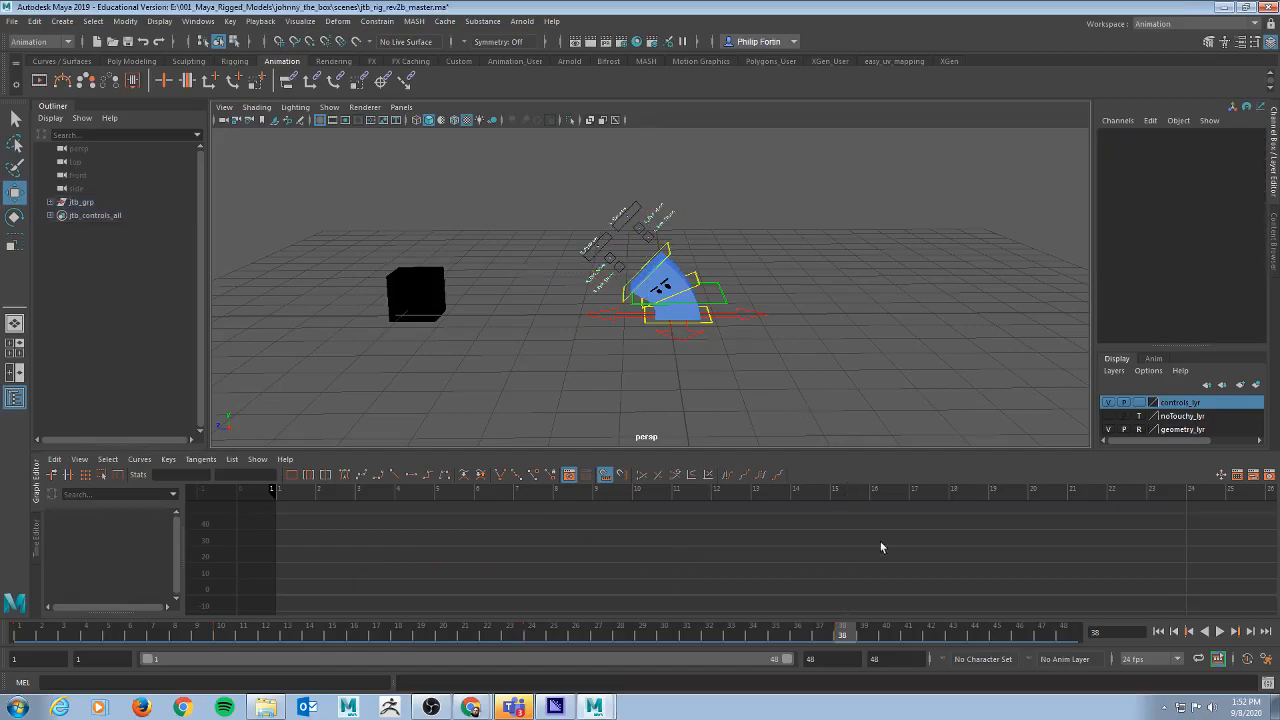
# Step: At frame 48, reset the upper control's Rotate Z and Translate X to 0 and key the upright pose
pyautogui.click(754, 319)
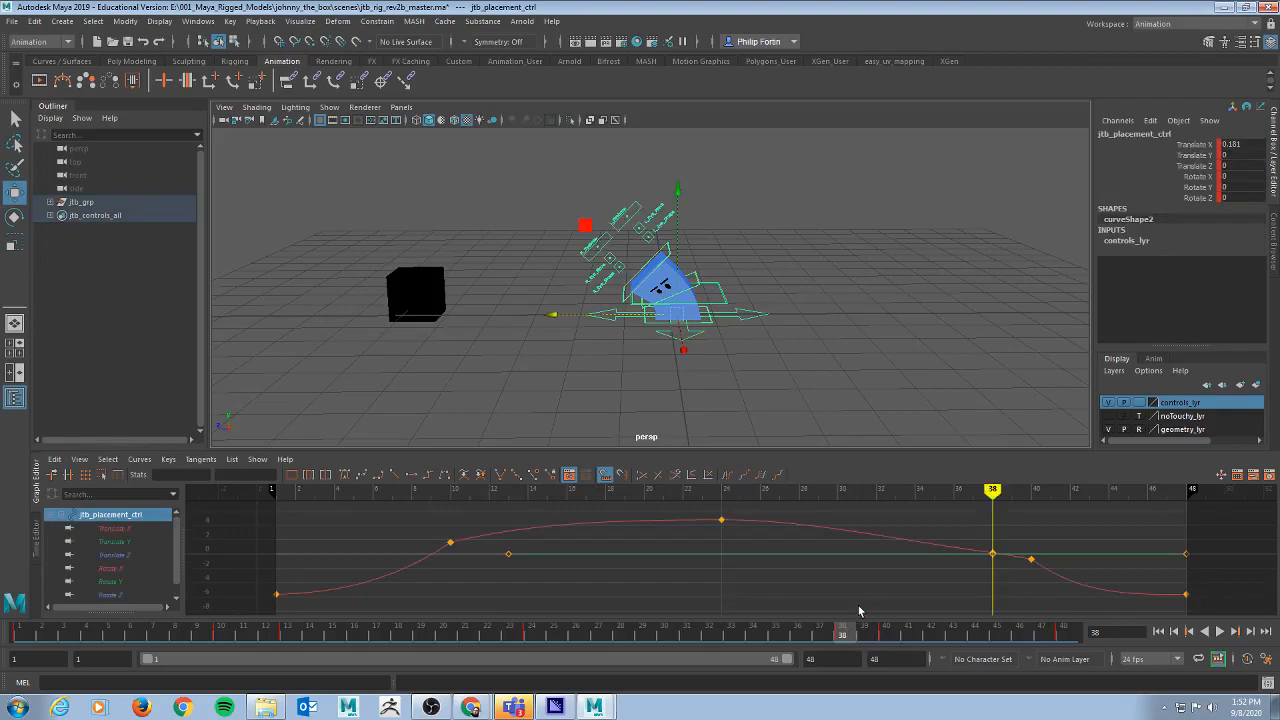
pyautogui.moveTo(855, 634); pyautogui.dragTo(1095, 650)
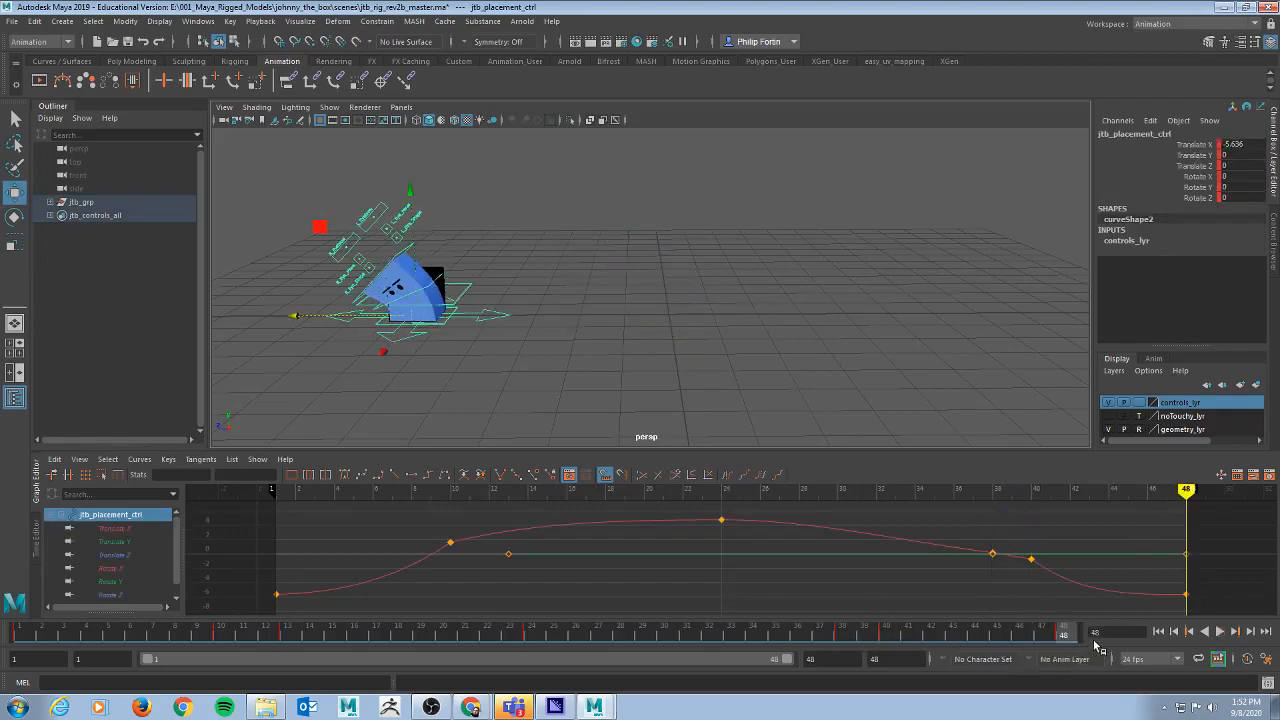
pyautogui.click(399, 256)
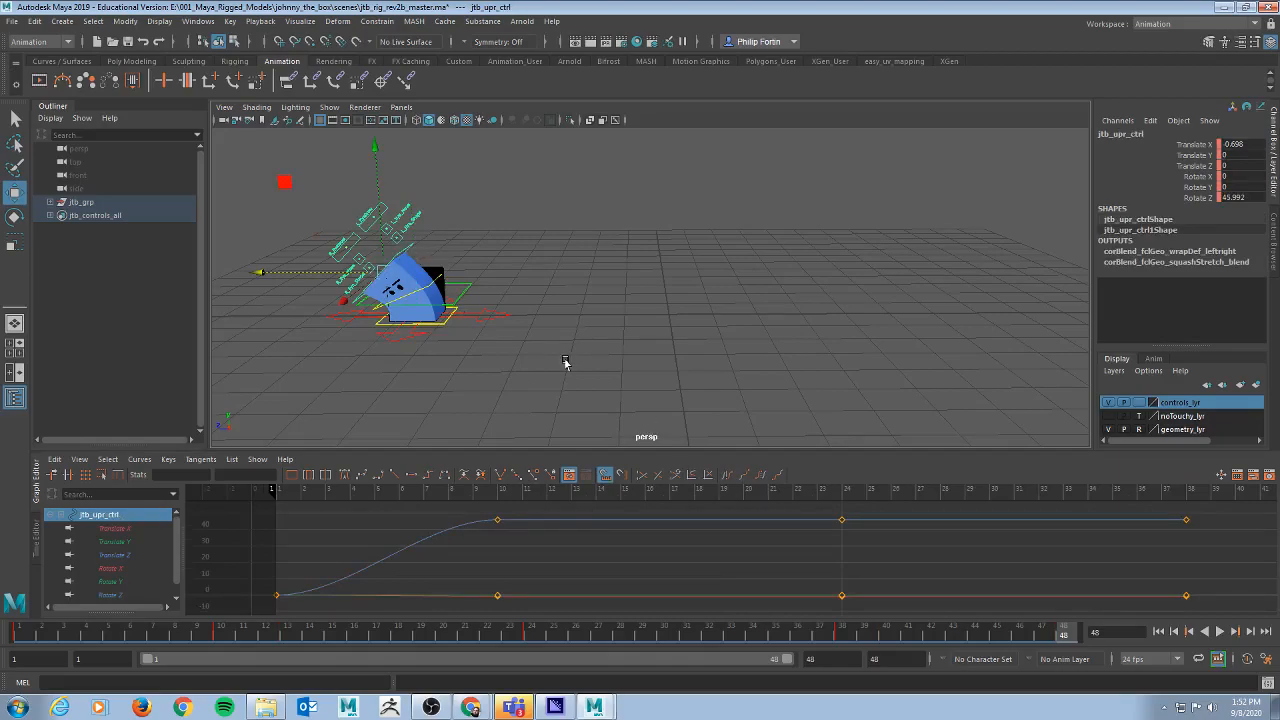
pyautogui.doubleClick(1230, 197)
pyautogui.write('0')
pyautogui.press('Tab')
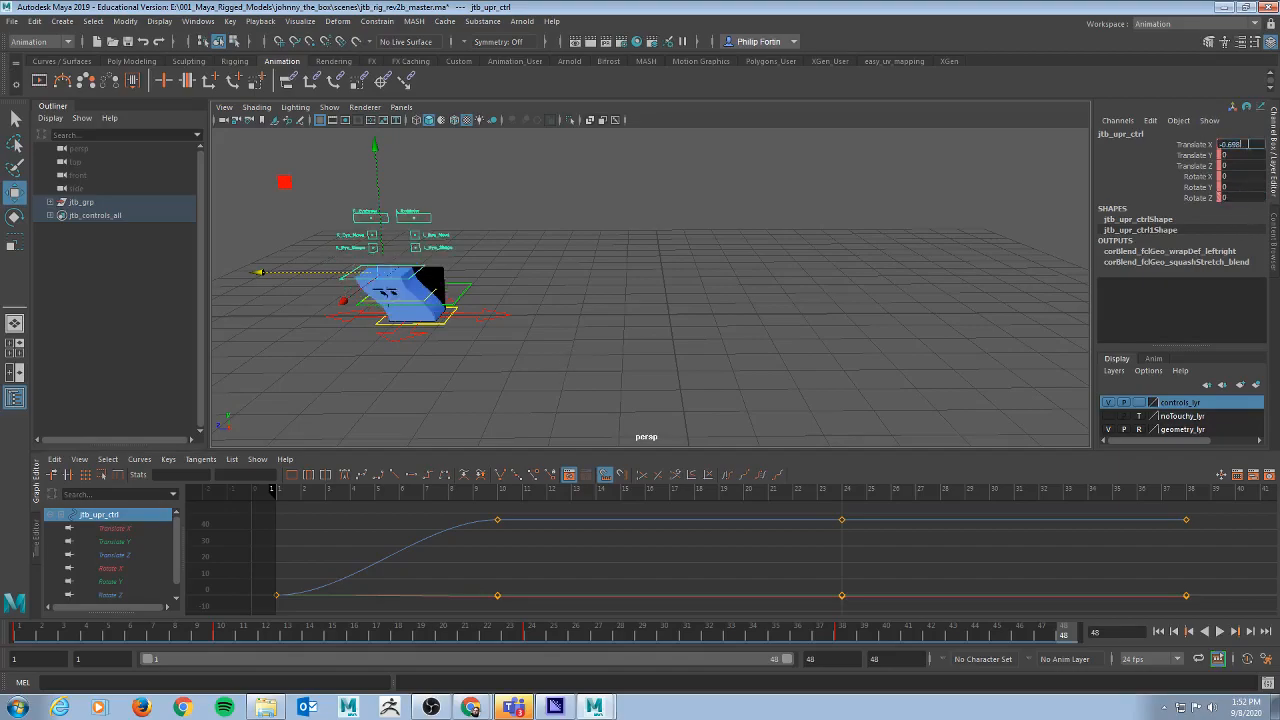
pyautogui.write('0')
pyautogui.press('Return')
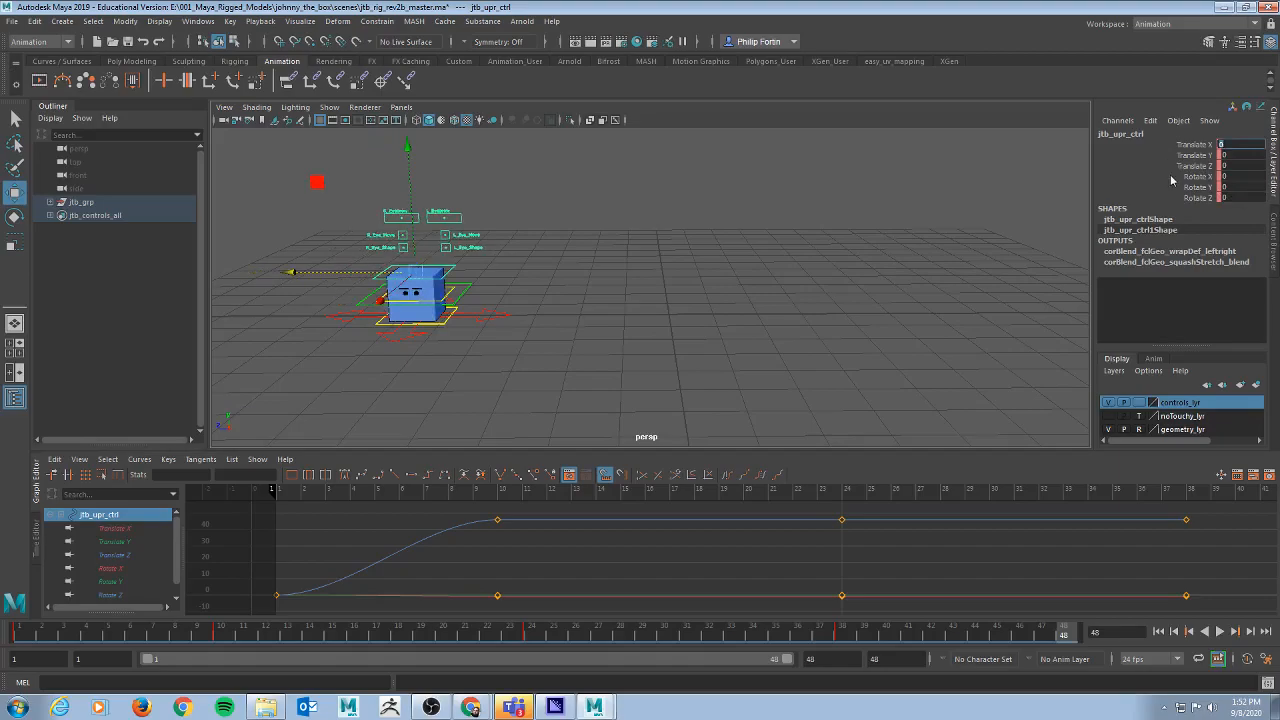
pyautogui.click(1158, 167)
pyautogui.press('s')
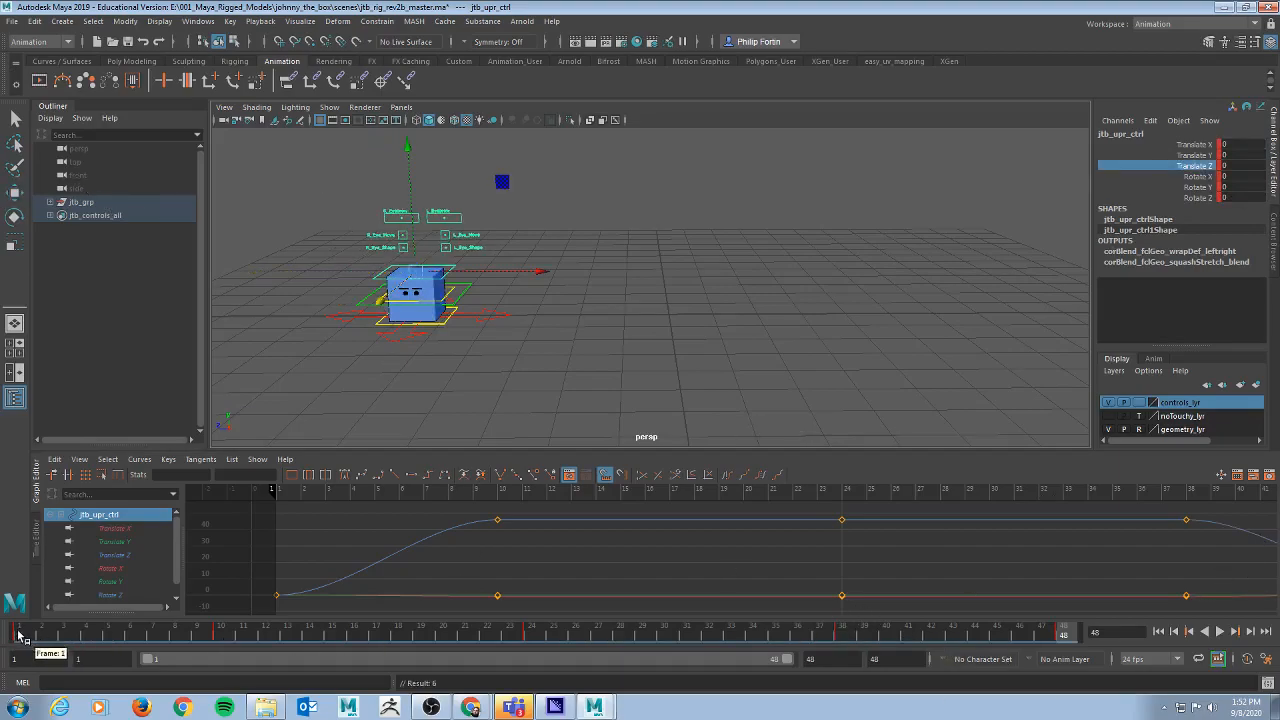
# Step: Play the animation from frame 1 to review the upper-body bend
pyautogui.click(20, 632)
pyautogui.click(1219, 631)
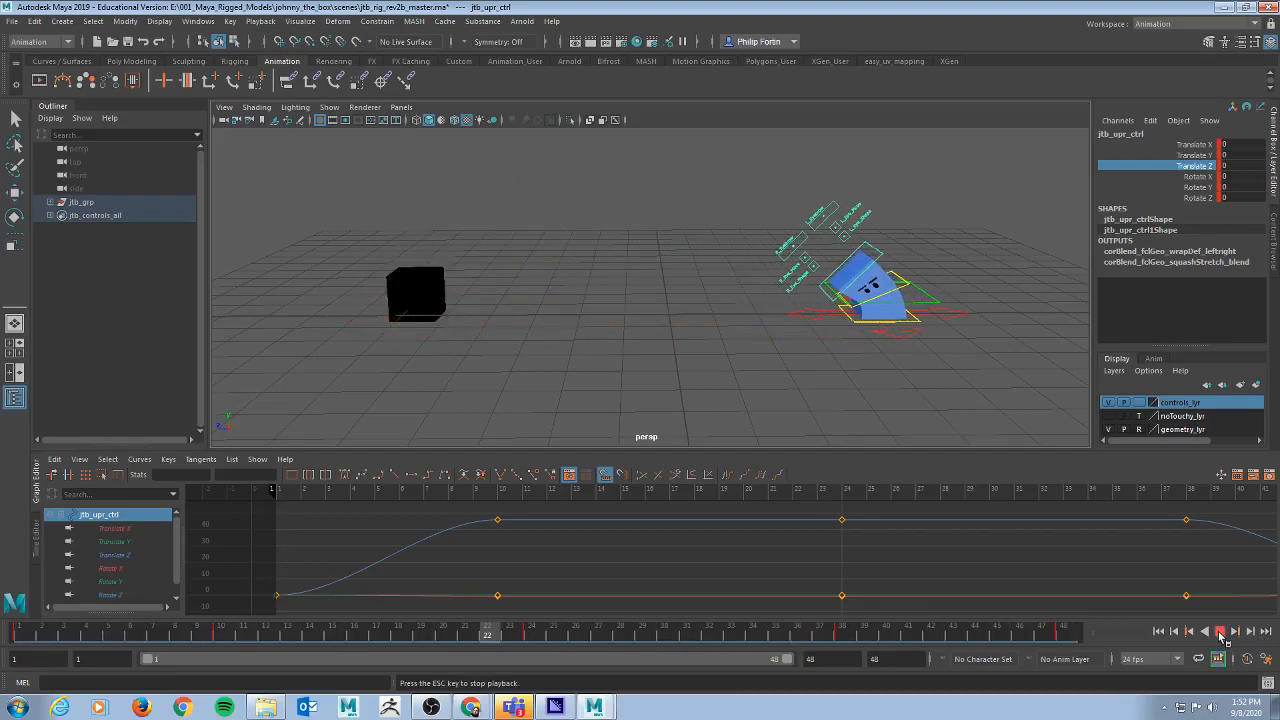
pyautogui.click(1219, 631)
# Step: At frame 27, reset the upper control's Translate X and Rotate Z to 0 and key the upright pose
pyautogui.moveTo(600, 631)
pyautogui.mouseDown()
pyautogui.moveTo(531, 638)
pyautogui.moveTo(600, 640)
pyautogui.mouseUp()
pyautogui.press('w')
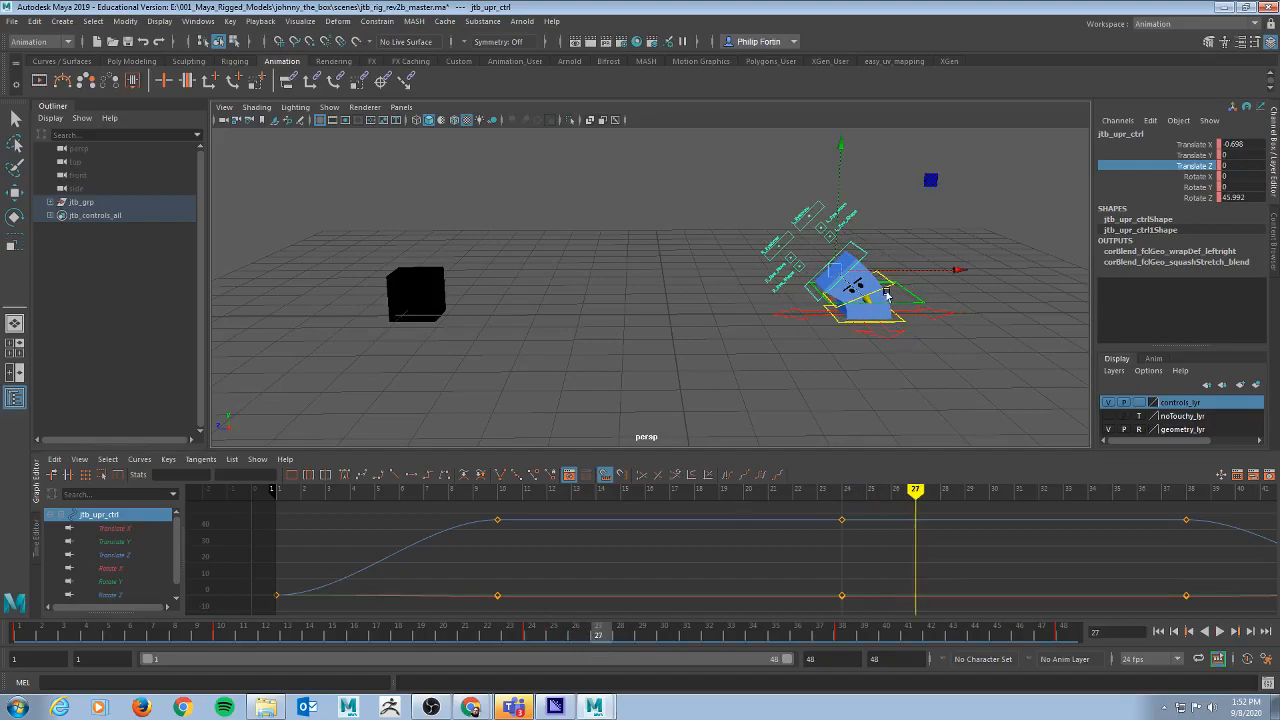
pyautogui.click(890, 287)
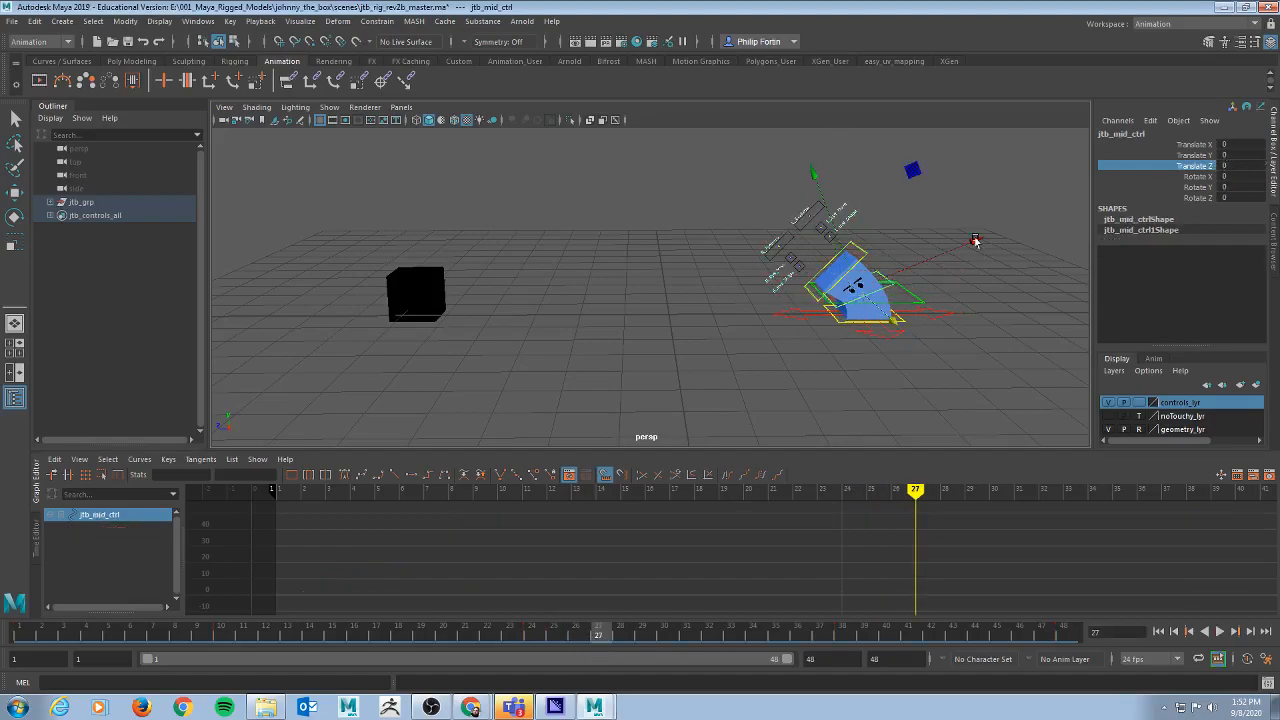
pyautogui.click(860, 251)
pyautogui.click(1238, 144)
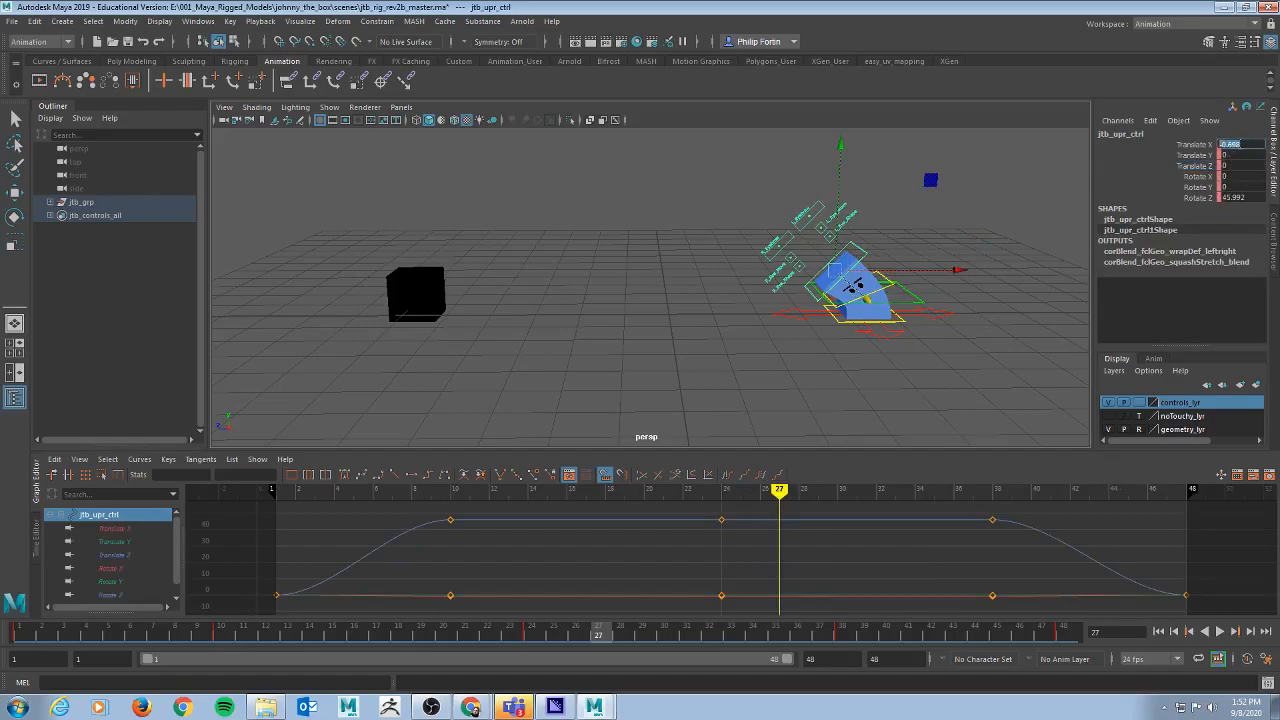
pyautogui.write('0')
pyautogui.press('Tab')
pyautogui.click(1256, 197)
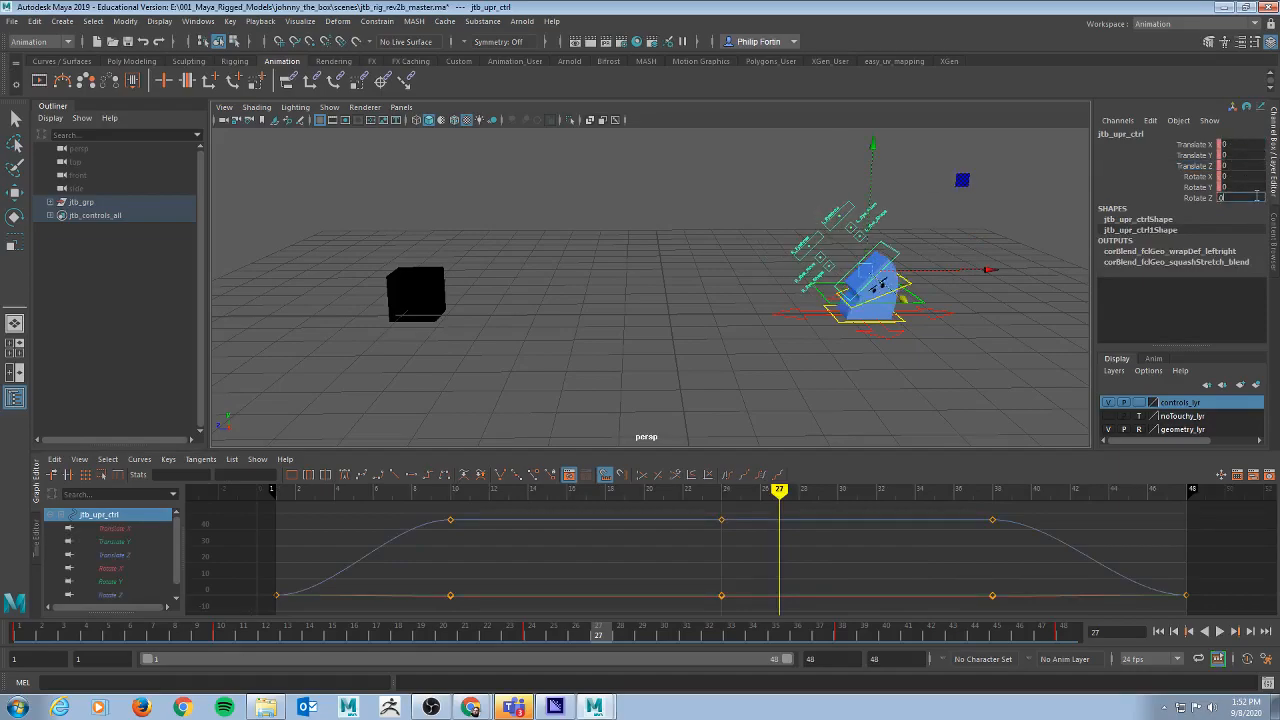
pyautogui.write('0')
pyautogui.press('Tab')
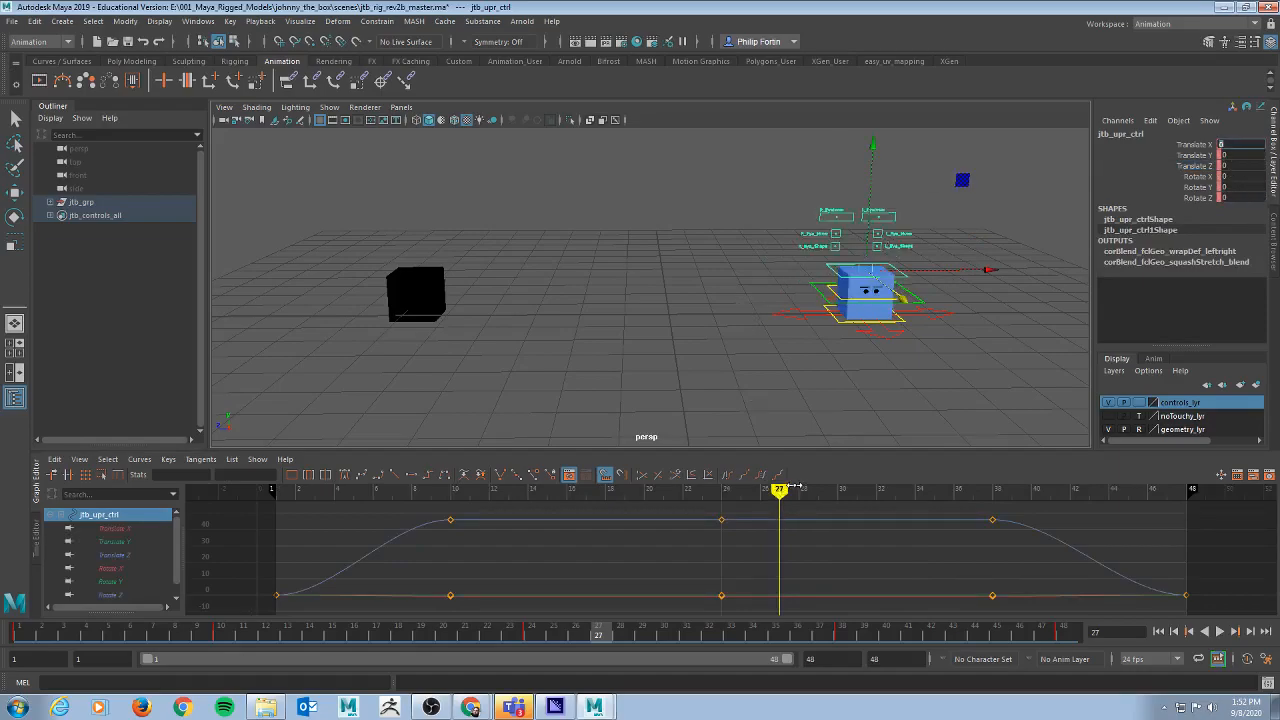
pyautogui.press('s')
pyautogui.moveTo(600, 632)
pyautogui.mouseDown()
pyautogui.moveTo(30, 634)
pyautogui.moveTo(596, 643)
pyautogui.mouseUp()
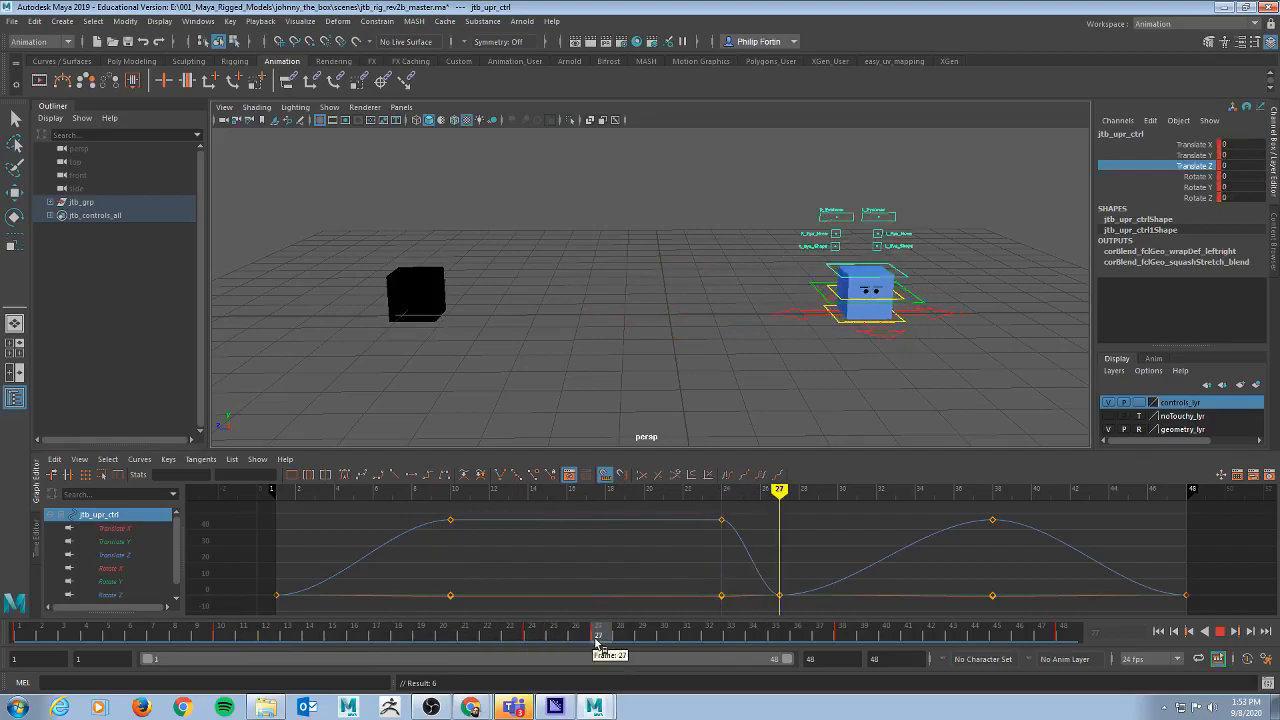
pyautogui.moveTo(596, 643); pyautogui.dragTo(601, 642)
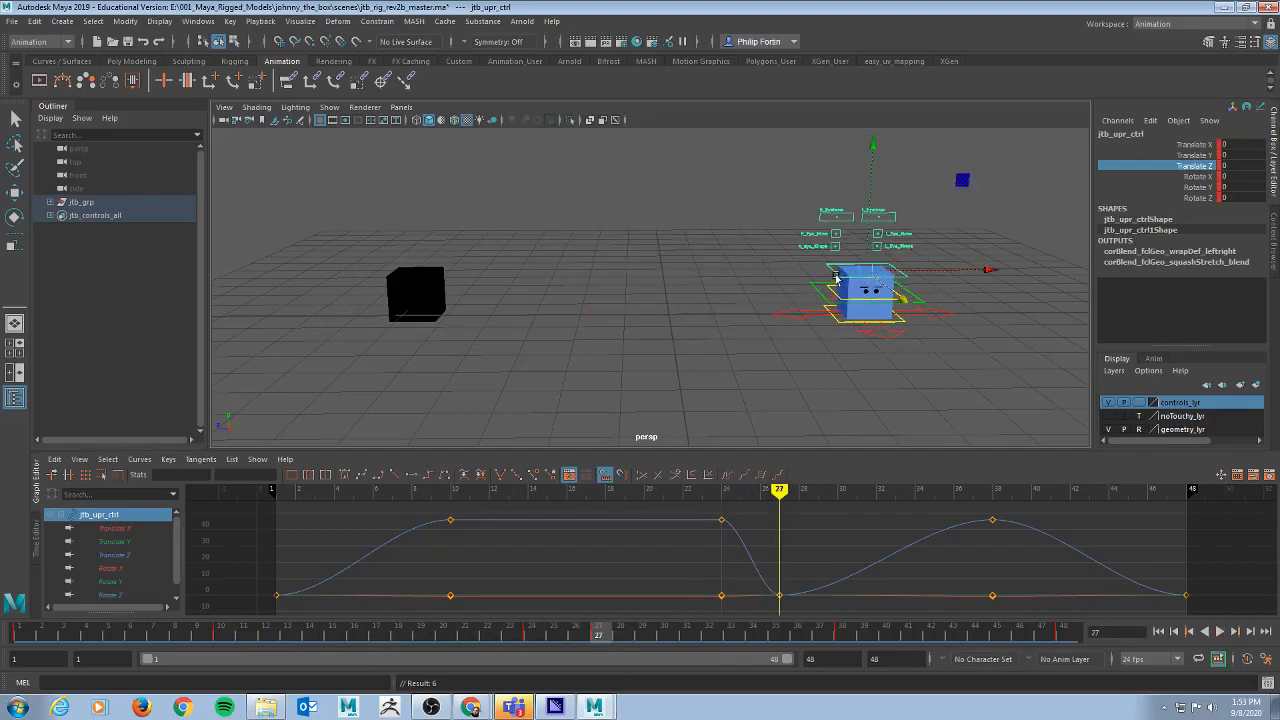
# Step: At frame 27, rotate the upper control to about -16.7 in Z, shift Translate X to about 0.27, enable auto keyframing and key the pose
pyautogui.press('e')
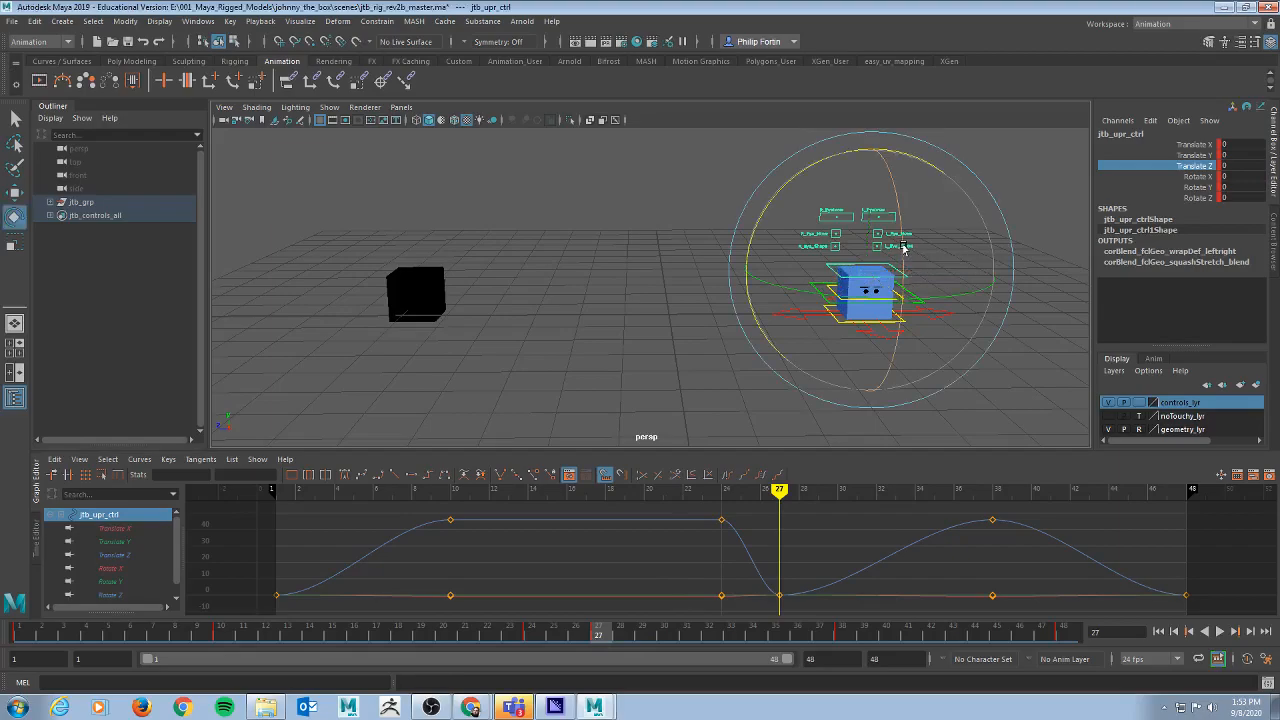
pyautogui.moveTo(802, 172); pyautogui.dragTo(752, 270)
pyautogui.press('w')
pyautogui.moveTo(615, 638)
pyautogui.mouseDown()
pyautogui.moveTo(472, 638)
pyautogui.moveTo(646, 638)
pyautogui.moveTo(600, 633)
pyautogui.mouseUp()
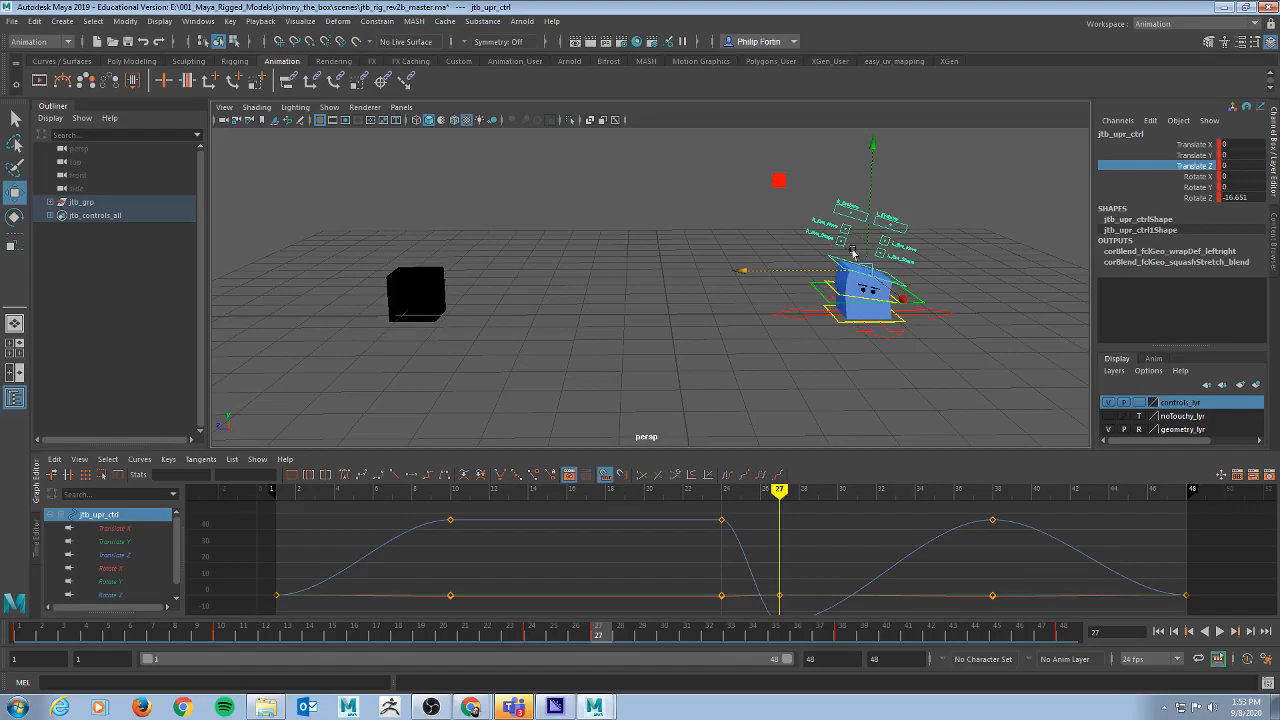
pyautogui.moveTo(751, 271); pyautogui.dragTo(759, 272)
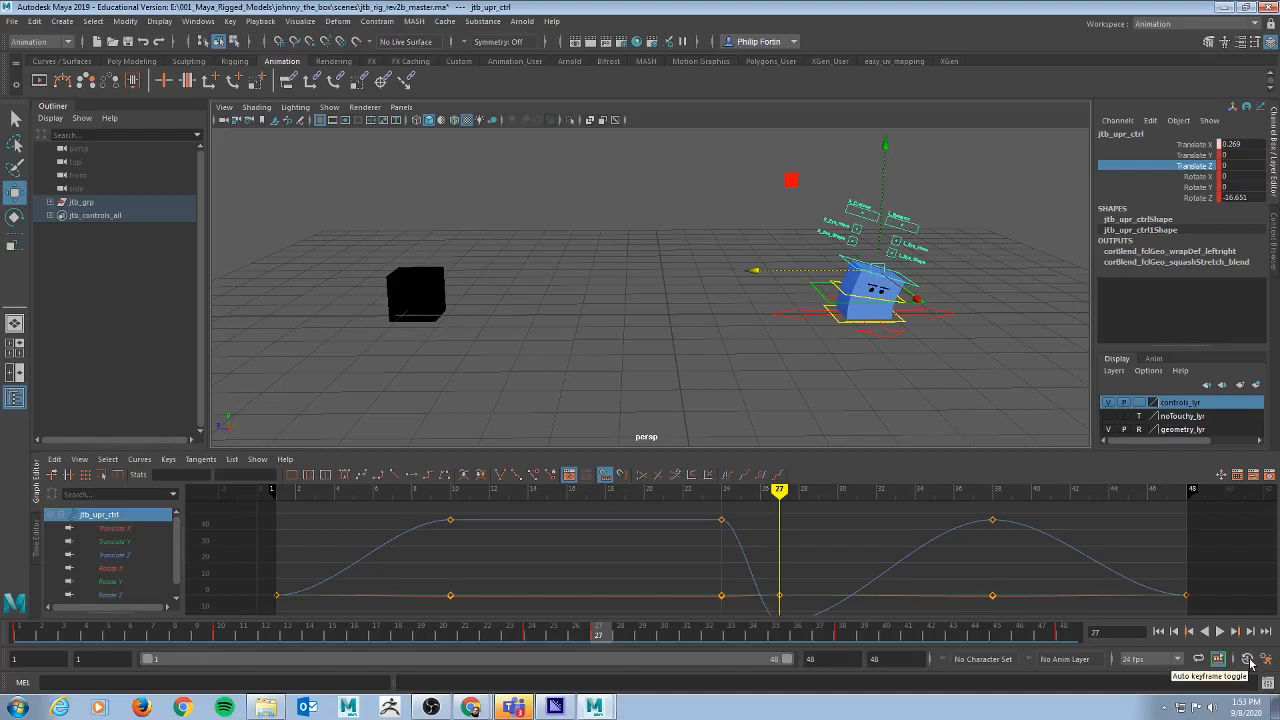
pyautogui.press('s')
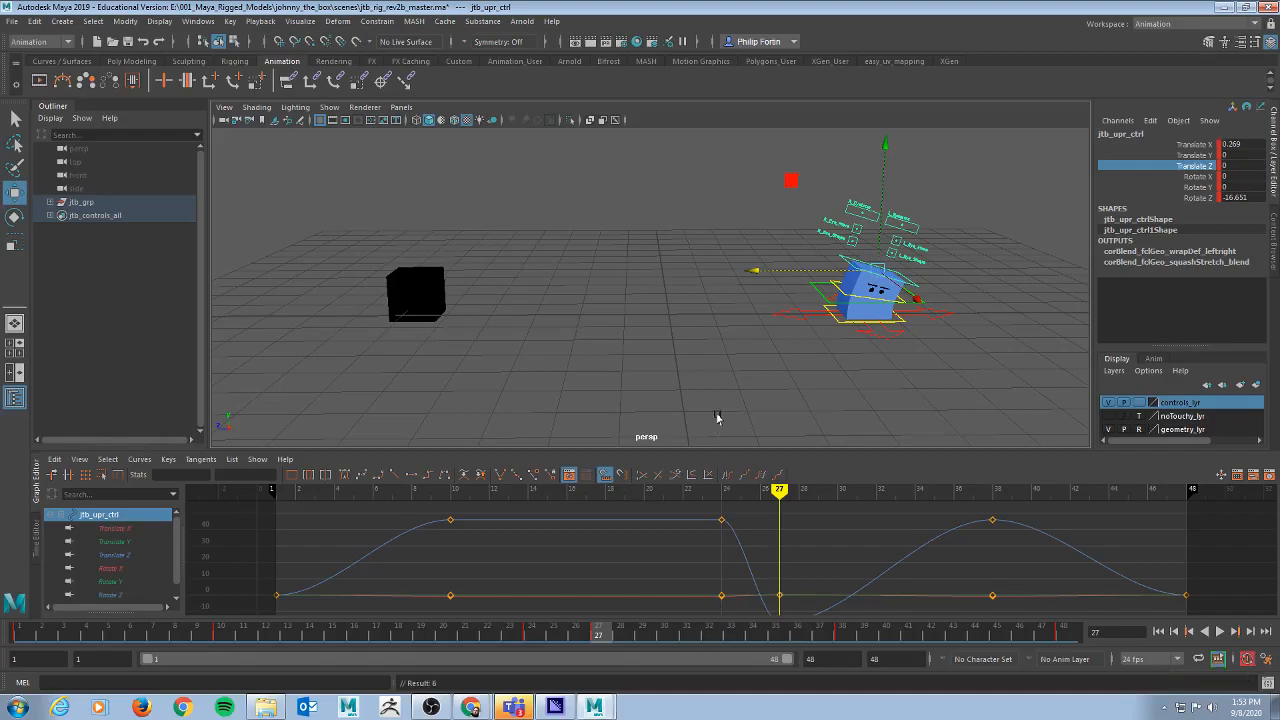
# Step: At frame 29, reset the upper control's Rotate Z and Translate X to 0
pyautogui.moveTo(571, 634); pyautogui.dragTo(645, 636)
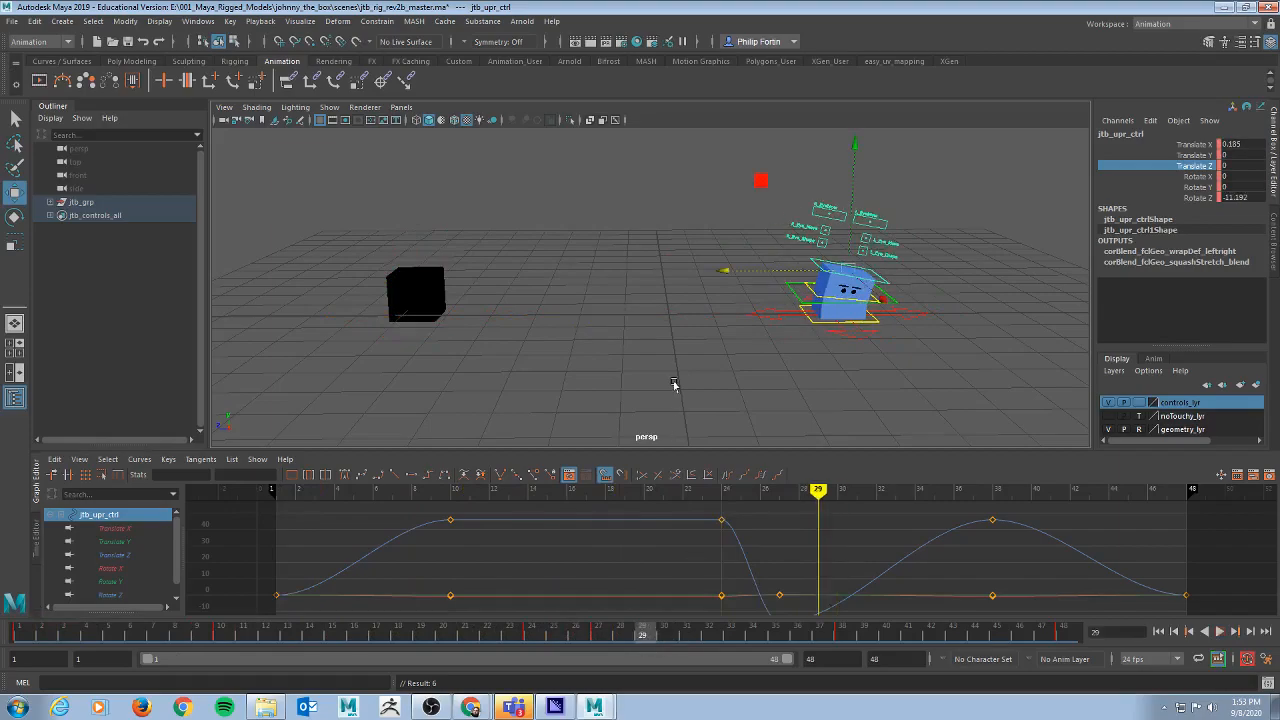
pyautogui.doubleClick(1240, 198)
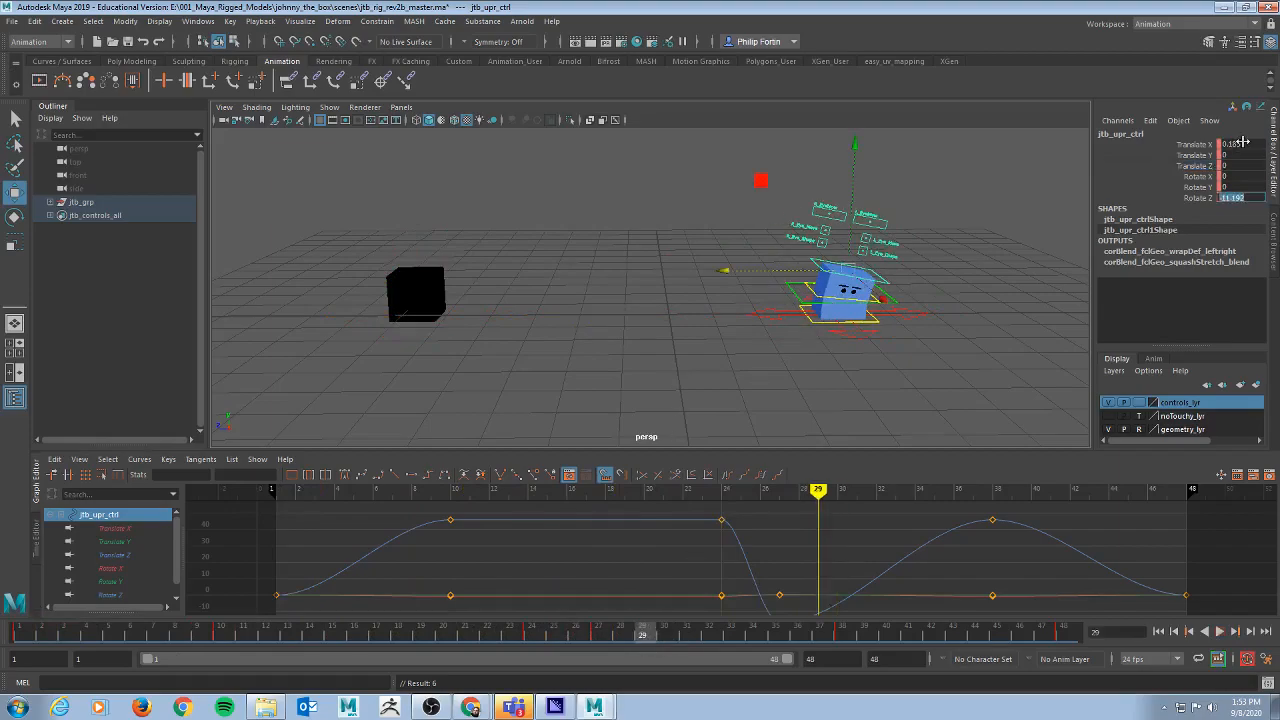
pyautogui.write('0')
pyautogui.doubleClick(1230, 144)
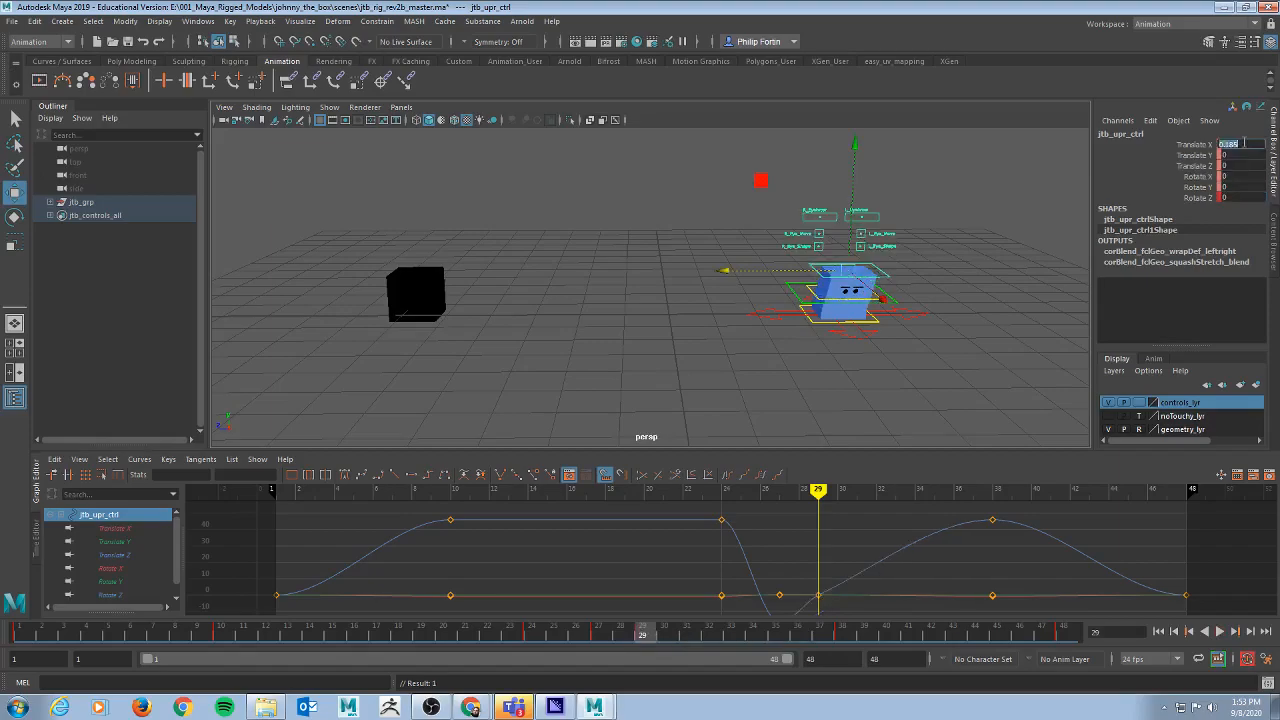
pyautogui.click(1158, 177)
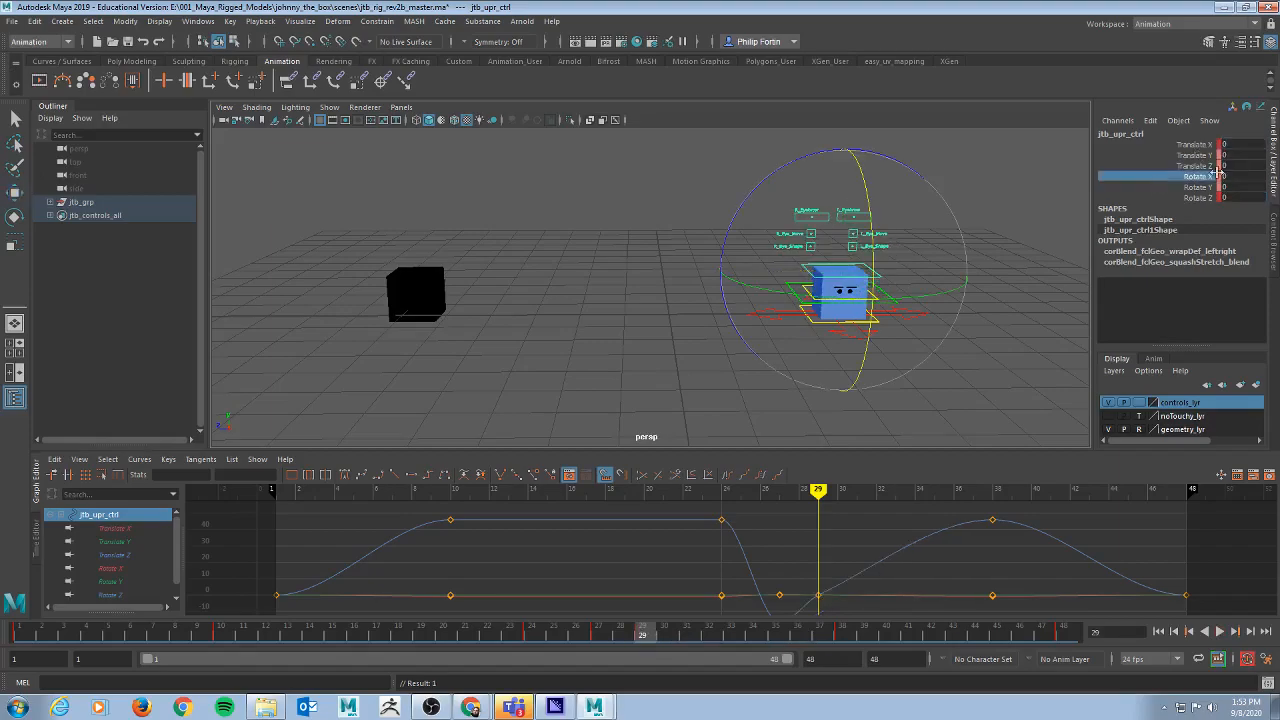
pyautogui.click(1172, 166)
pyautogui.click(1183, 177)
# Step: At frame 38, reset the upper control's Rotate Z and Translate X to 0
pyautogui.moveTo(640, 634); pyautogui.dragTo(843, 636)
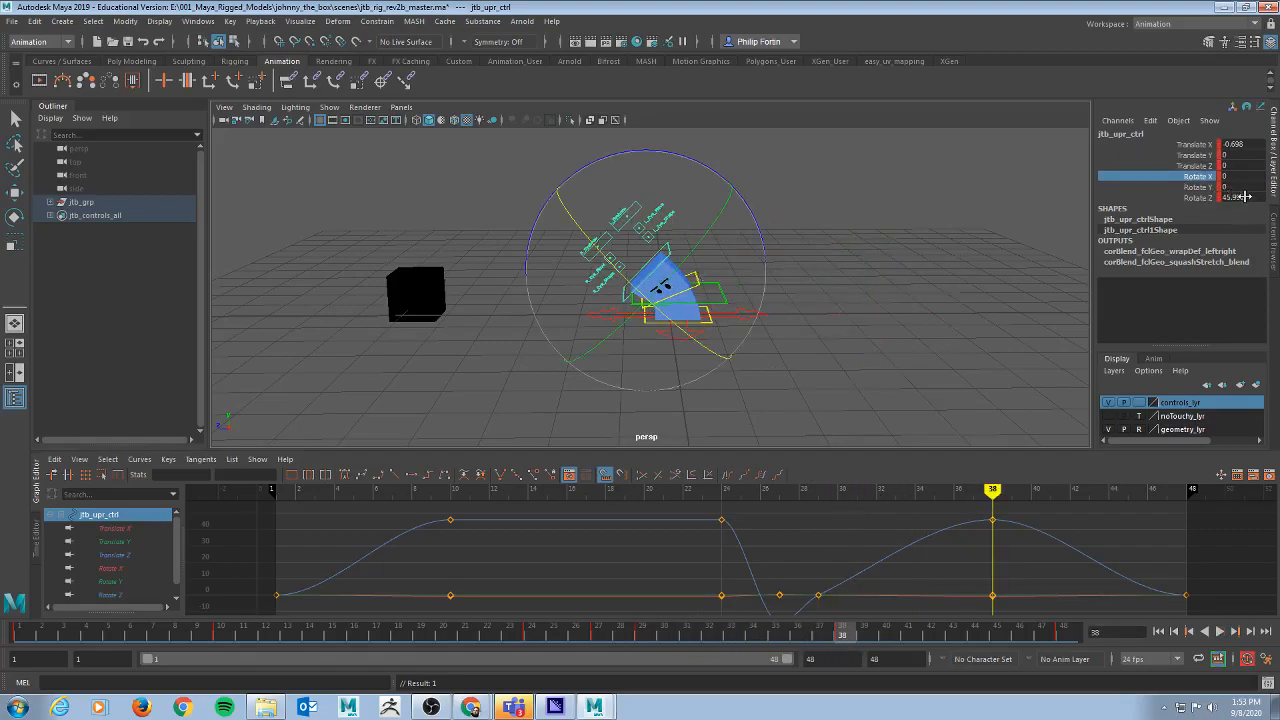
pyautogui.click(1240, 197)
pyautogui.write('0')
pyautogui.press('Tab')
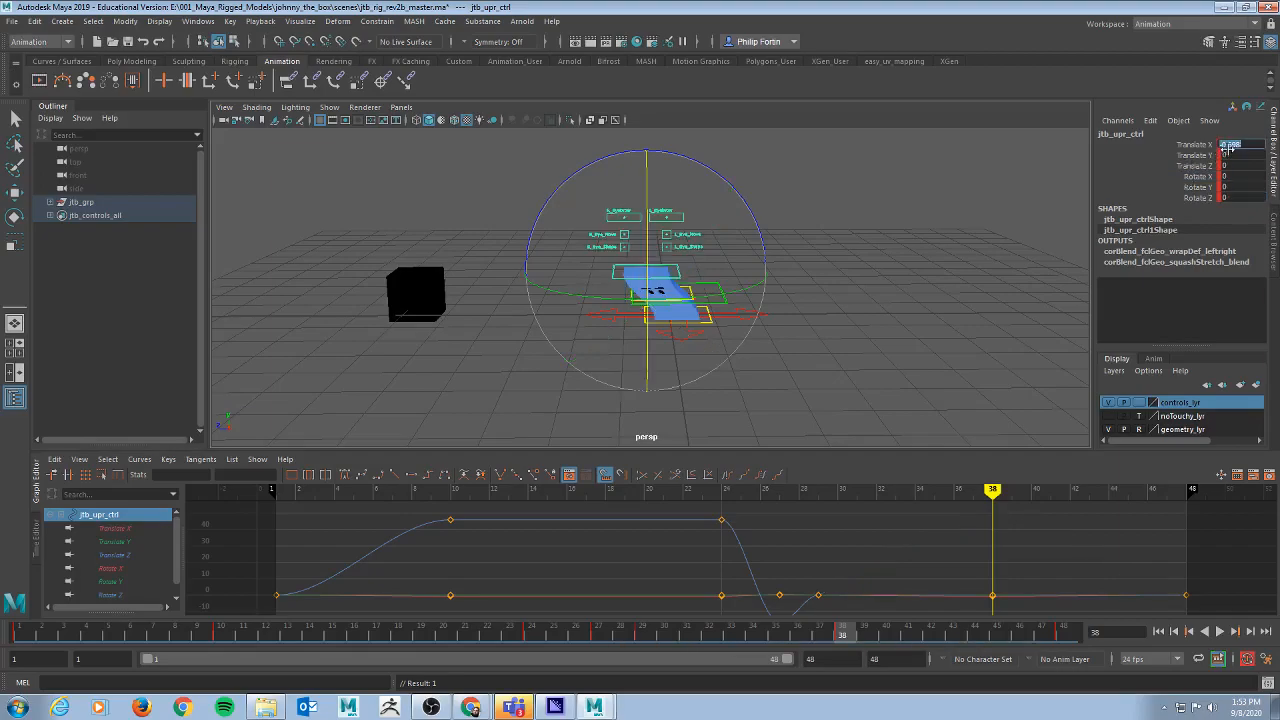
pyautogui.write('0')
pyautogui.press('Tab')
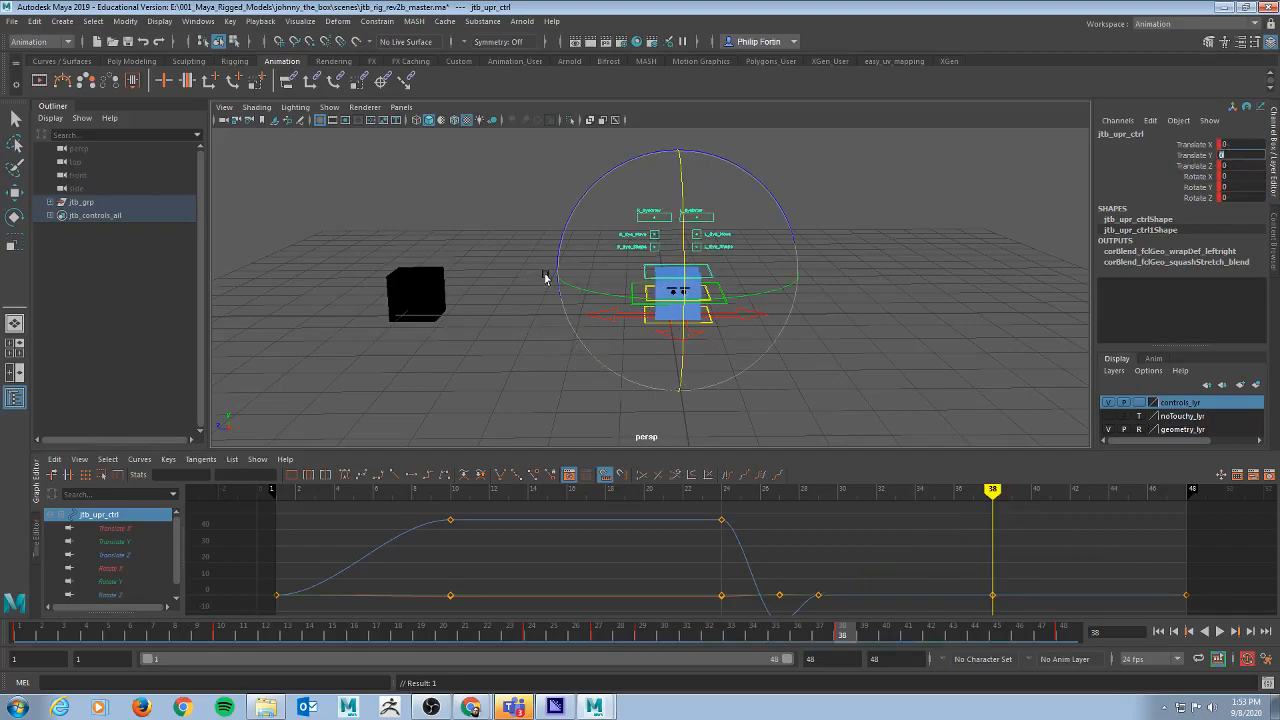
# Step: Bend the upper control the opposite way at frame 38 with a negative Z rotation and a positive X shift
pyautogui.moveTo(630, 168); pyautogui.dragTo(743, 294)
pyautogui.press('w')
pyautogui.moveTo(557, 277); pyautogui.dragTo(594, 277)
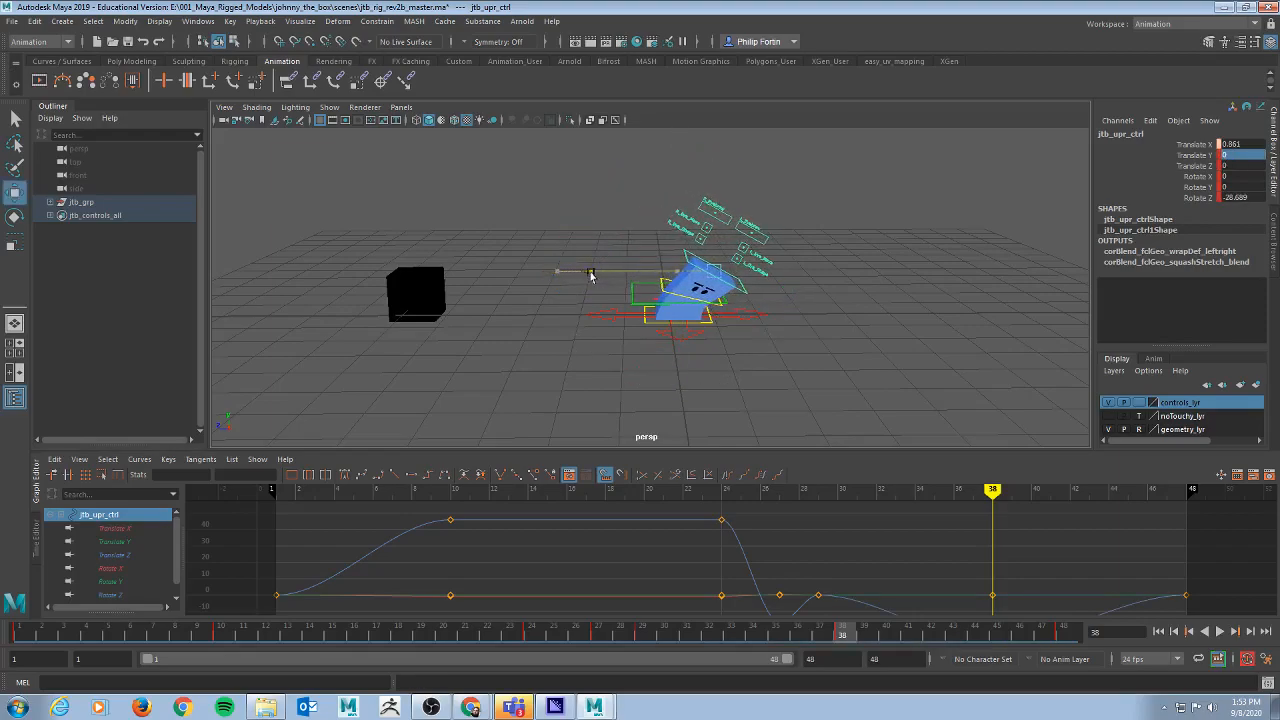
pyautogui.press('e')
pyautogui.moveTo(680, 168); pyautogui.dragTo(712, 166)
# Step: Scrub to frame 48, play the animation to review the reversed bend, and return to frame 1
pyautogui.moveTo(843, 636); pyautogui.dragTo(1121, 644)
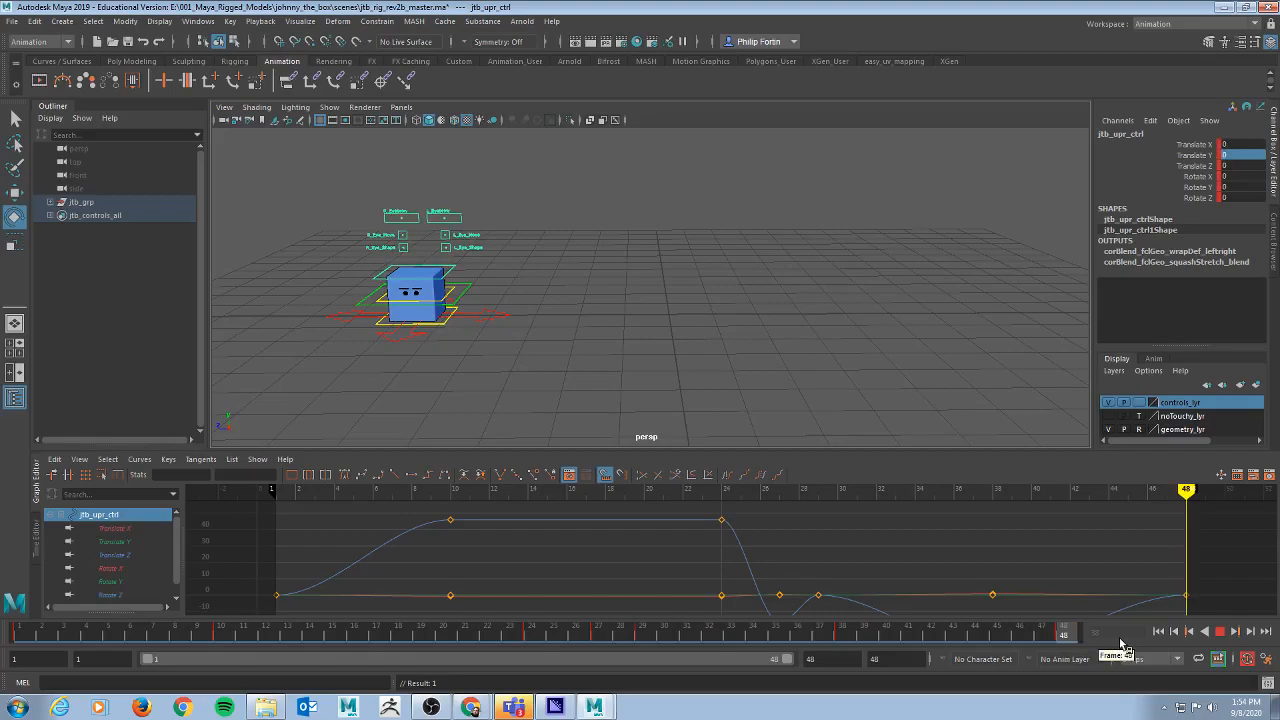
pyautogui.click(1221, 633)
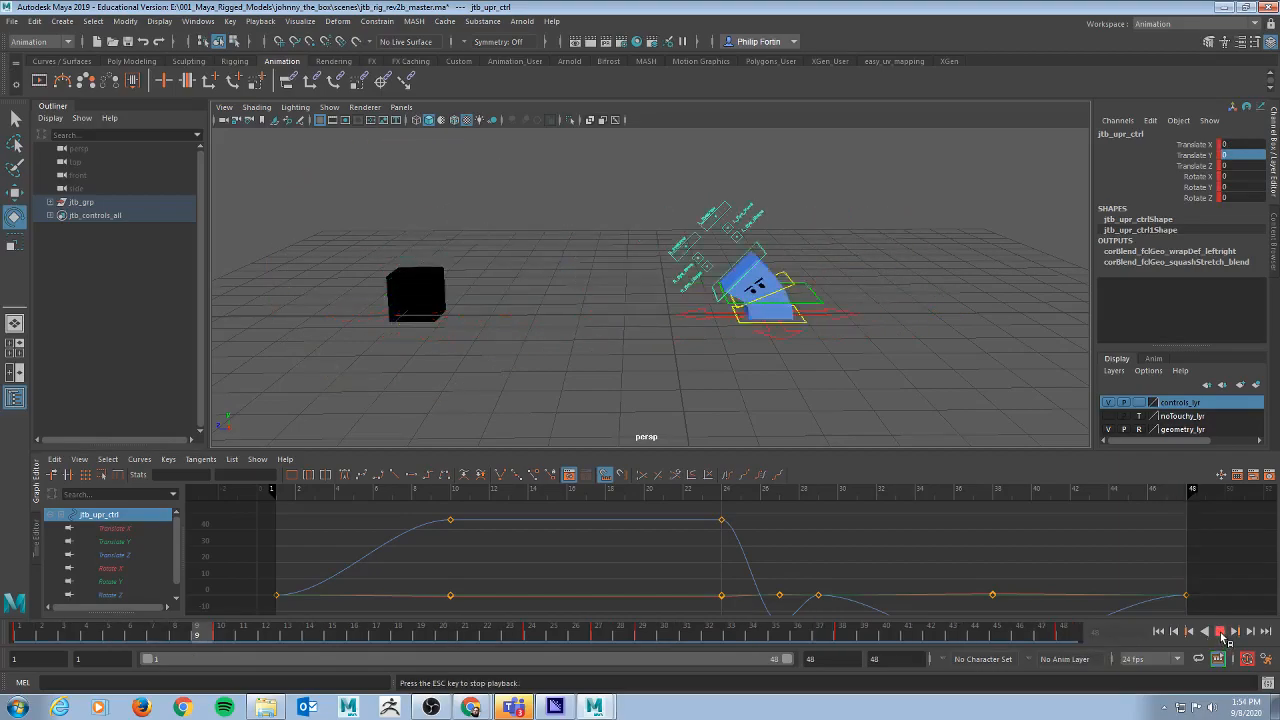
pyautogui.click(1221, 633)
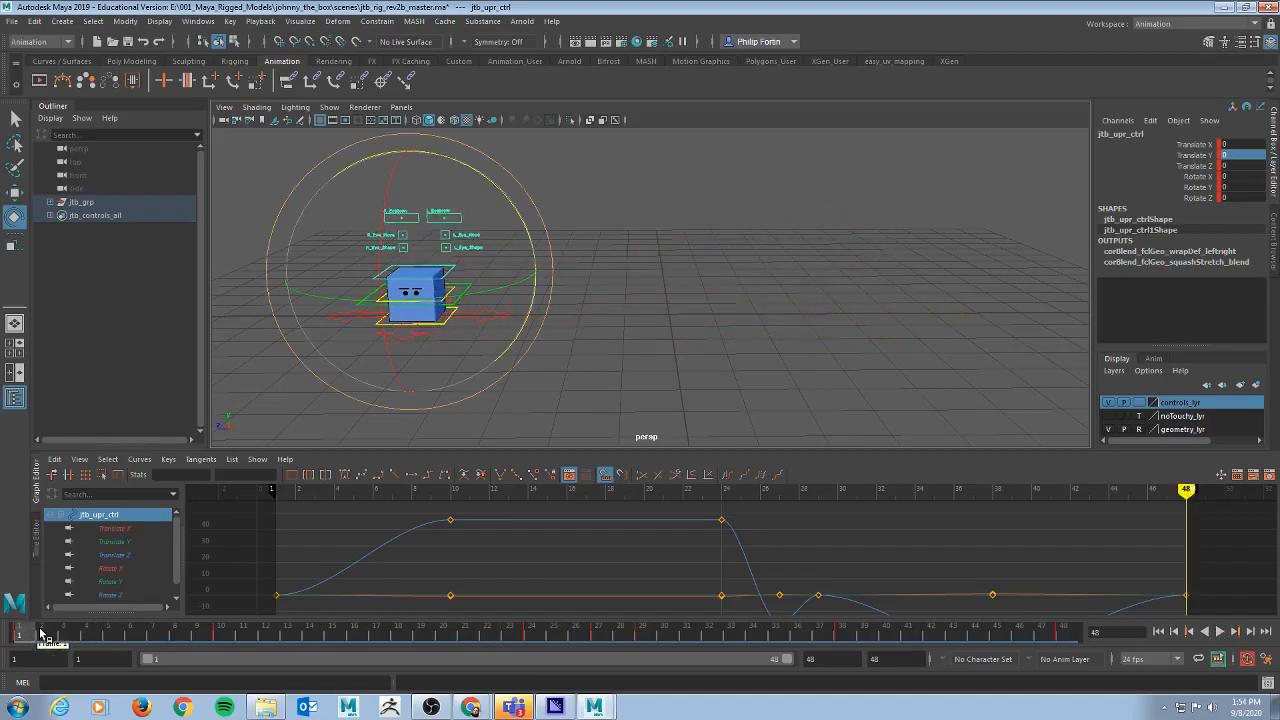
pyautogui.click(24, 634)
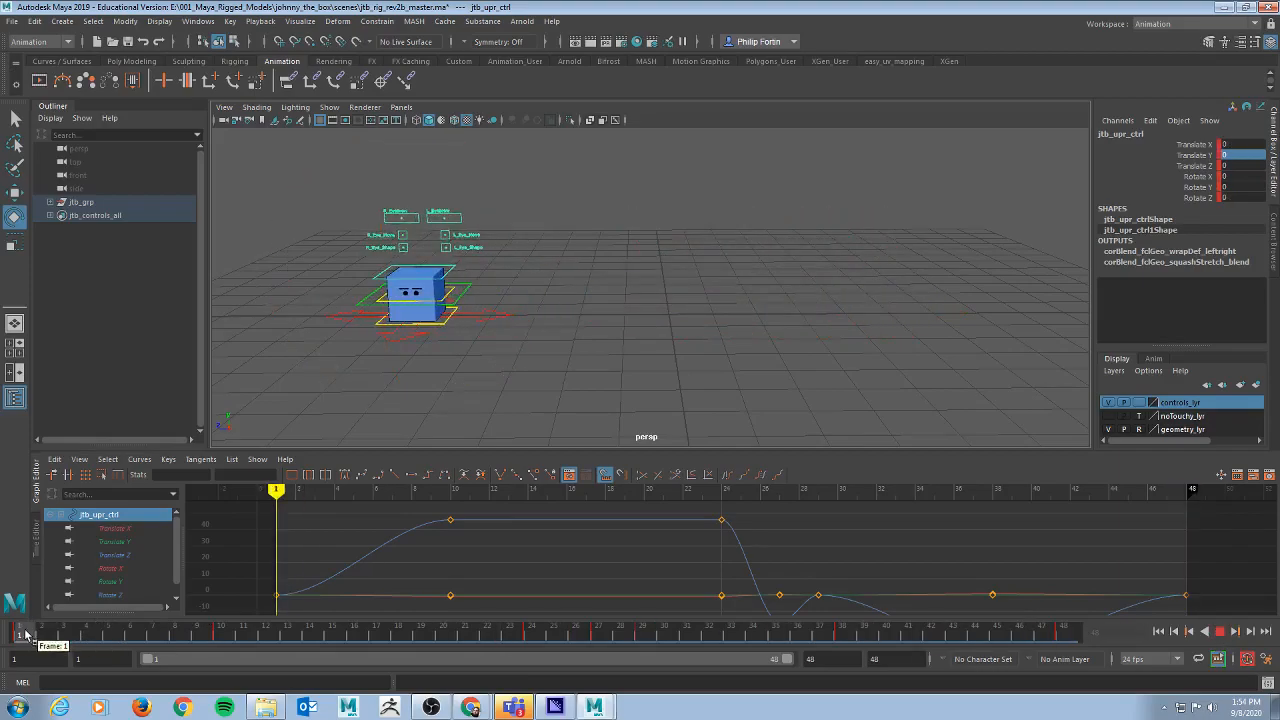
pyautogui.moveTo(32, 634)
pyautogui.mouseDown()
pyautogui.moveTo(6, 634)
pyautogui.moveTo(224, 634)
pyautogui.moveTo(10, 633)
pyautogui.mouseUp()
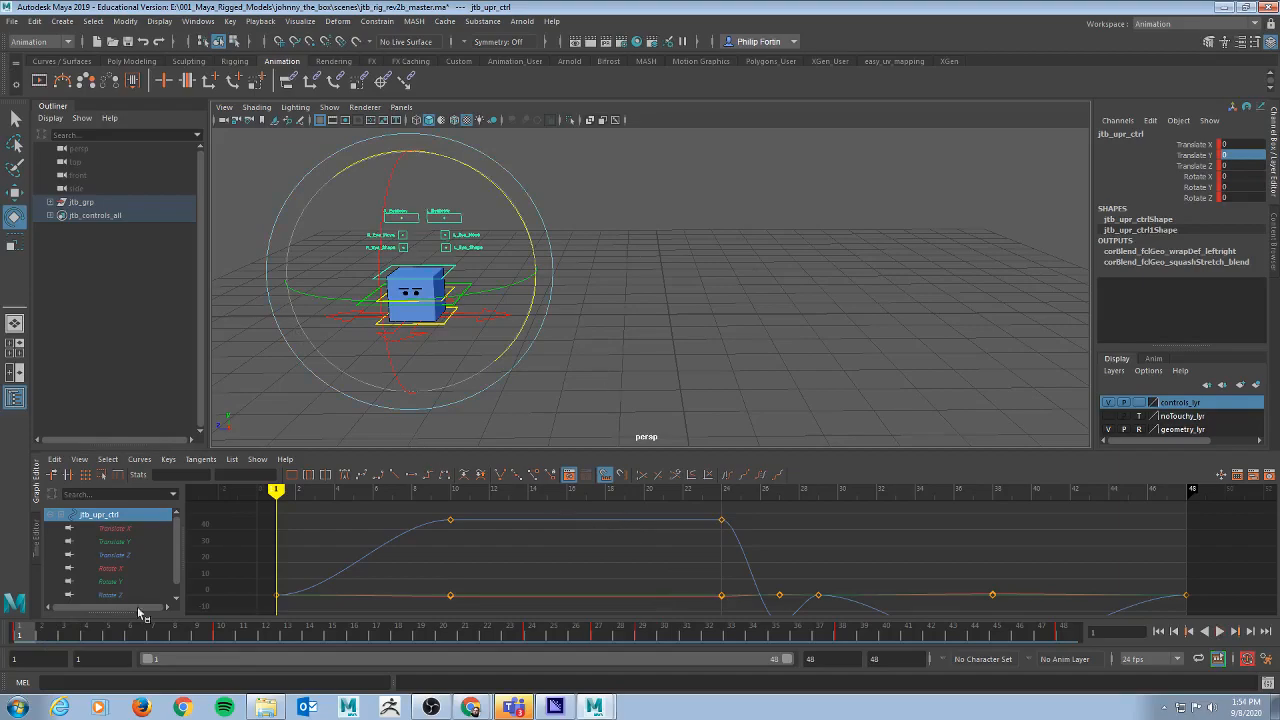
# Step: At frame 3, try a bent upper-control pose with Rotate Z about -18.1 and Translate X about 0.41
pyautogui.moveTo(36, 634); pyautogui.dragTo(40, 634)
pyautogui.moveTo(28, 635)
pyautogui.mouseDown()
pyautogui.moveTo(88, 633)
pyautogui.moveTo(24, 633)
pyautogui.moveTo(65, 636)
pyautogui.mouseUp()
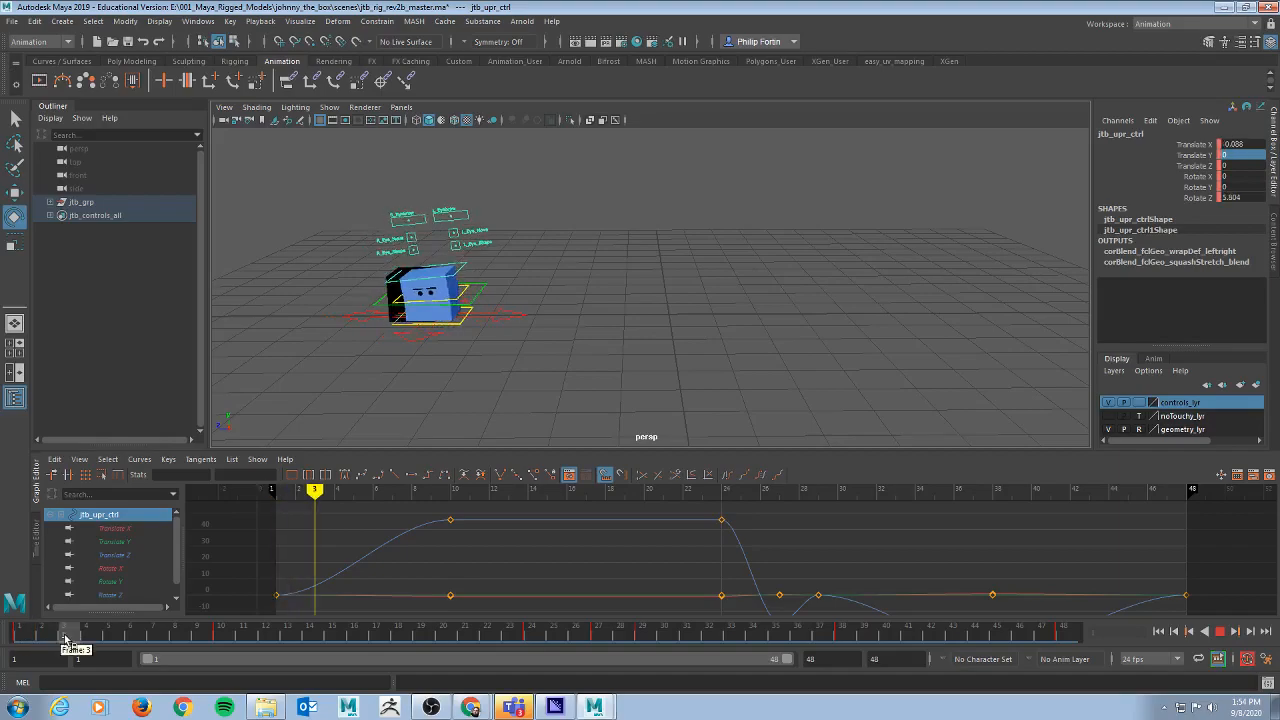
pyautogui.moveTo(494, 173); pyautogui.dragTo(537, 206)
pyautogui.press('w')
pyautogui.moveTo(347, 272); pyautogui.dragTo(372, 280)
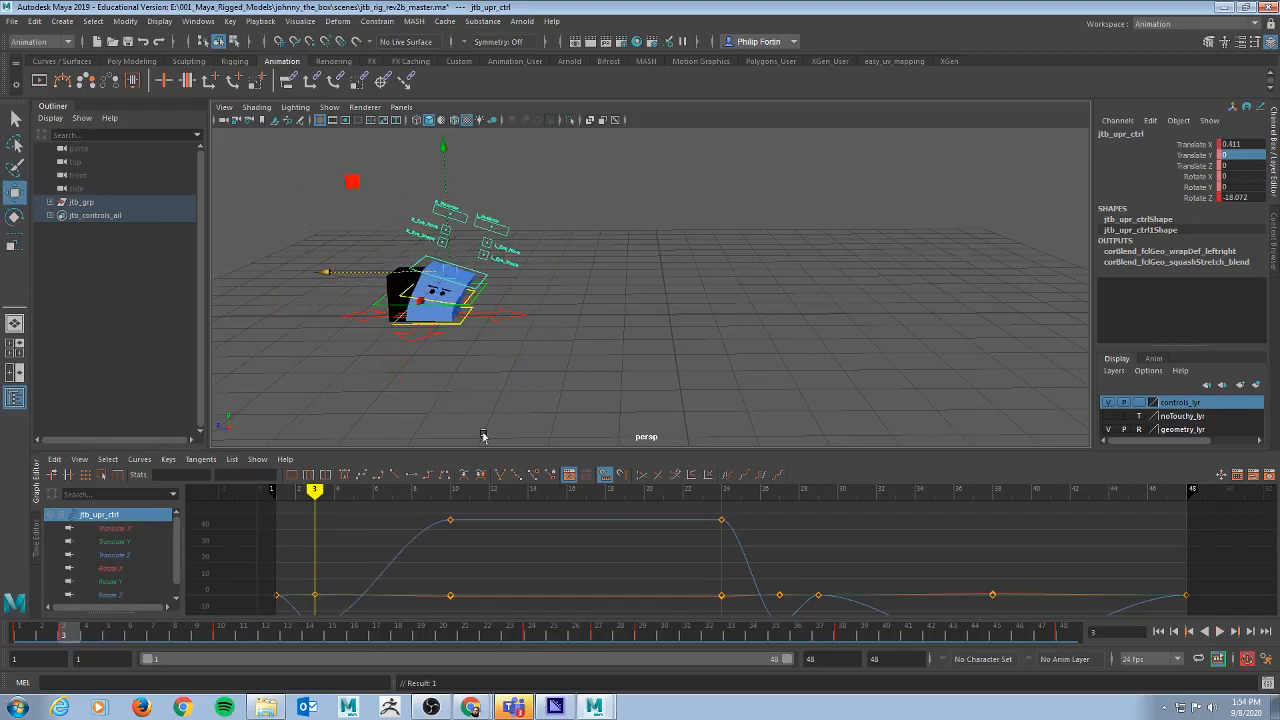
# Step: Scrub and play the animation to review the new frame 3 pose, then go back to frame 3
pyautogui.moveTo(60, 635)
pyautogui.mouseDown()
pyautogui.moveTo(8, 630)
pyautogui.moveTo(70, 630)
pyautogui.mouseUp()
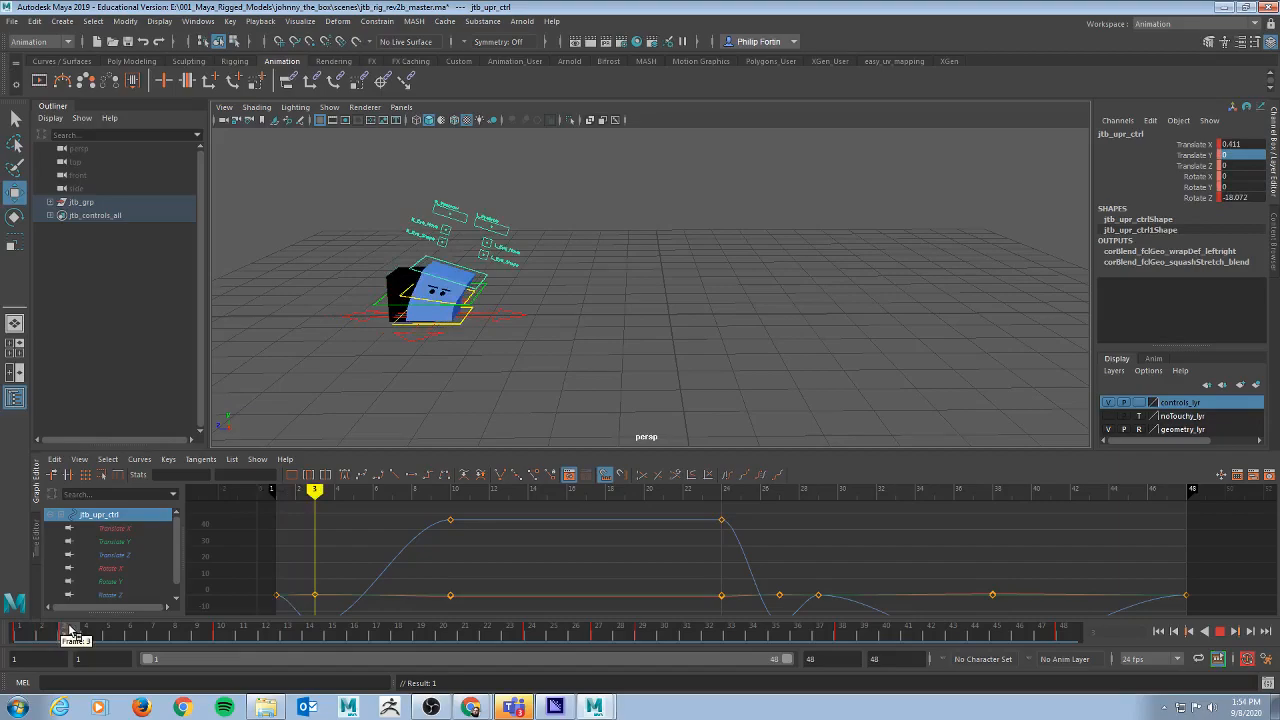
pyautogui.moveTo(60, 635); pyautogui.dragTo(975, 632)
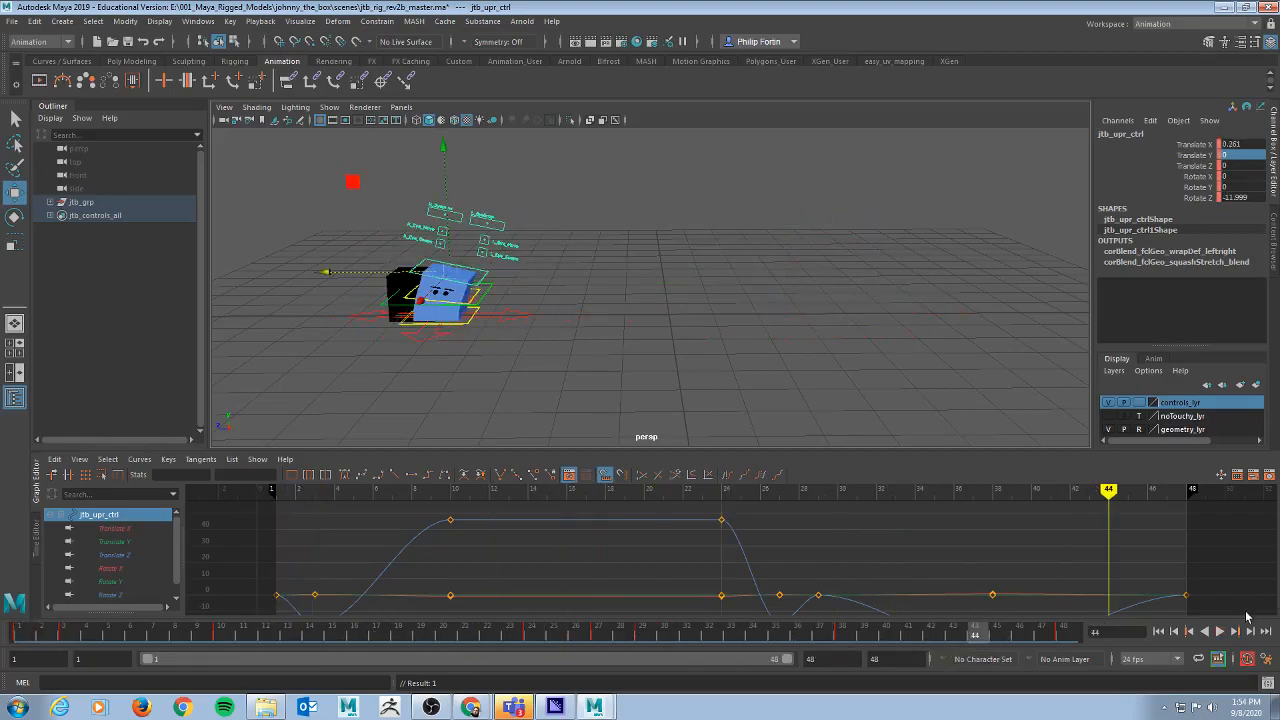
pyautogui.click(1221, 633)
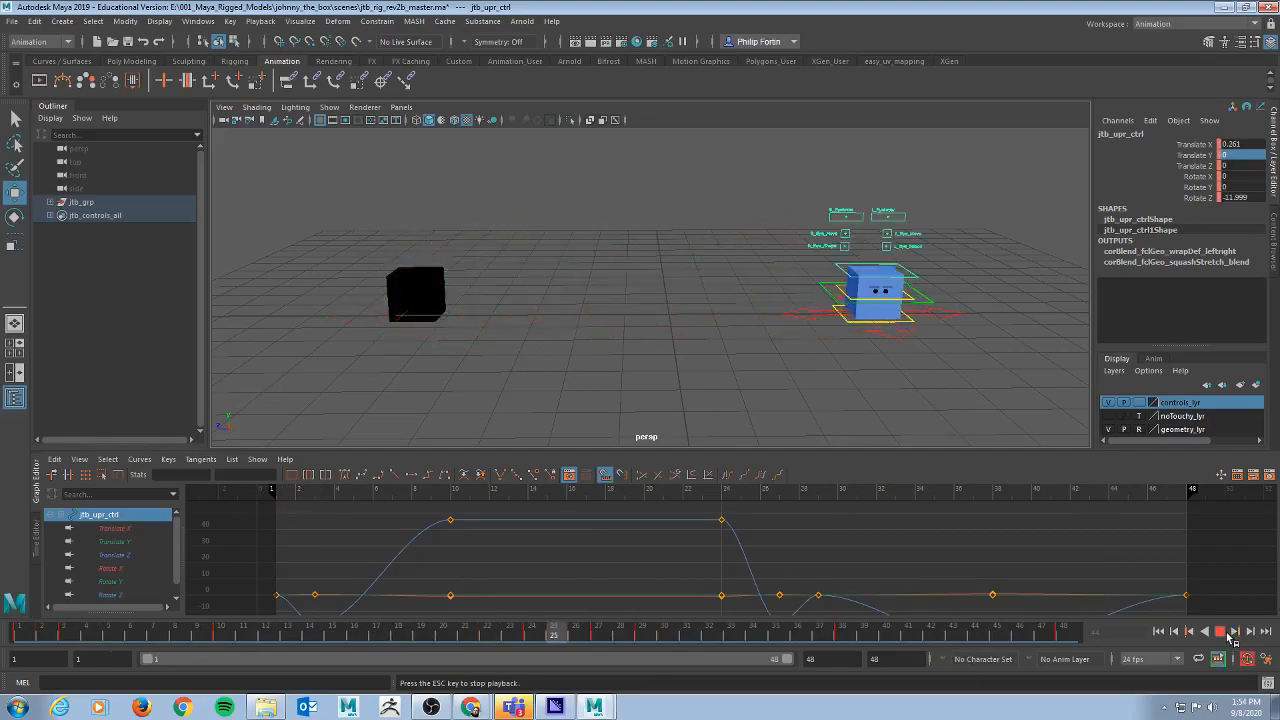
pyautogui.press('Escape')
pyautogui.moveTo(150, 634); pyautogui.dragTo(70, 638)
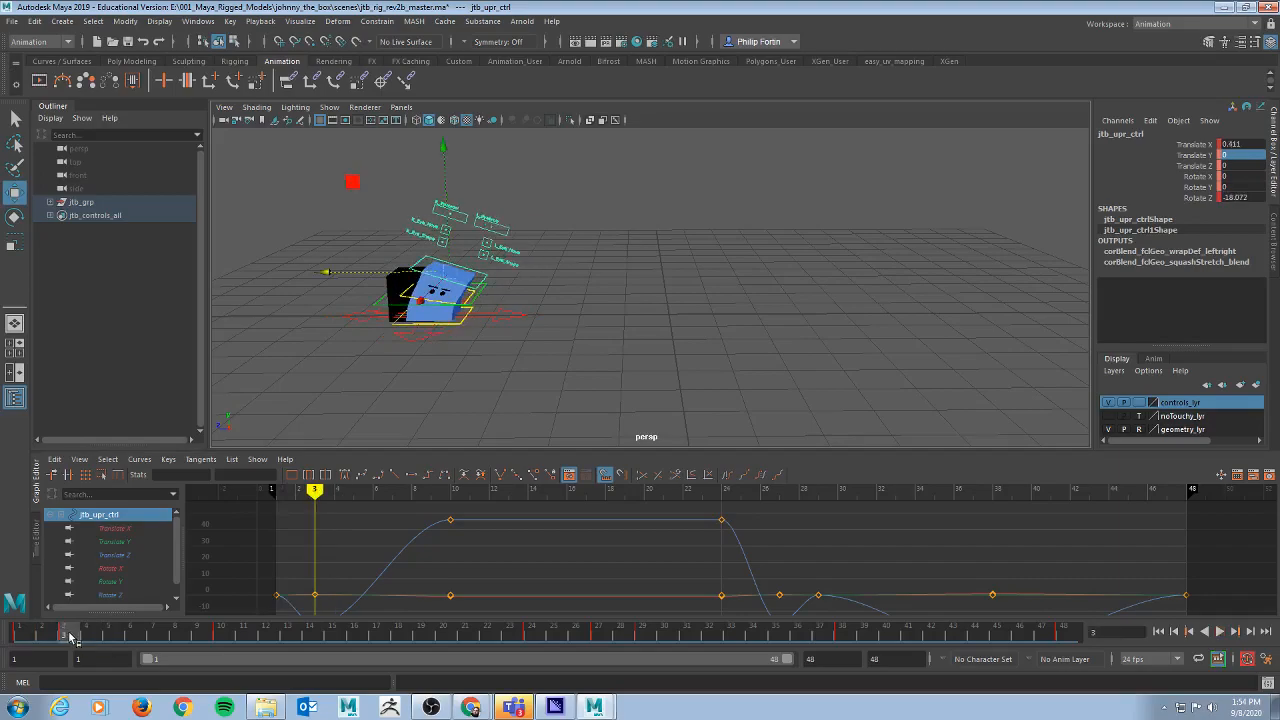
# Step: Frame the upper control's curves in the graph and delete its keys at frame 3
pyautogui.press('f')
pyautogui.moveTo(462, 567); pyautogui.dragTo(494, 627)
pyautogui.press('Delete')
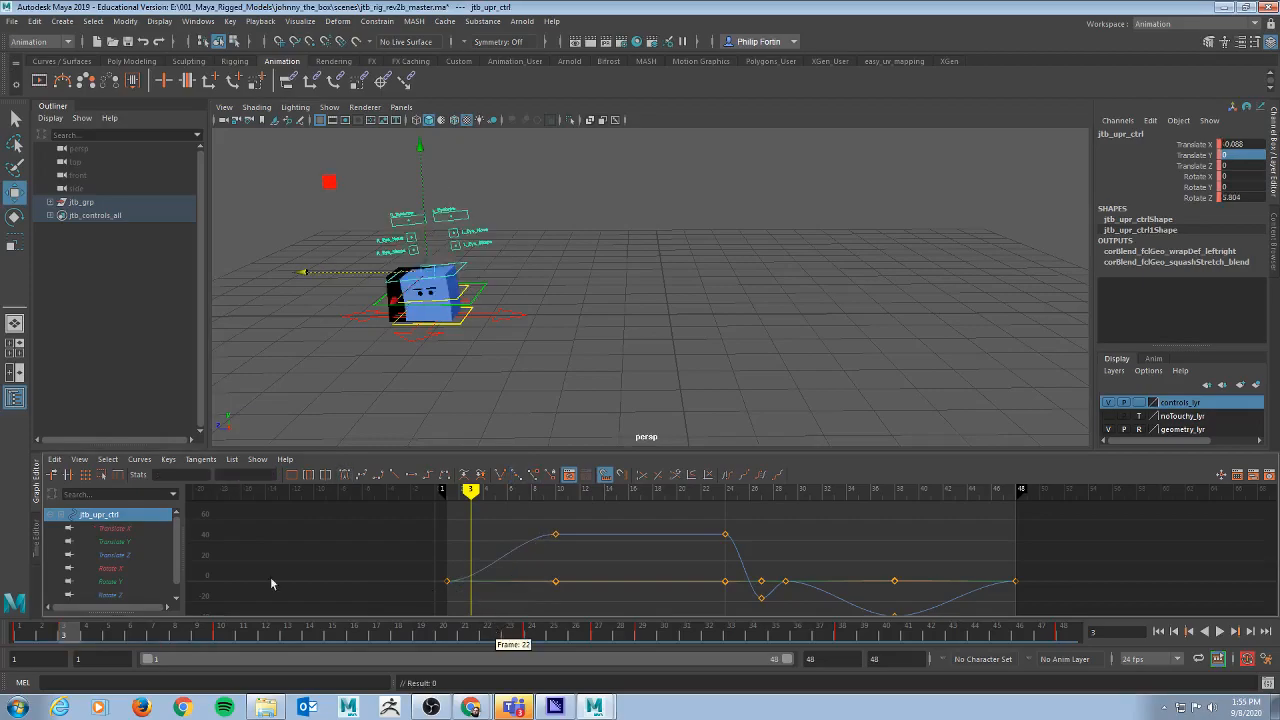
# Step: Scrub through the movement, then at frame 3 bend the upper control to Rotate Z about 29.3 and Translate X about -0.53
pyautogui.moveTo(73, 626)
pyautogui.mouseDown()
pyautogui.moveTo(40, 634)
pyautogui.moveTo(323, 634)
pyautogui.moveTo(109, 634)
pyautogui.moveTo(447, 650)
pyautogui.moveTo(1063, 640)
pyautogui.mouseUp()
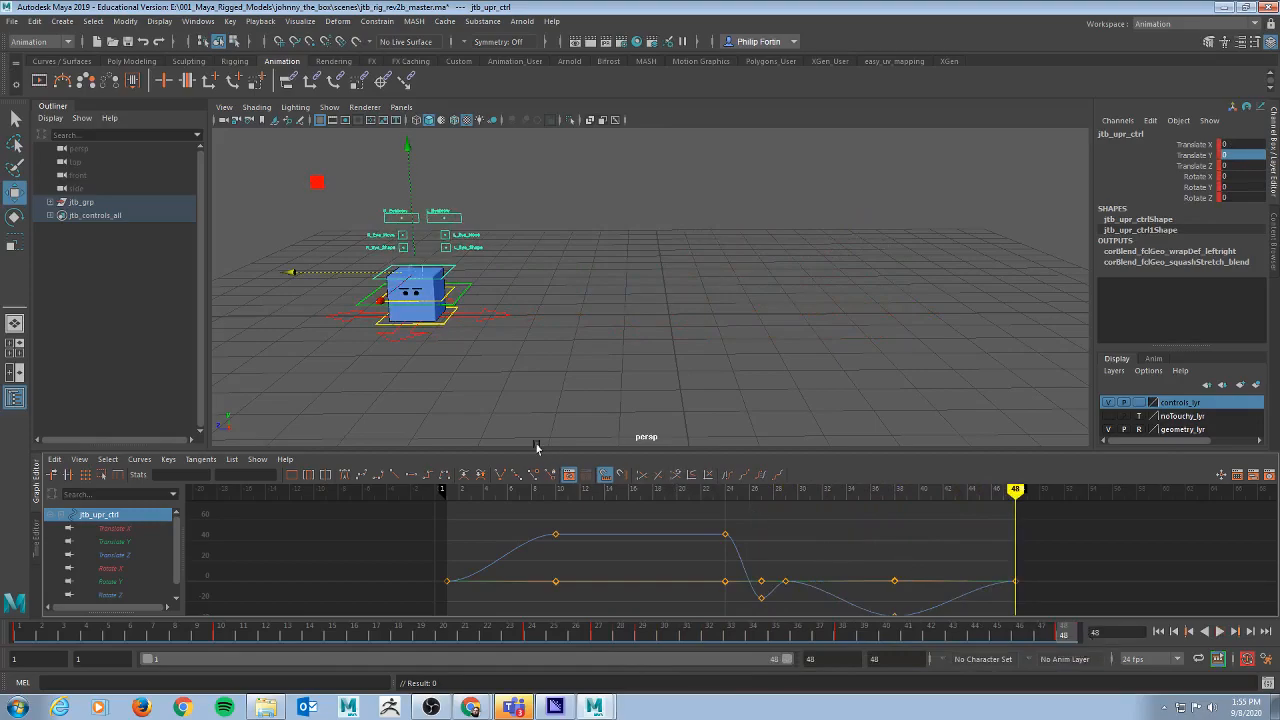
pyautogui.click(39, 637)
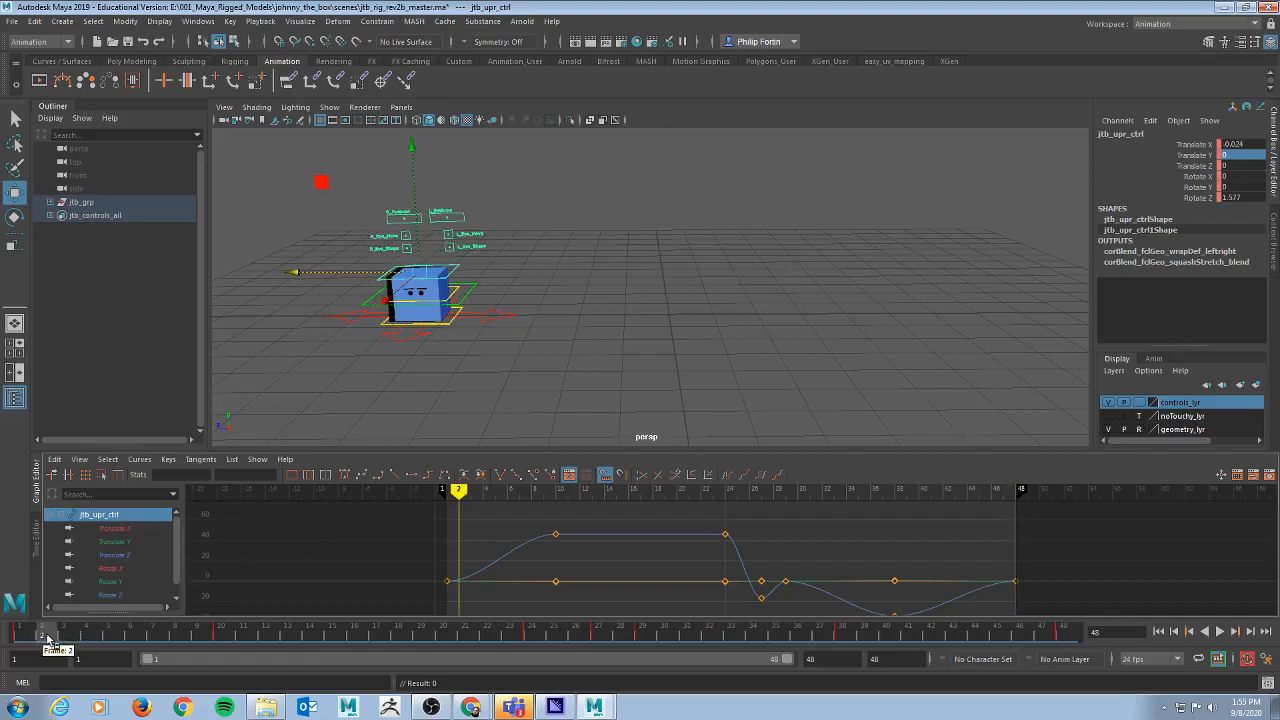
pyautogui.click(64, 637)
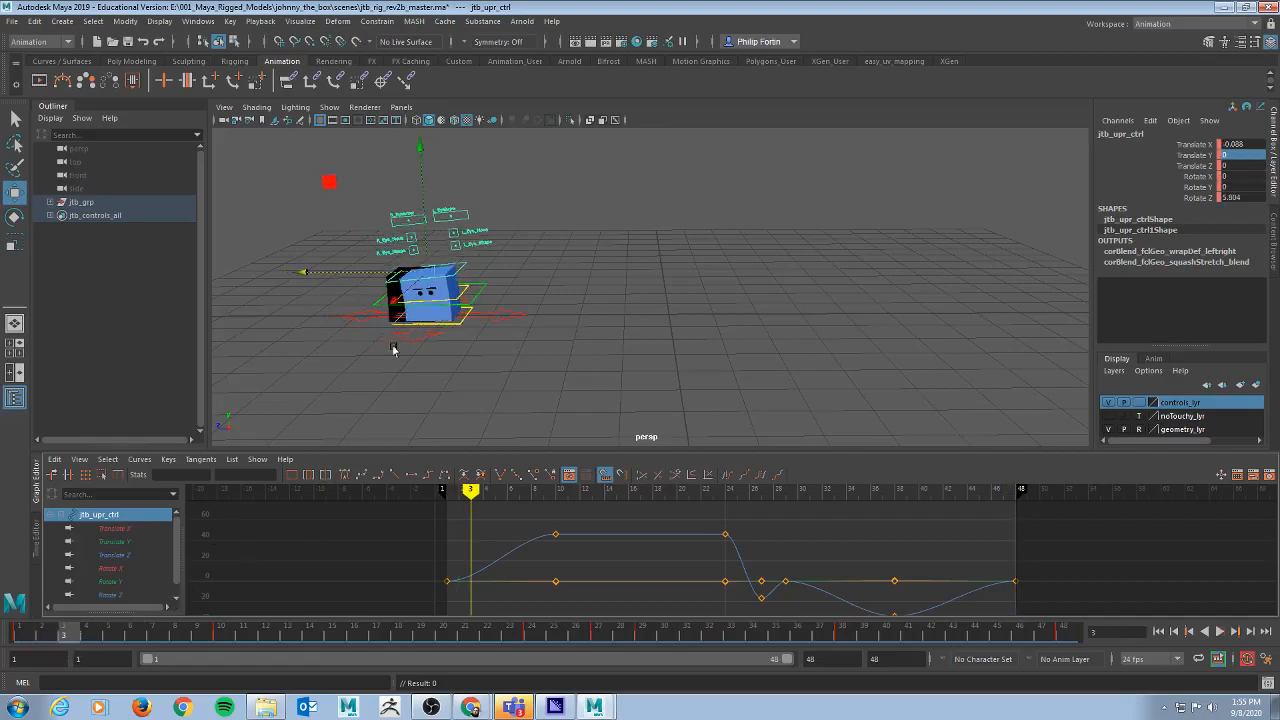
pyautogui.press('e')
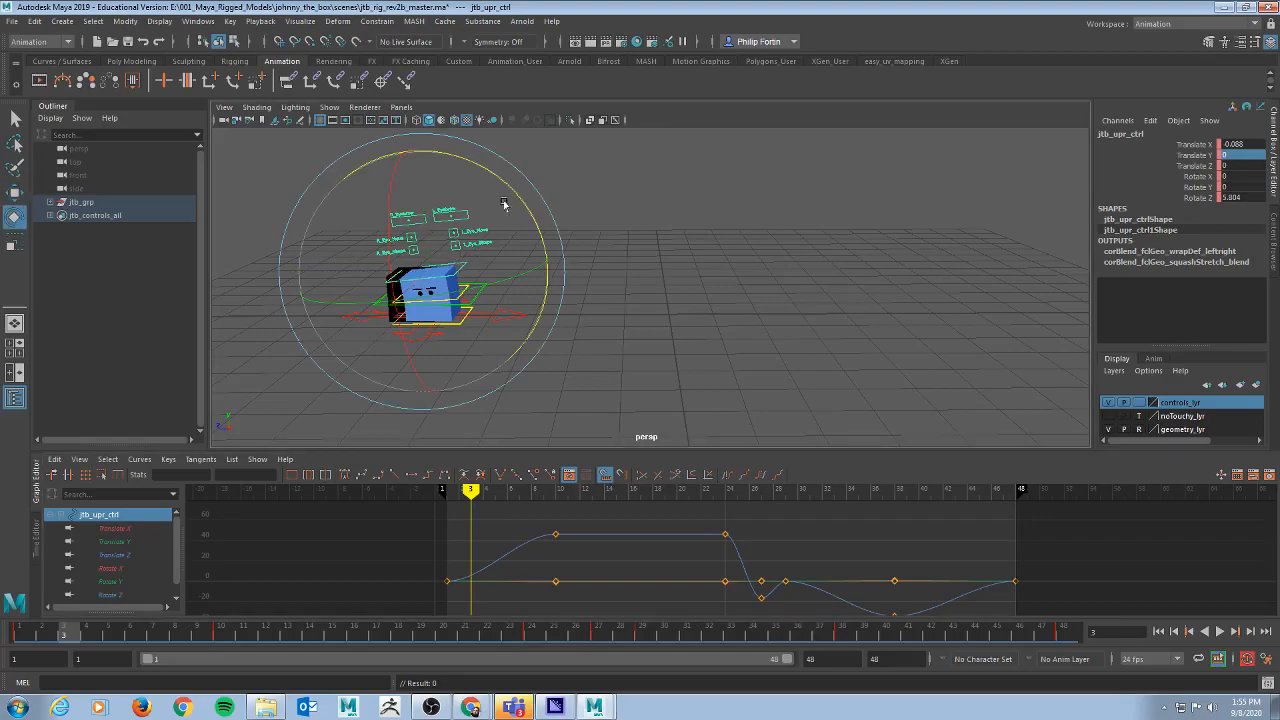
pyautogui.moveTo(506, 192); pyautogui.dragTo(490, 250)
pyautogui.press('w')
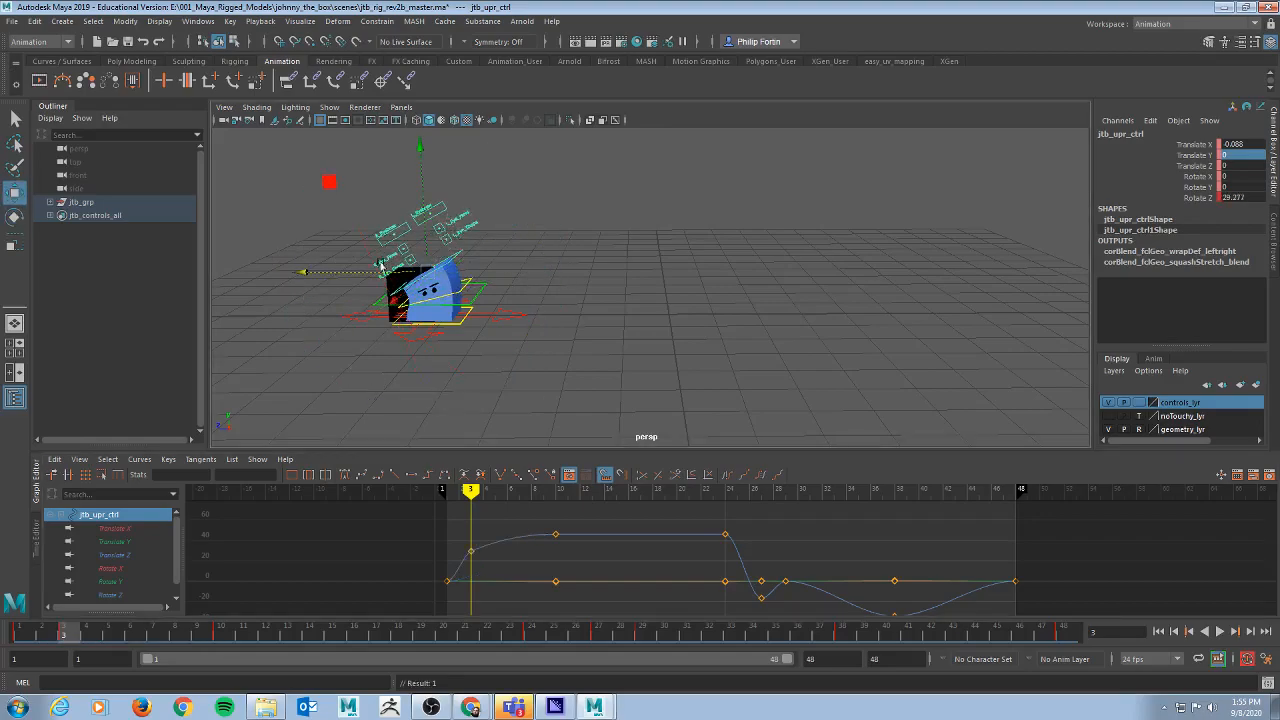
pyautogui.moveTo(303, 272); pyautogui.dragTo(283, 272)
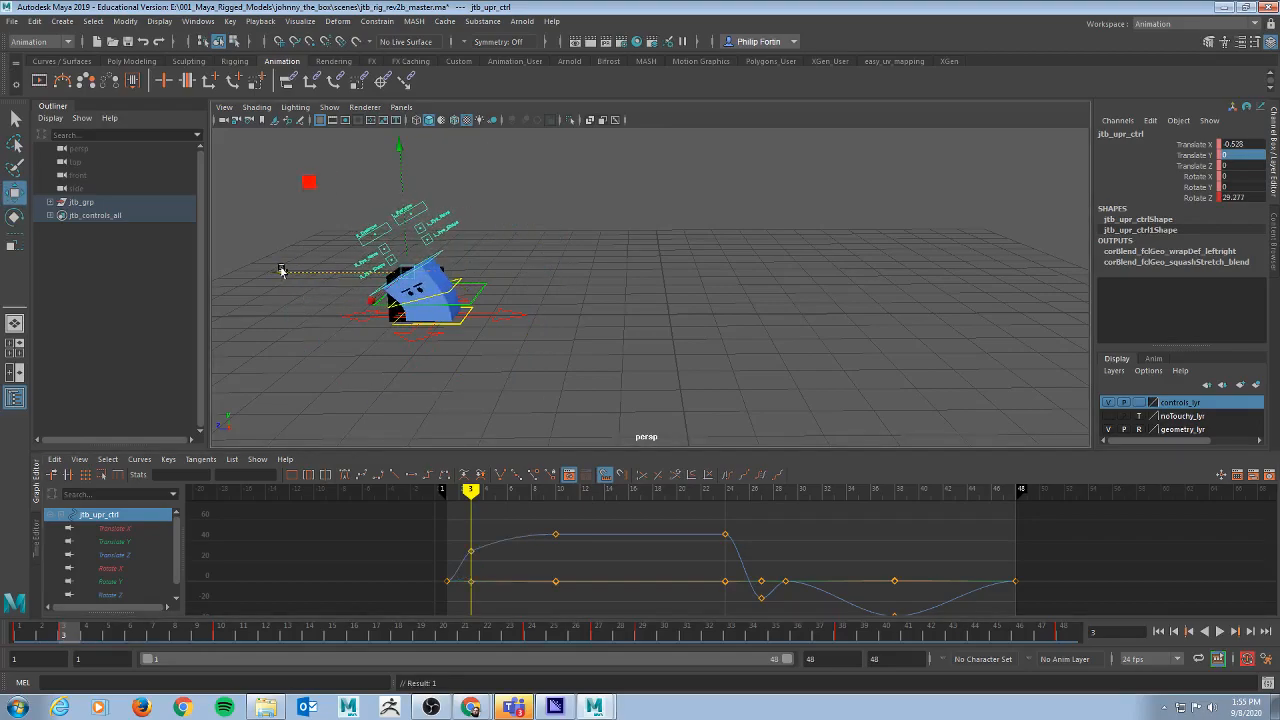
# Step: At frame 5, bend the upper control the other way, with Rotate Z about -17.1 and Translate X about 0.23
pyautogui.moveTo(72, 638); pyautogui.dragTo(116, 643)
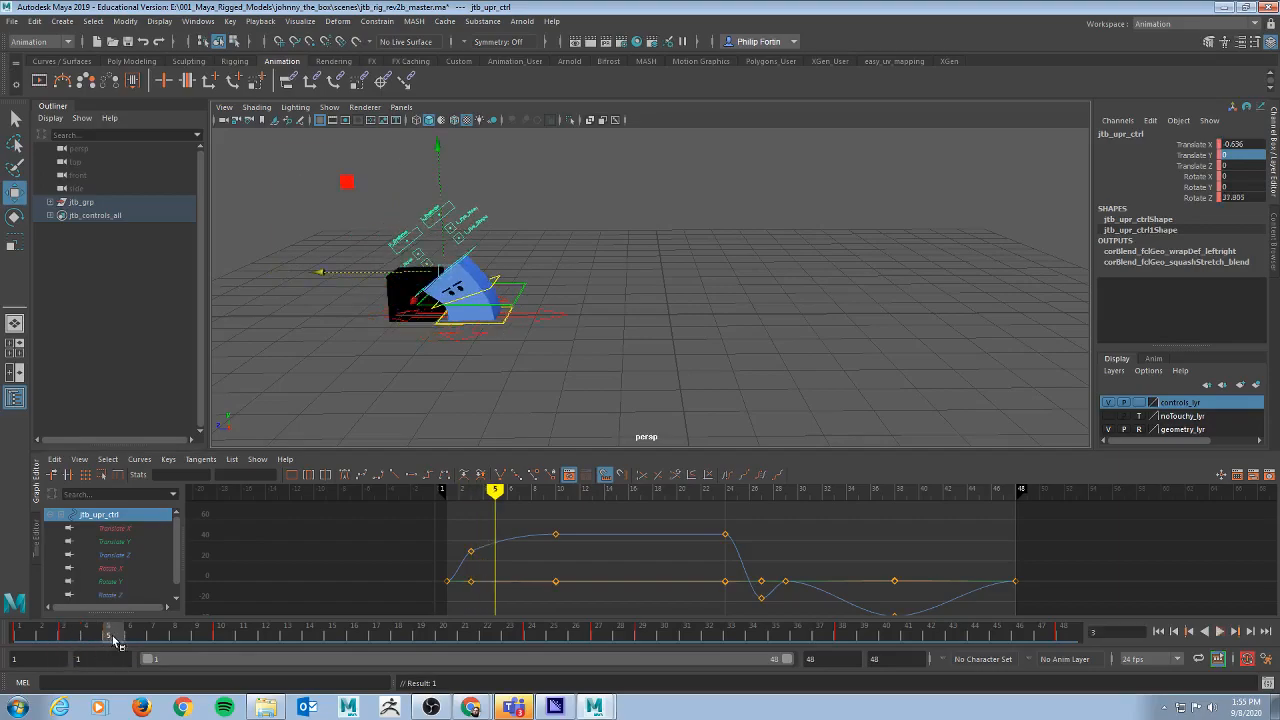
pyautogui.press('e')
pyautogui.press('w')
pyautogui.moveTo(320, 272); pyautogui.dragTo(349, 271)
pyautogui.press('e')
pyautogui.moveTo(532, 167); pyautogui.dragTo(628, 259)
pyautogui.press('w')
pyautogui.moveTo(357, 277); pyautogui.dragTo(340, 281)
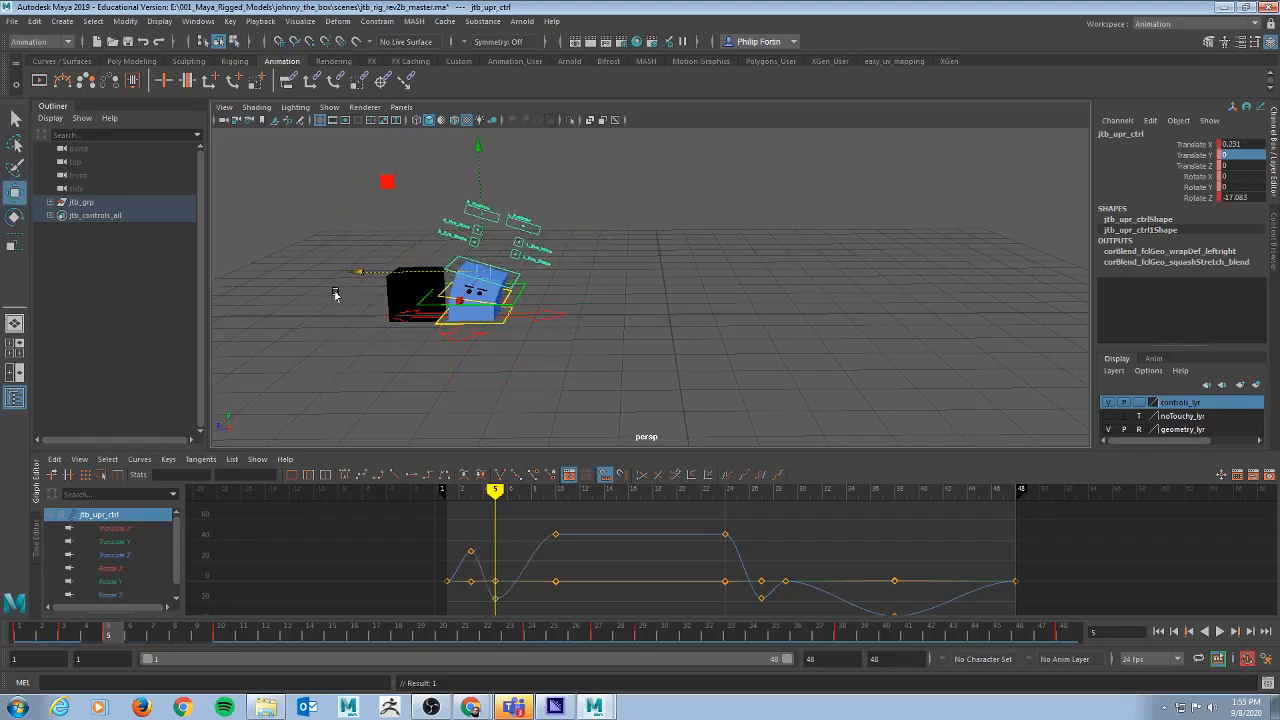
# Step: Play the animation from frame 1 to review the bends at frames 3 and 5, and stop playback
pyautogui.moveTo(125, 628); pyautogui.dragTo(18, 632)
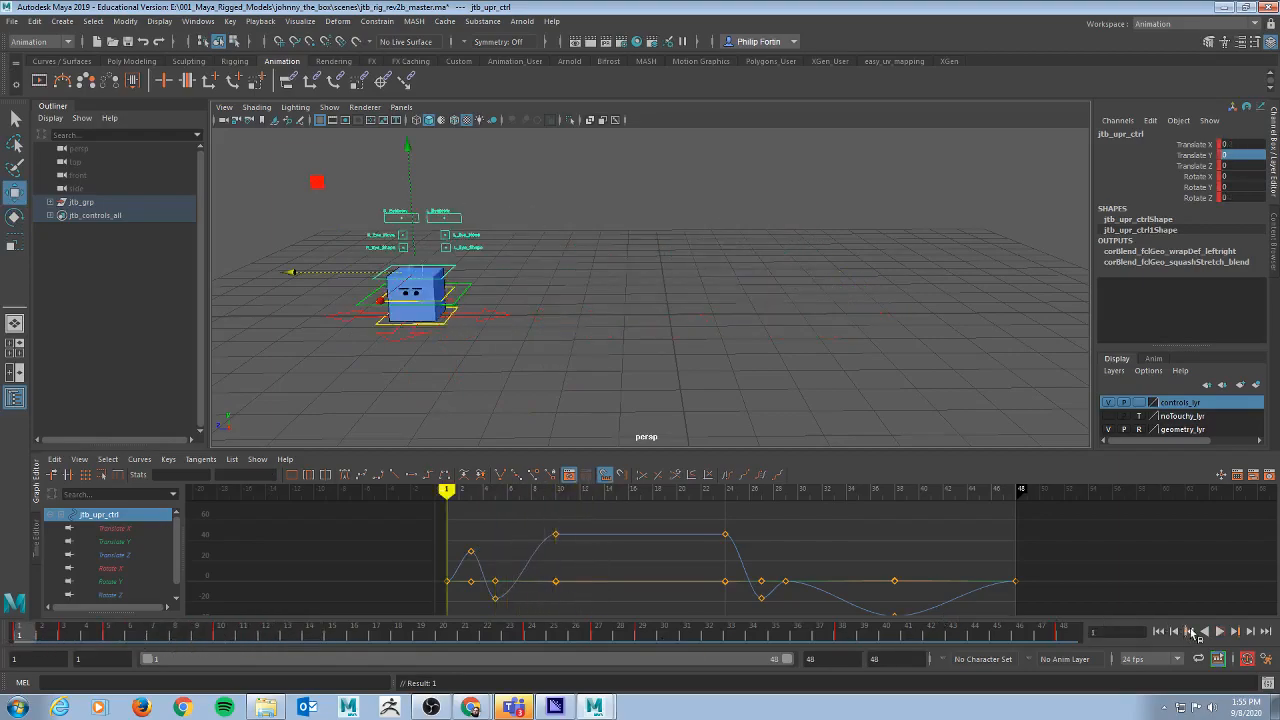
pyautogui.click(1219, 631)
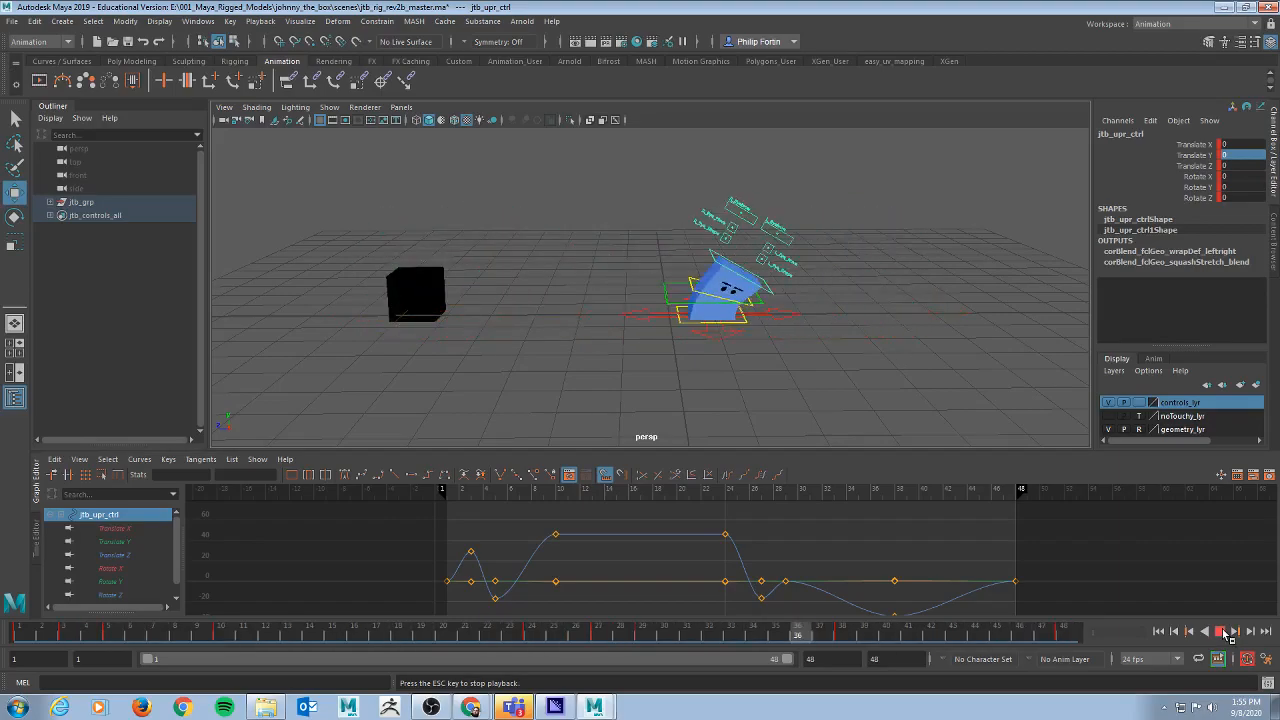
pyautogui.click(1222, 632)
# Step: At frame 24, shift the upper control further in negative X and key the pose
pyautogui.moveTo(437, 630); pyautogui.dragTo(532, 652)
pyautogui.moveTo(748, 271); pyautogui.dragTo(689, 271)
pyautogui.press('s')
# Step: At frame 29, bend the upper control with Translate X about 1.05 and Rotate Z about -51.5
pyautogui.moveTo(537, 634); pyautogui.dragTo(651, 634)
pyautogui.moveTo(710, 266); pyautogui.dragTo(740, 272)
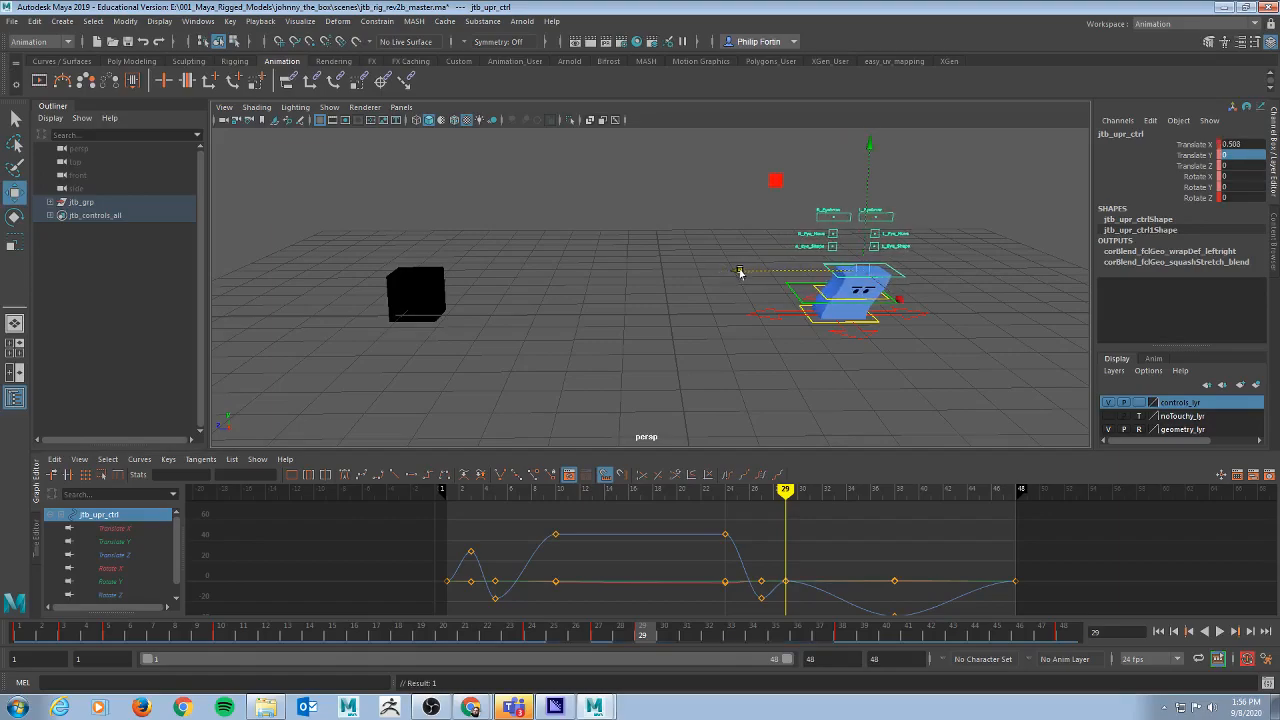
pyautogui.hotkey('ctrl', 'z')
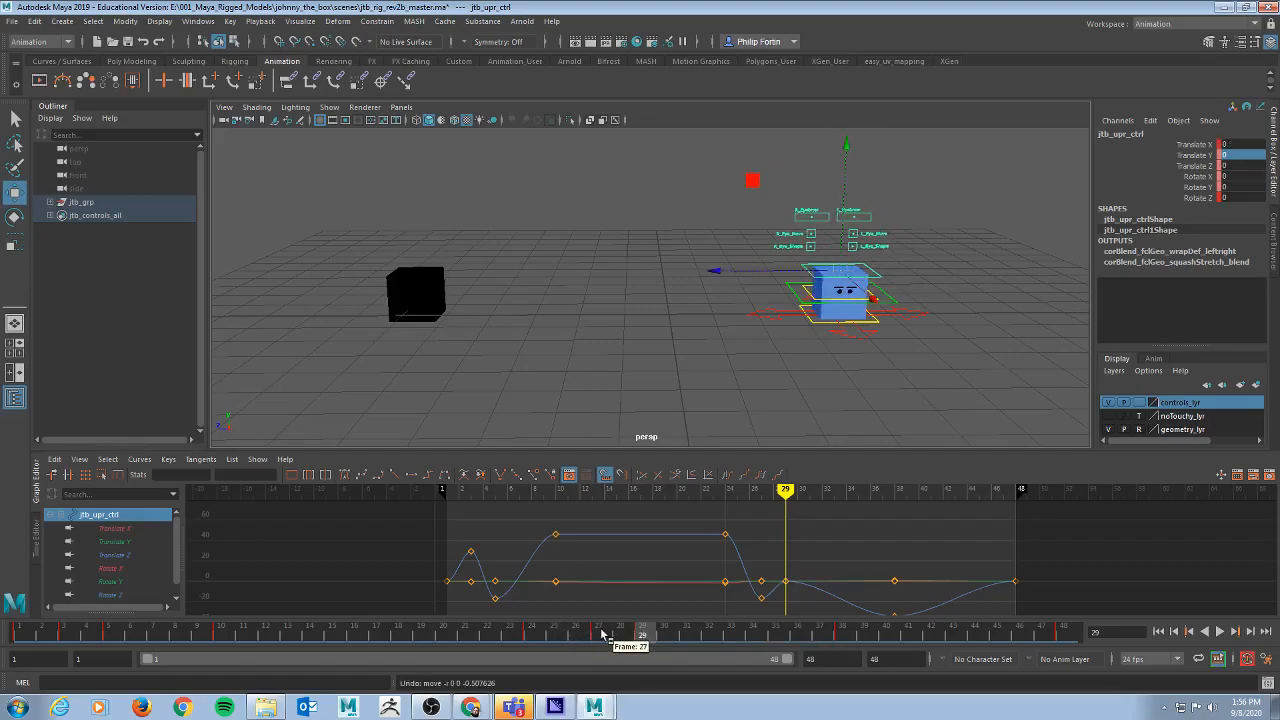
pyautogui.click(602, 635)
pyautogui.click(641, 634)
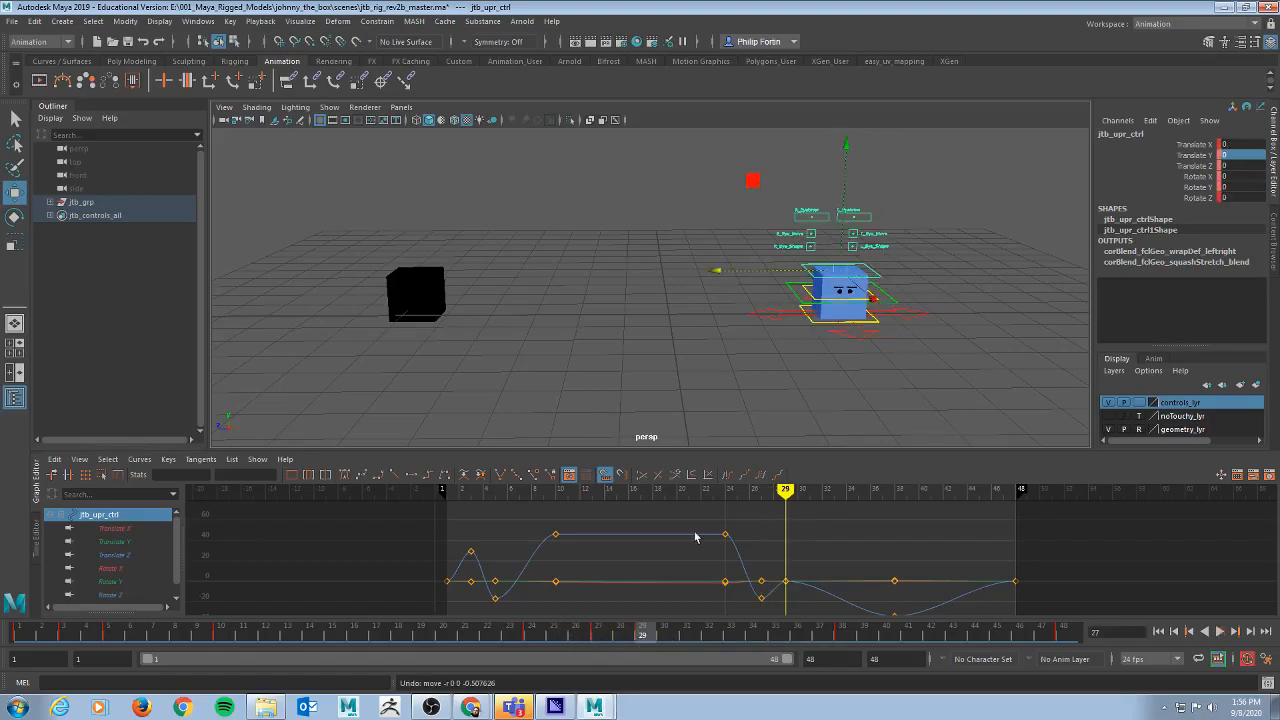
pyautogui.moveTo(727, 271); pyautogui.dragTo(863, 174)
pyautogui.press('e')
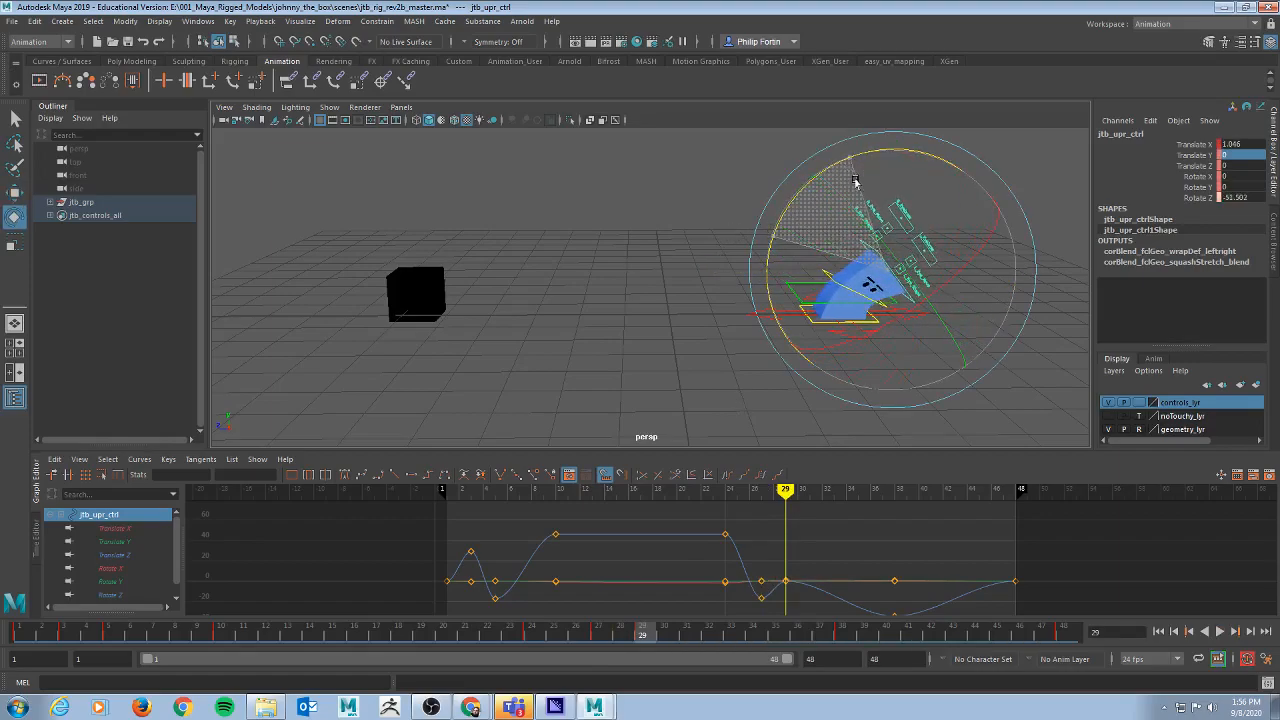
pyautogui.hotkey('alt', 'v')
# Step: At frame 38, shift the upper control further in positive X and bend it more in negative Rotate Z
pyautogui.moveTo(665, 634); pyautogui.dragTo(839, 634)
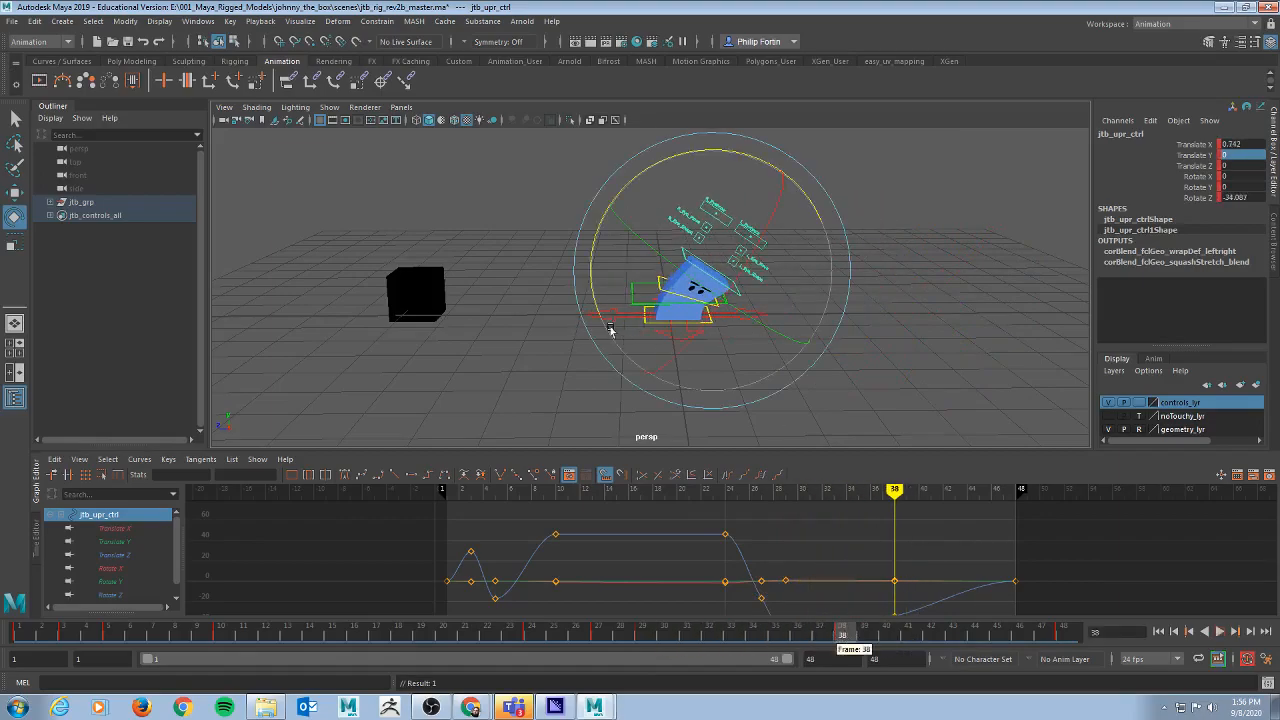
pyautogui.press('w')
pyautogui.moveTo(595, 273); pyautogui.dragTo(663, 196)
pyautogui.press('e')
pyautogui.moveTo(846, 634); pyautogui.dragTo(1066, 634)
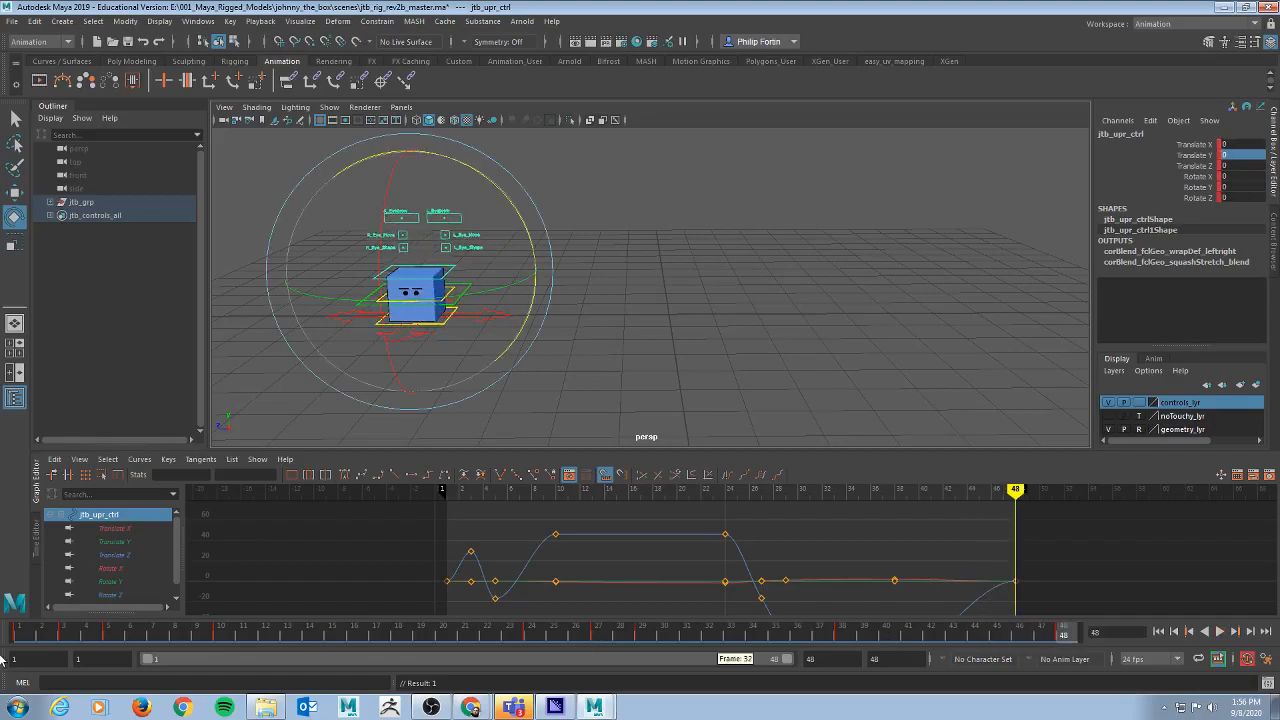
# Step: At frame 3, exaggerate the upper control's bend with Translate X about -1.26 and Rotate Z about 63
pyautogui.click(26, 634)
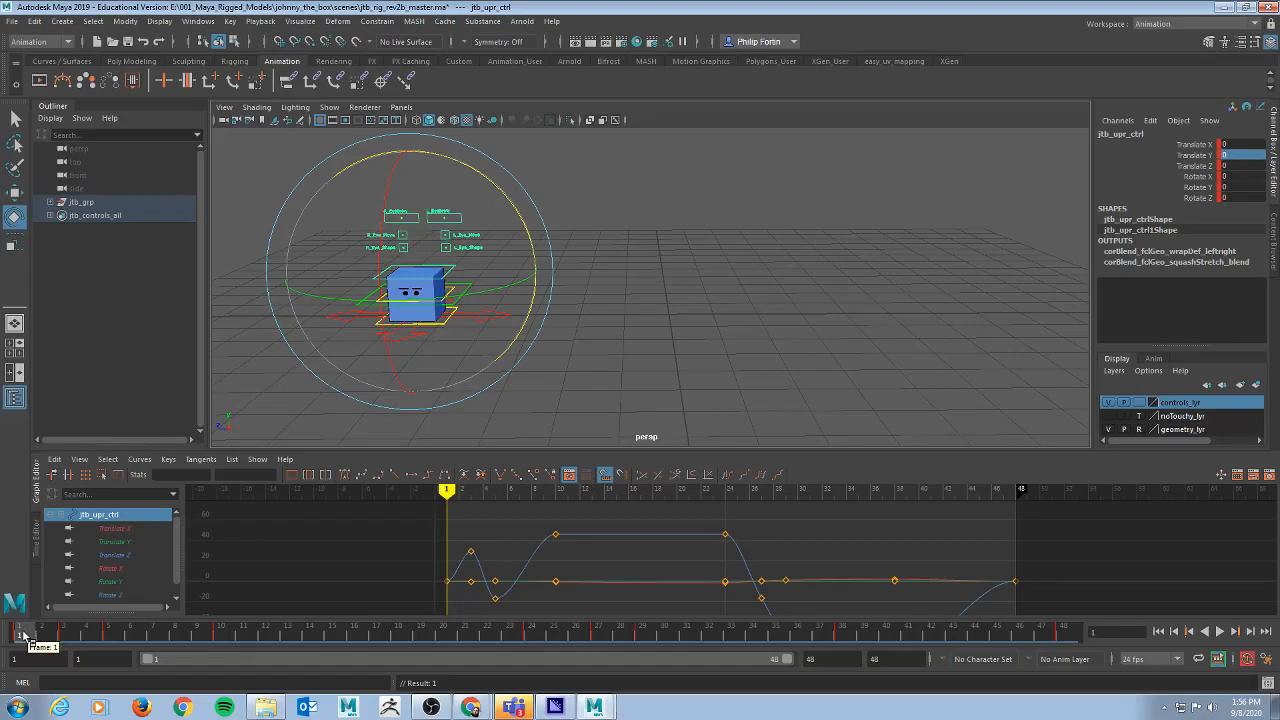
pyautogui.moveTo(22, 634); pyautogui.dragTo(63, 637)
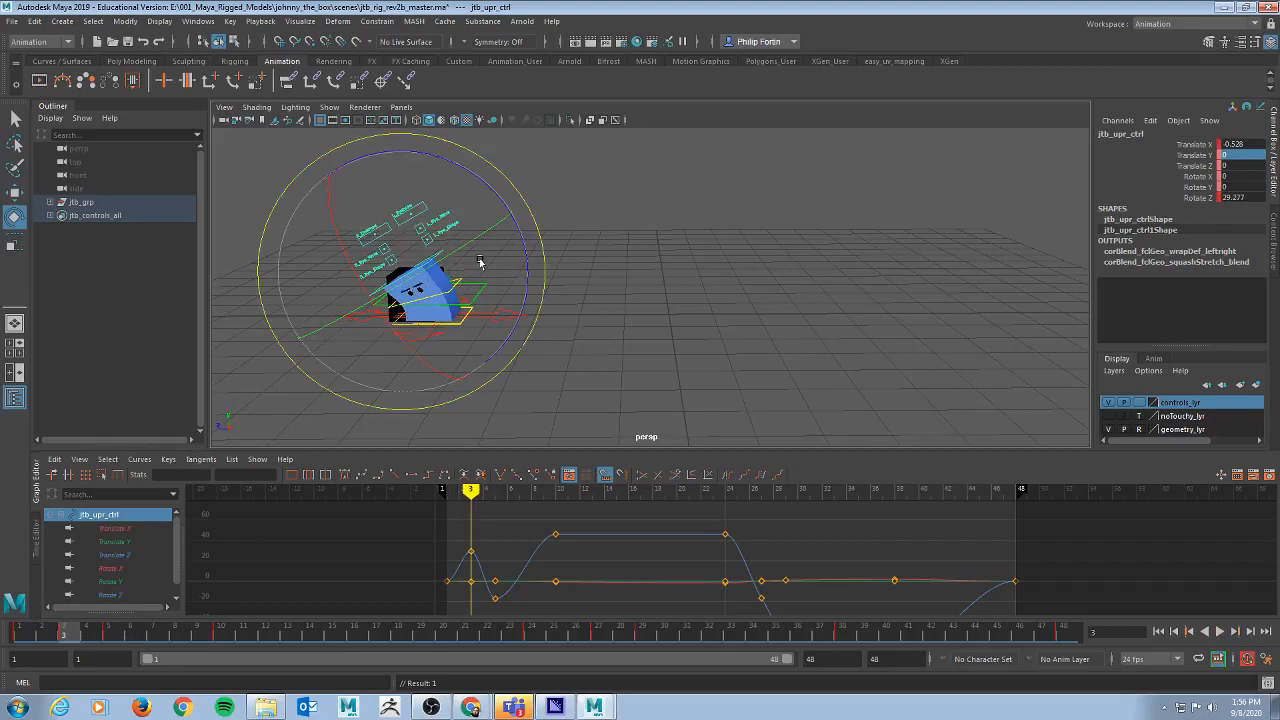
pyautogui.press('w')
pyautogui.moveTo(282, 272); pyautogui.dragTo(250, 267)
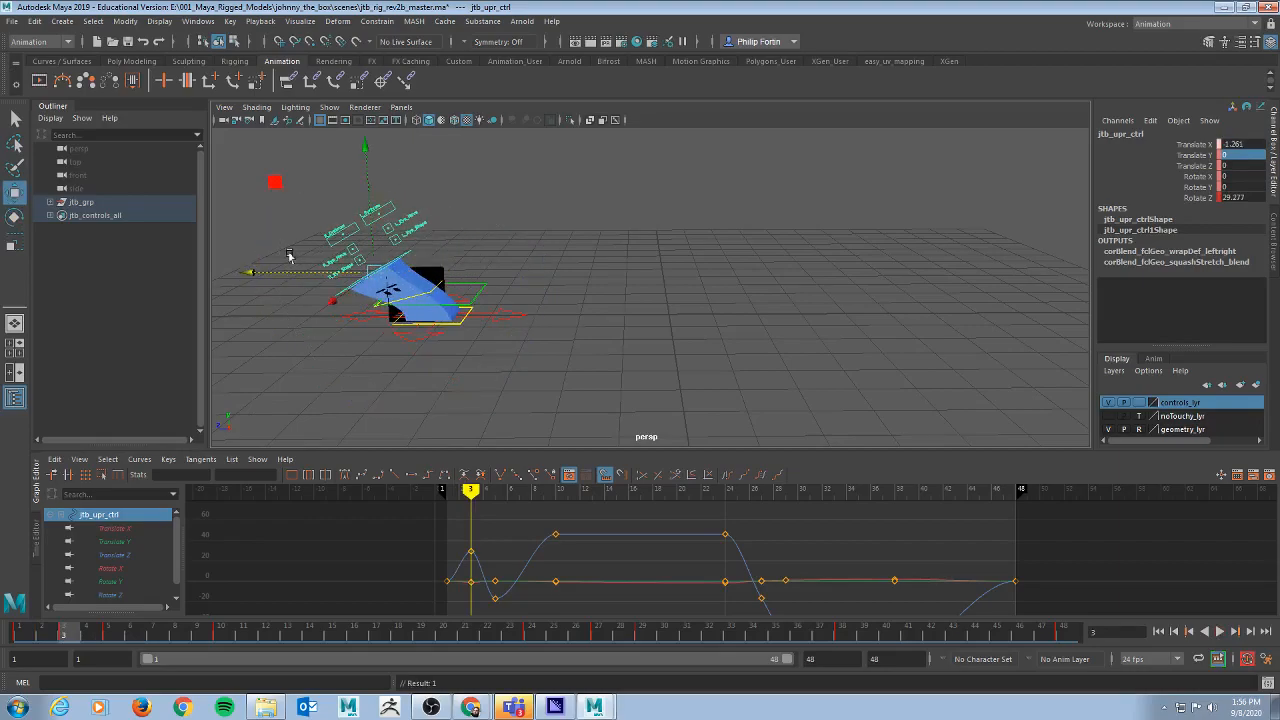
pyautogui.press('e')
pyautogui.moveTo(383, 155); pyautogui.dragTo(228, 317)
# Step: Delete the upper control's keys at frame 5 and play the animation from frame 1
pyautogui.moveTo(80, 622); pyautogui.dragTo(108, 631)
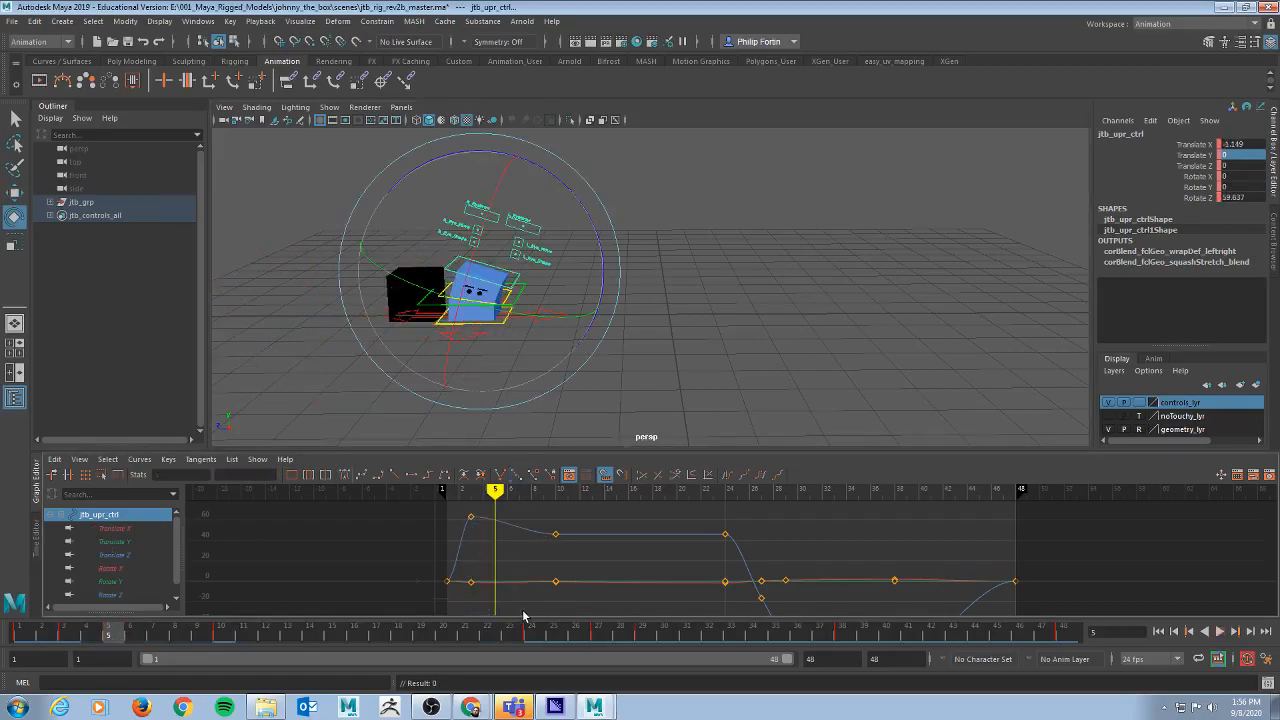
pyautogui.press('Delete')
pyautogui.moveTo(116, 636); pyautogui.dragTo(12, 636)
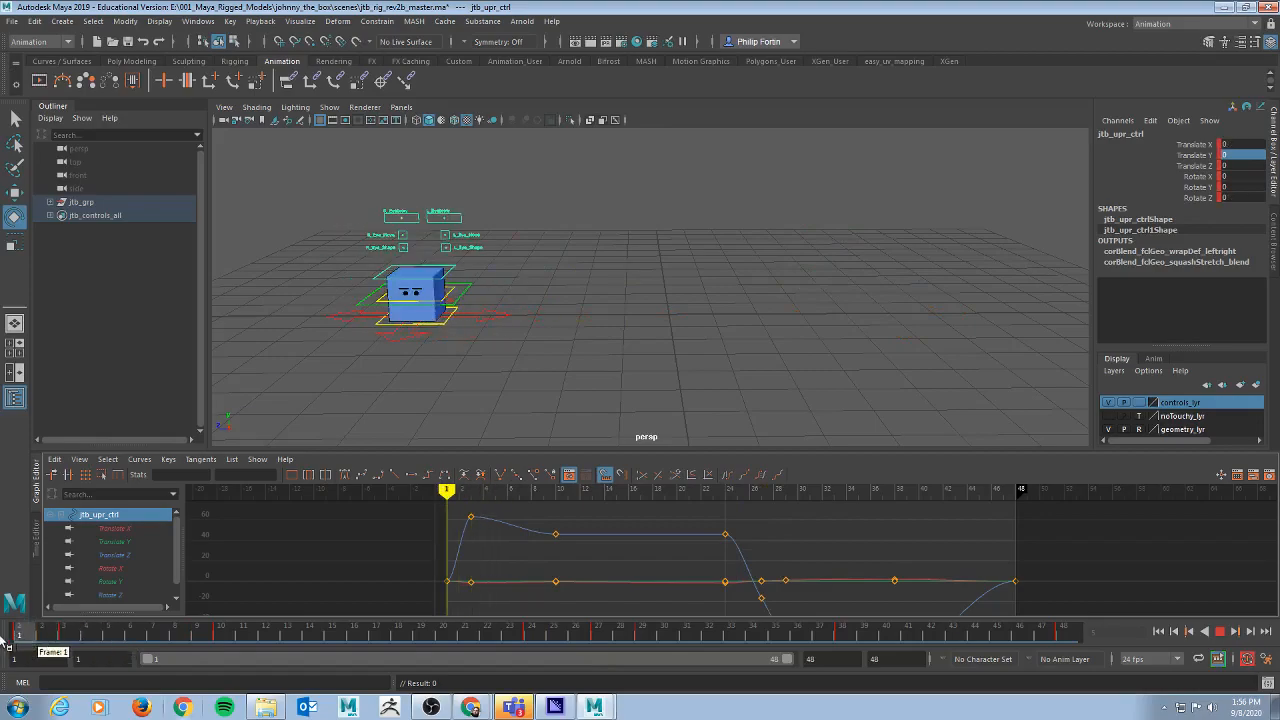
pyautogui.click(1221, 631)
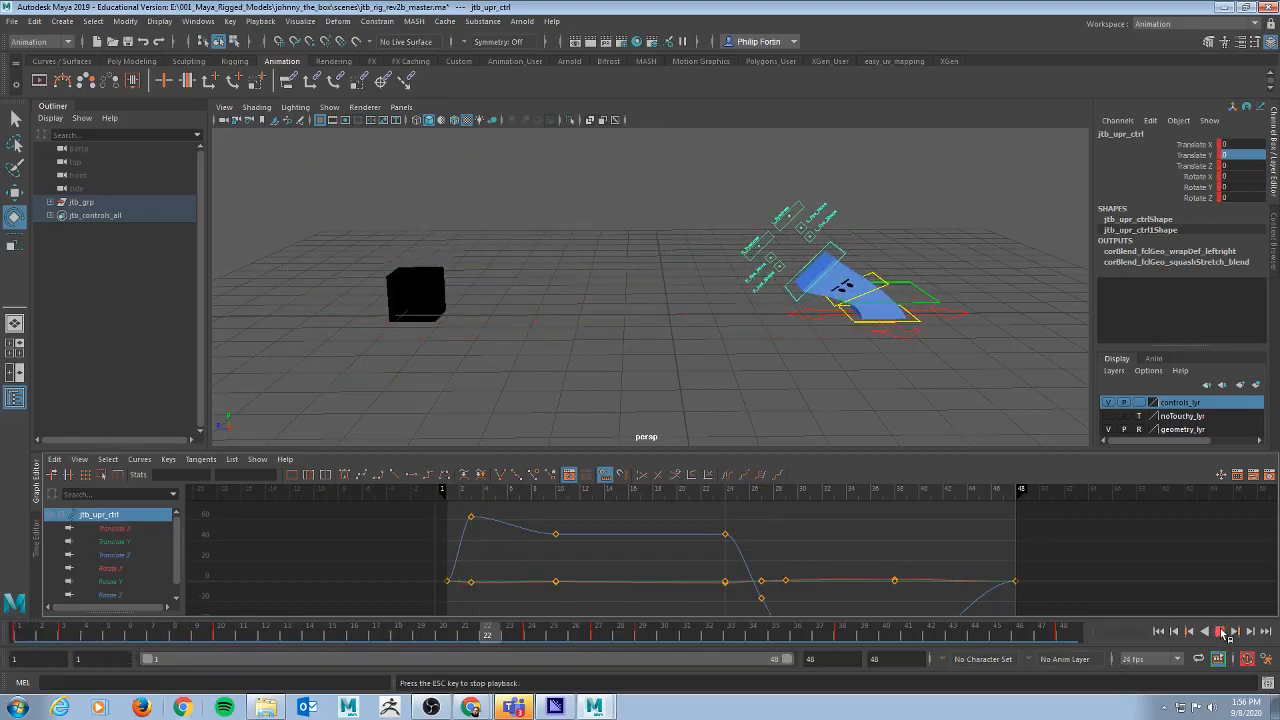
pyautogui.click(1222, 631)
# Step: At frame 24, reduce the upper control's sideways shift to Translate X about -1.08
pyautogui.click(531, 636)
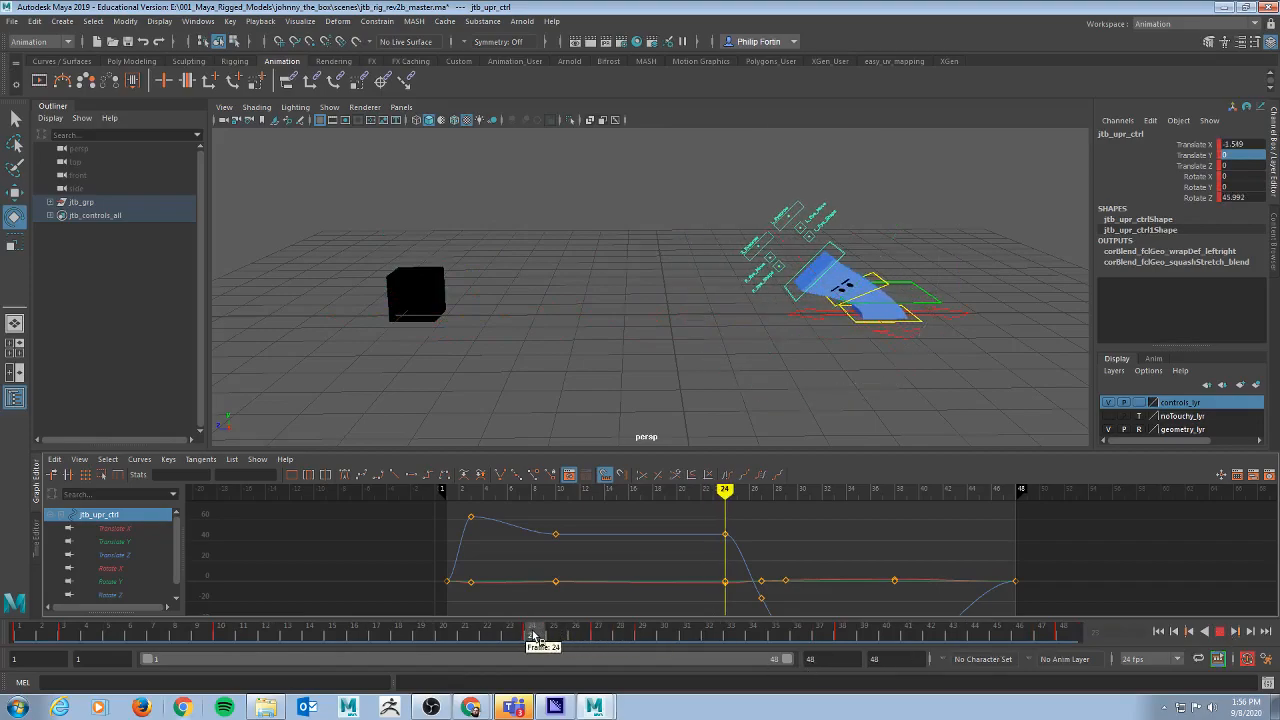
pyautogui.moveTo(511, 635)
pyautogui.mouseDown()
pyautogui.moveTo(549, 635)
pyautogui.moveTo(534, 635)
pyautogui.mouseUp()
pyautogui.press('w')
pyautogui.moveTo(679, 272)
pyautogui.mouseDown()
pyautogui.moveTo(706, 266)
pyautogui.moveTo(695, 264)
pyautogui.mouseUp()
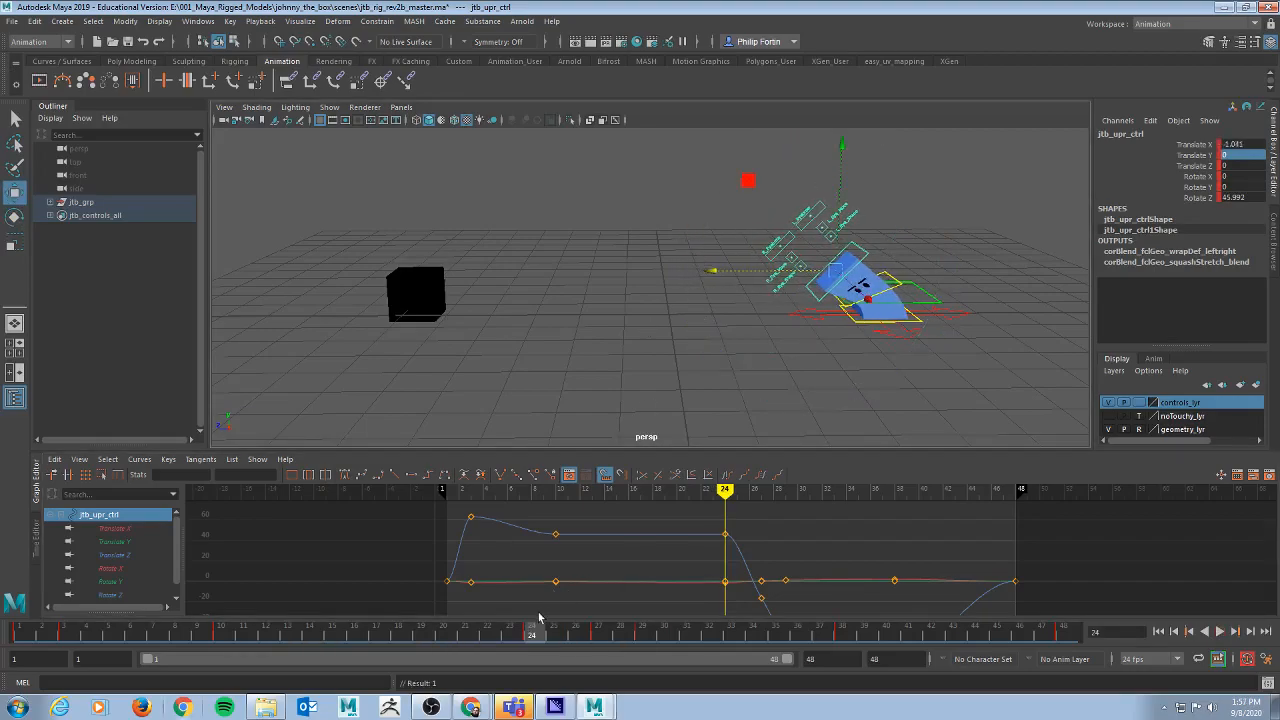
# Step: Try a counter-bend of the upper control at frame 6, with Translate X about 1.30 and Rotate Z about -67.6
pyautogui.moveTo(530, 632); pyautogui.dragTo(136, 638)
pyautogui.moveTo(329, 270); pyautogui.dragTo(443, 268)
pyautogui.press('e')
pyautogui.moveTo(591, 158); pyautogui.dragTo(558, 349)
pyautogui.moveTo(131, 634)
pyautogui.mouseDown()
pyautogui.moveTo(18, 636)
pyautogui.moveTo(178, 650)
pyautogui.moveTo(130, 636)
pyautogui.mouseUp()
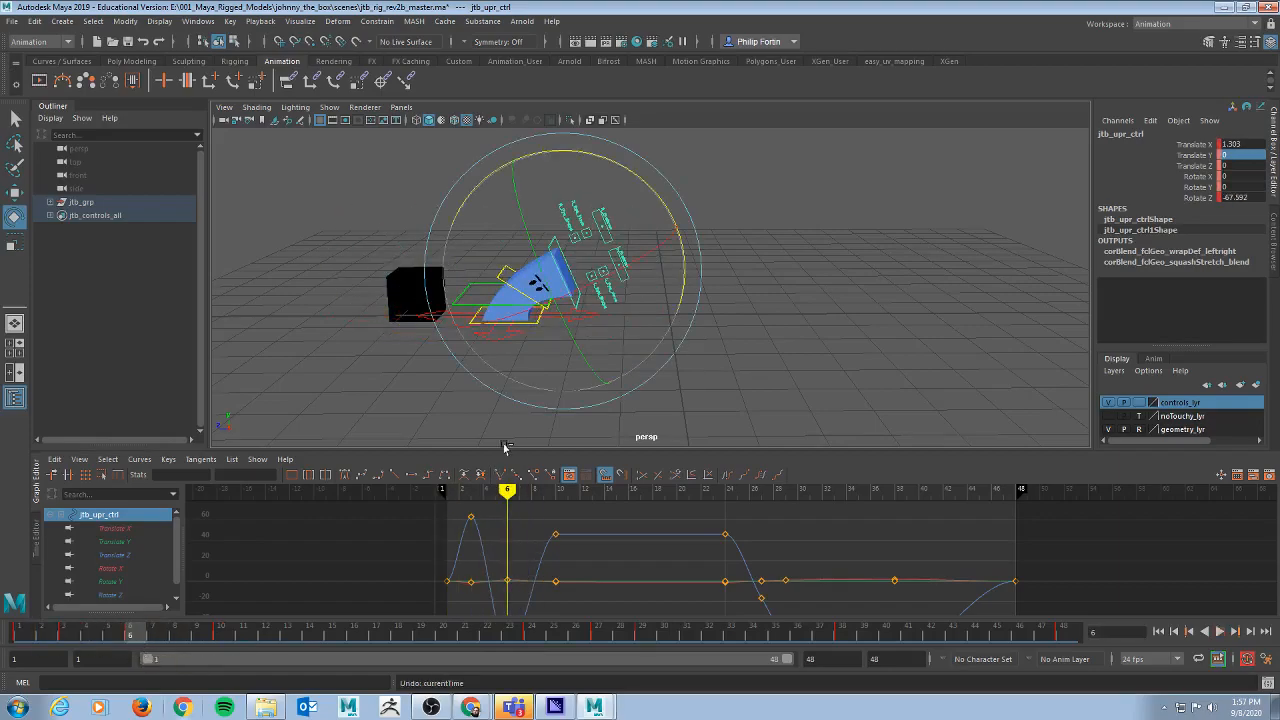
pyautogui.press('.')
pyautogui.press('.')
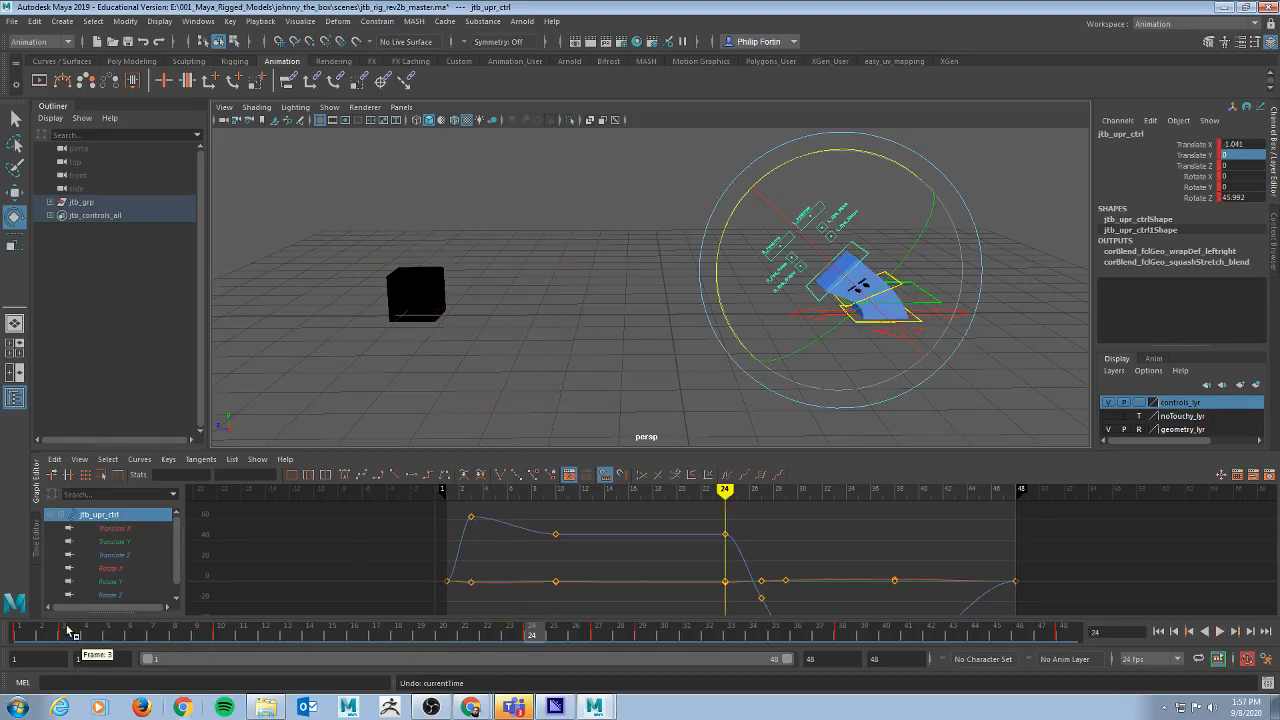
# Step: Delete the upper control's keys at frame 3 from its animation curves
pyautogui.click(68, 630)
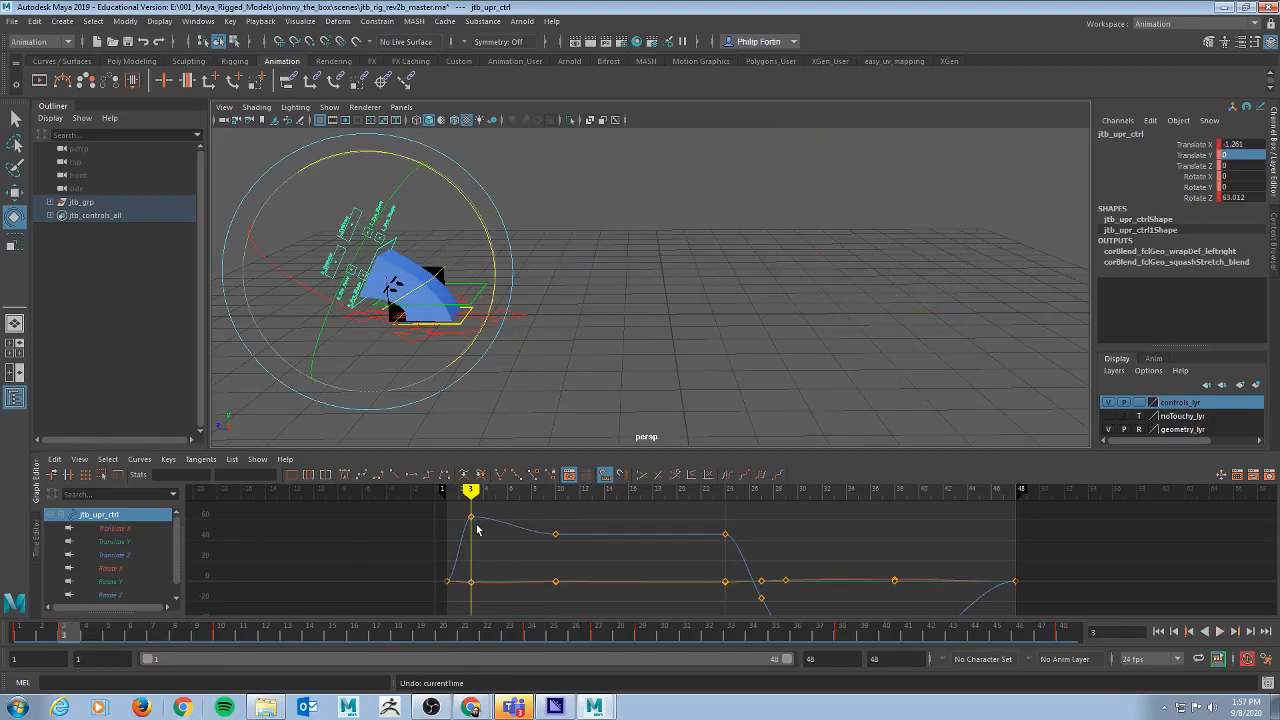
pyautogui.moveTo(460, 513); pyautogui.dragTo(507, 603)
pyautogui.press('Delete')
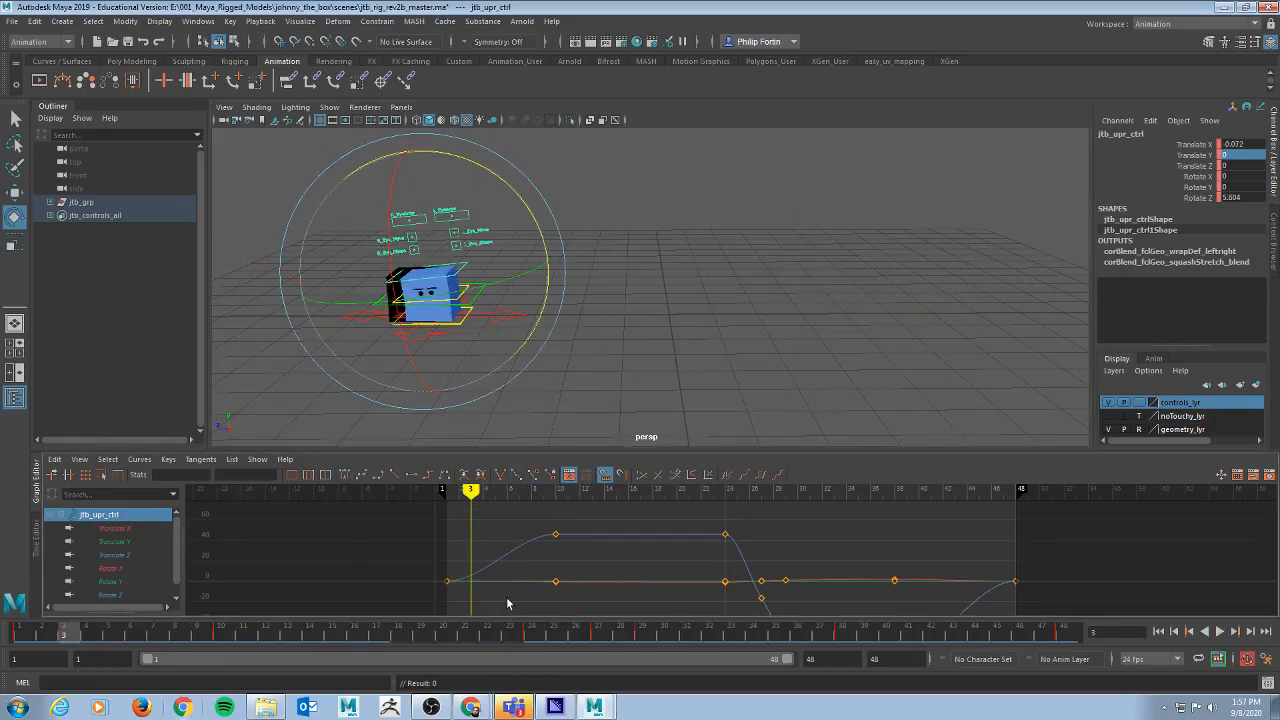
# Step: Return to frame 1 and check the animation principles reference page in the browser
pyautogui.click(26, 632)
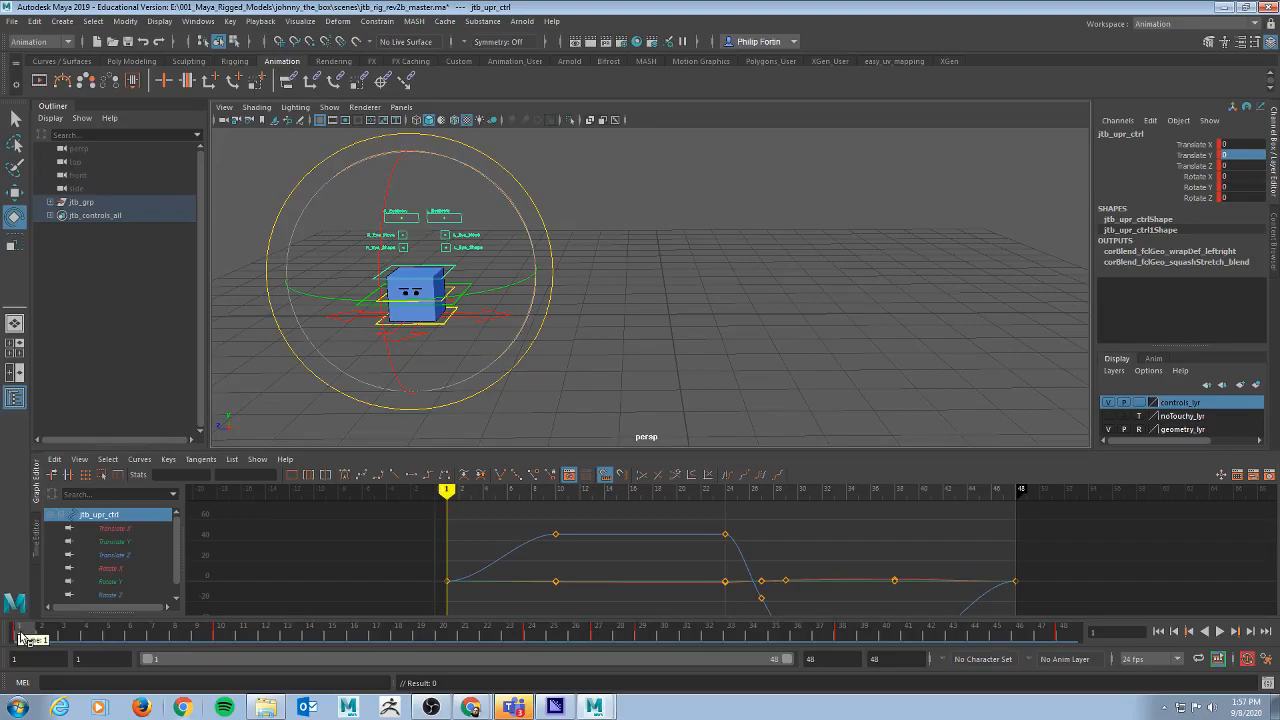
pyautogui.hotkey('alt', 'Tab')
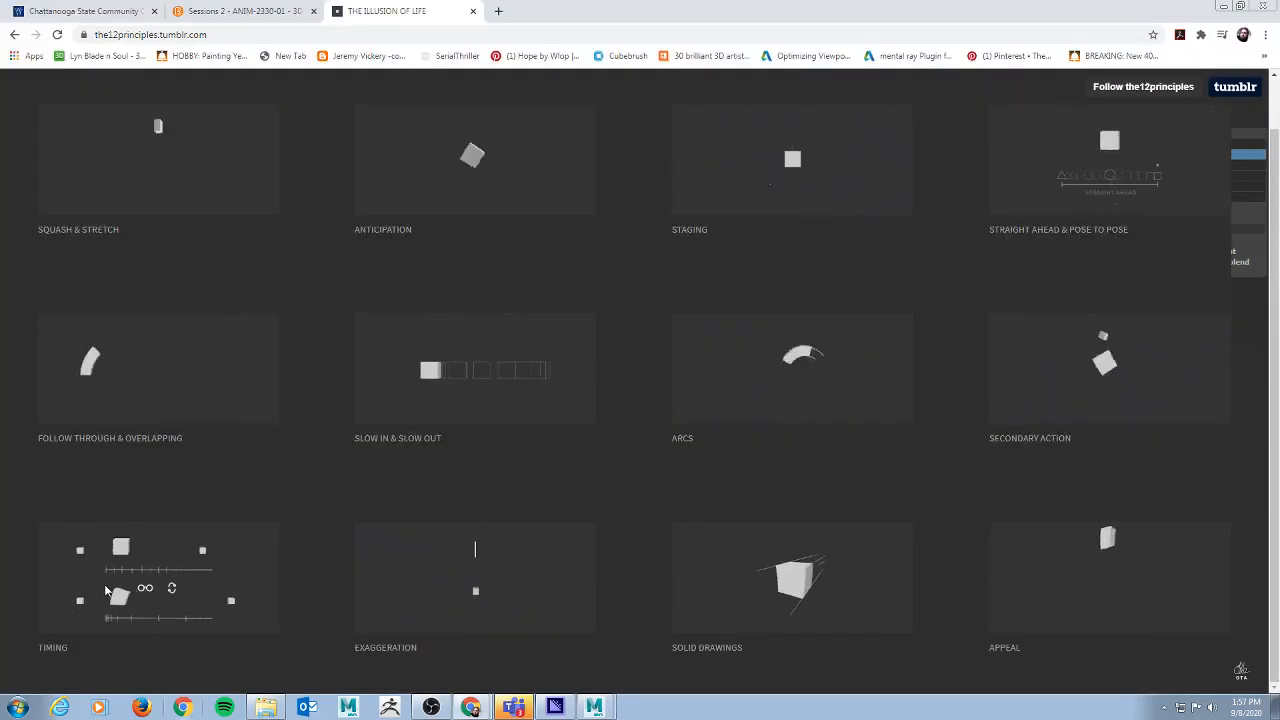
pyautogui.hotkey('alt', 'Tab')
# Step: At frame 10, shift the upper control further in negative X and increase its bend in positive Rotate Z
pyautogui.hotkey('alt', 'v')
pyautogui.moveTo(52, 637); pyautogui.dragTo(260, 643)
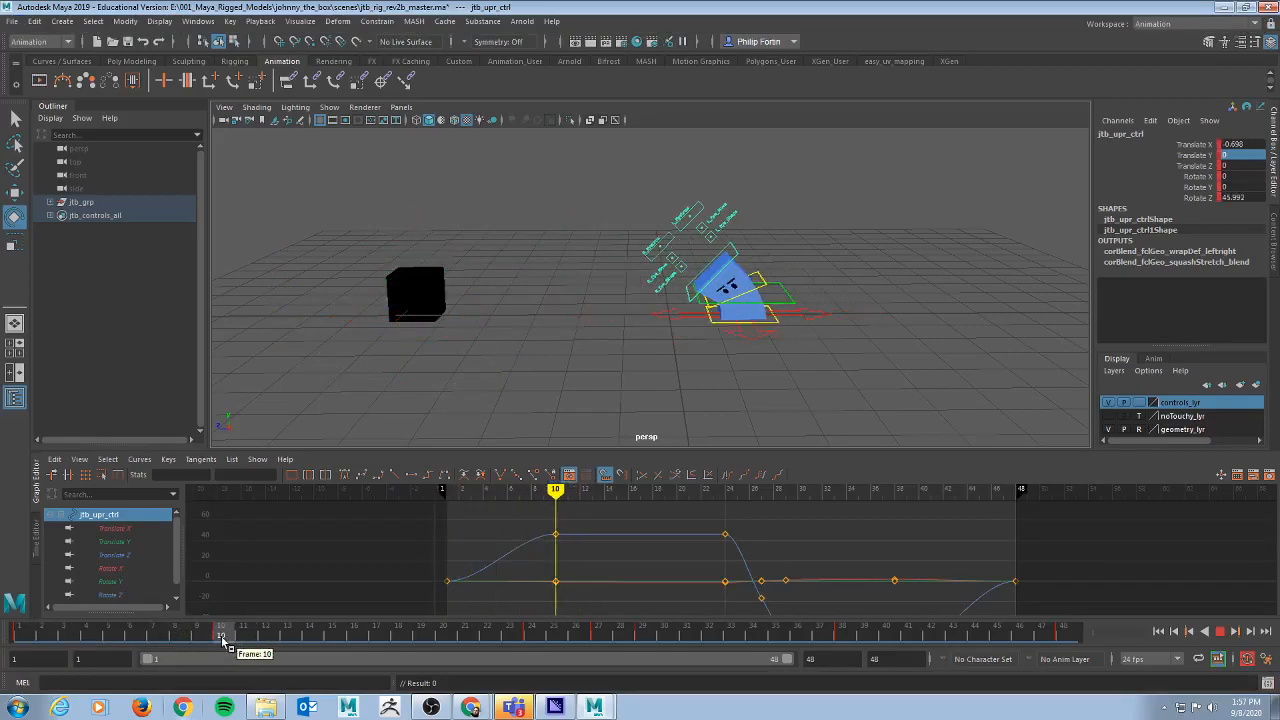
pyautogui.press('w')
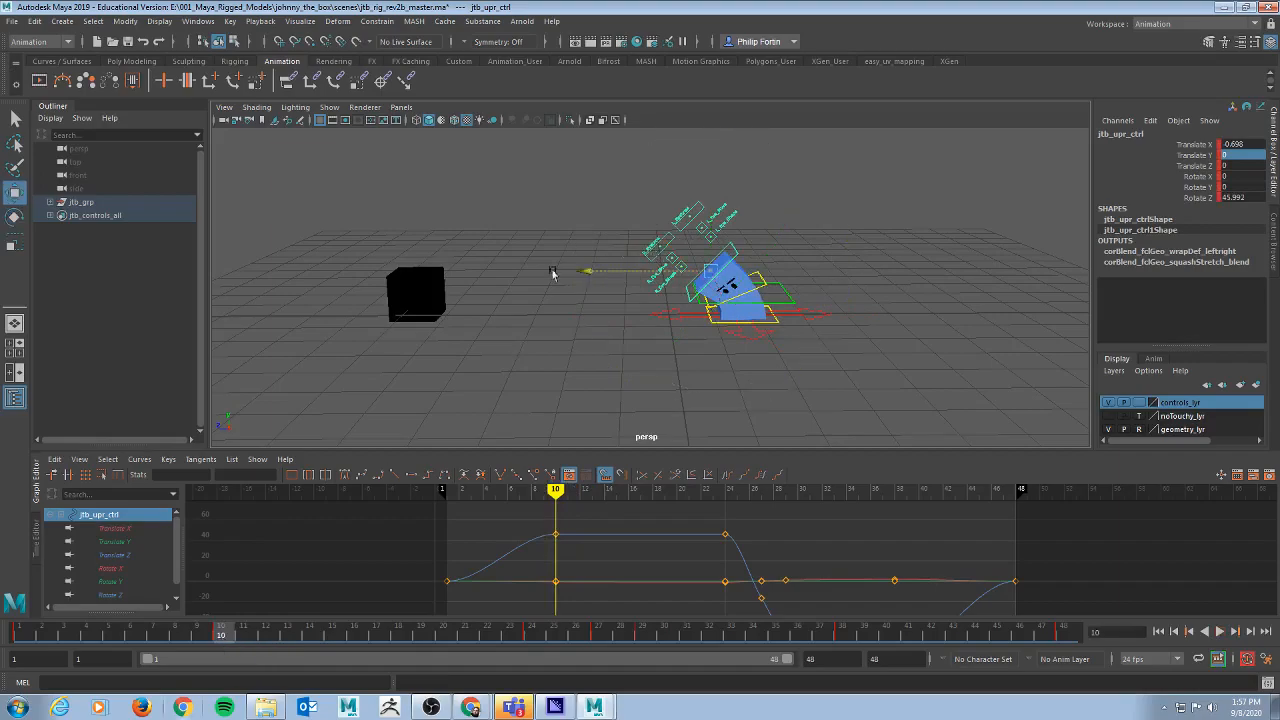
pyautogui.moveTo(553, 273); pyautogui.dragTo(523, 274)
pyautogui.press('e')
pyautogui.moveTo(583, 189); pyautogui.dragTo(518, 212)
# Step: Scrub and play the animation to review the stronger bend at frame 10 and the return slide
pyautogui.moveTo(245, 634); pyautogui.dragTo(1090, 632)
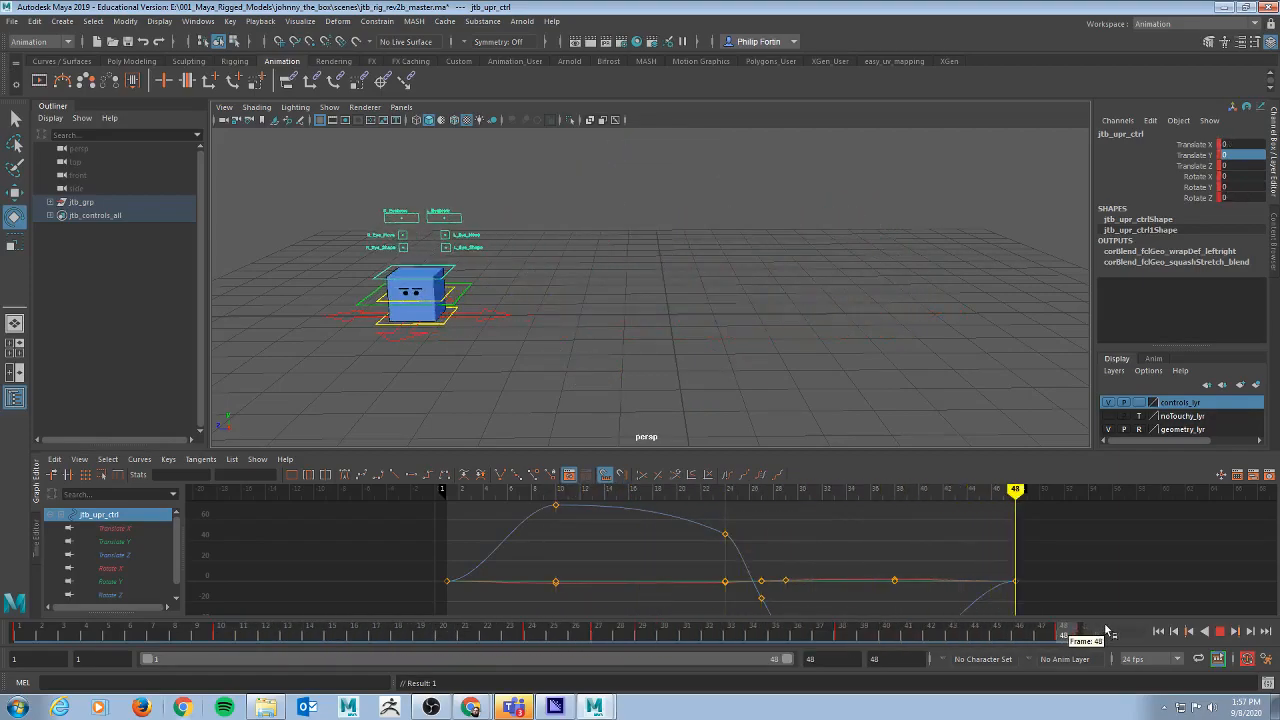
pyautogui.moveTo(600, 641); pyautogui.dragTo(1063, 628)
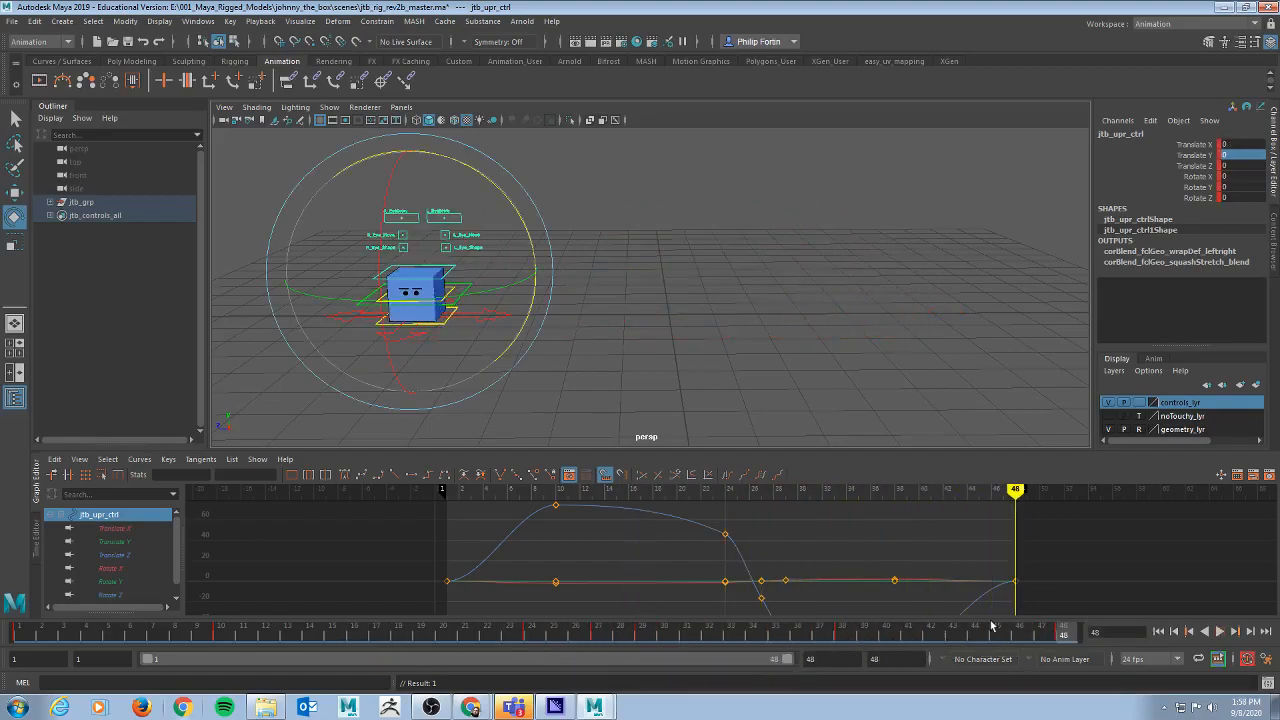
pyautogui.click(86, 631)
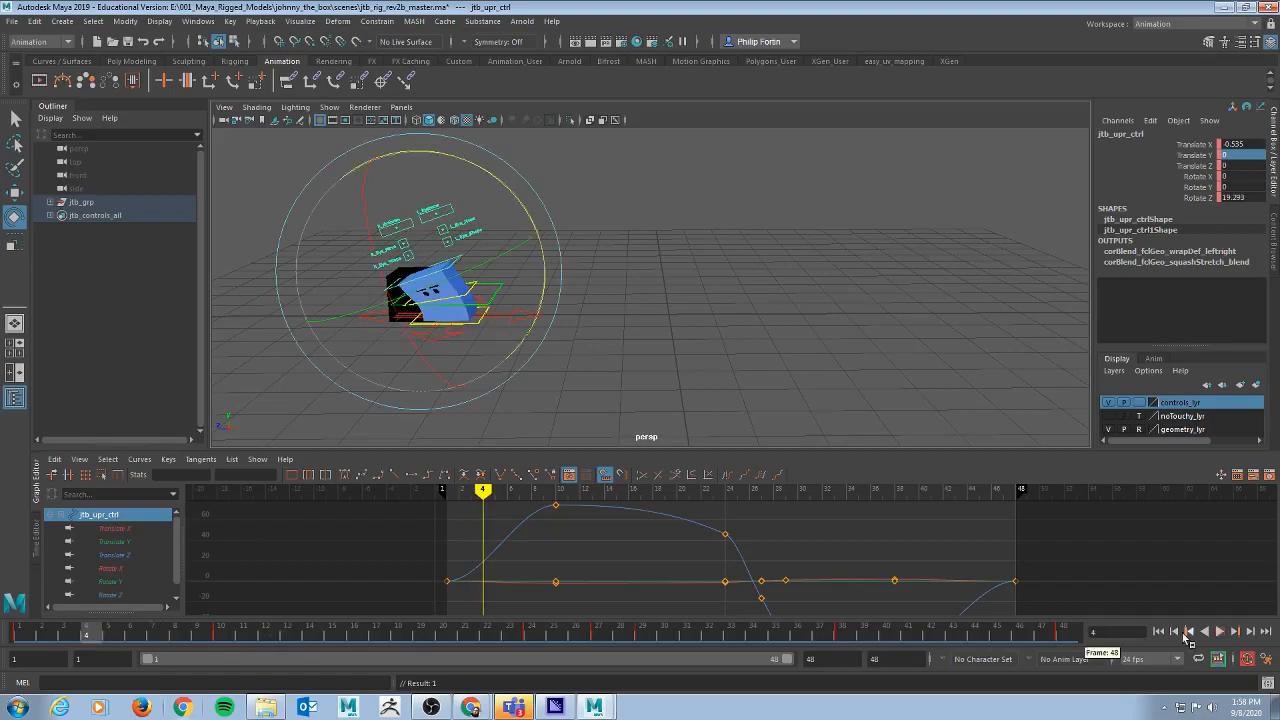
pyautogui.click(1217, 632)
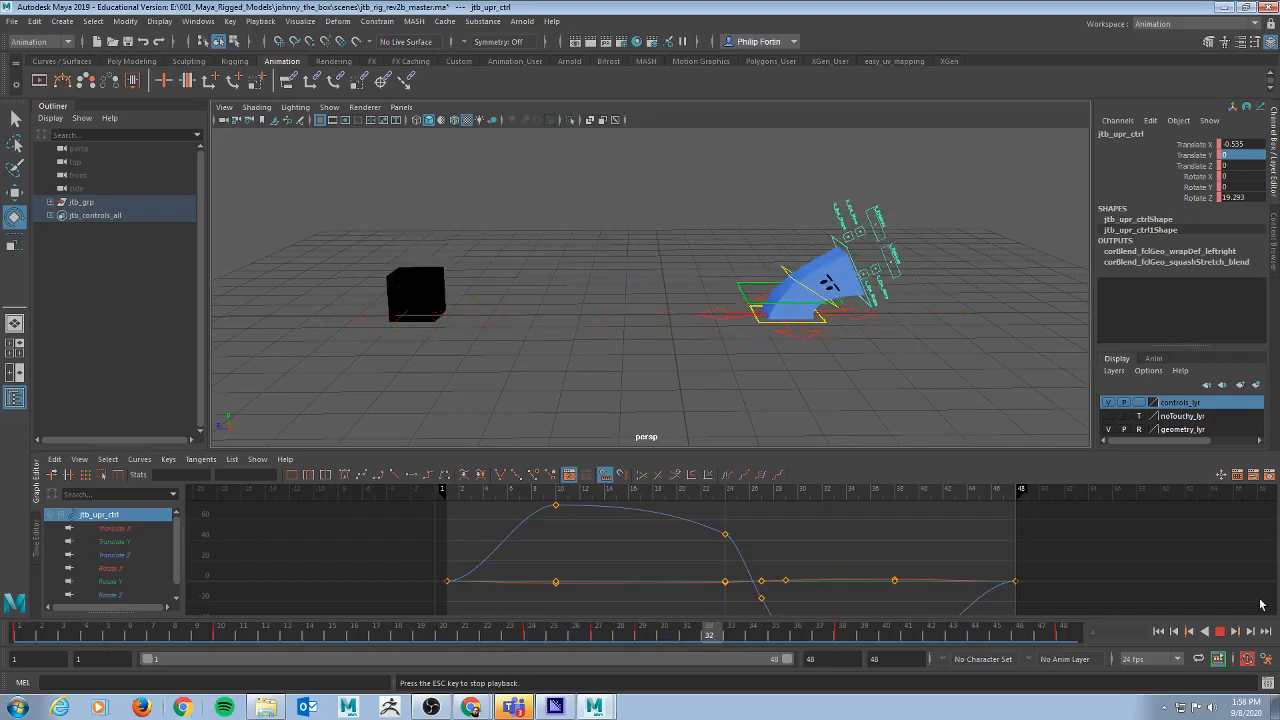
pyautogui.click(1221, 632)
# Step: Shorten the playback range to end at frame 47 and play the loop
pyautogui.click(1063, 633)
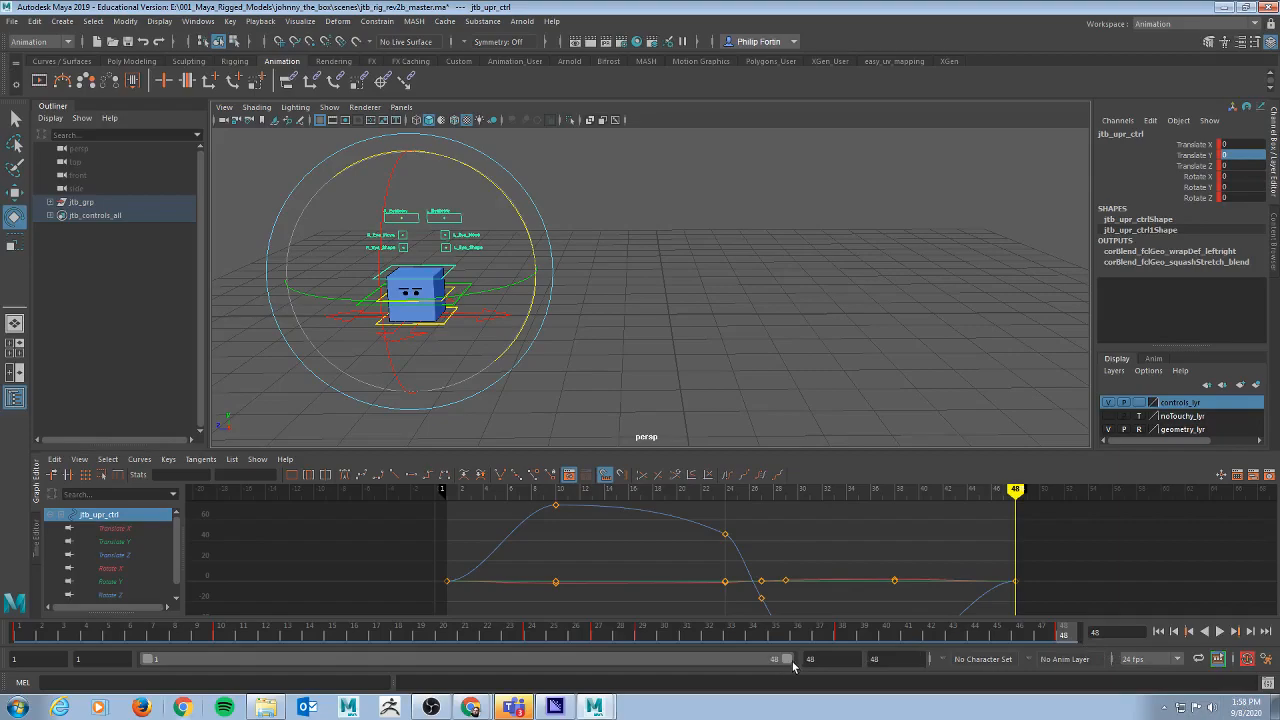
pyautogui.moveTo(788, 663); pyautogui.dragTo(785, 663)
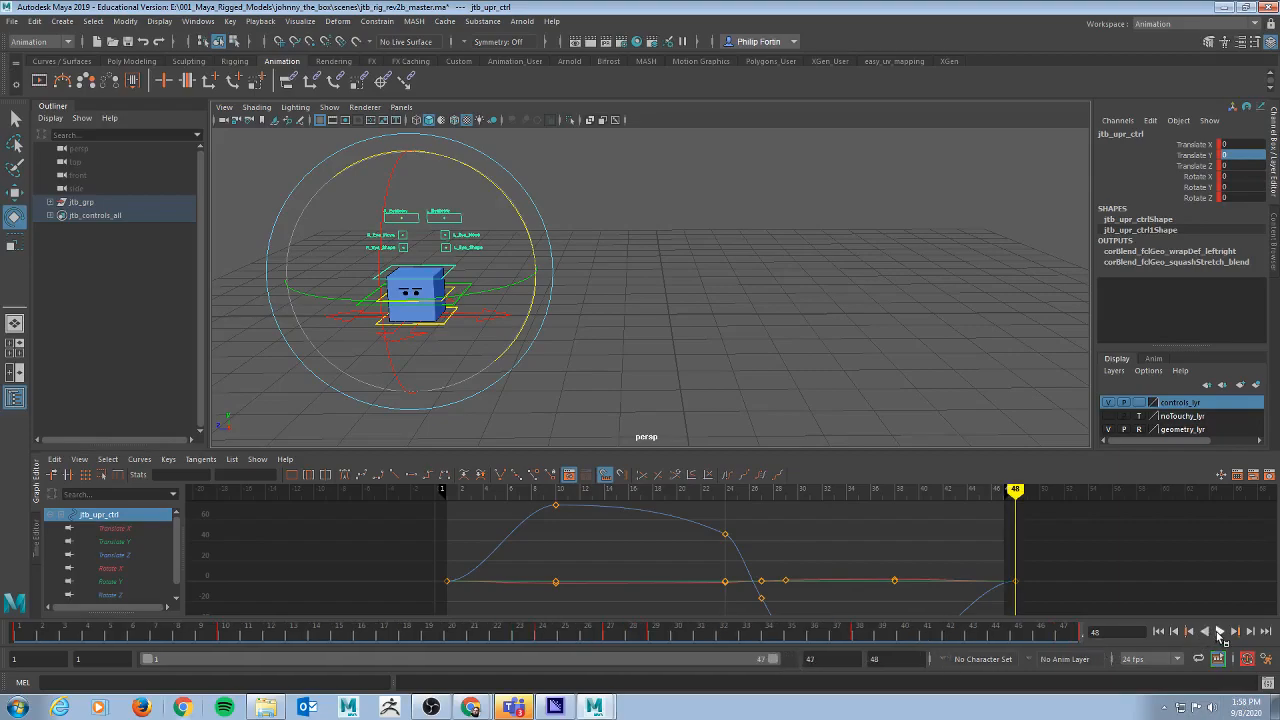
pyautogui.click(1220, 632)
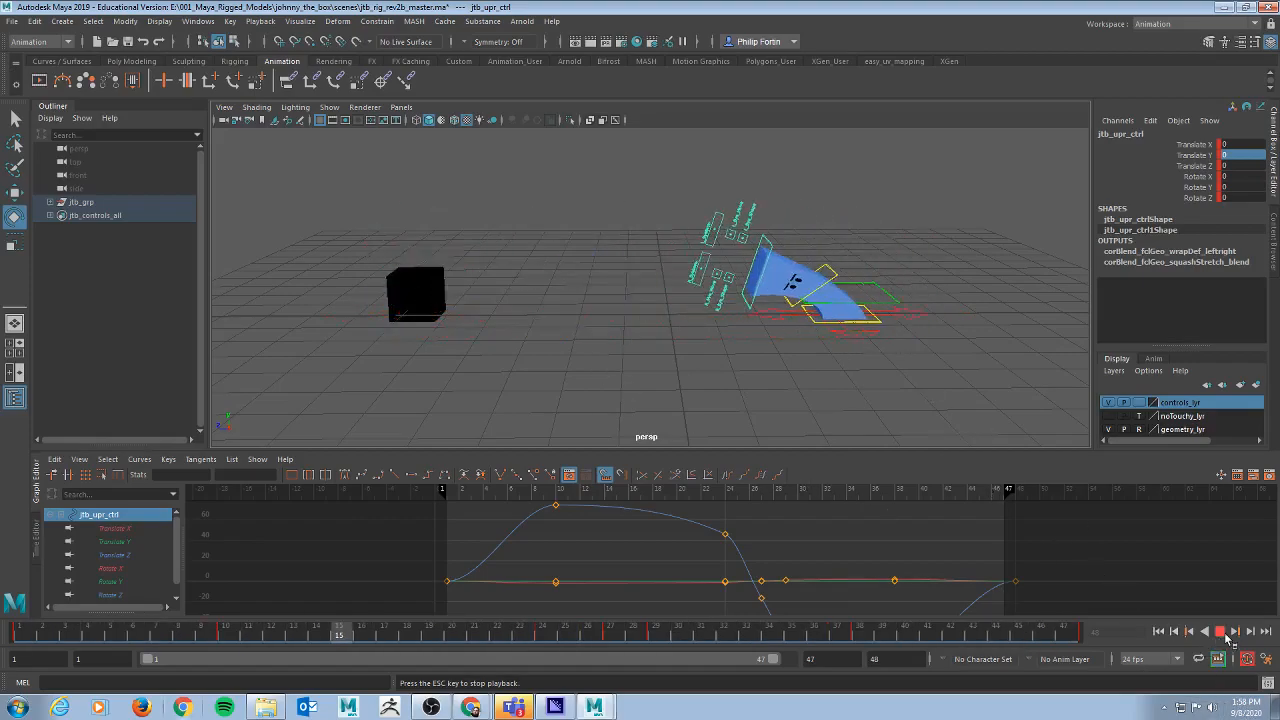
pyautogui.click(1220, 631)
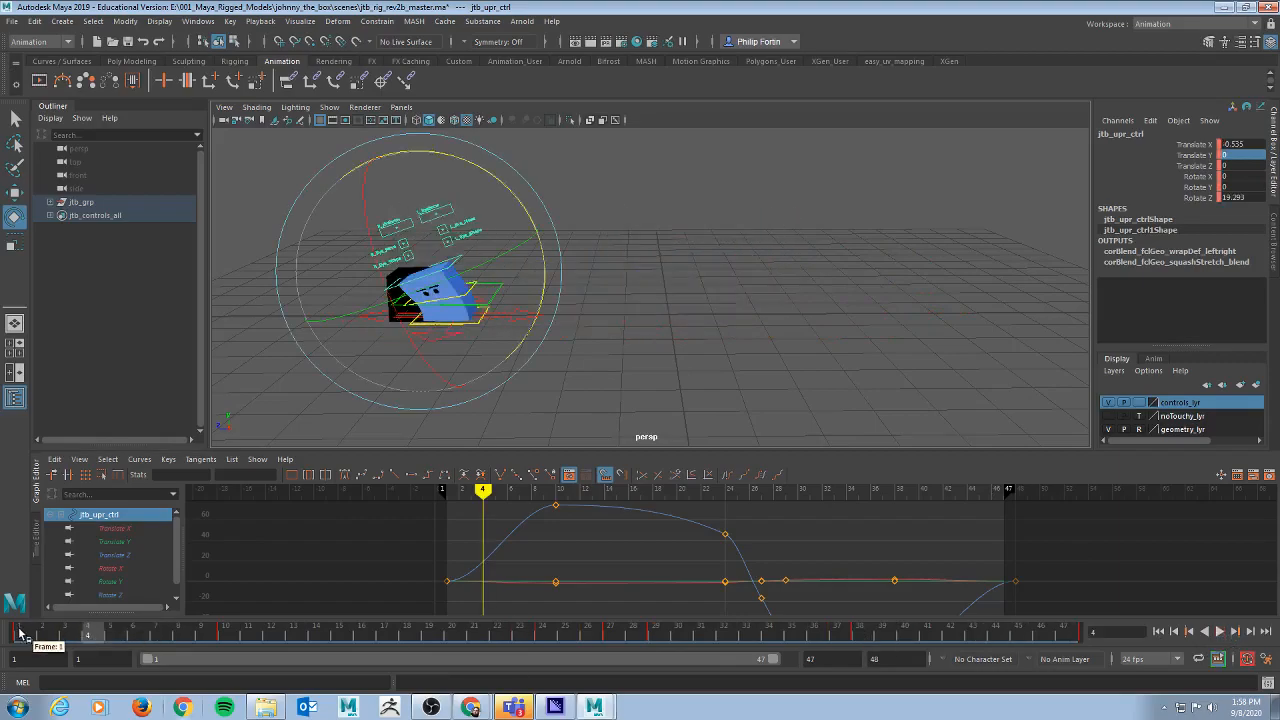
# Step: At frame 1, lower the perspective camera towards ground level and hide NURBS curves in the viewport
pyautogui.click(20, 631)
pyautogui.keyDown('alt'); pyautogui.moveTo(724, 293); pyautogui.dragTo(719, 281); pyautogui.keyUp('alt')
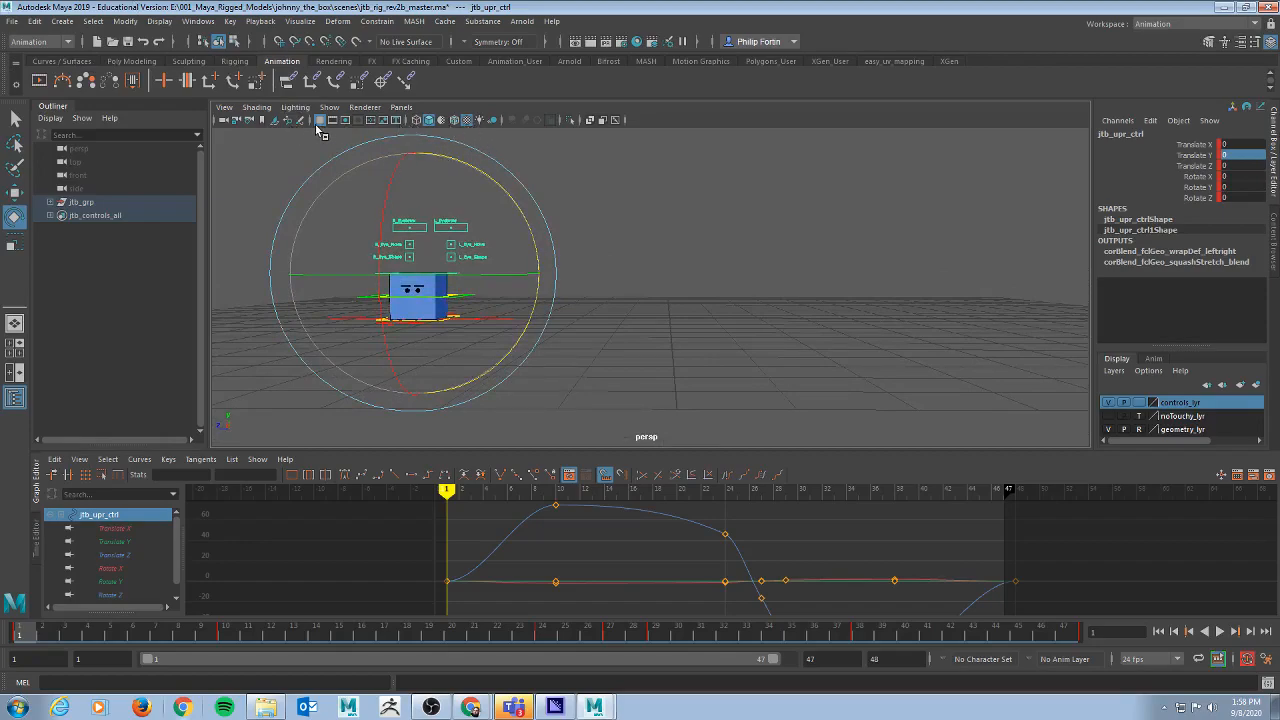
pyautogui.click(334, 108)
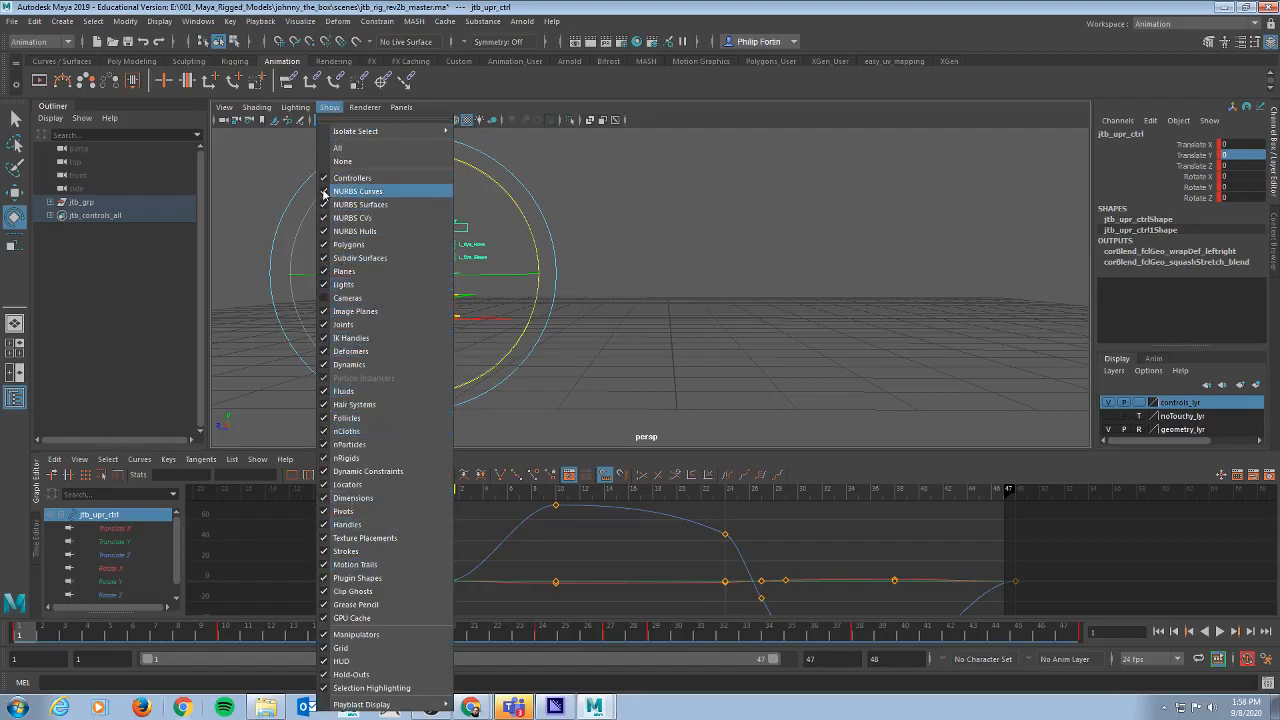
pyautogui.click(323, 192)
# Step: Try toggling the visibility of Controllers and NURBS CVs in the viewport to hide the facial control labels
pyautogui.click(318, 108)
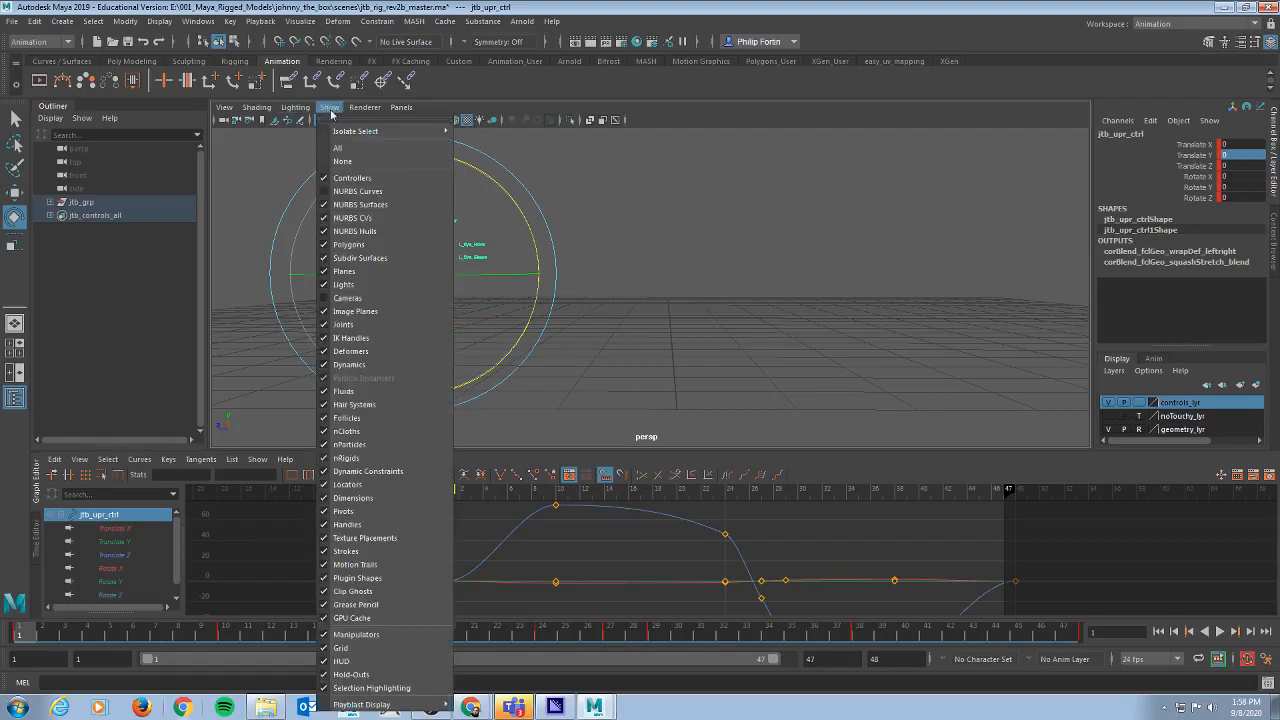
pyautogui.click(321, 180)
pyautogui.click(330, 110)
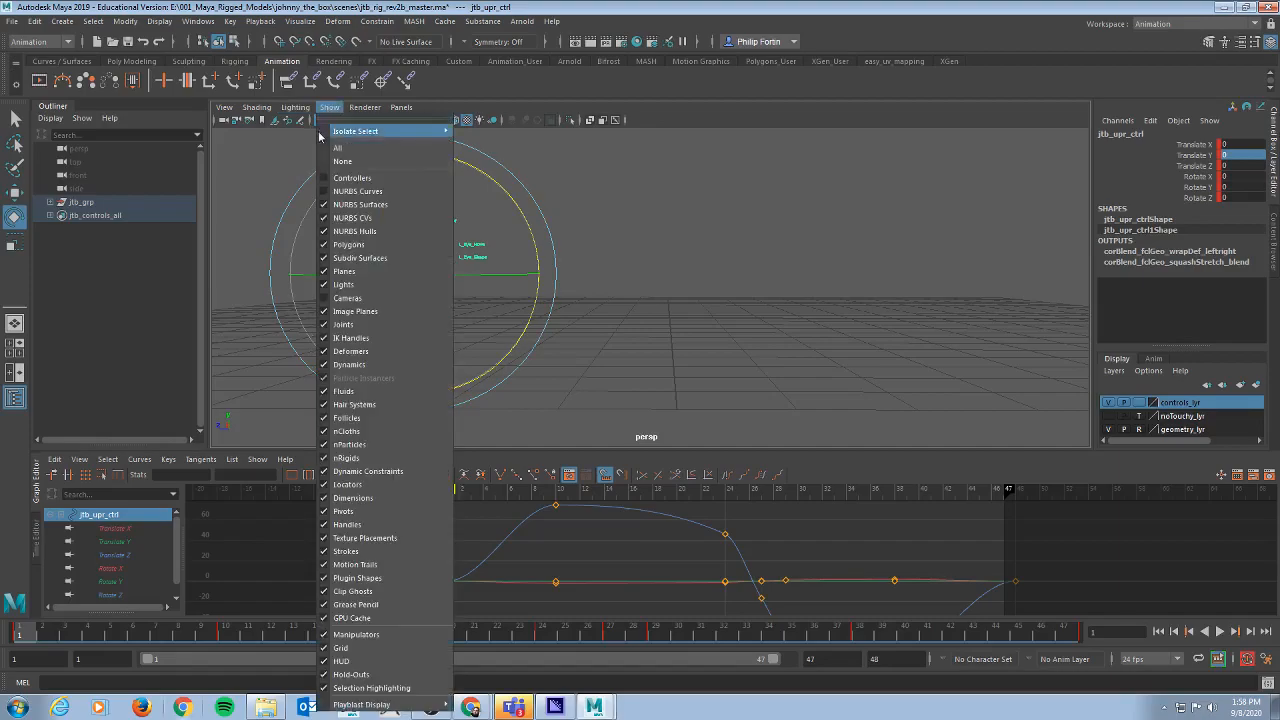
pyautogui.click(324, 182)
pyautogui.click(330, 108)
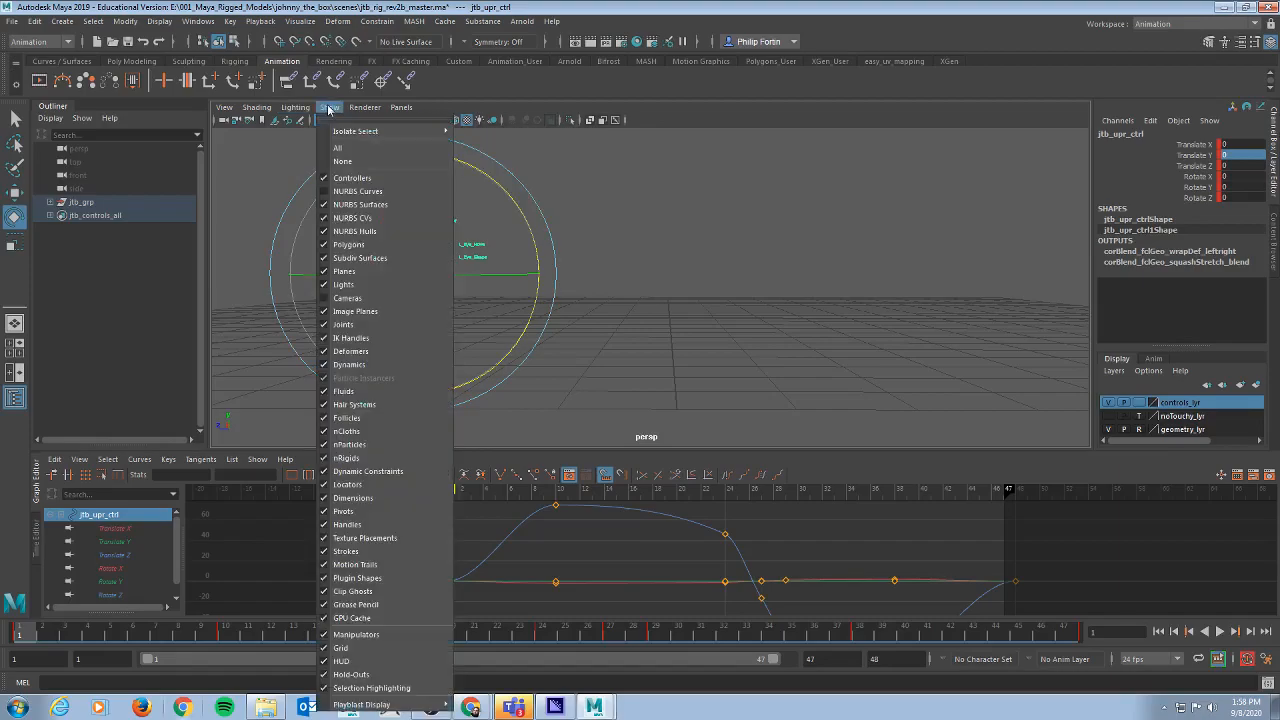
pyautogui.click(319, 217)
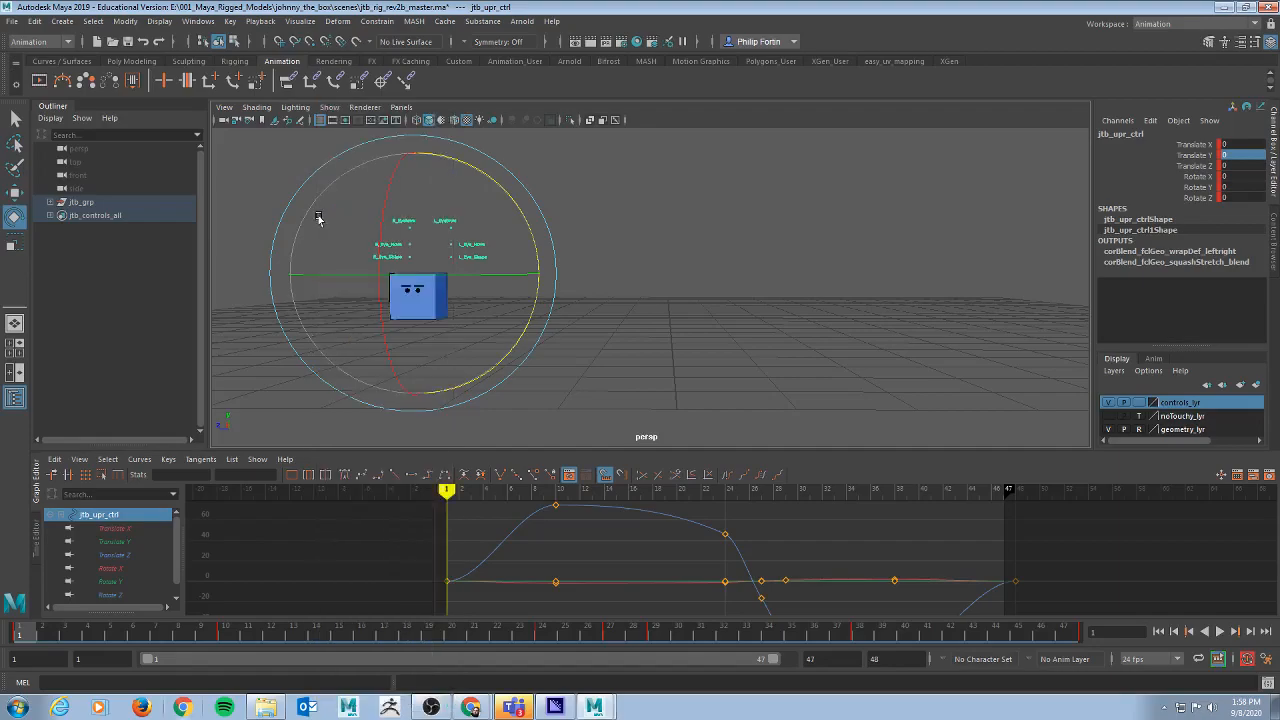
pyautogui.click(330, 109)
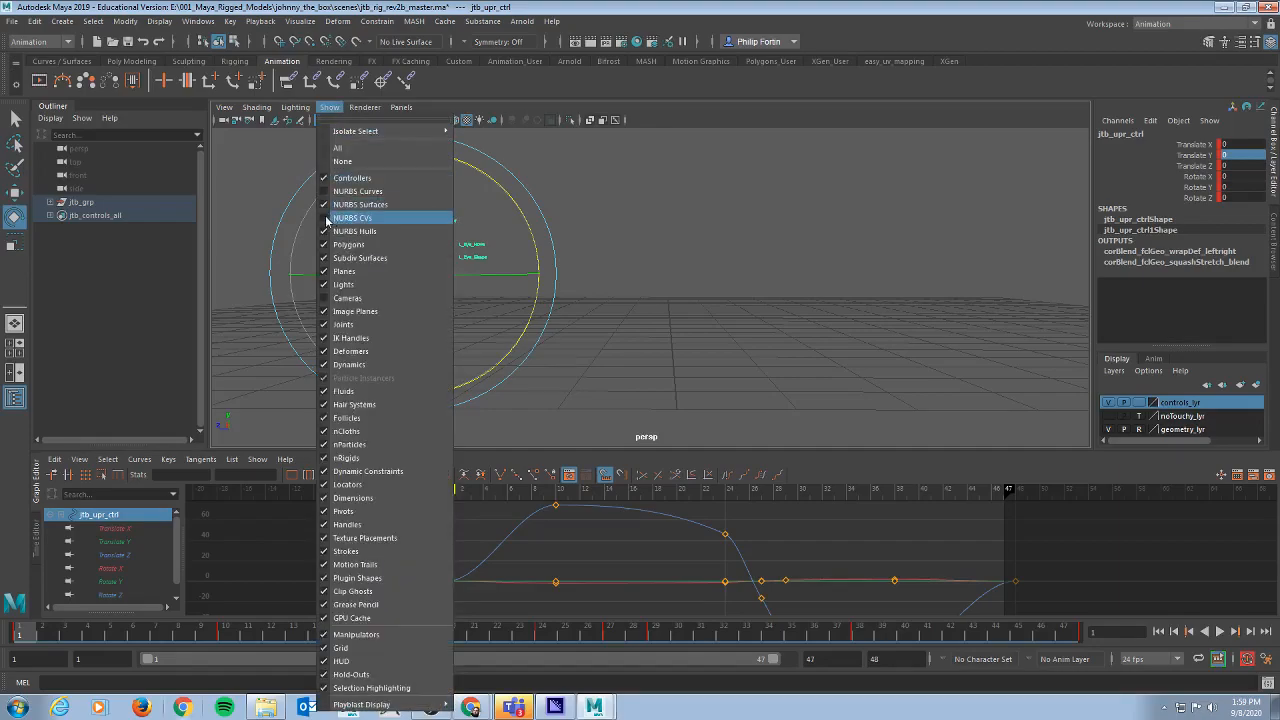
pyautogui.click(325, 218)
# Step: Hide all object types in the viewport except polygons, and switch to the Select tool to remove the rotate manipulator
pyautogui.click(328, 108)
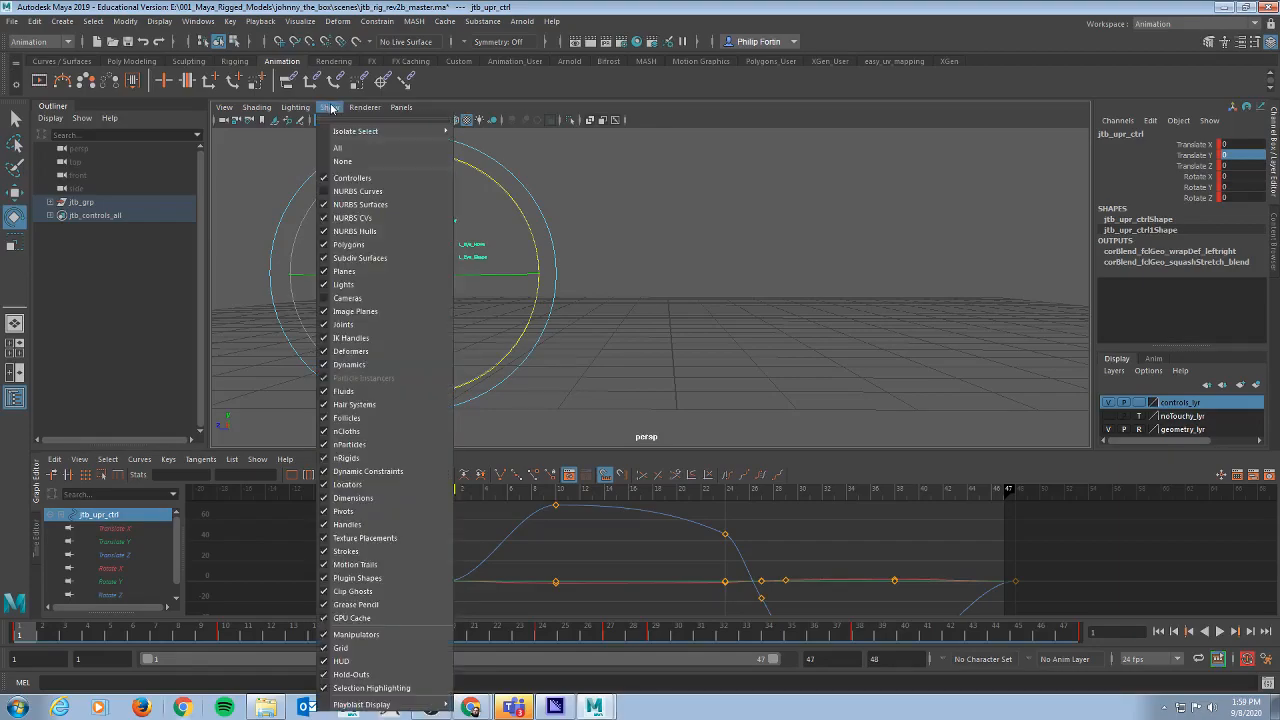
pyautogui.click(325, 161)
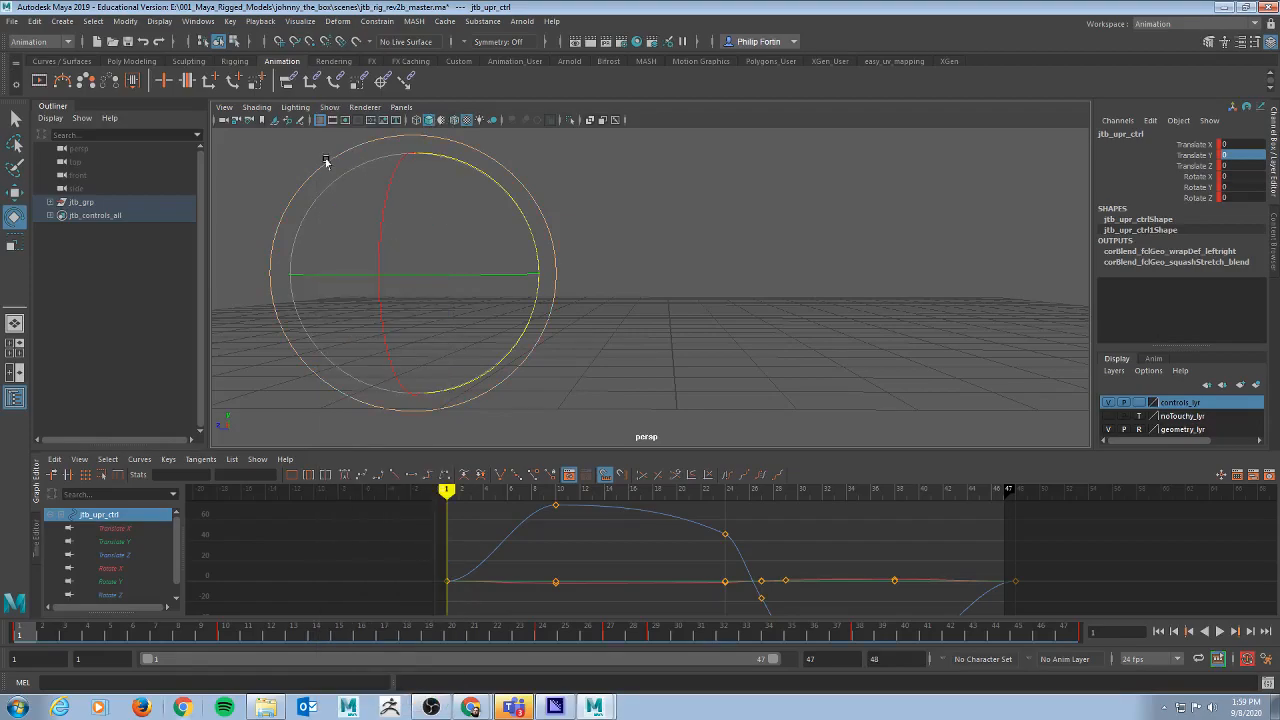
pyautogui.click(330, 108)
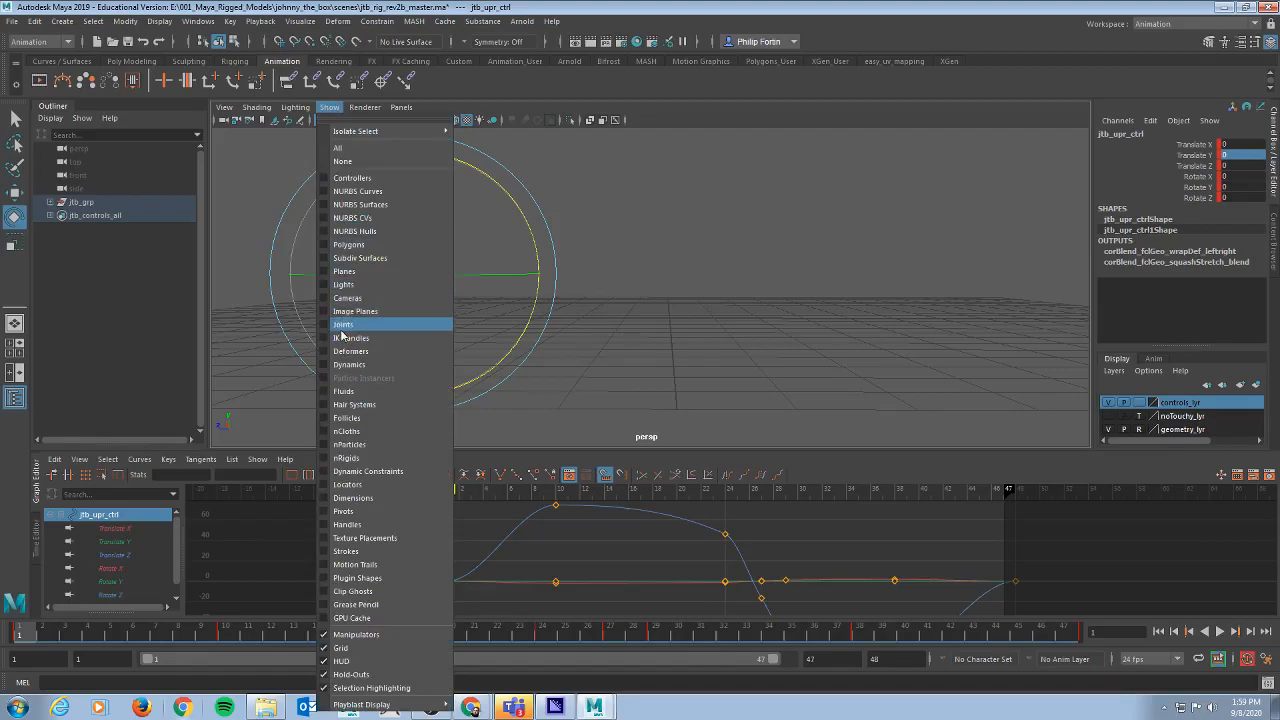
pyautogui.click(323, 245)
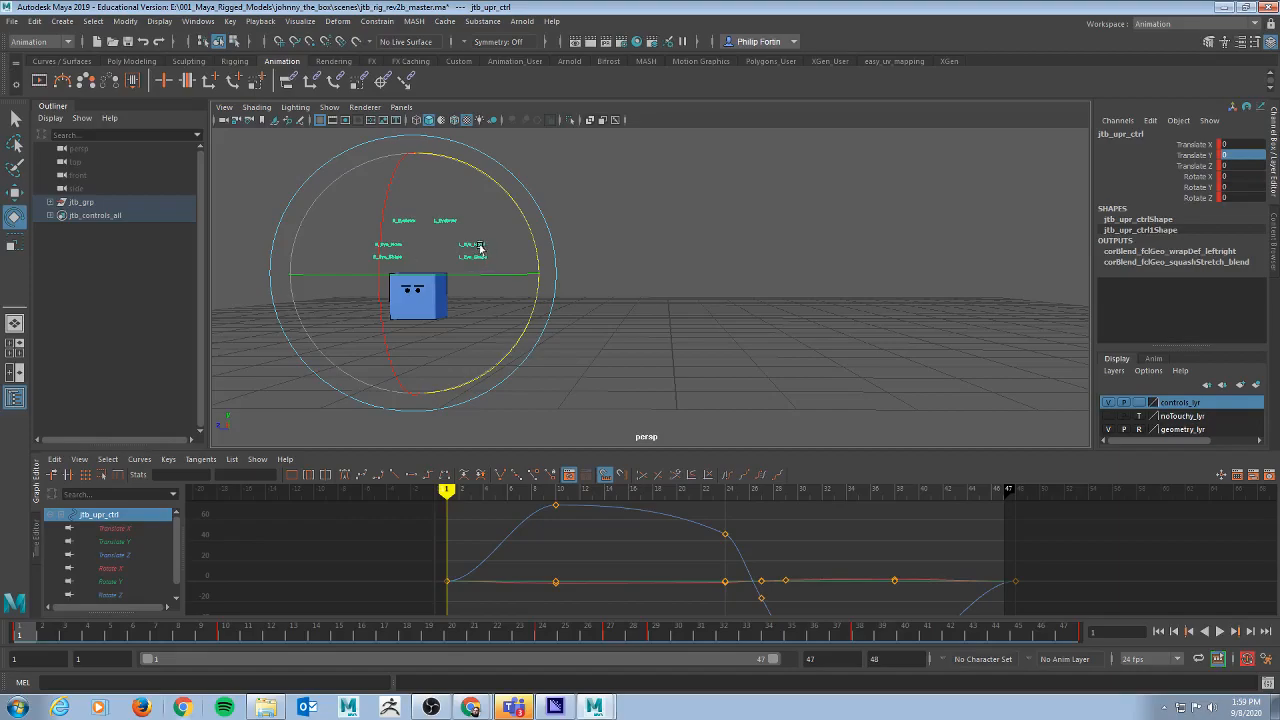
pyautogui.press('q')
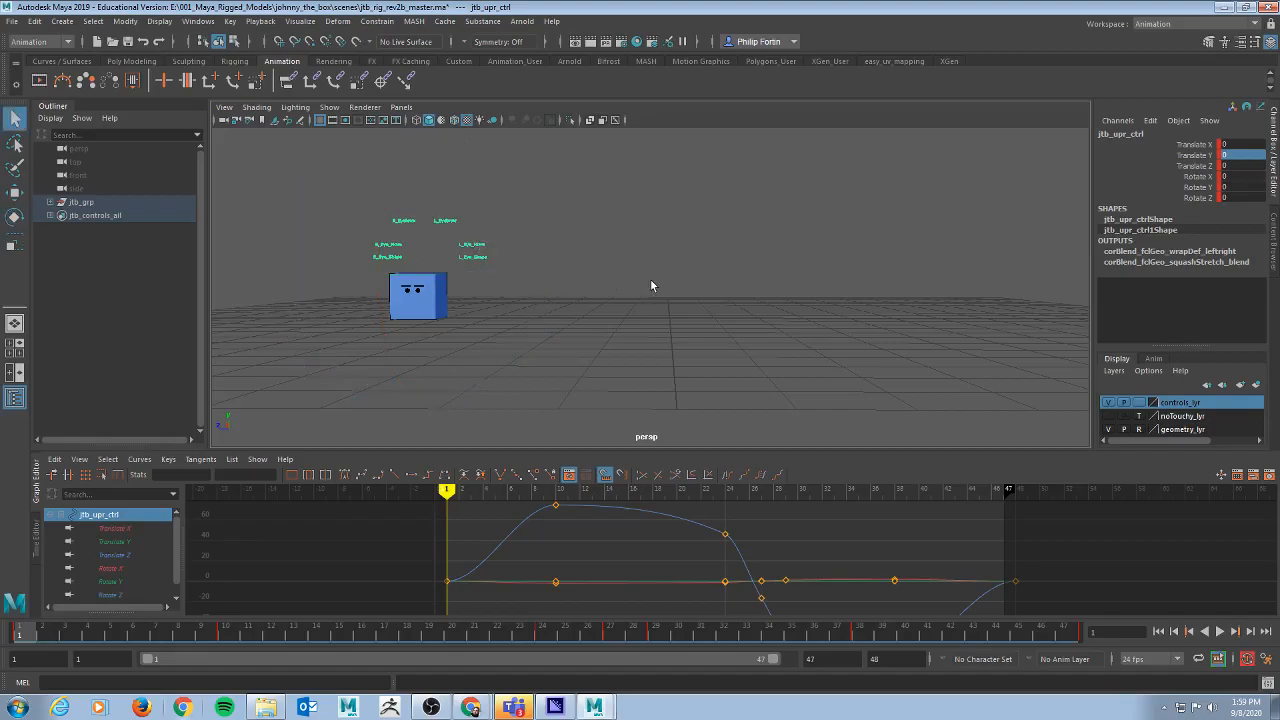
# Step: Play the uncluttered slide animation twice, returning to frame 1 each time
pyautogui.click(1220, 633)
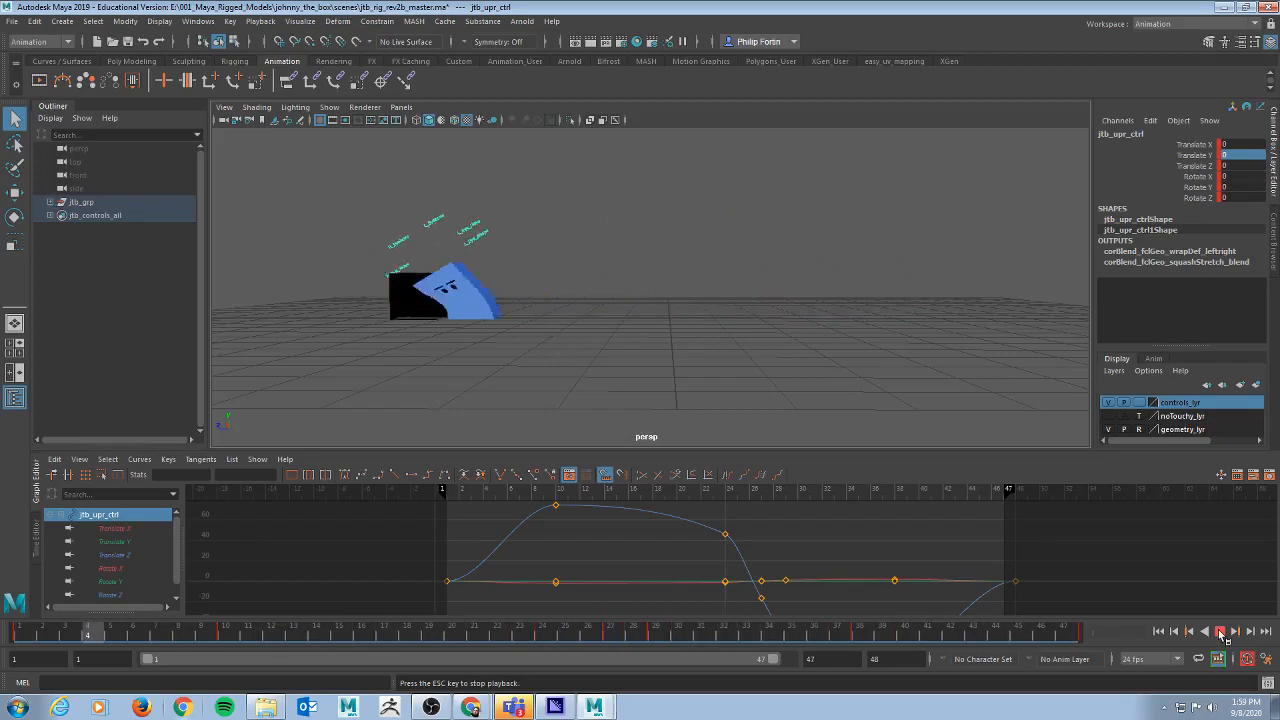
pyautogui.click(1221, 635)
pyautogui.moveTo(183, 636); pyautogui.dragTo(5, 636)
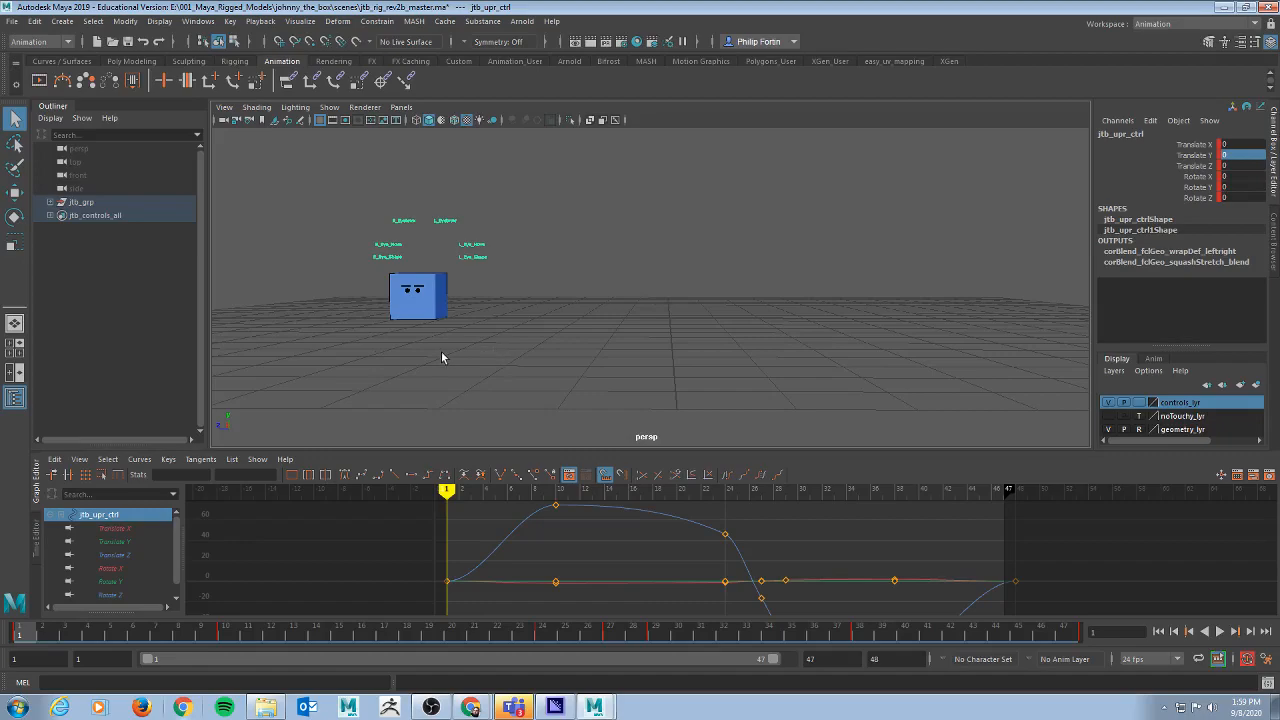
pyautogui.click(1220, 632)
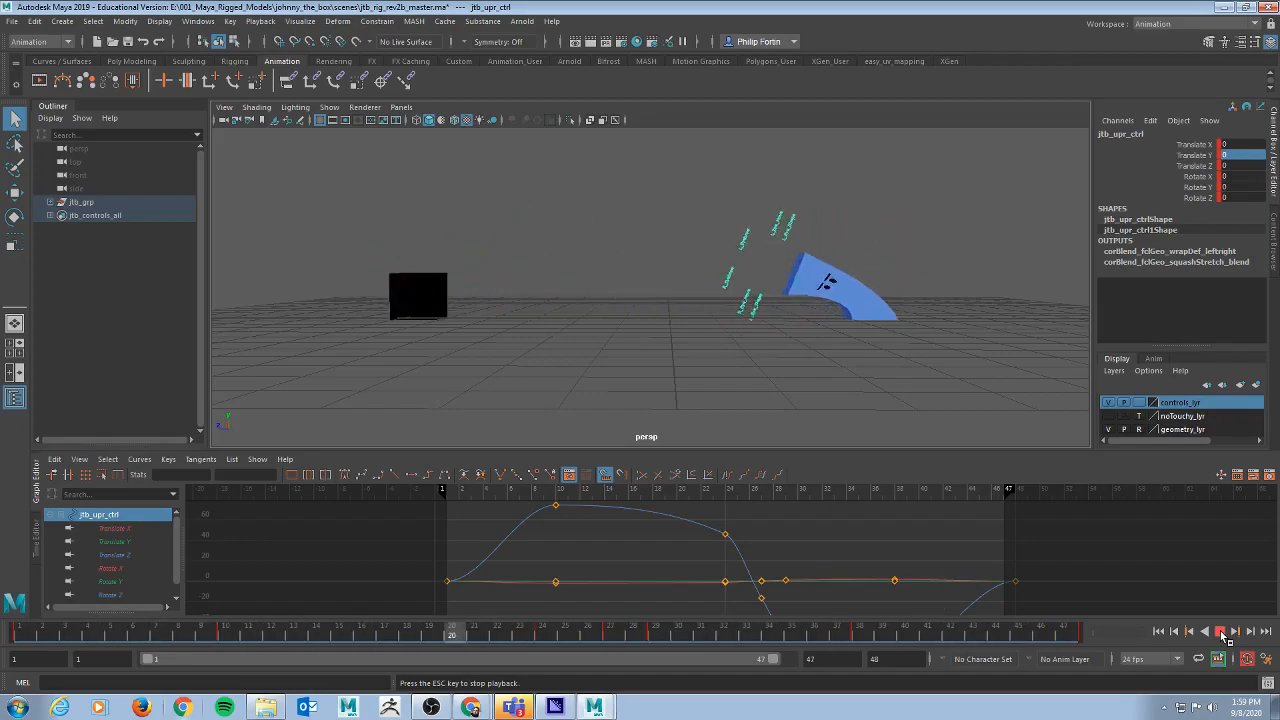
pyautogui.click(1220, 632)
pyautogui.moveTo(250, 637); pyautogui.dragTo(4, 637)
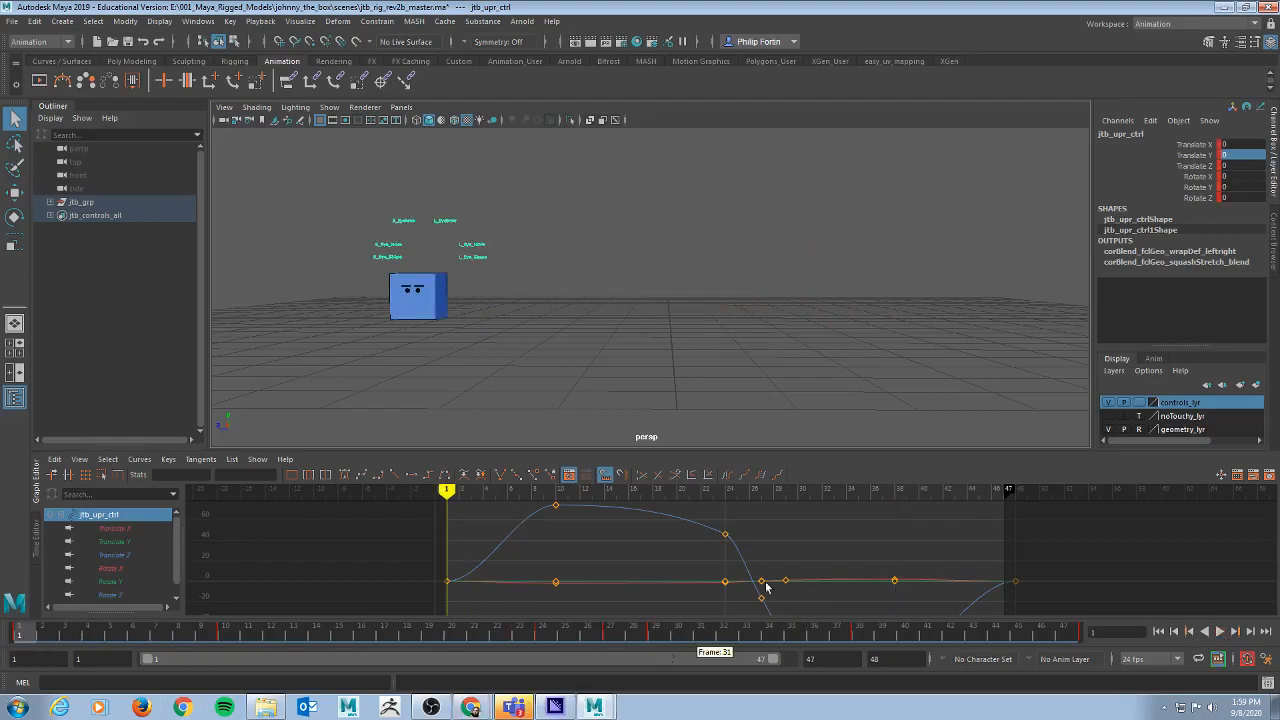
# Step: Switch to the 12 principles reference page in Chrome and back to Maya, and replay the loop, ending at frame 1
pyautogui.hotkey('alt', 'Tab')
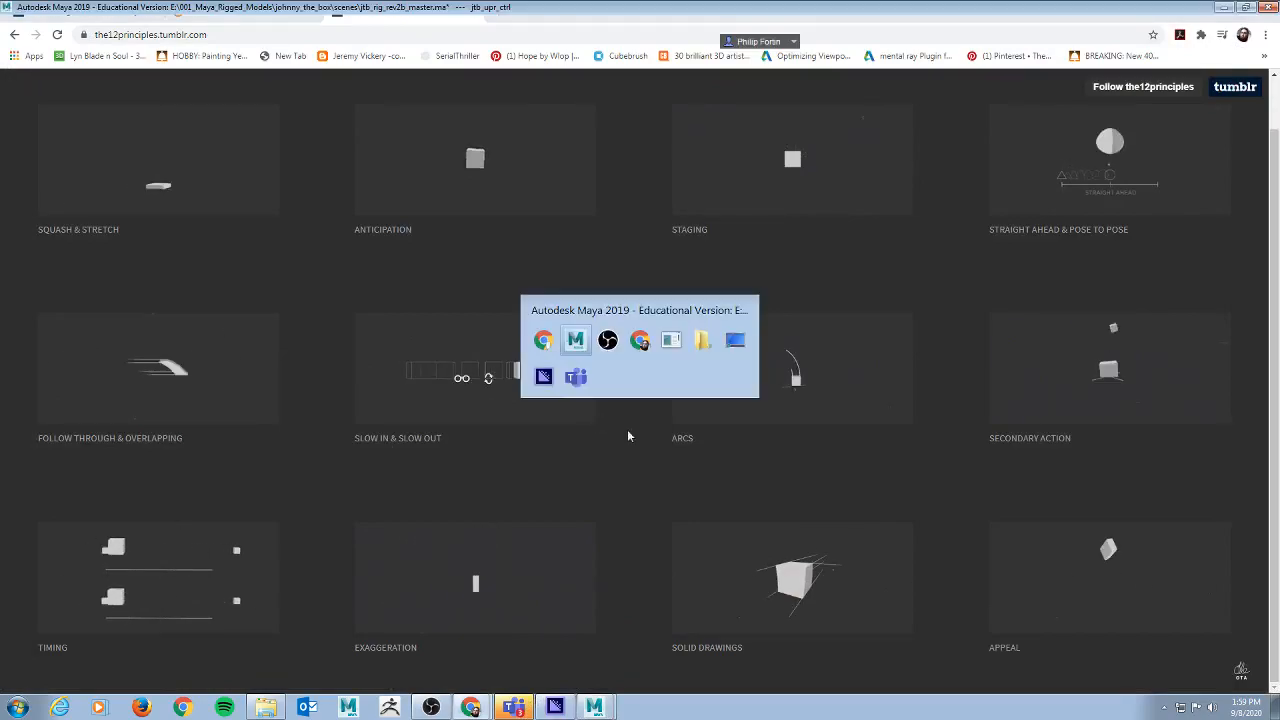
pyautogui.hotkey('alt', 'Tab')
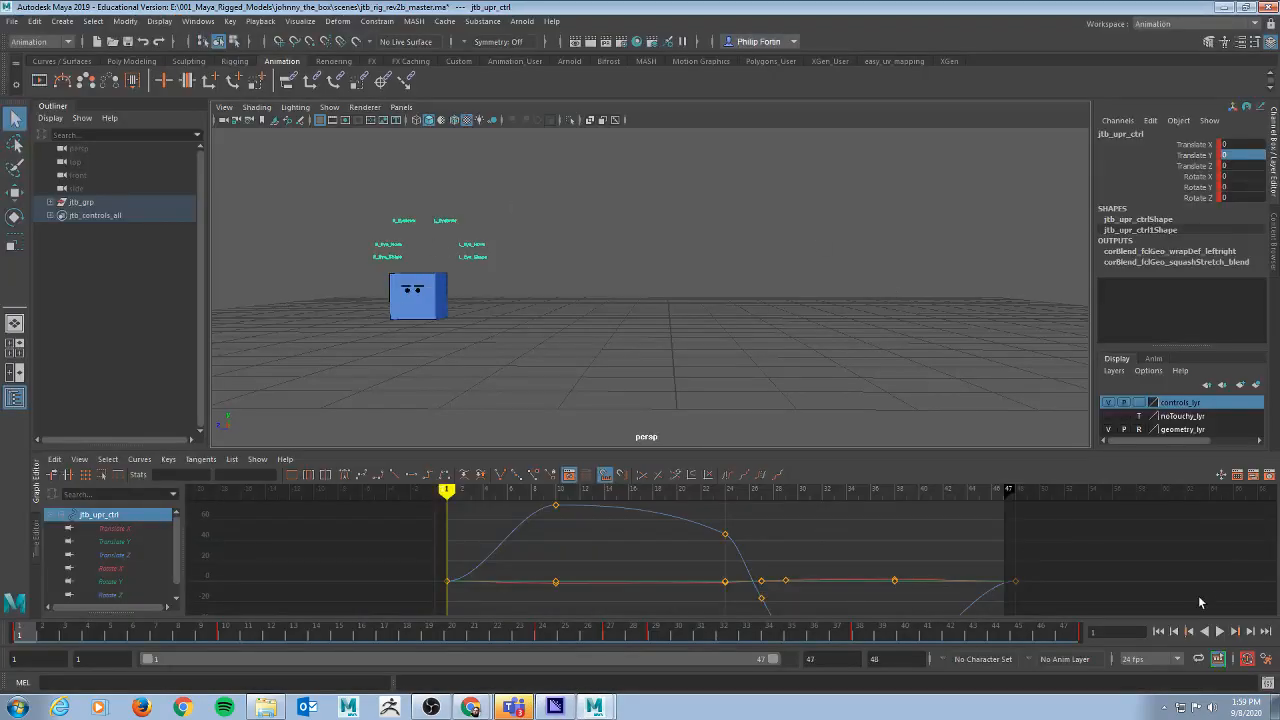
pyautogui.click(1220, 633)
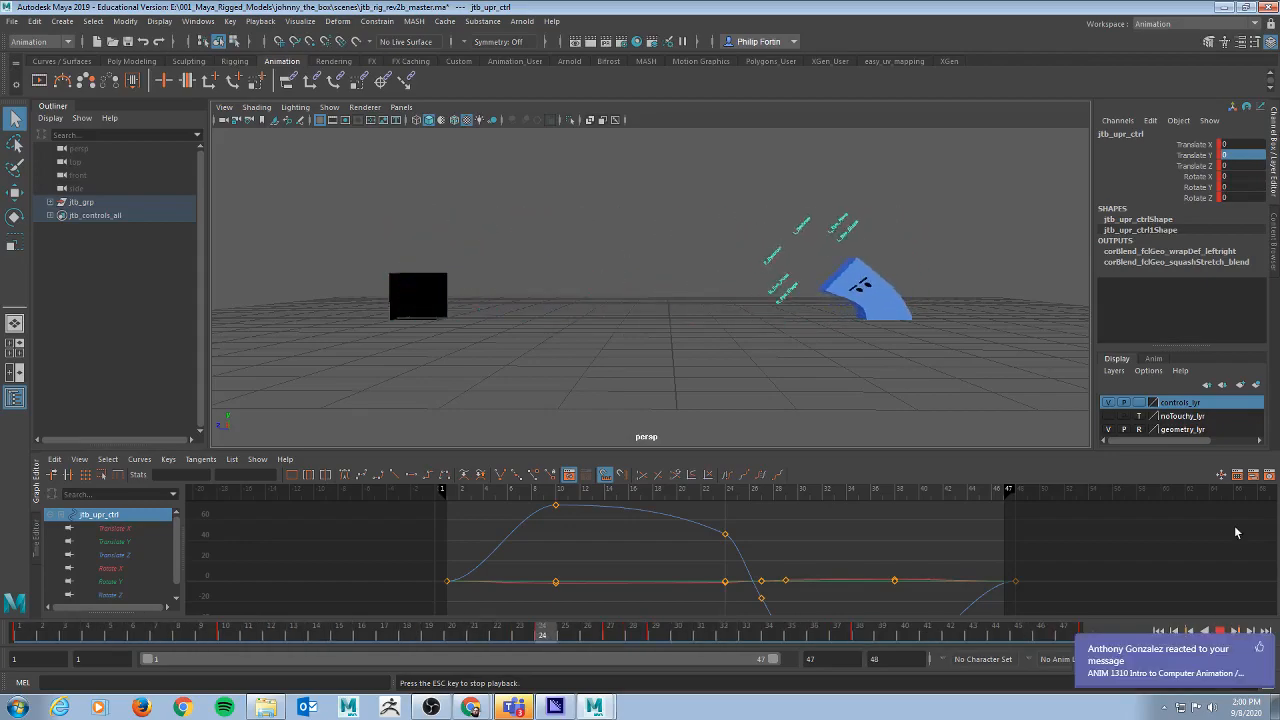
pyautogui.click(1220, 632)
pyautogui.moveTo(168, 637); pyautogui.dragTo(18, 638)
# Step: In the Playblast options, enable Save to file, name the movie with the animator's last and first name plus Project1, and close the options
pyautogui.rightClick(349, 637)
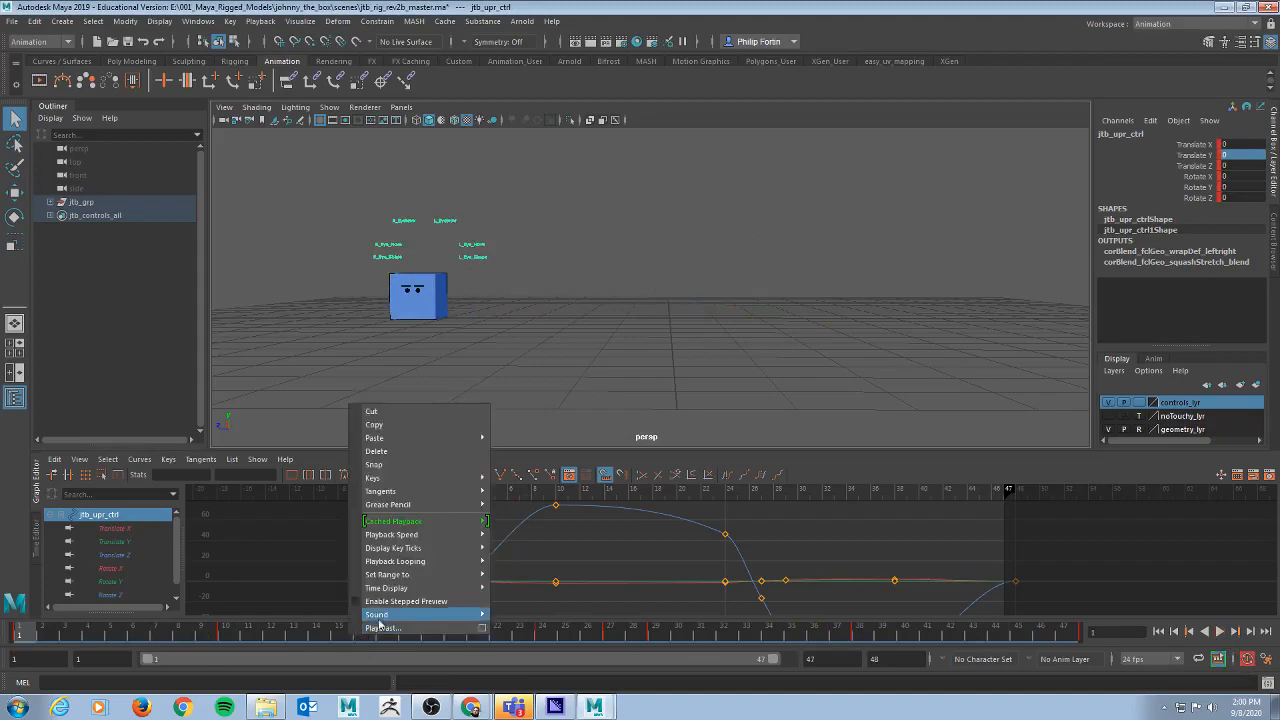
pyautogui.click(482, 628)
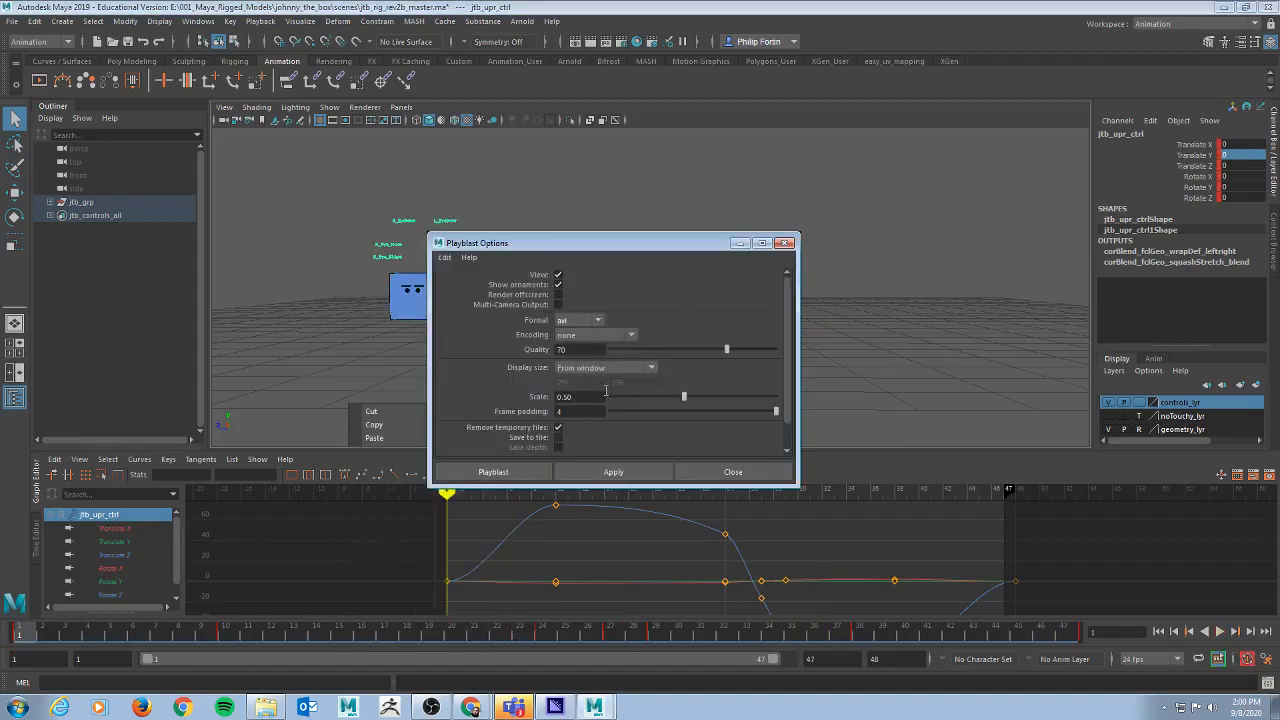
pyautogui.scroll(-1, 620, 412)
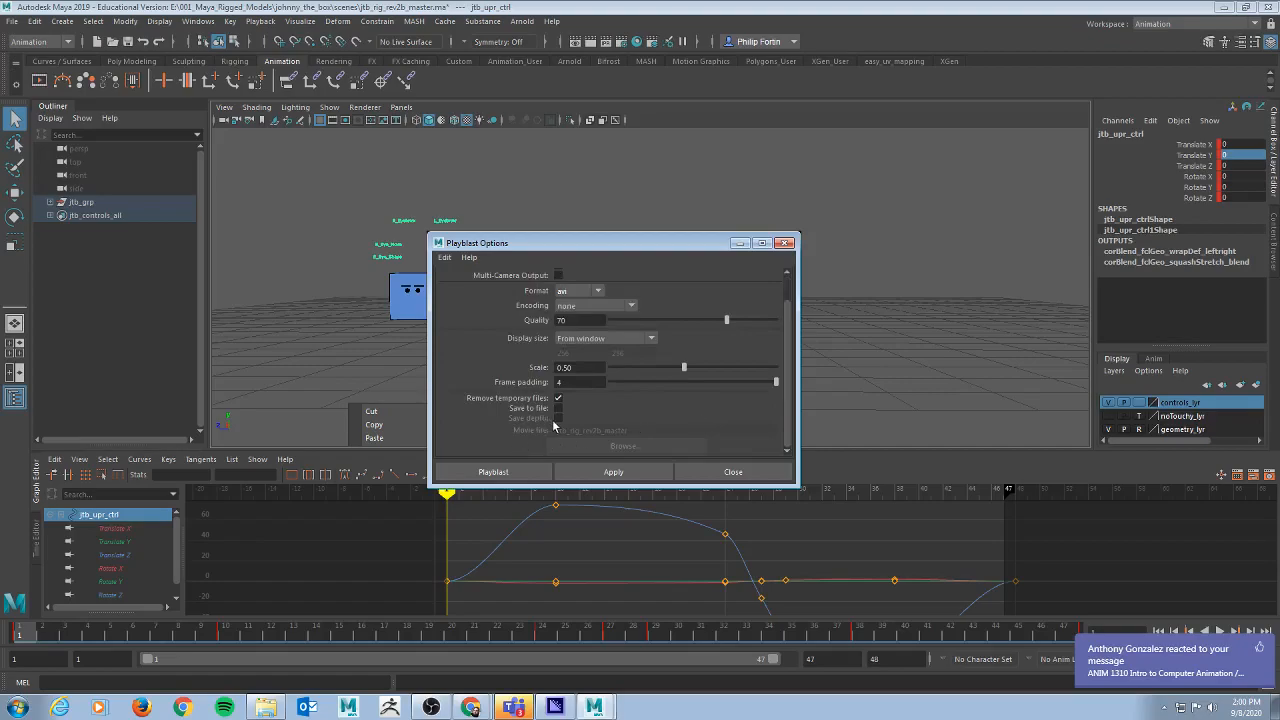
pyautogui.click(558, 408)
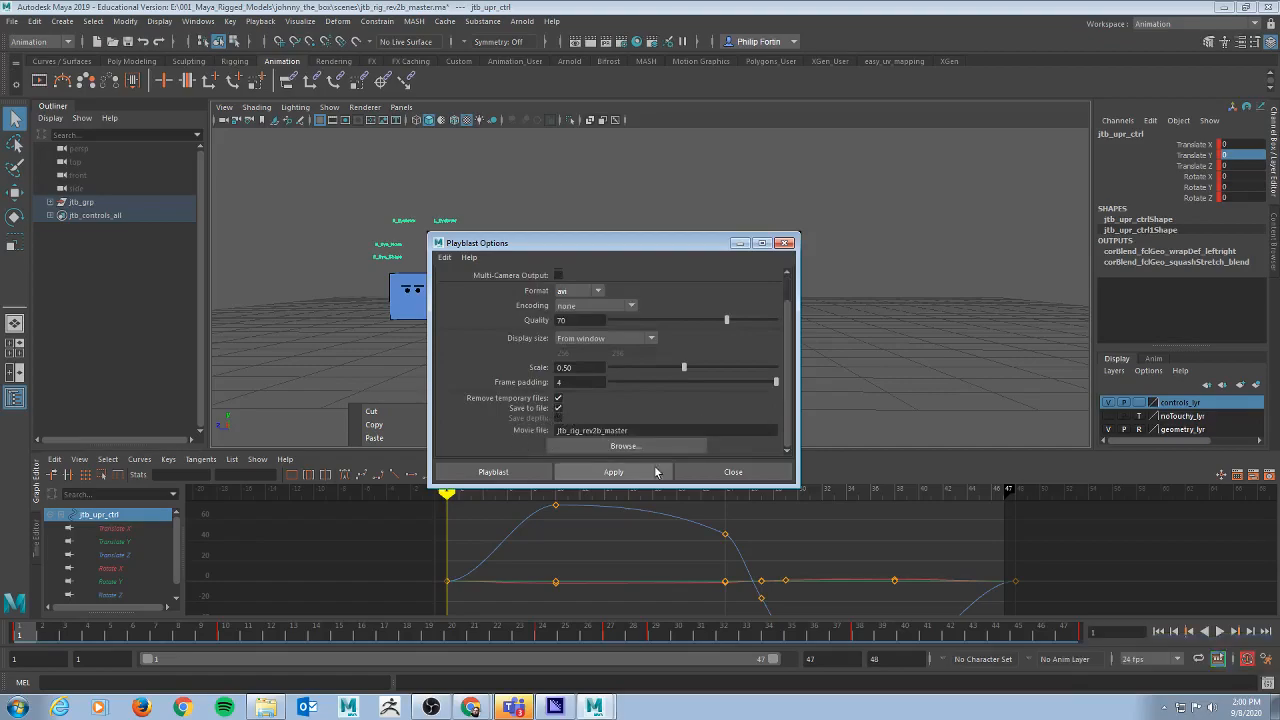
pyautogui.moveTo(661, 430); pyautogui.dragTo(568, 430)
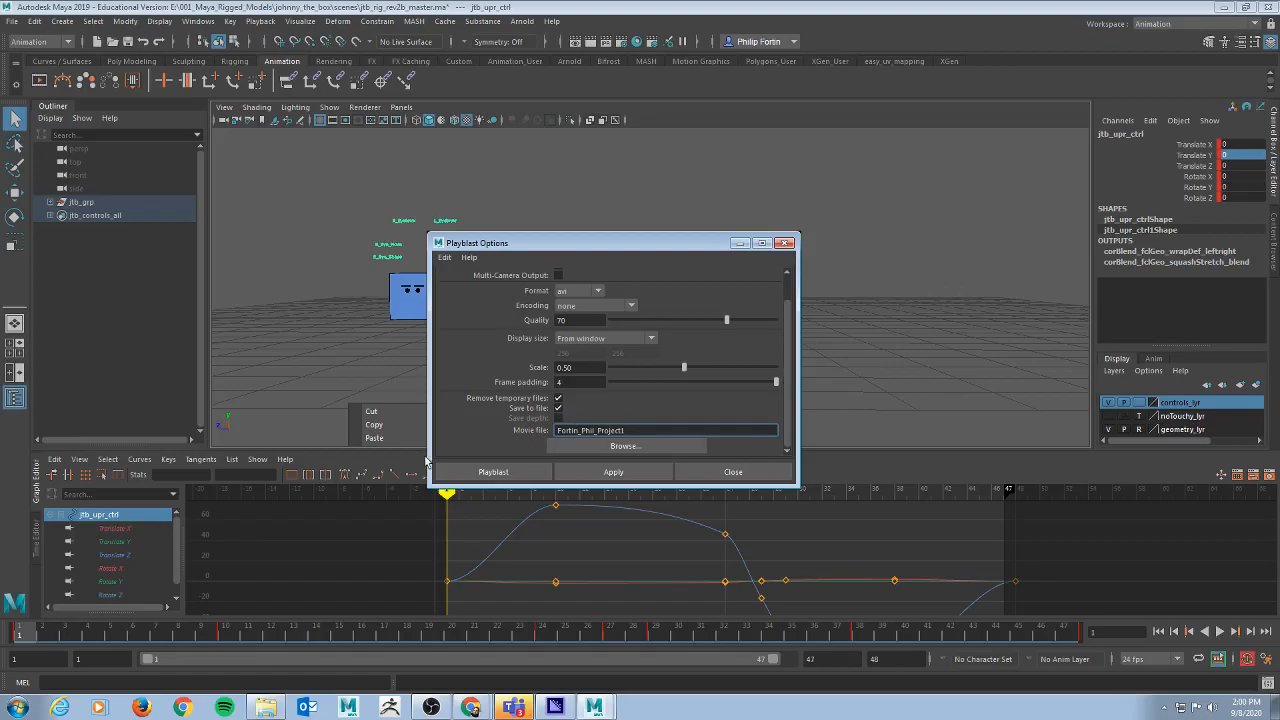
pyautogui.click(733, 472)
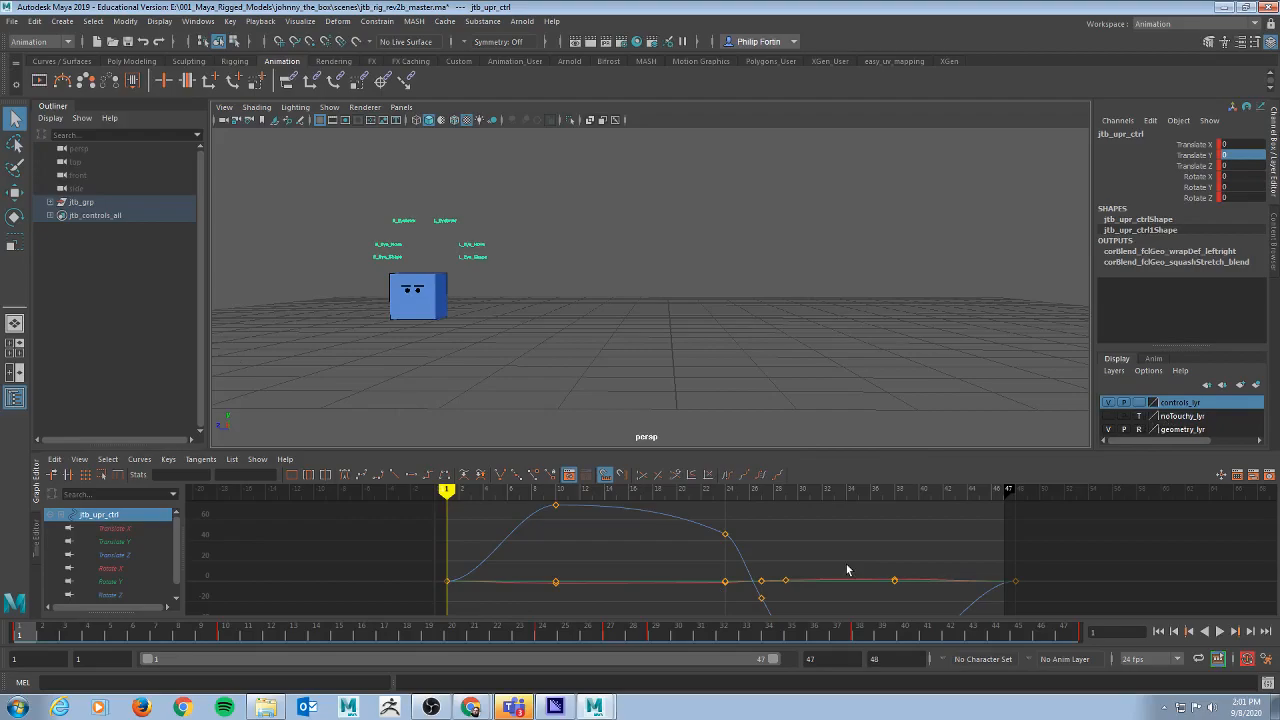
# Step: Show all object types in the viewport and select all of the rig's controls to display their curves together
pyautogui.scroll(-4, 847, 570)
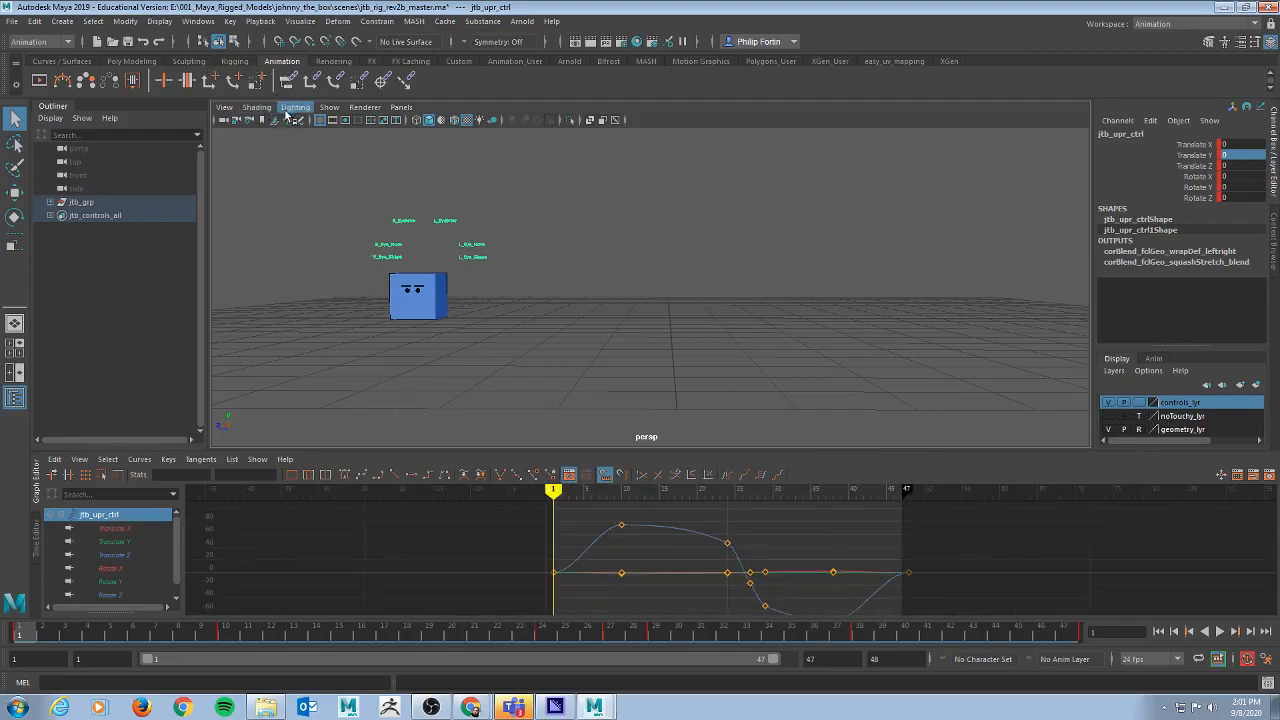
pyautogui.click(329, 107)
pyautogui.click(336, 149)
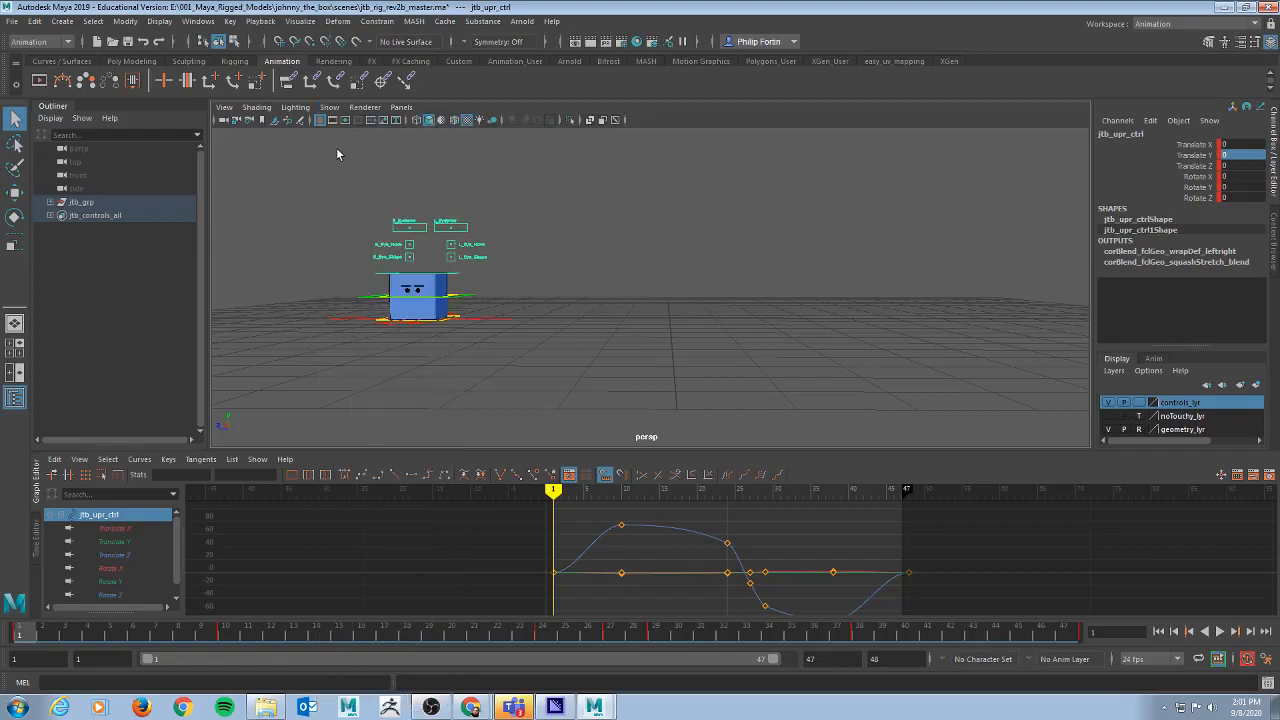
pyautogui.moveTo(544, 358); pyautogui.dragTo(322, 195)
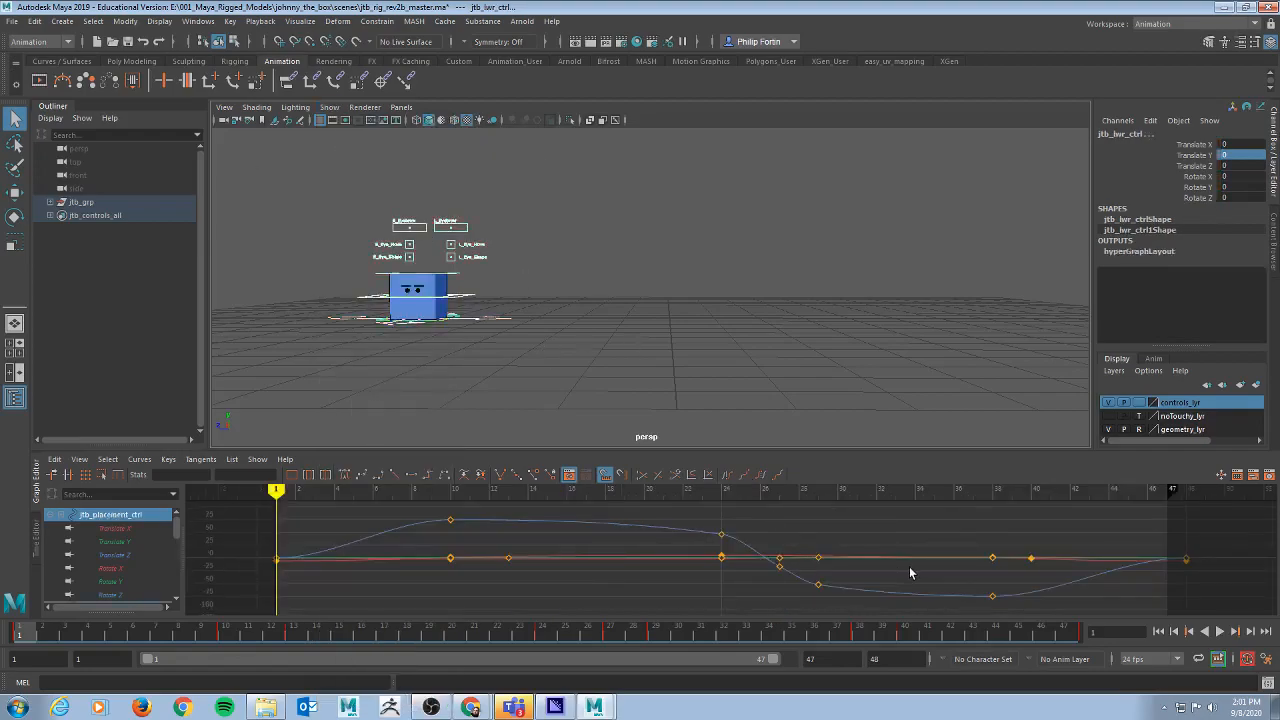
pyautogui.scroll(-3, 914, 574)
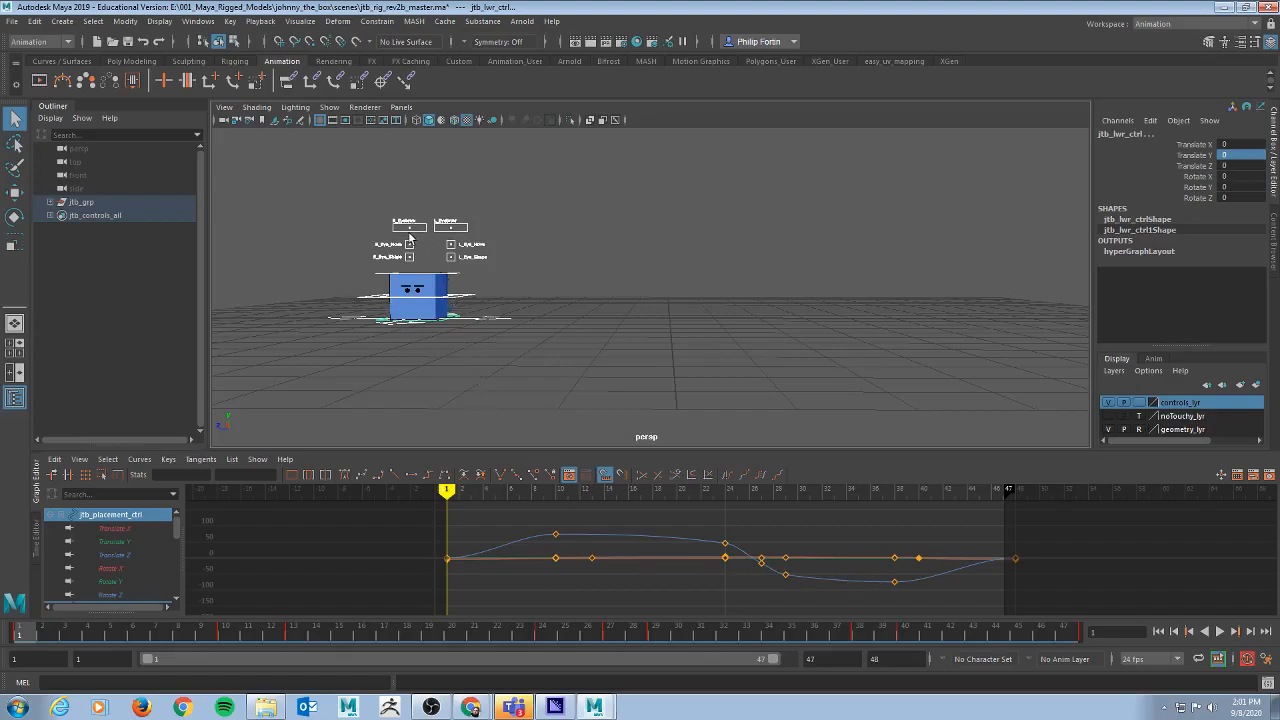
# Step: At frame 1, move both eyebrow controls to tilt the brows into an angry look, the left to about X -0.286, Y 0.086
pyautogui.scroll(3, 410, 237)
pyautogui.click(313, 205)
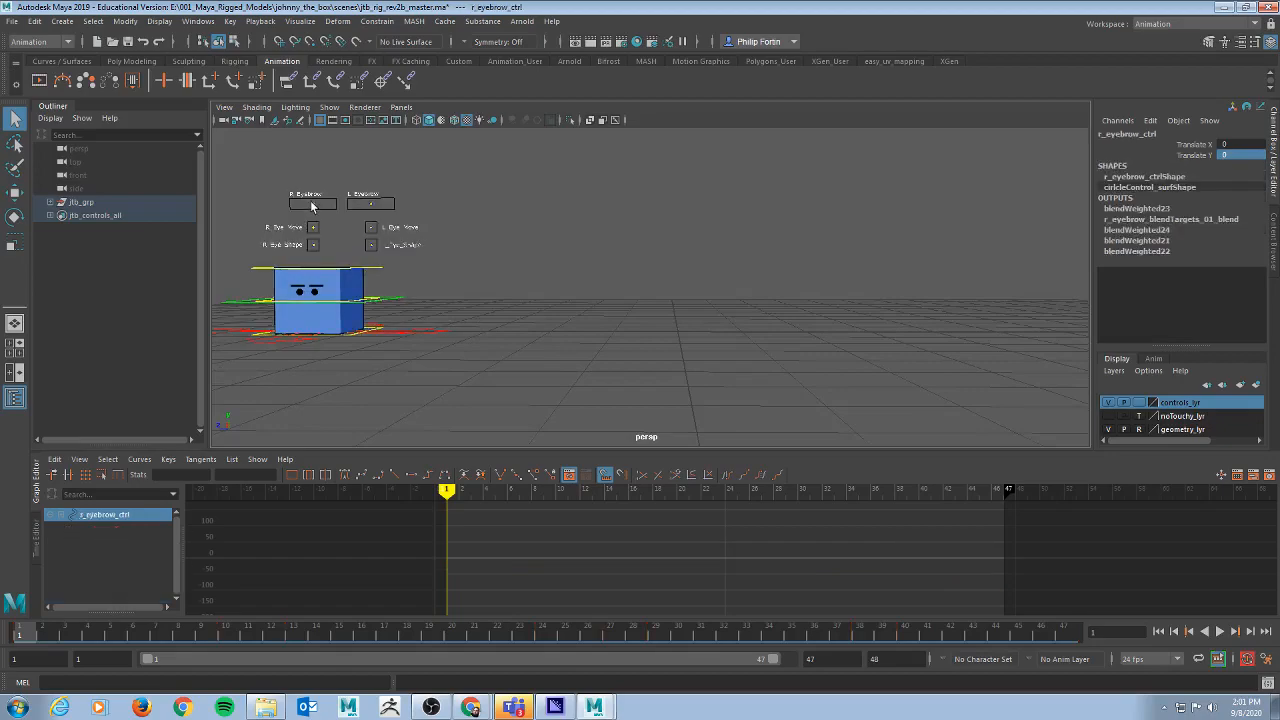
pyautogui.press('w')
pyautogui.moveTo(306, 208); pyautogui.dragTo(366, 205)
pyautogui.click(368, 204)
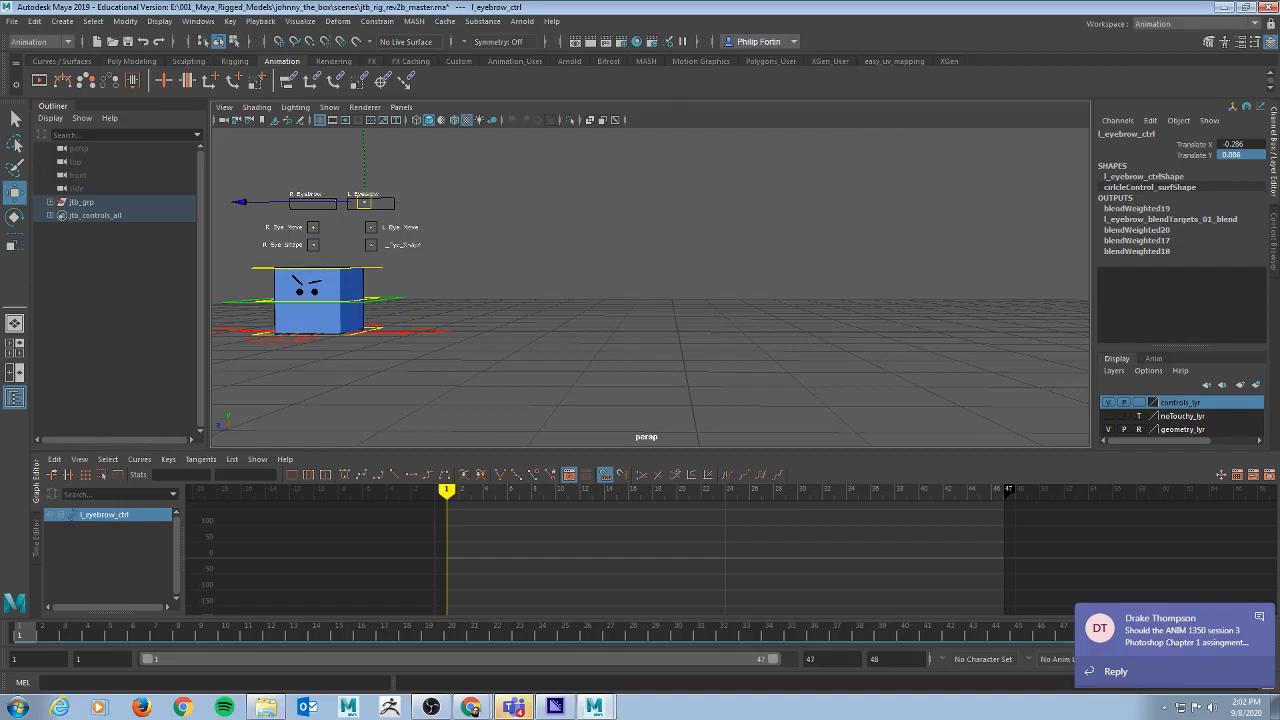
pyautogui.click(1260, 617)
# Step: Play the animation with the angry eyebrows and return to frame 1
pyautogui.click(1219, 631)
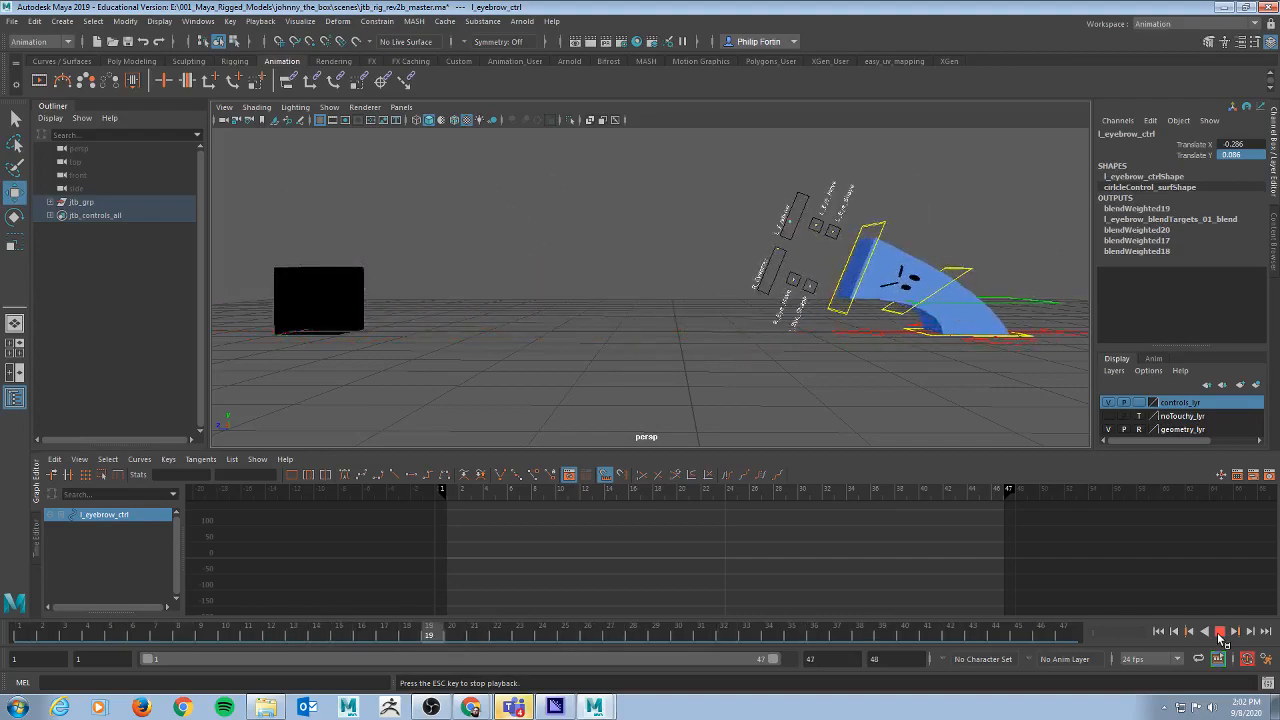
pyautogui.click(1062, 631)
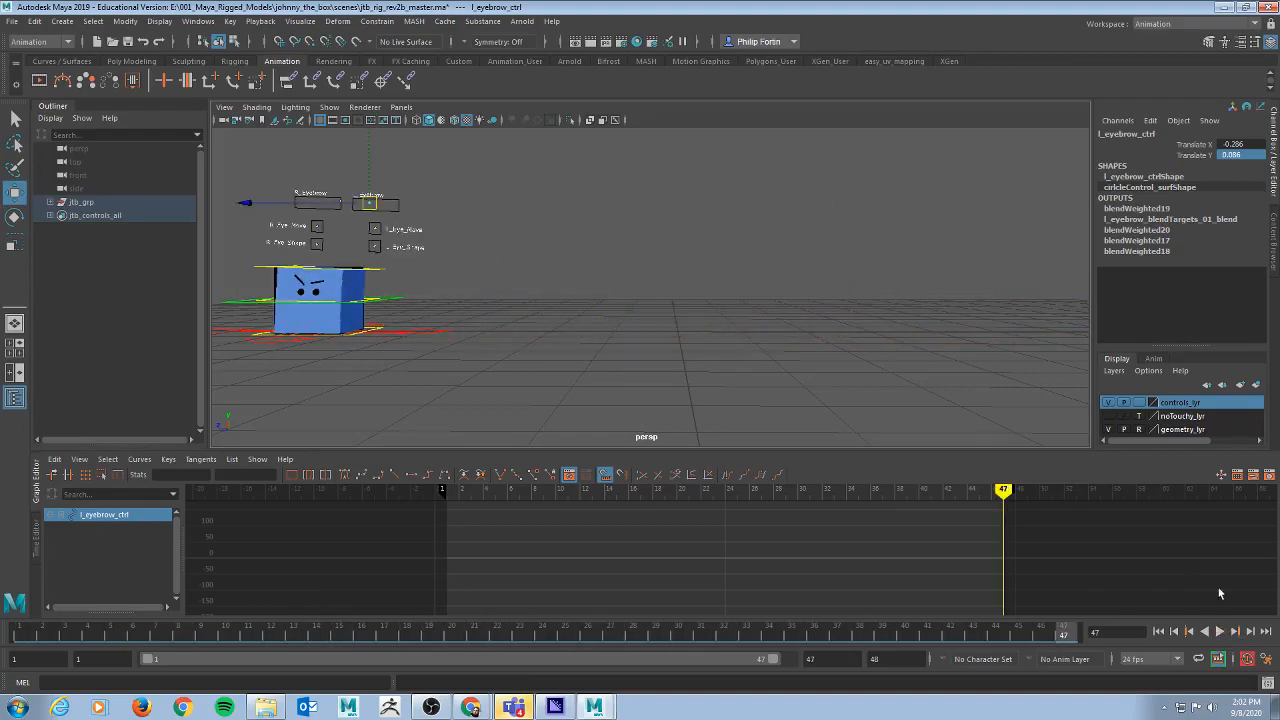
pyautogui.moveTo(1072, 637); pyautogui.dragTo(4, 637)
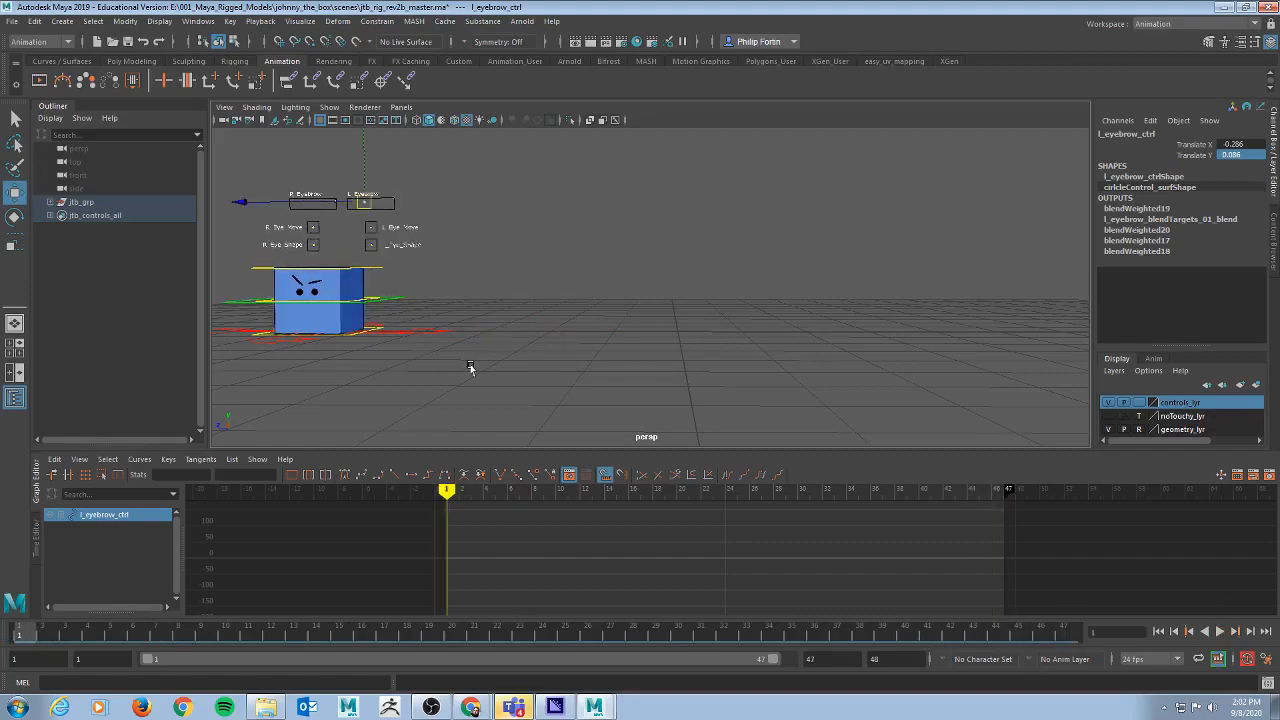